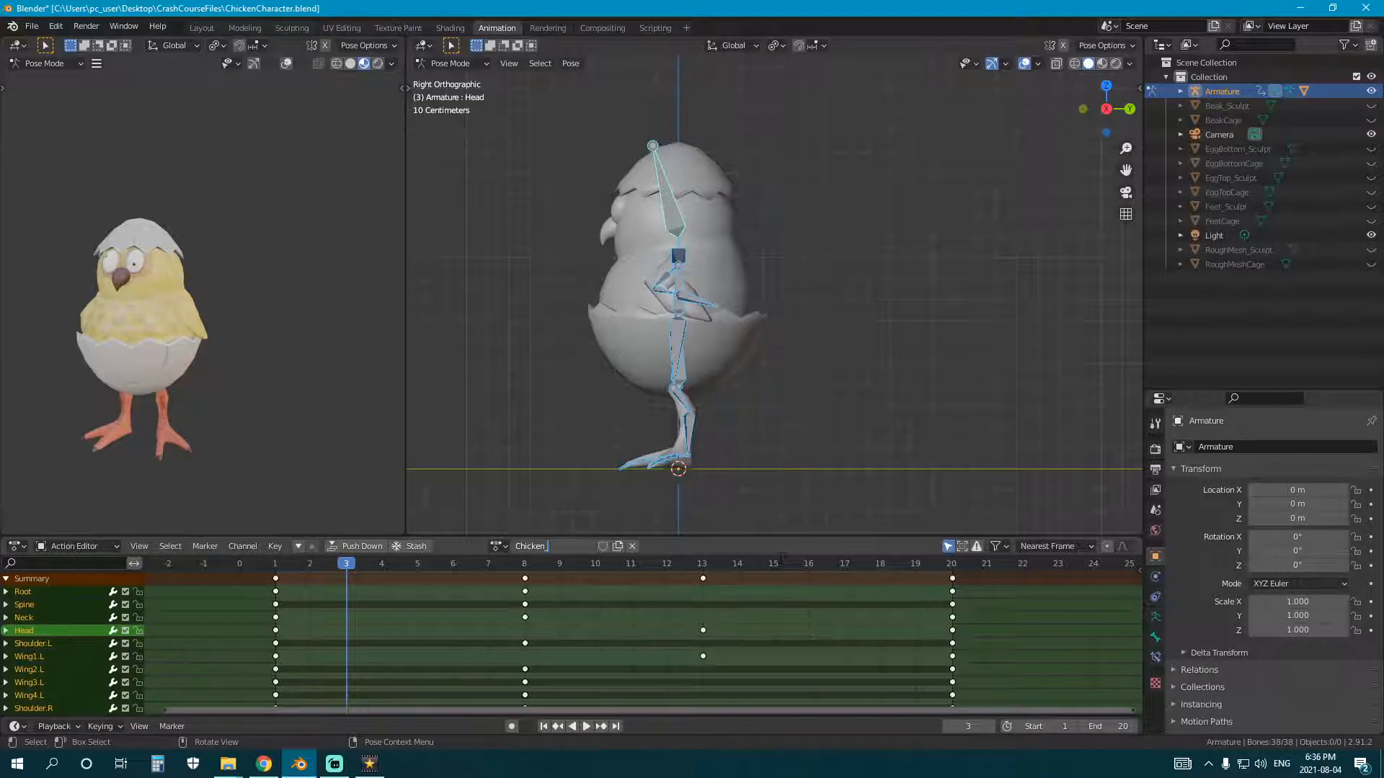
# Step: Name the action Chicken_Hurt and protect it with a fake user
pyautogui.write('Hurt')
pyautogui.press('Return')
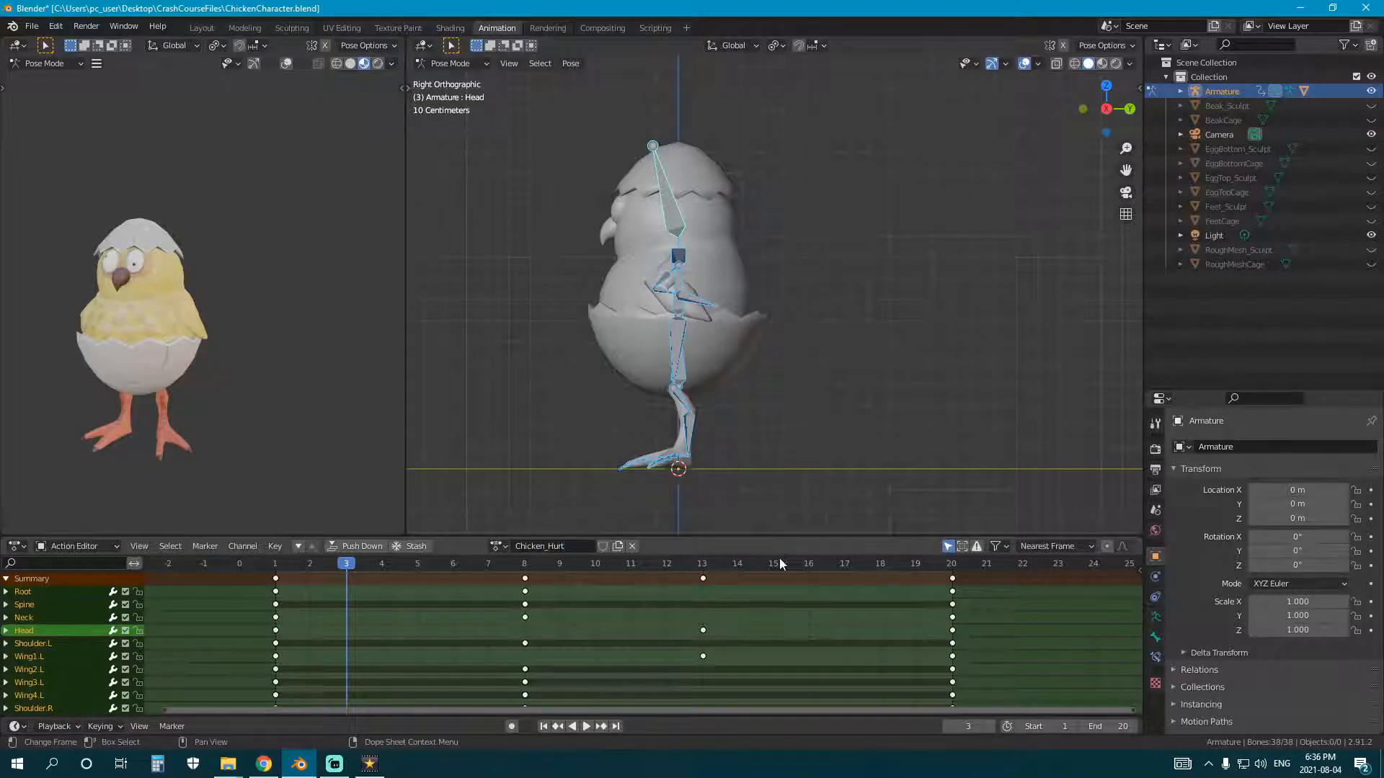
pyautogui.click(602, 546)
# Step: Play back the action and delete all of its keyframes after frame 8
pyautogui.hotkey('shift', 'Left')
pyautogui.press('space')
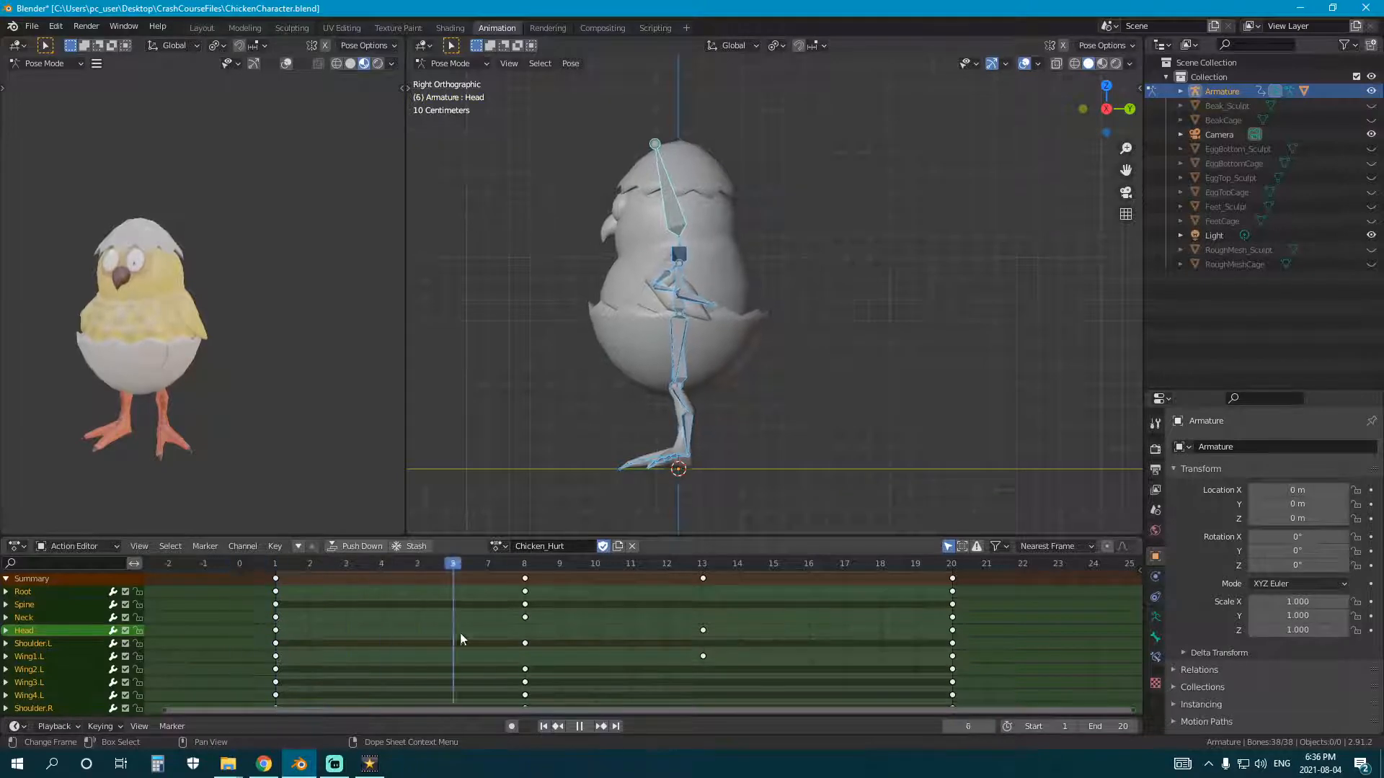
pyautogui.press('space')
pyautogui.moveTo(692, 588); pyautogui.dragTo(1045, 577)
pyautogui.press('Delete')
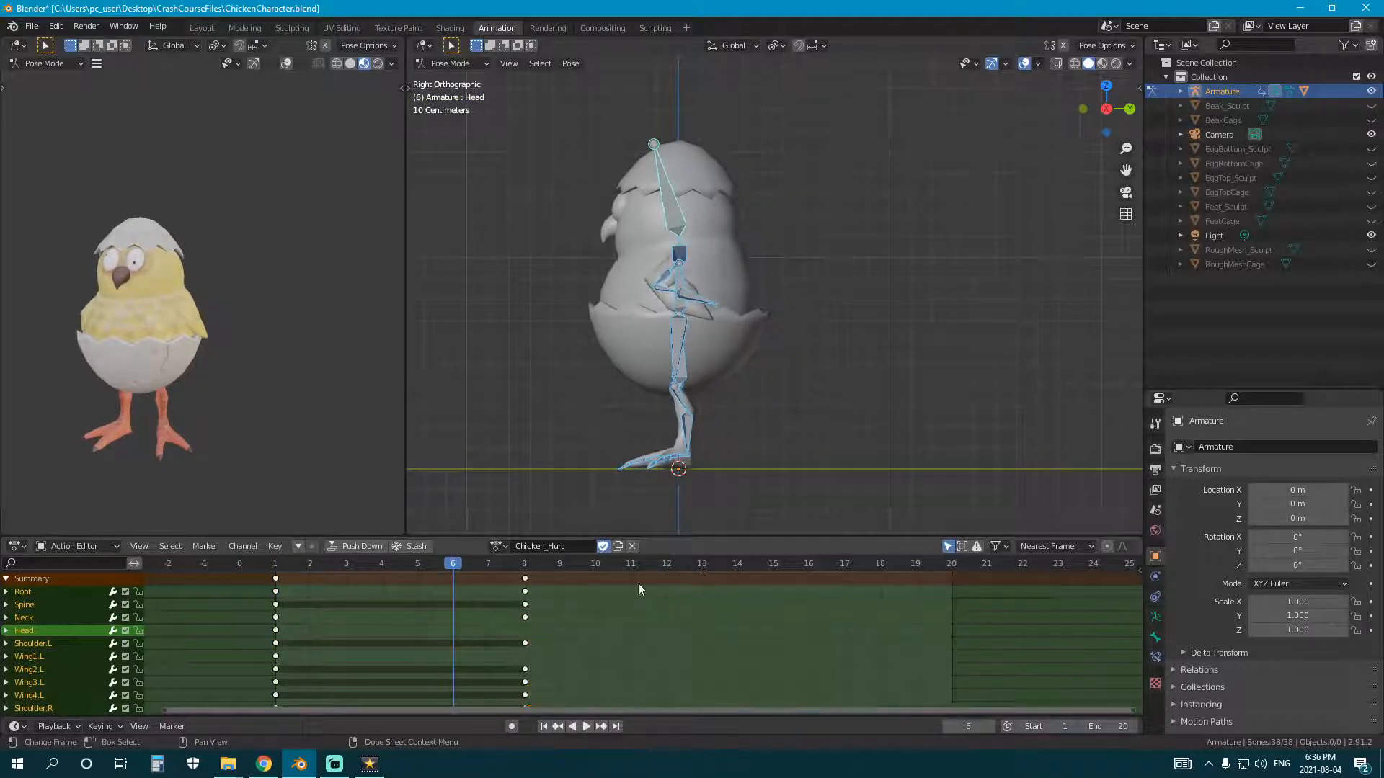
# Step: Move the keyframes at frame 8 to frame 6 and play back the new timing
pyautogui.click(525, 579)
pyautogui.press('g')
pyautogui.click(462, 587)
pyautogui.hotkey('shift', 'Left')
pyautogui.press('space')
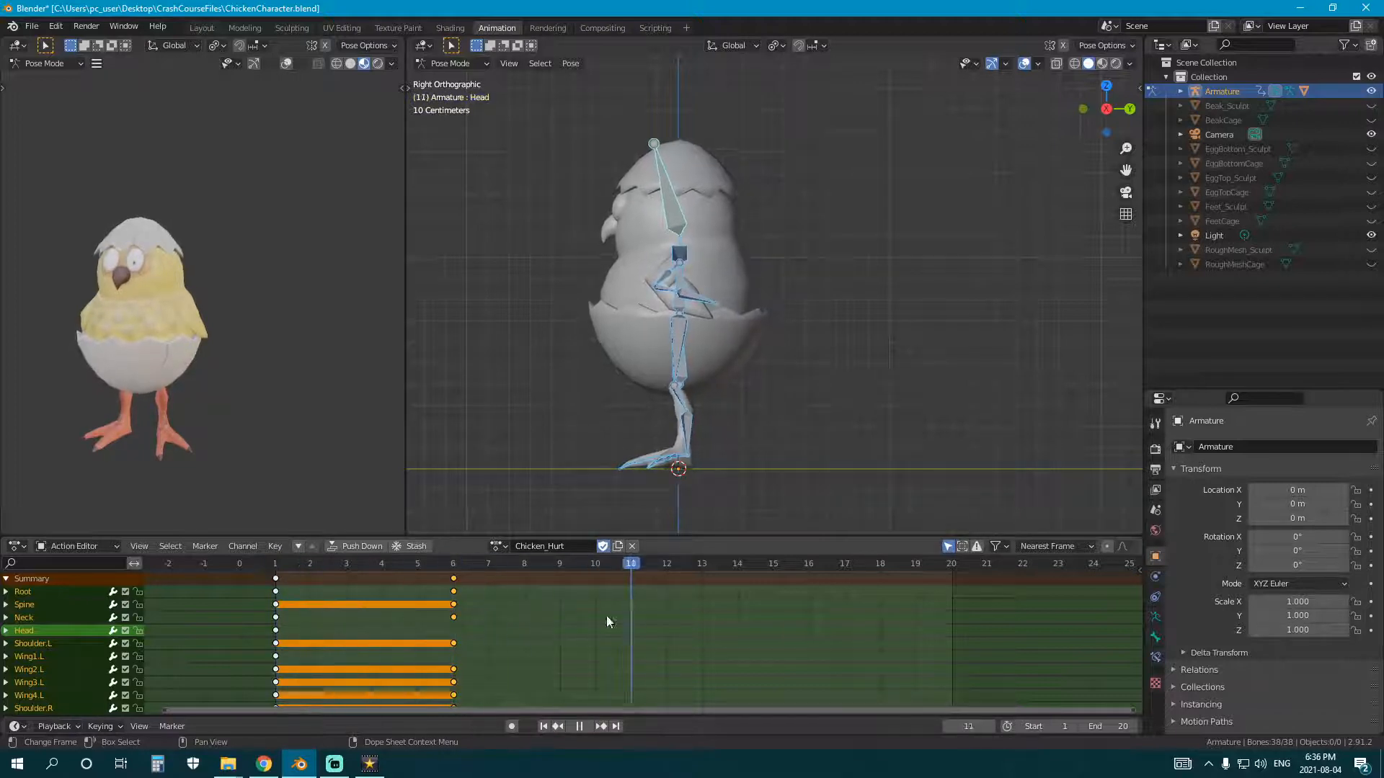
pyautogui.click(741, 631)
pyautogui.press('space')
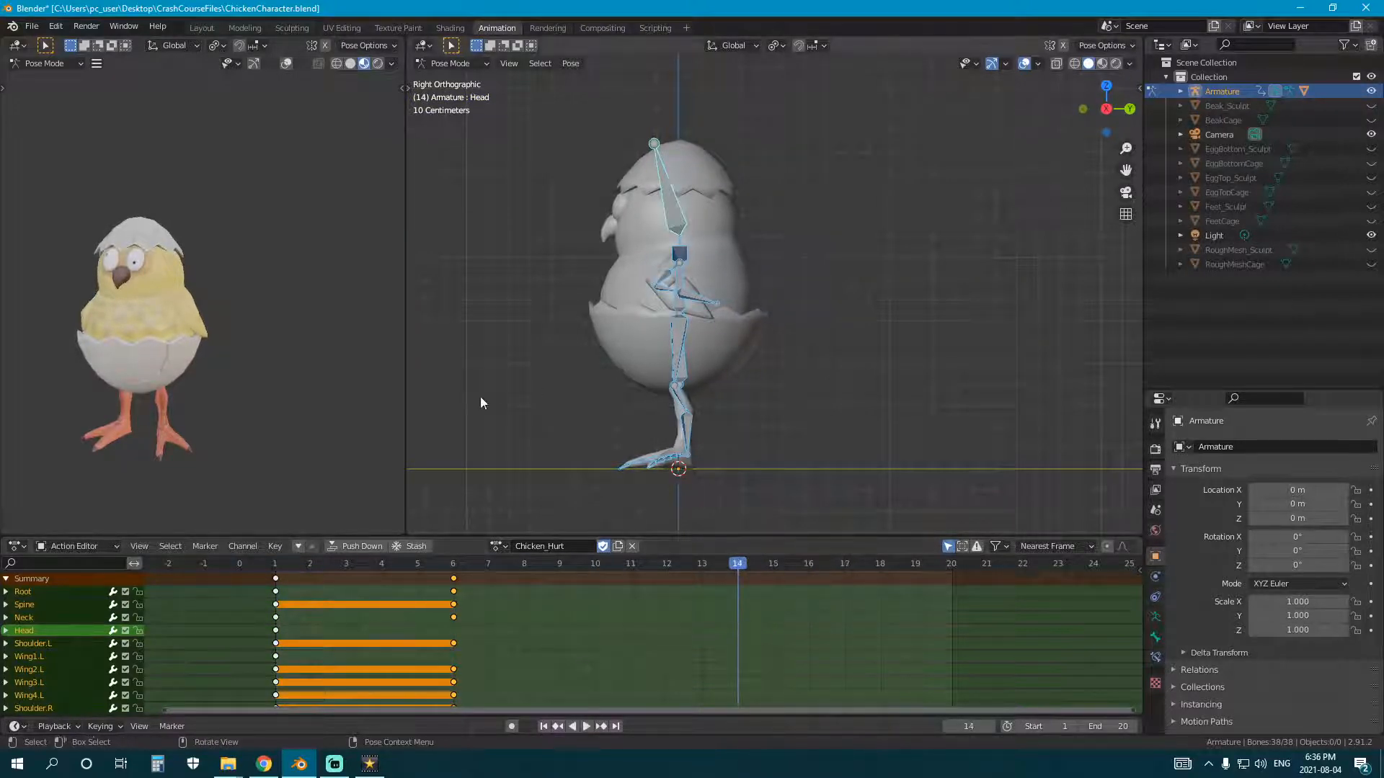
# Step: Insert a Location & Rotation keyframe for all bones at frame 6
pyautogui.hotkey('shift', 'Left')
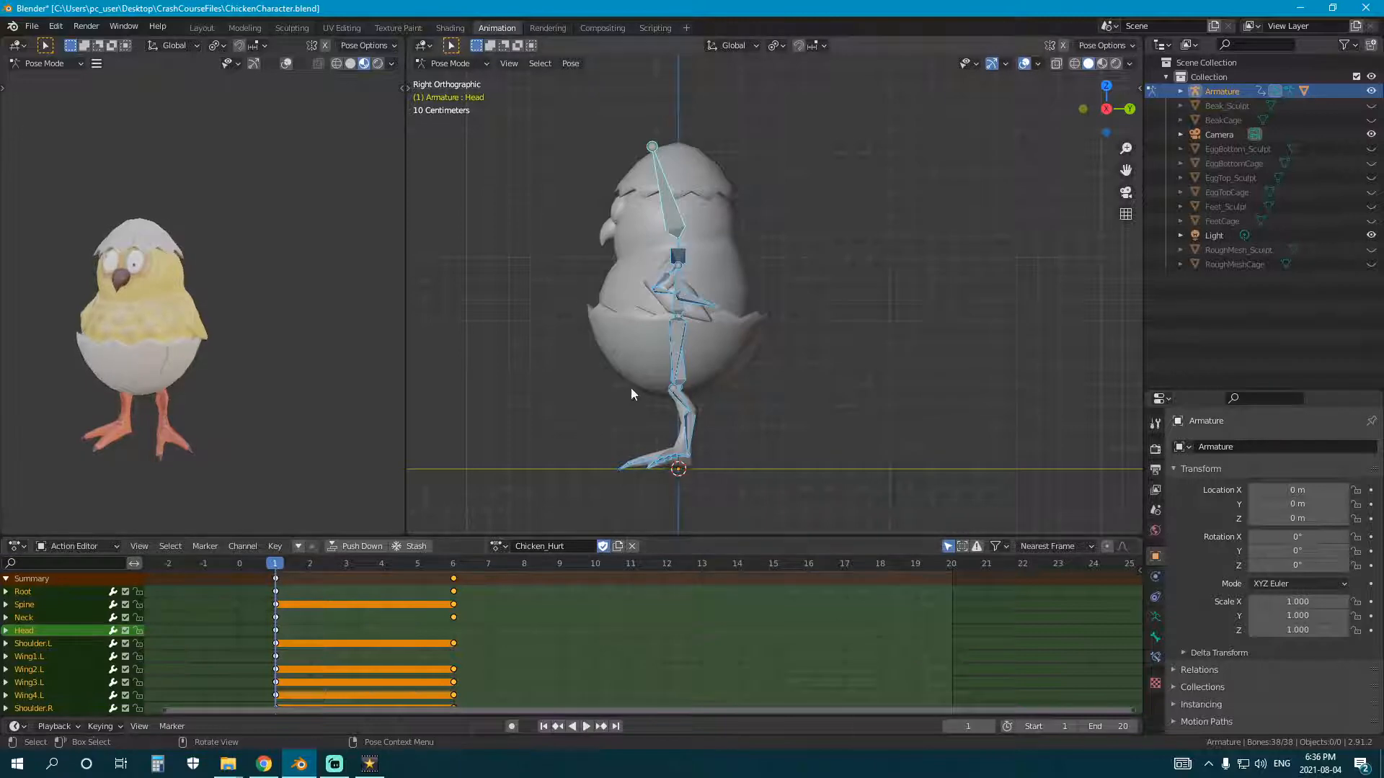
pyautogui.scroll(2, 630, 393)
pyautogui.press('space')
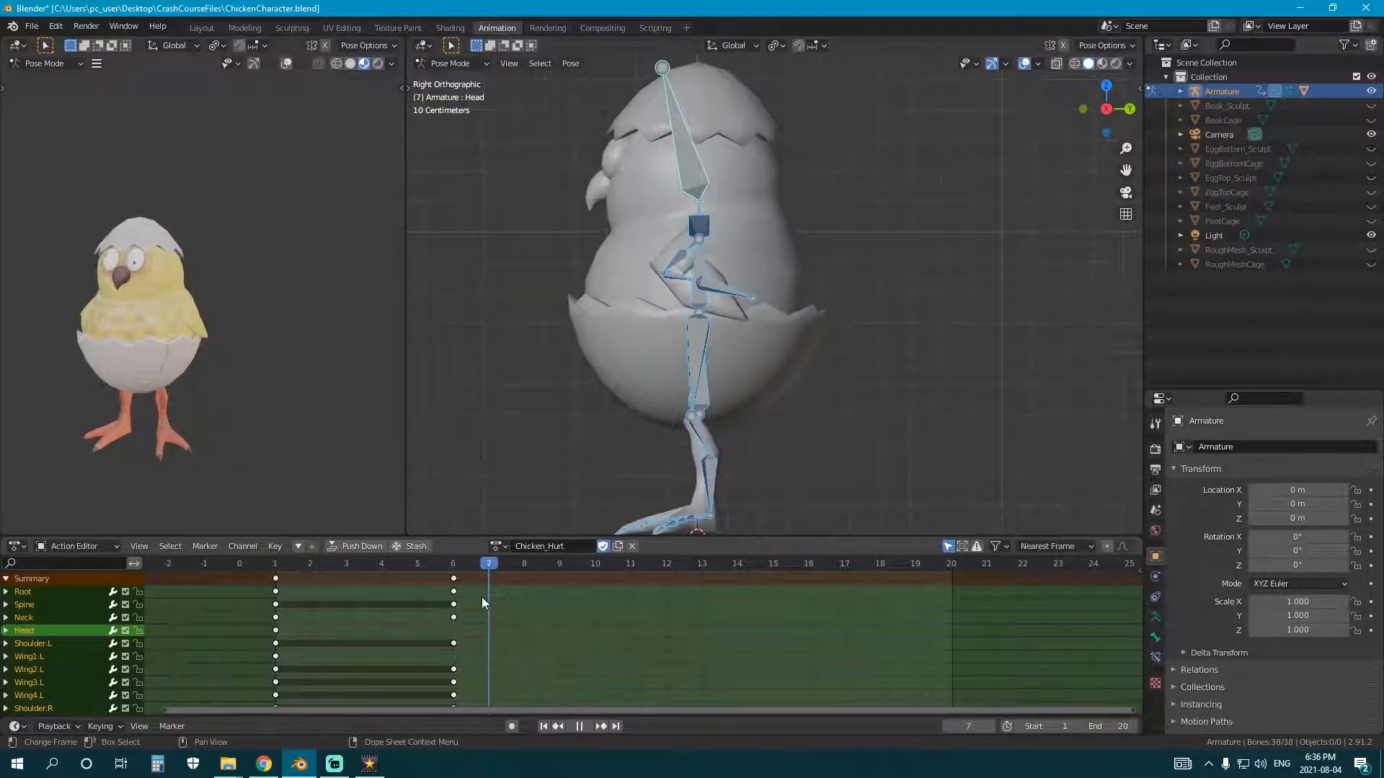
pyautogui.press('space')
pyautogui.press('i')
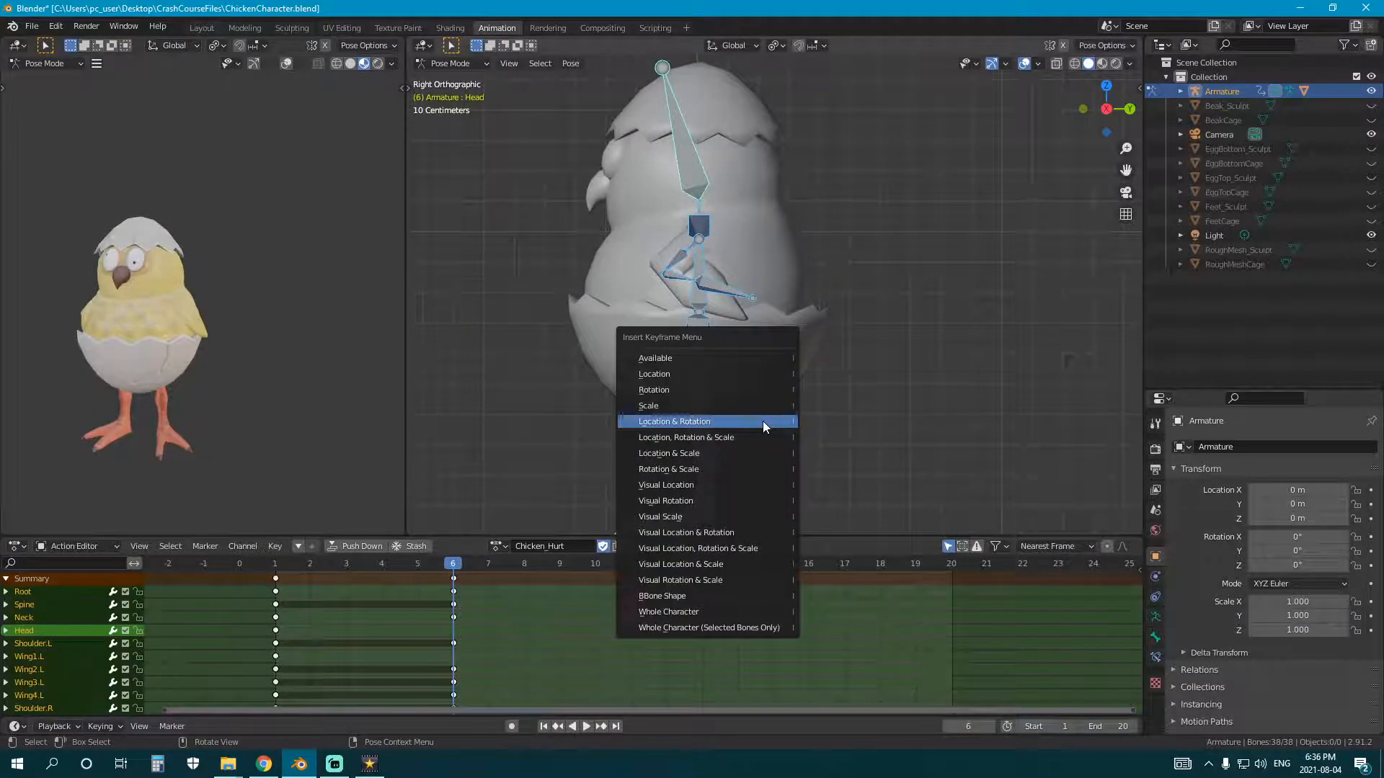
pyautogui.click(763, 422)
# Step: Select all left wing bones and rotate the wing up and outward, refining it with a trackball rotation
pyautogui.moveTo(763, 422); pyautogui.dragTo(771, 279, button='middle')
pyautogui.hotkey('alt', 'a')
pyautogui.press('l')
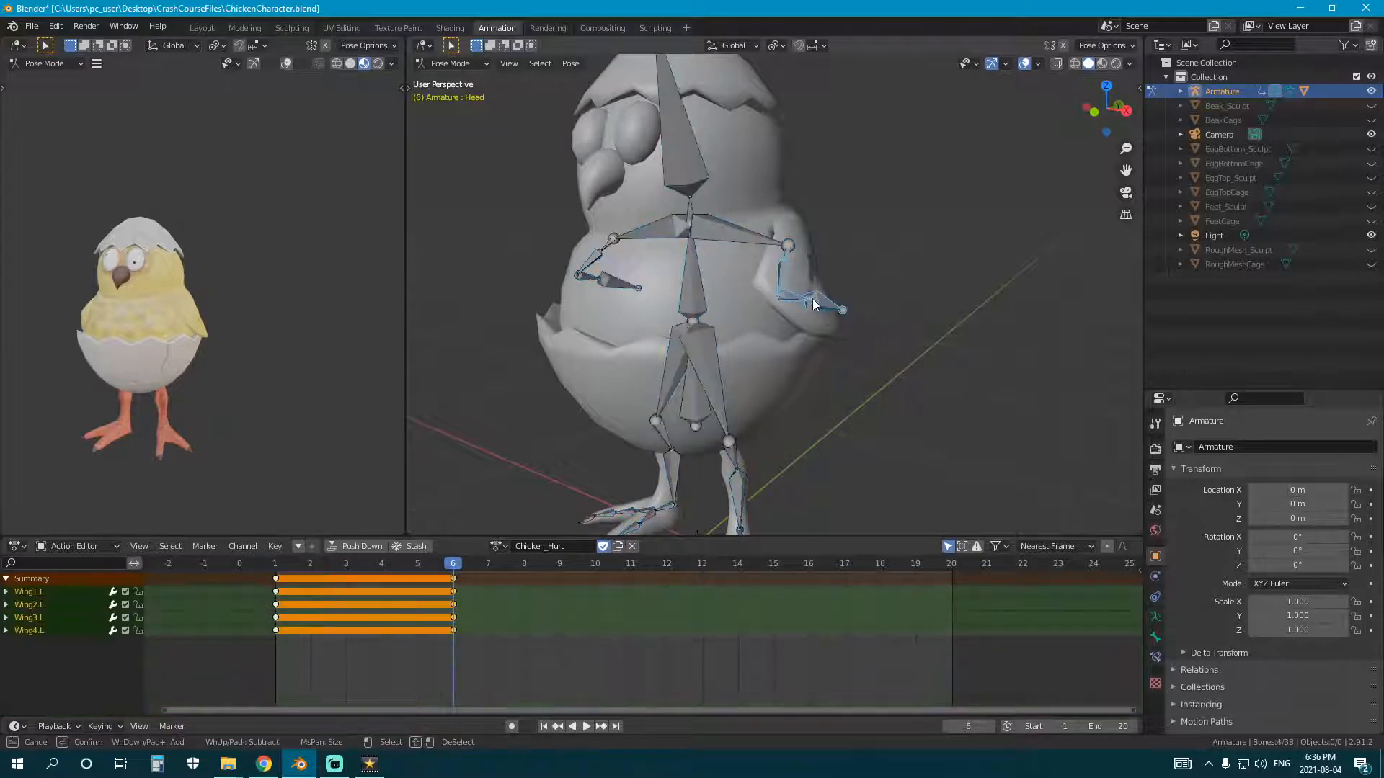
pyautogui.press('r')
pyautogui.click(874, 306)
pyautogui.moveTo(874, 306); pyautogui.dragTo(806, 335, button='middle')
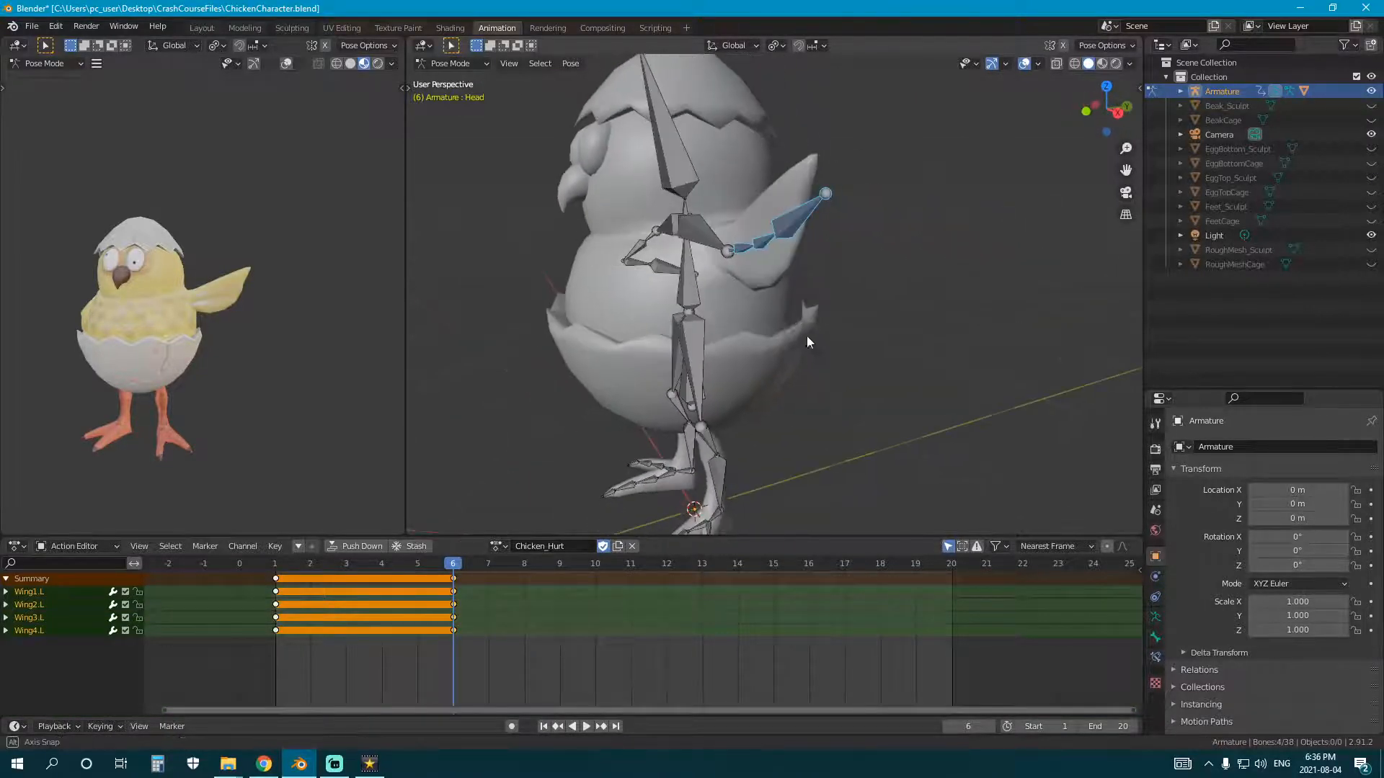
pyautogui.press('r')
pyautogui.press('r')
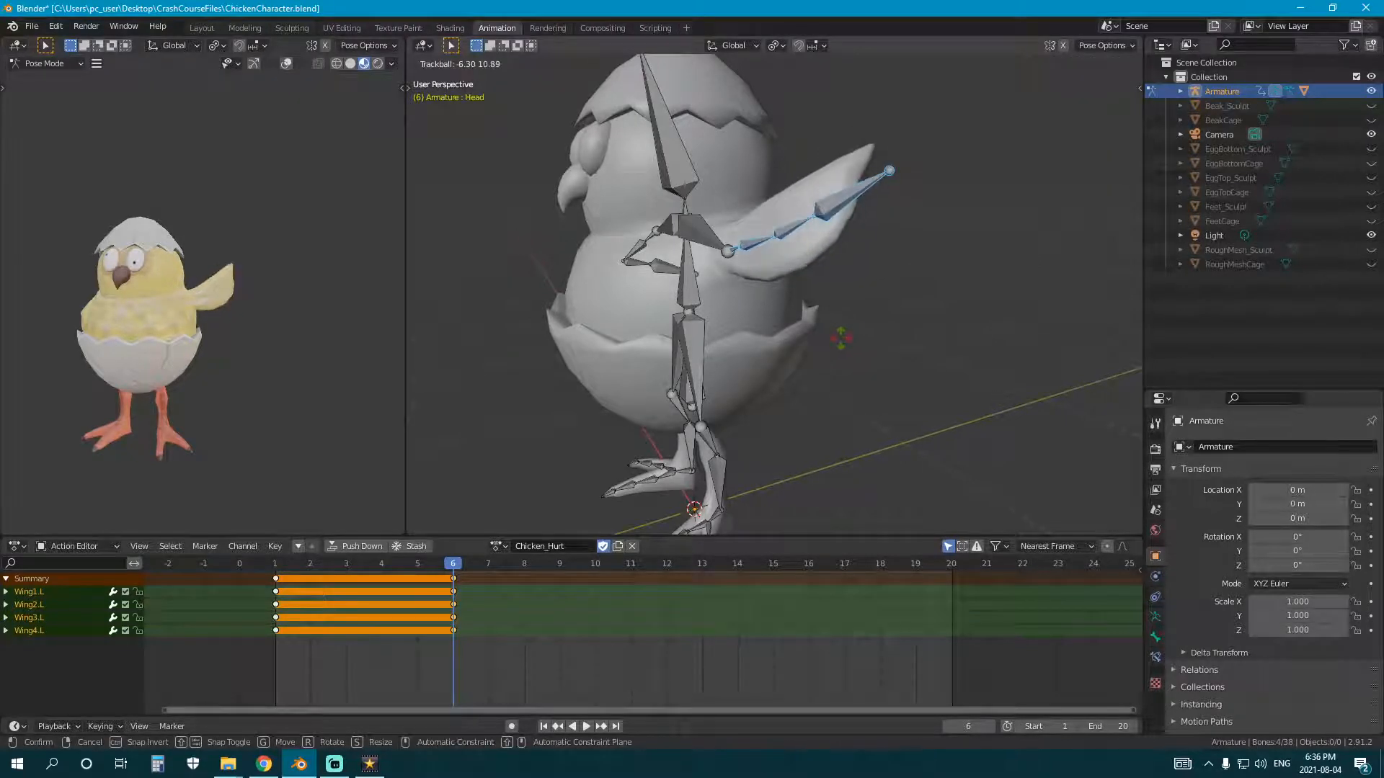
pyautogui.click(841, 337)
# Step: Tilt the head bone backward around the X axis in the right side view
pyautogui.moveTo(837, 333); pyautogui.dragTo(728, 228, button='middle')
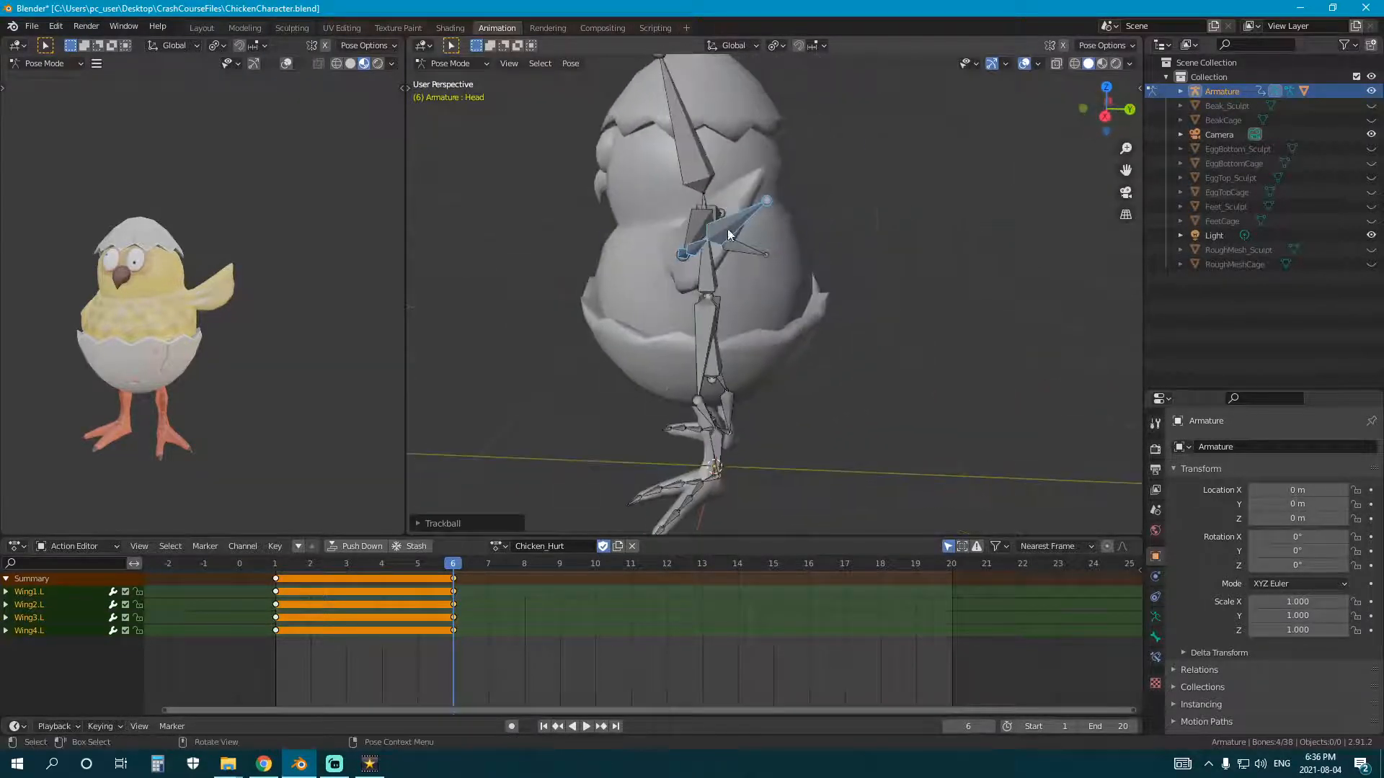
pyautogui.click(688, 144)
pyautogui.press('KP_3')
pyautogui.press('r')
pyautogui.press('x')
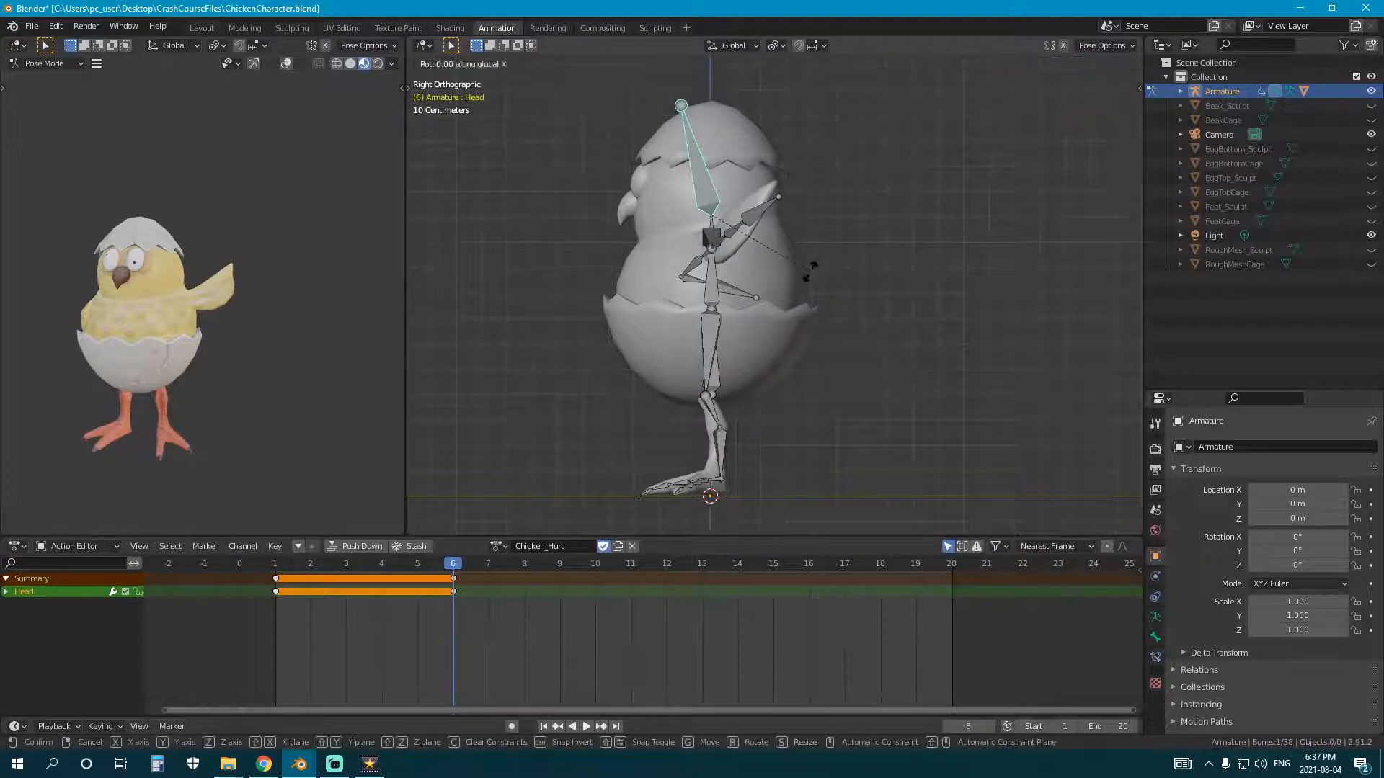
pyautogui.click(773, 275)
# Step: Lean the spine bone backward and rotate the neck bone backward around the X axis
pyautogui.click(712, 283)
pyautogui.press('r')
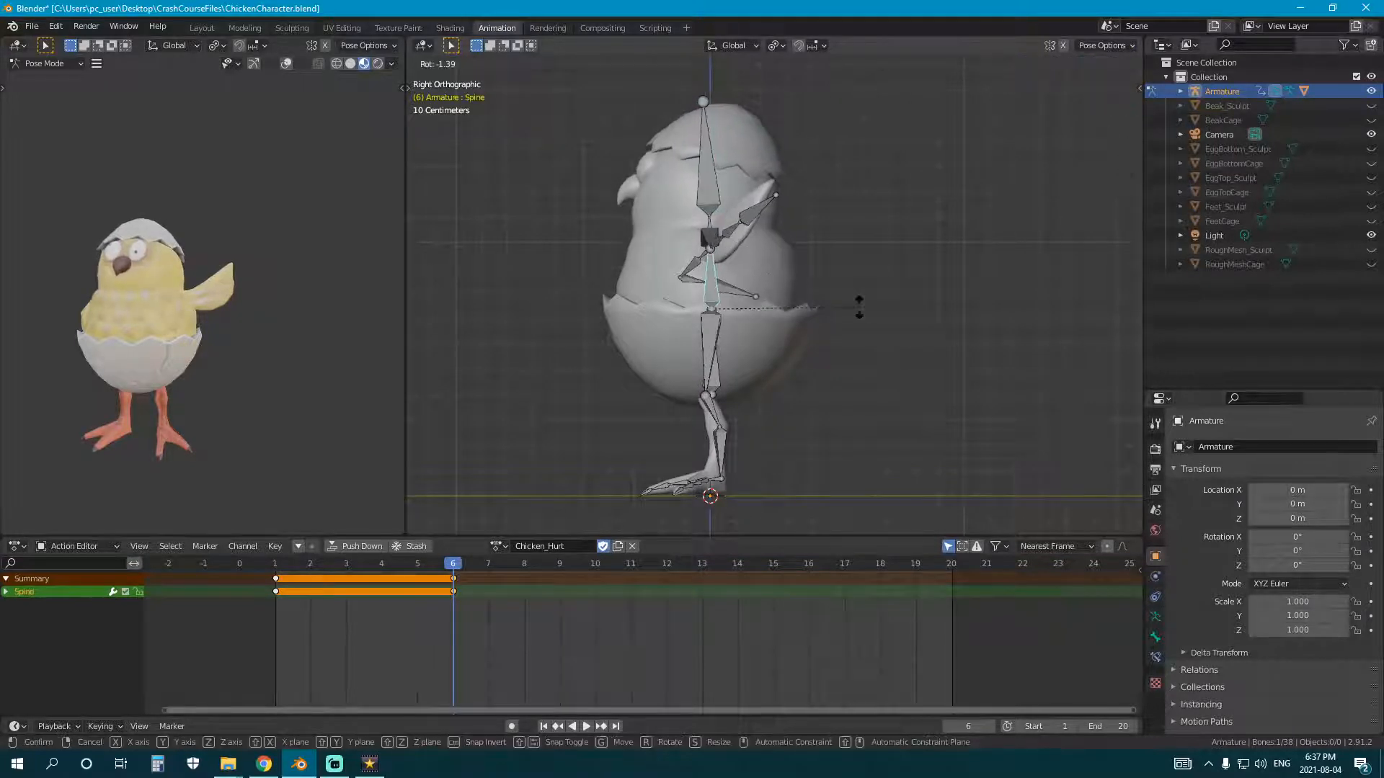
pyautogui.click(832, 323)
pyautogui.click(726, 228)
pyautogui.press('r')
pyautogui.press('x')
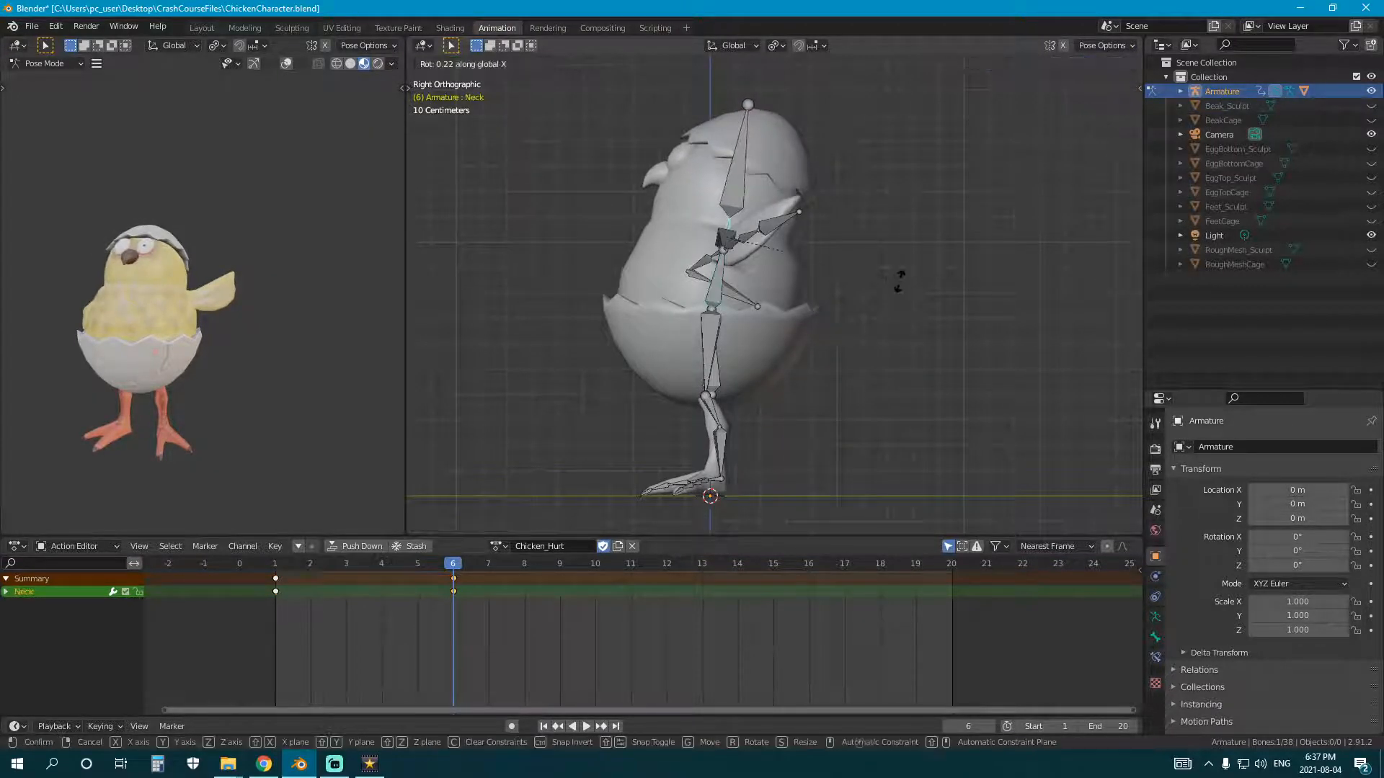
pyautogui.click(896, 284)
# Step: Copy the raised left wing pose and paste it mirrored onto the right wing
pyautogui.moveTo(896, 284)
pyautogui.mouseDown(button='middle')
pyautogui.moveTo(700, 309)
pyautogui.moveTo(911, 274)
pyautogui.mouseUp(button='middle')
pyautogui.hotkey('alt', 'a')
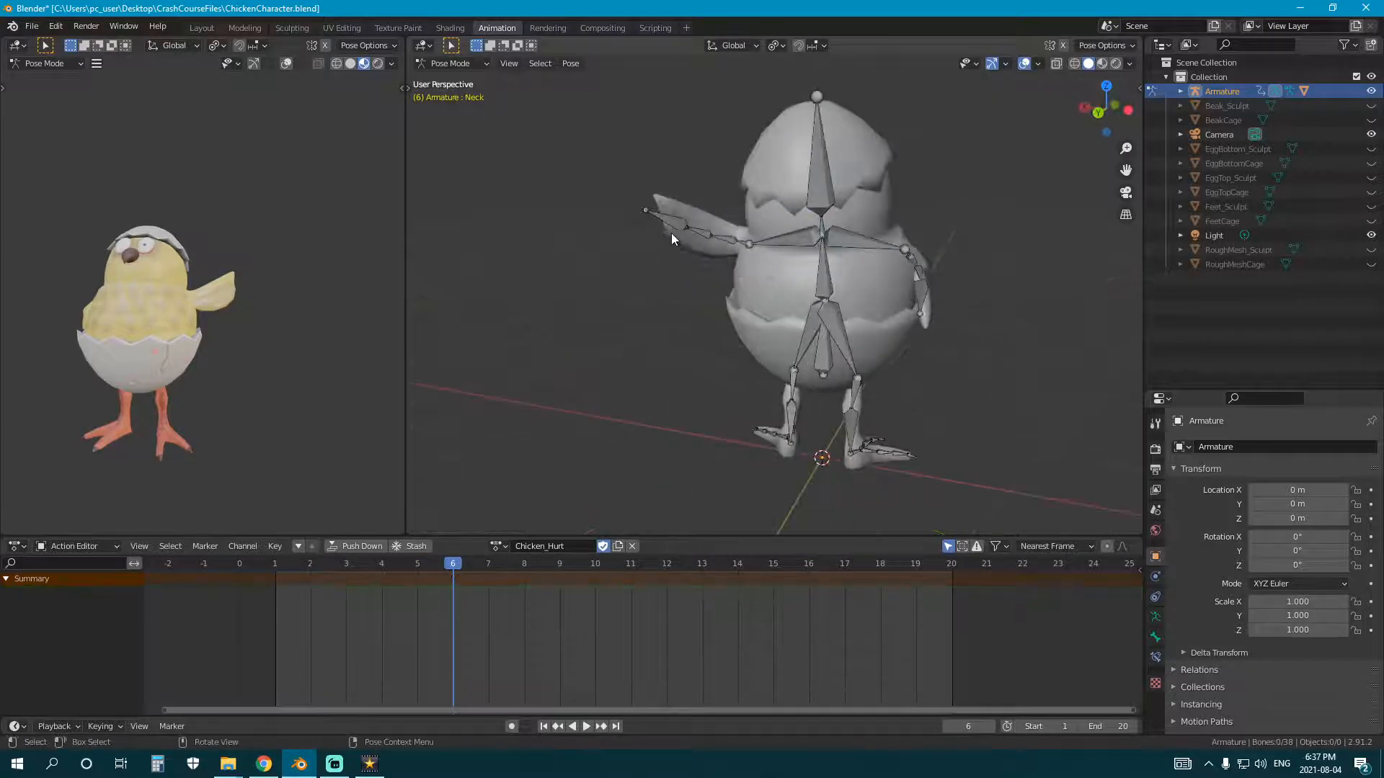
pyautogui.hotkey('ctrl', 'l')
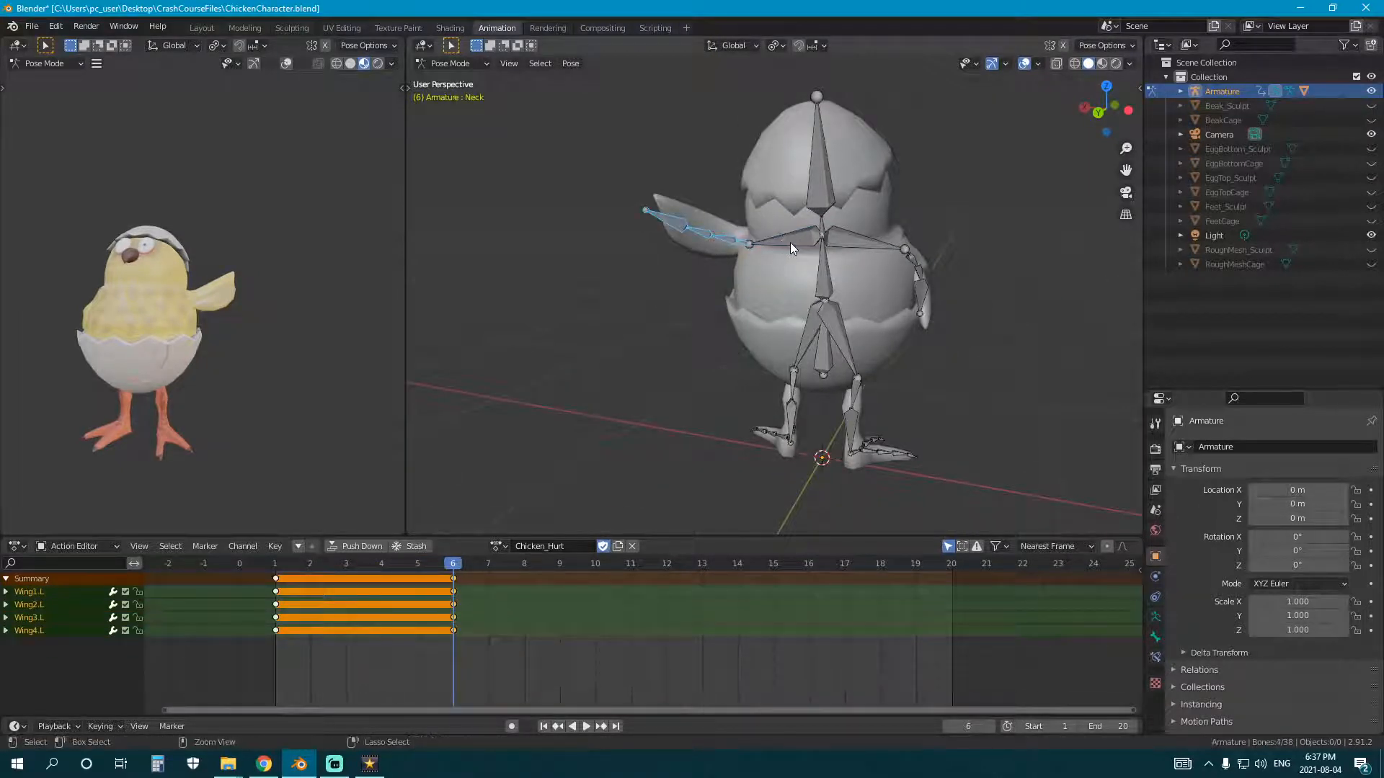
pyautogui.hotkey('ctrl', 'c')
pyautogui.hotkey('ctrl', 'shift', 'v')
pyautogui.moveTo(790, 242); pyautogui.dragTo(737, 376, button='middle')
# Step: Copy the pose of all bones, paste it at frame 10 and keyframe it there
pyautogui.press('KP_1')
pyautogui.press('a')
pyautogui.hotkey('ctrl', 'c')
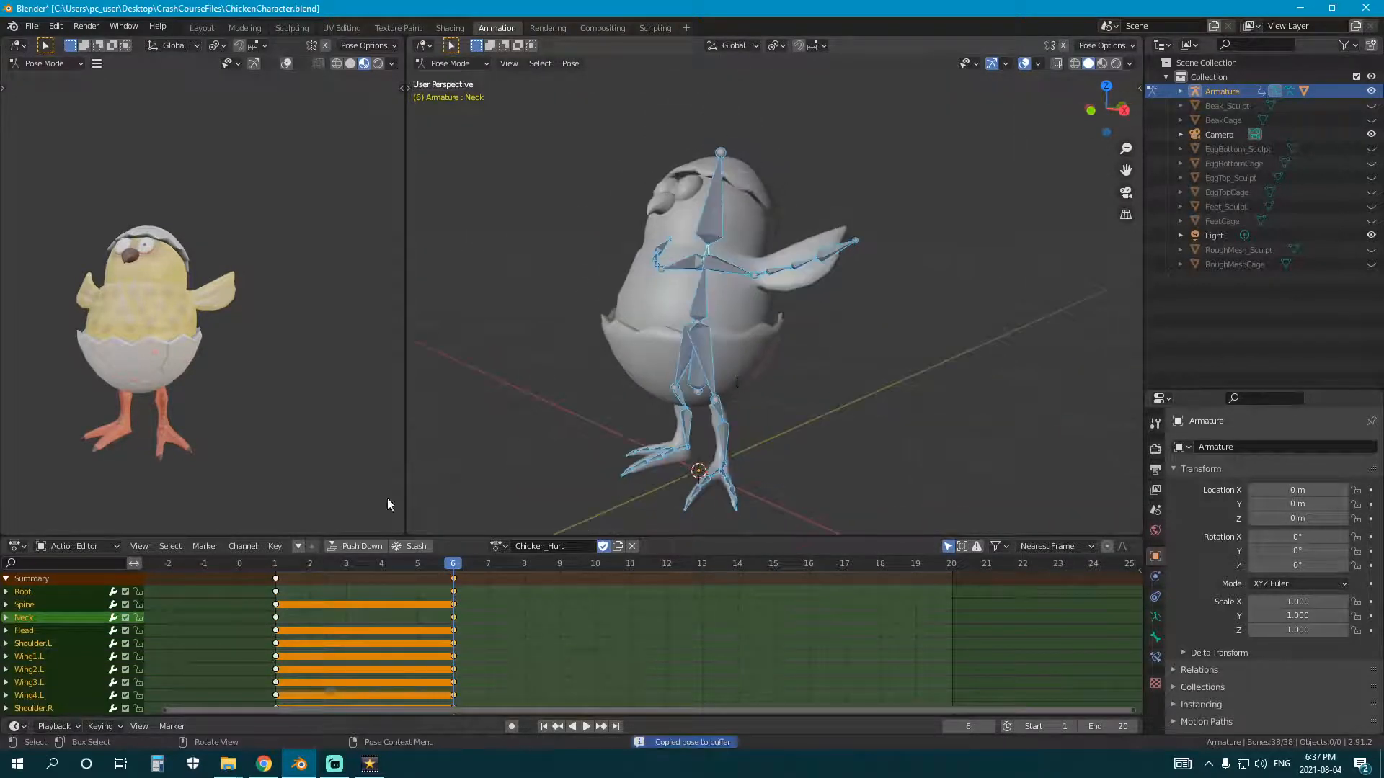
pyautogui.moveTo(432, 566); pyautogui.dragTo(596, 571)
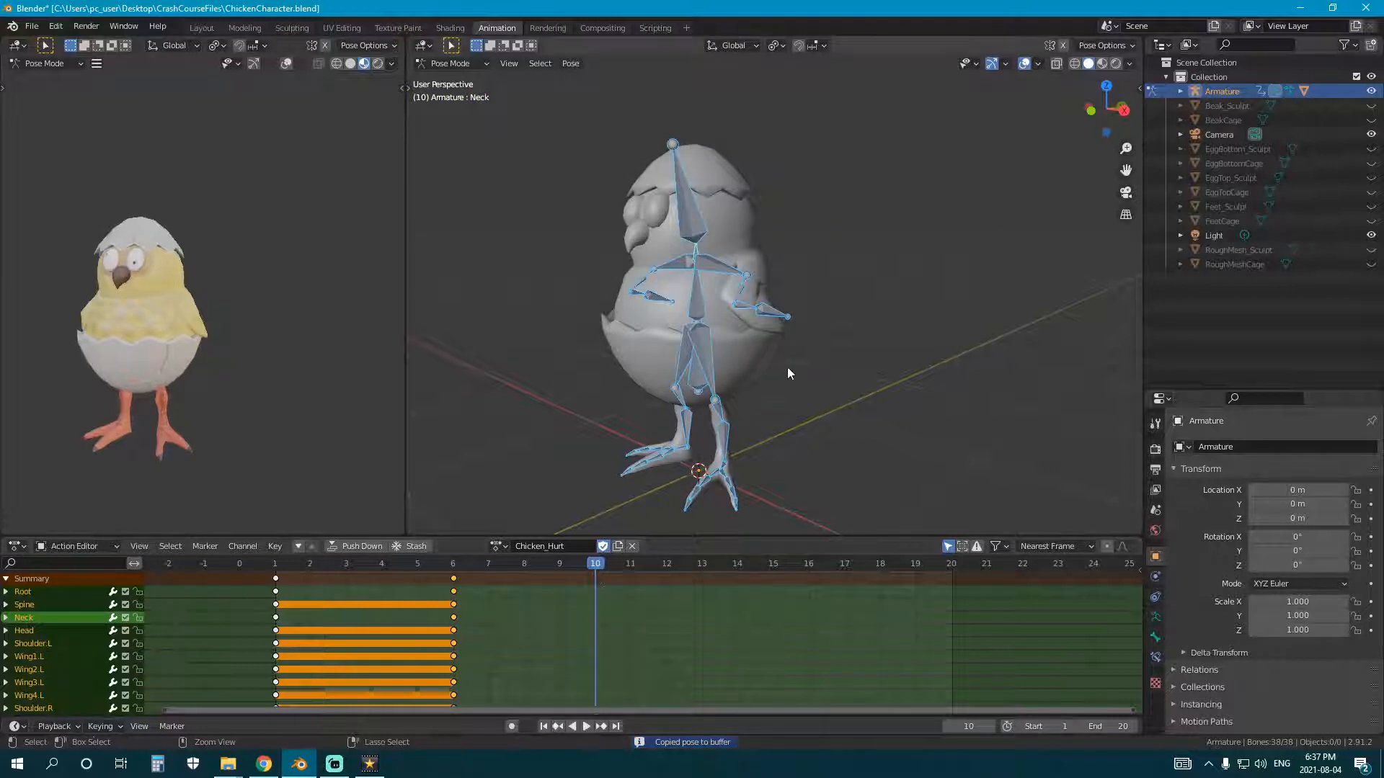
pyautogui.hotkey('ctrl', 'v')
pyautogui.press('i')
pyautogui.click(794, 362)
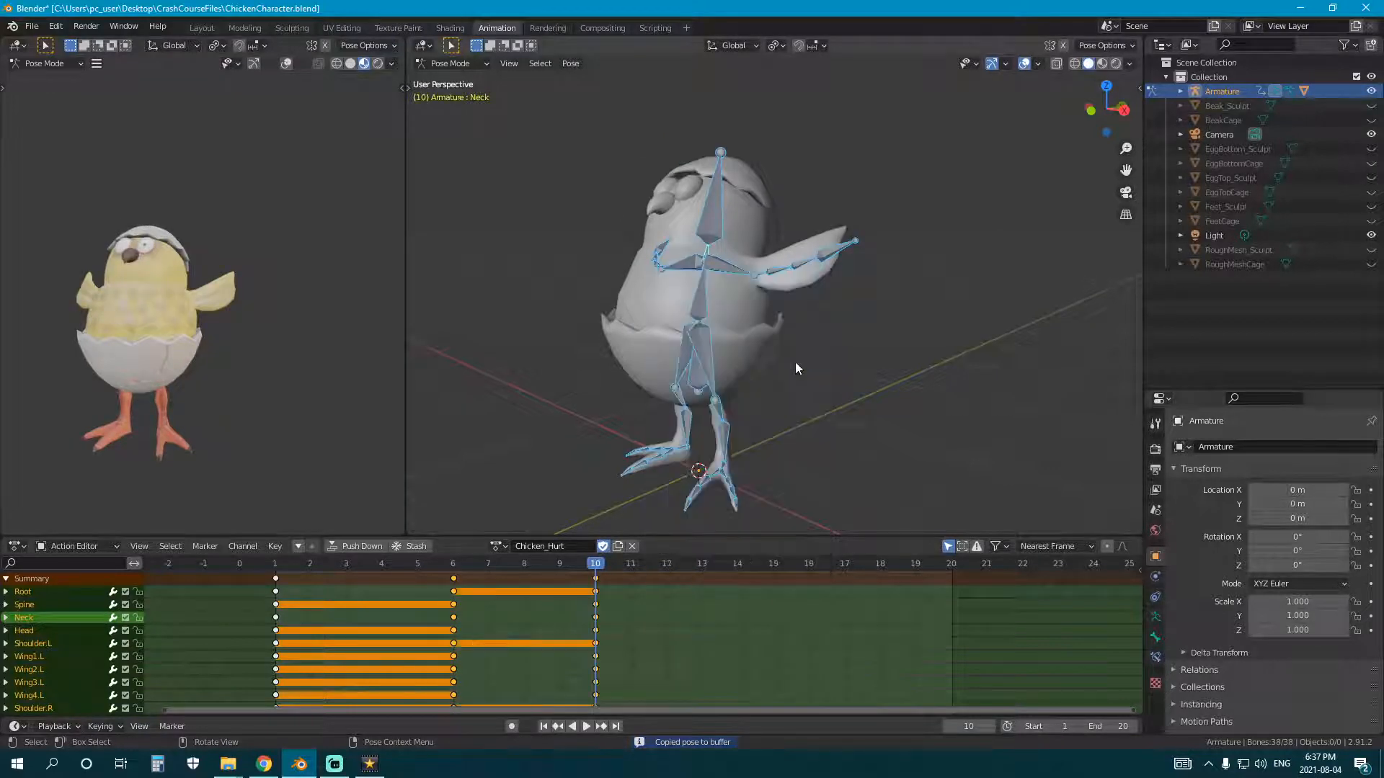
# Step: Retime the action by moving the frame 6 keyframes to frame 3 and the frame 10 keyframes to frame 7, and play it back
pyautogui.moveTo(453, 592); pyautogui.dragTo(382, 595)
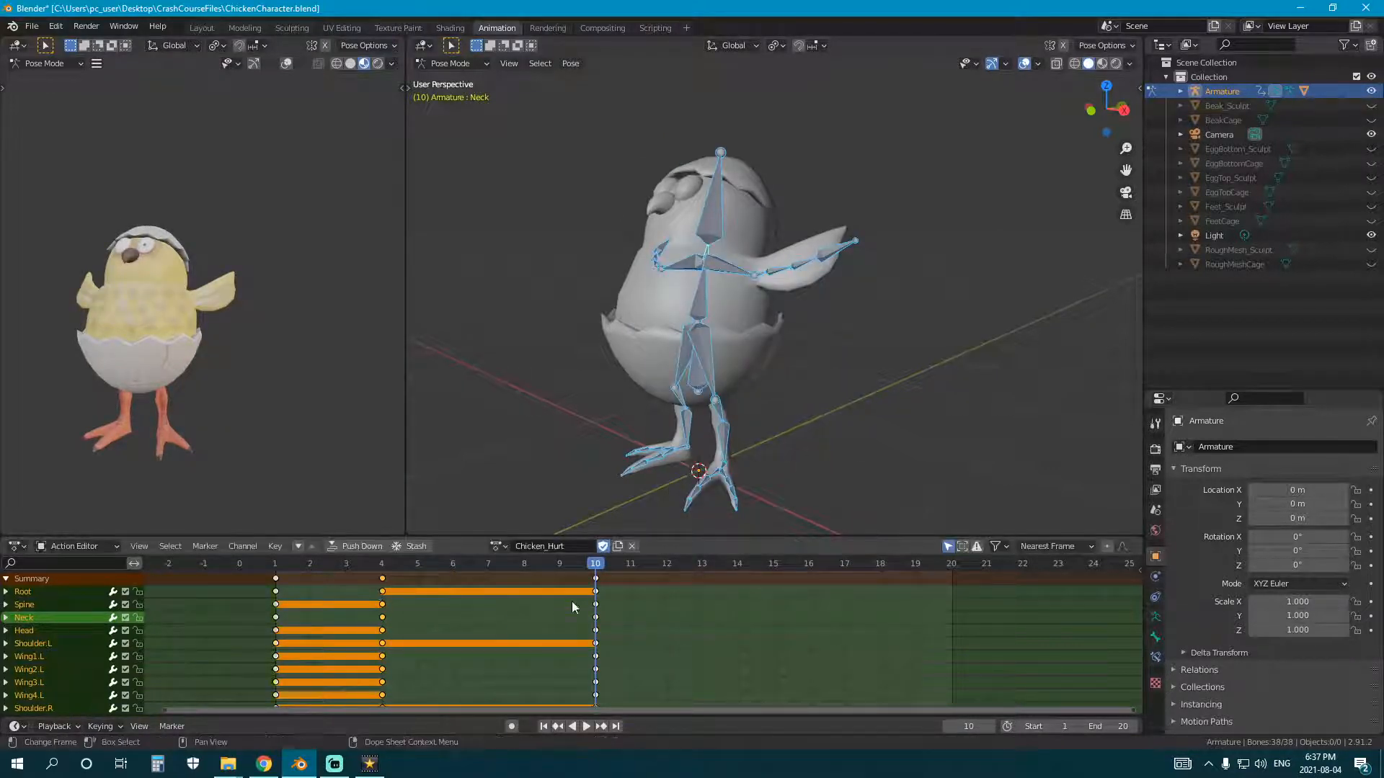
pyautogui.moveTo(596, 592); pyautogui.dragTo(489, 591)
pyautogui.press('space')
pyautogui.moveTo(342, 578); pyautogui.dragTo(491, 609)
pyautogui.press('KP_3')
pyautogui.scroll(4, 808, 340)
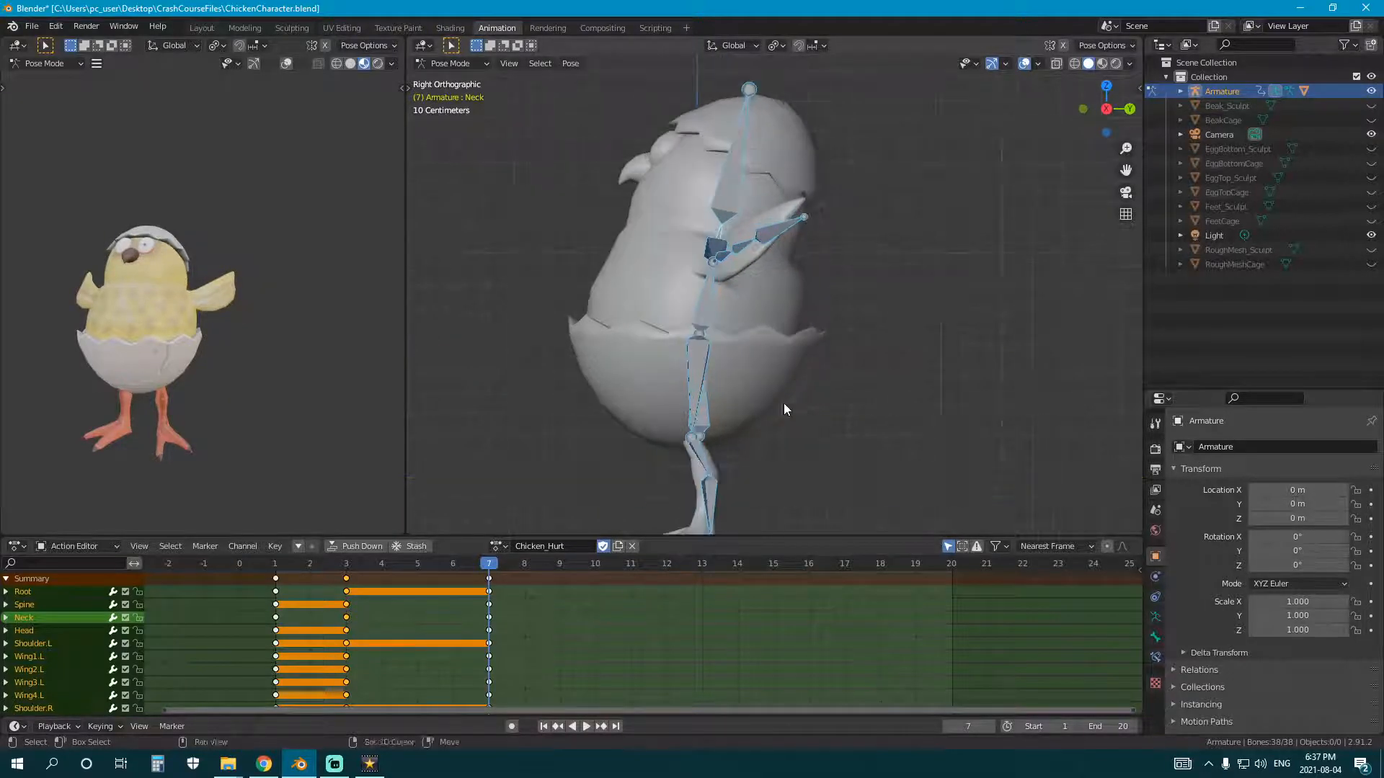
pyautogui.click(365, 598)
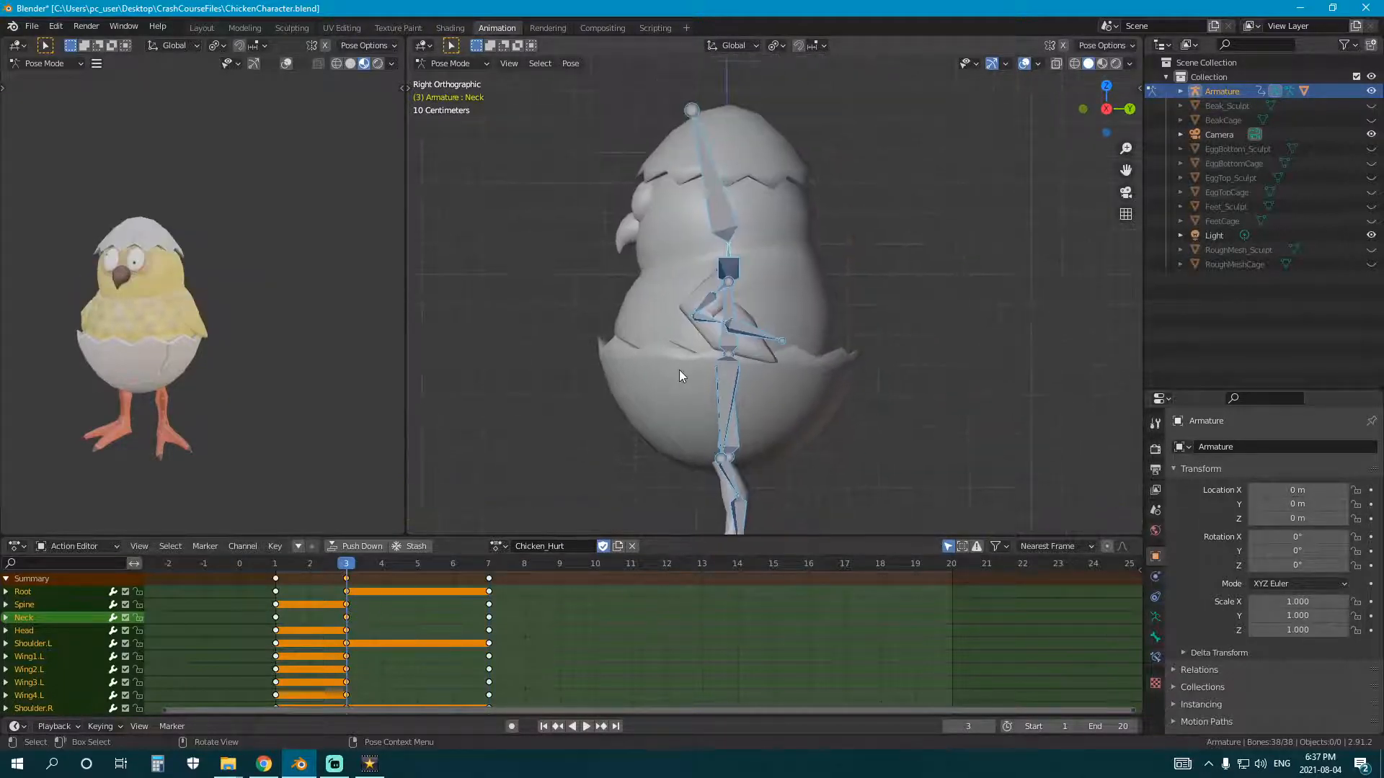
pyautogui.moveTo(679, 370); pyautogui.dragTo(738, 373, button='middle')
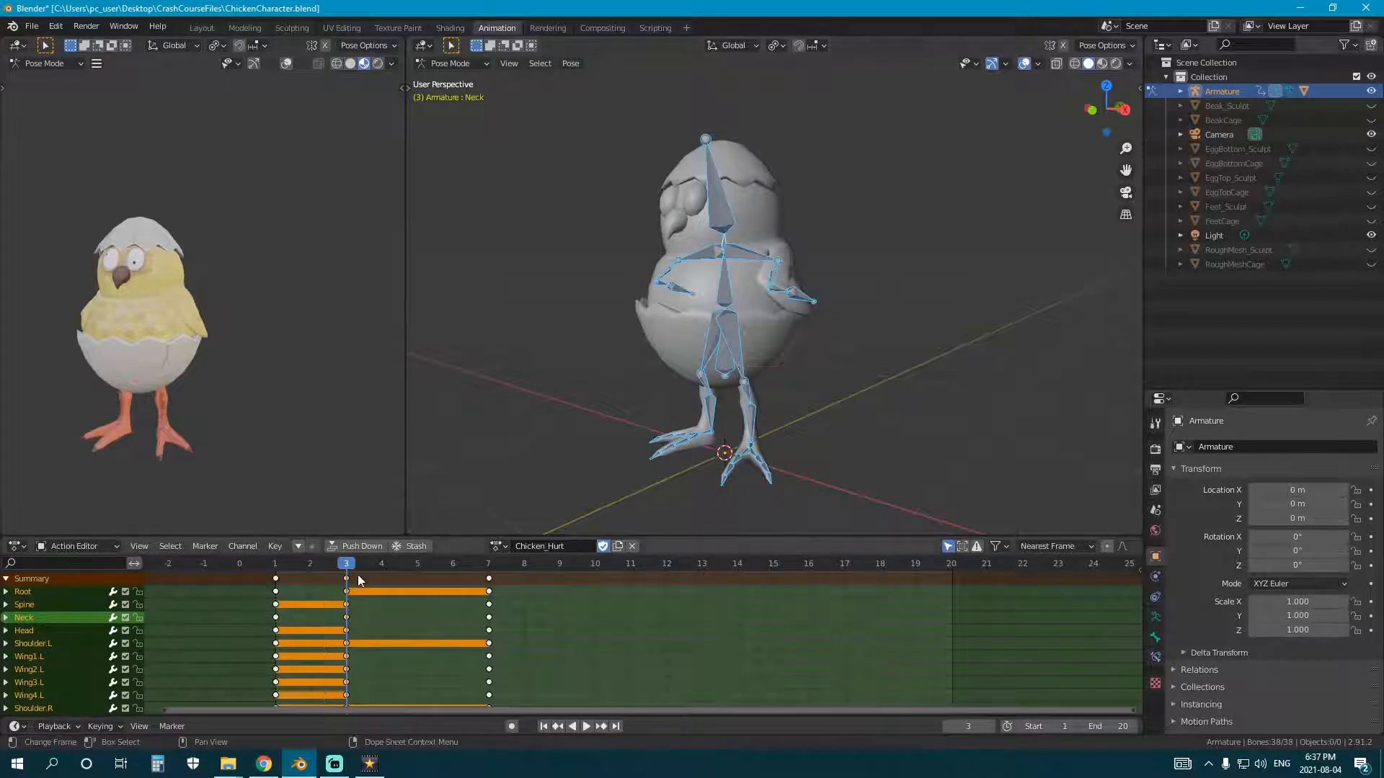
pyautogui.press('space')
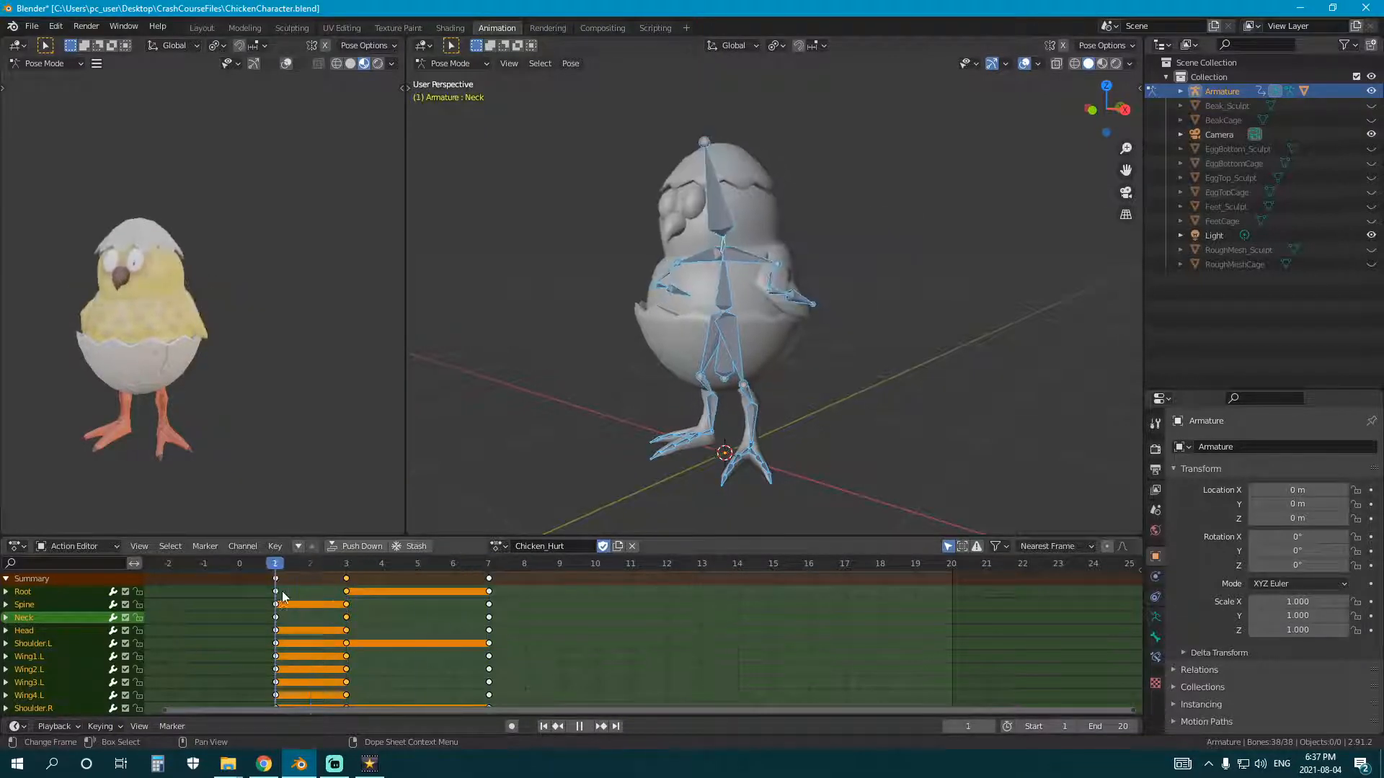
pyautogui.press('space')
# Step: Select the root, hip, leg and foot bones, copy their pose from frame 1, and paste and keyframe it at frame 3
pyautogui.moveTo(669, 417); pyautogui.dragTo(733, 408, button='middle')
pyautogui.hotkey('alt', 'a')
pyautogui.press('c')
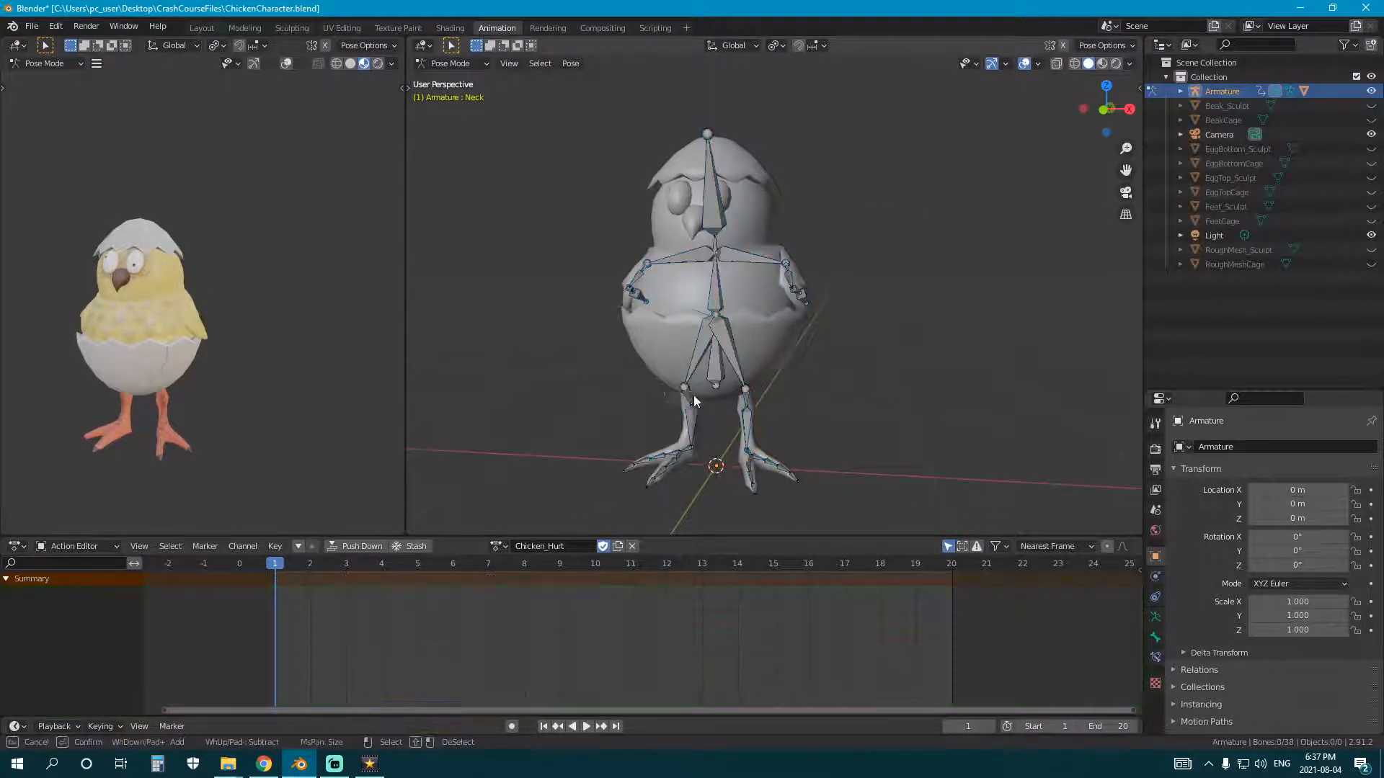
pyautogui.moveTo(693, 395)
pyautogui.mouseDown()
pyautogui.moveTo(755, 392)
pyautogui.moveTo(759, 462)
pyautogui.moveTo(645, 460)
pyautogui.moveTo(847, 464)
pyautogui.mouseUp()
pyautogui.scroll(-11, 562, 455)
pyautogui.scroll(7, 612, 465)
pyautogui.press('Escape')
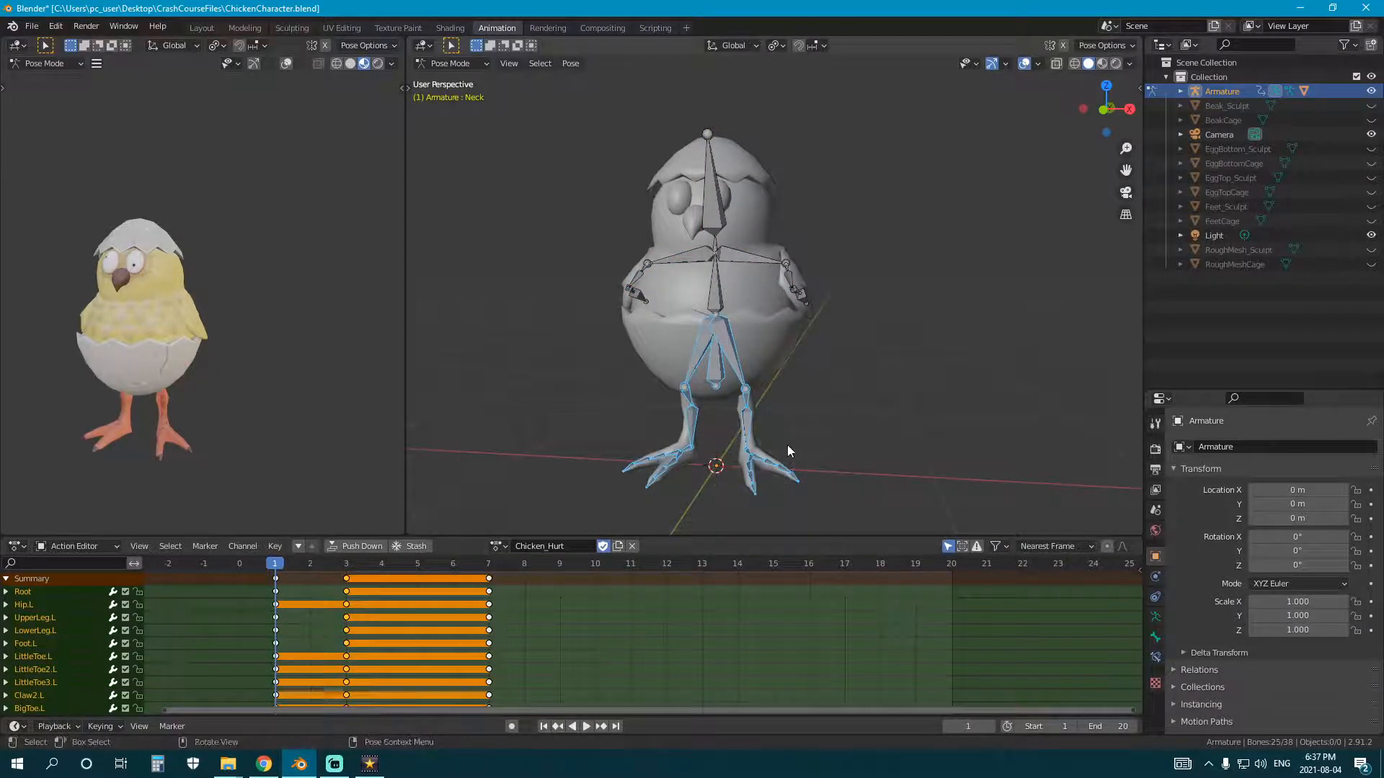
pyautogui.hotkey('ctrl', 'c')
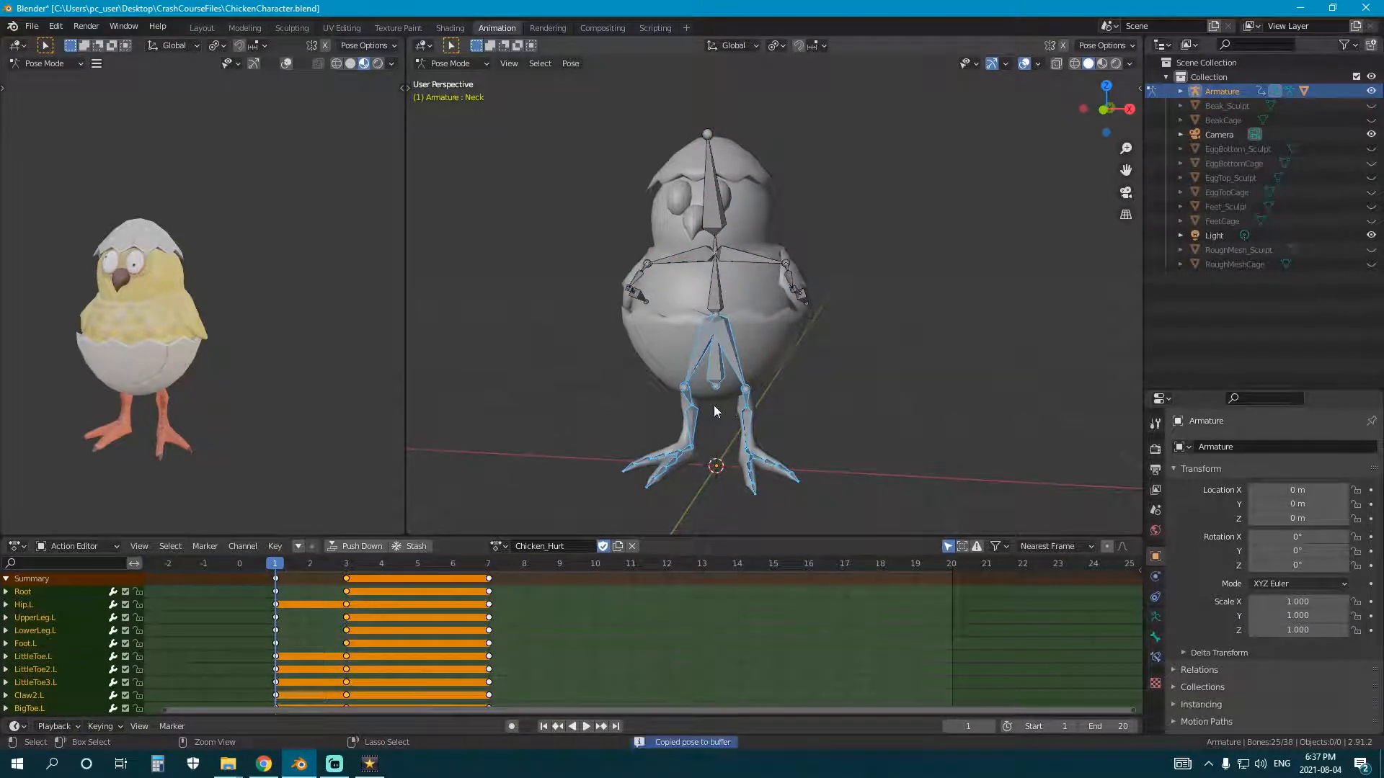
pyautogui.click(343, 575)
pyautogui.hotkey('ctrl', 'v')
pyautogui.press('i')
pyautogui.click(830, 421)
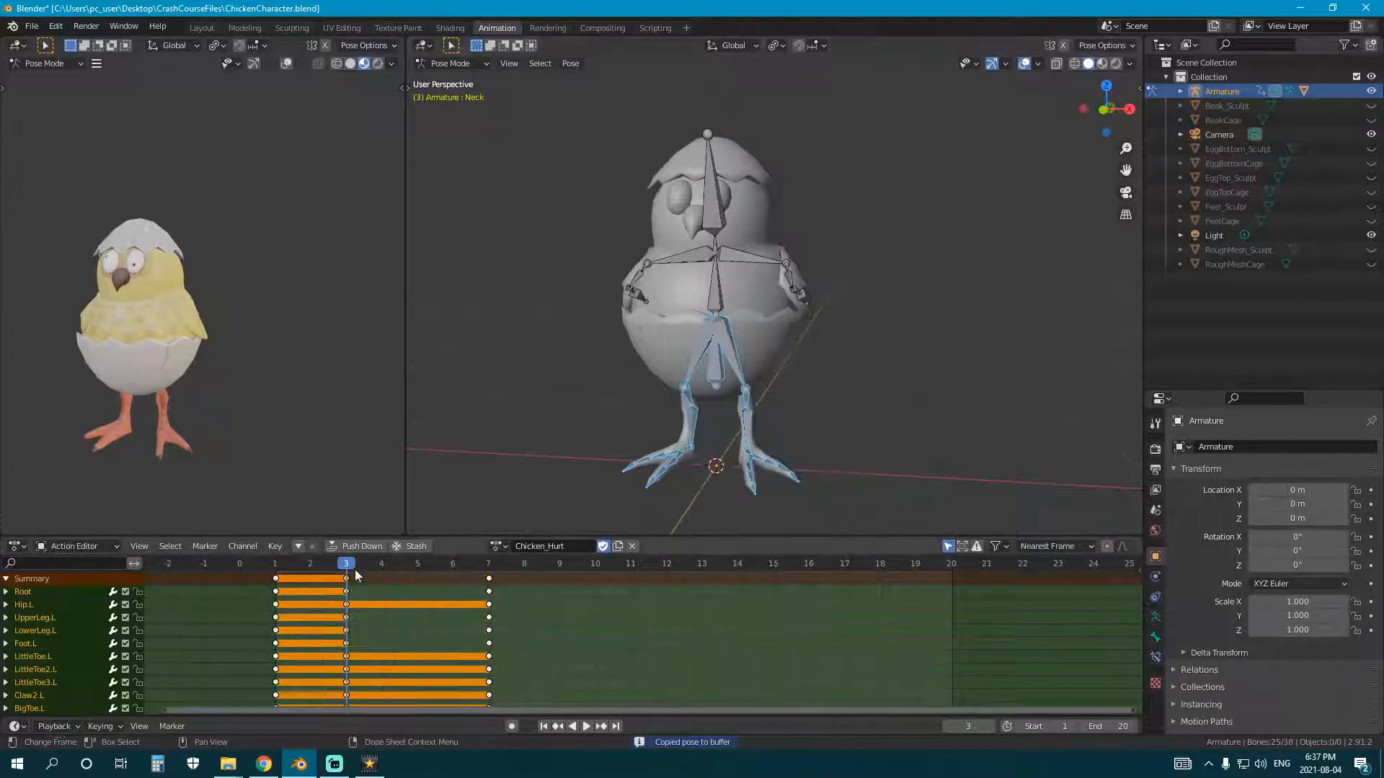
# Step: At frame 3, lean the spine bone forward around the X axis and tilt the head bone forward
pyautogui.moveTo(355, 569)
pyautogui.mouseDown()
pyautogui.moveTo(306, 572)
pyautogui.moveTo(449, 585)
pyautogui.moveTo(349, 589)
pyautogui.mouseUp()
pyautogui.click(716, 289)
pyautogui.press('r')
pyautogui.press('x')
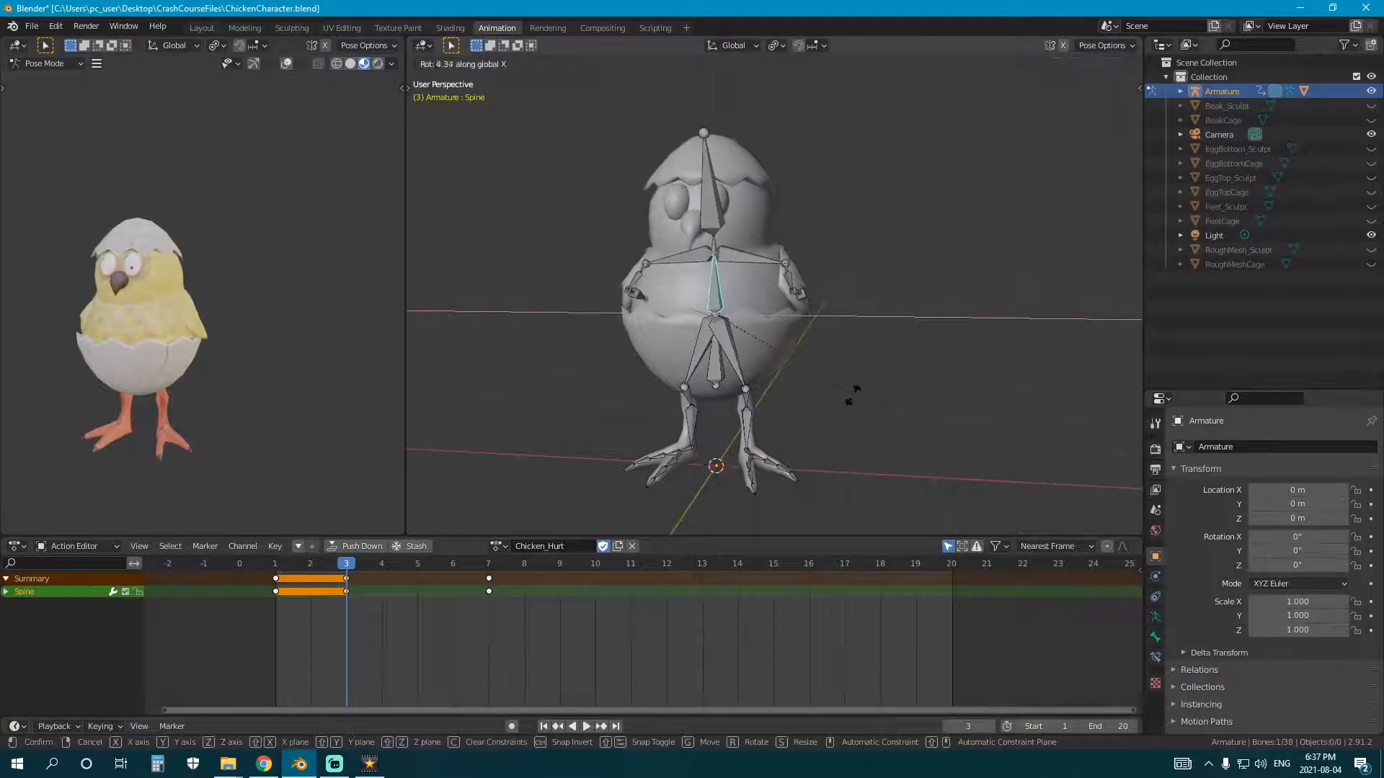
pyautogui.click(751, 349)
pyautogui.click(709, 181)
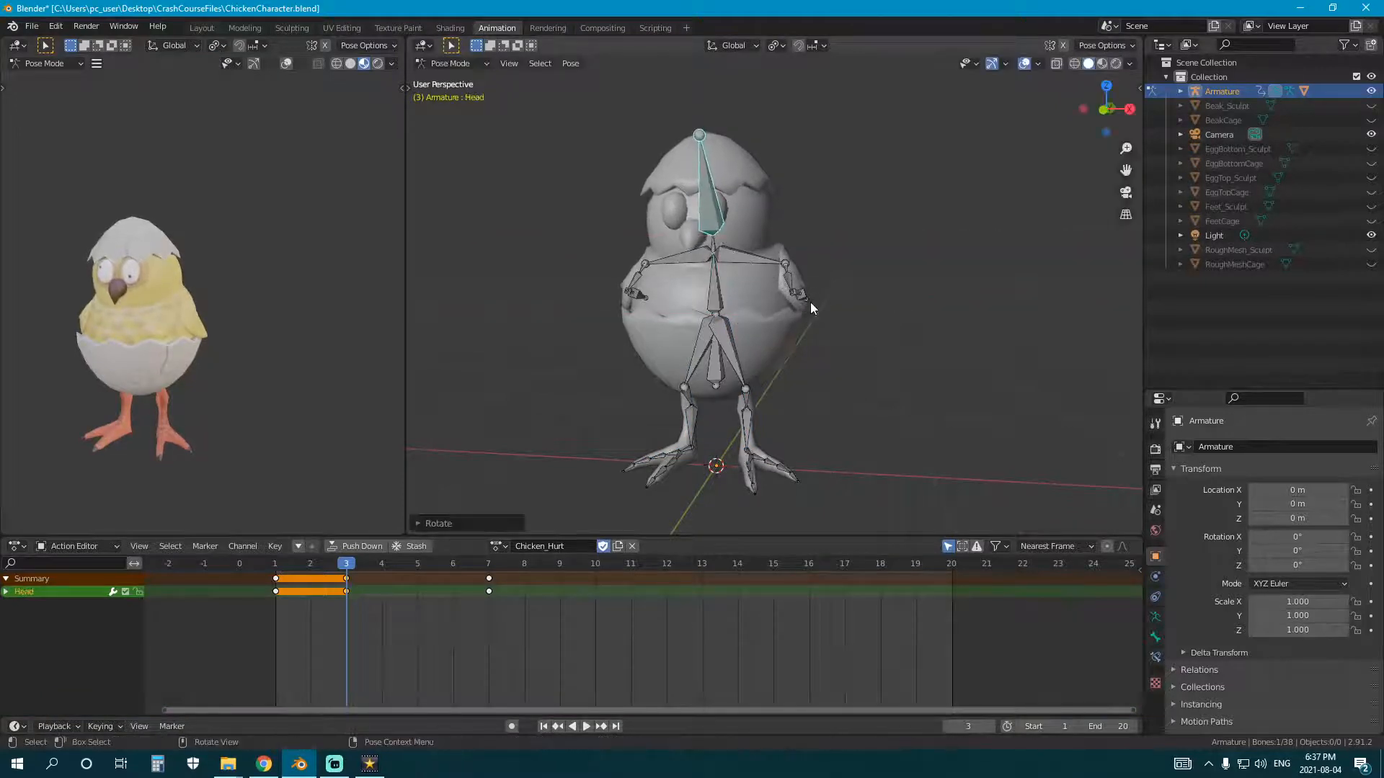
pyautogui.moveTo(811, 302); pyautogui.dragTo(760, 344, button='middle')
pyautogui.press('r')
pyautogui.click(944, 356)
# Step: Rotate the Wing1.R and Wing2.R bones to swing the right wing away from the body at frame 3
pyautogui.click(649, 310)
pyautogui.click(645, 292)
pyautogui.moveTo(592, 353); pyautogui.dragTo(915, 404, button='middle')
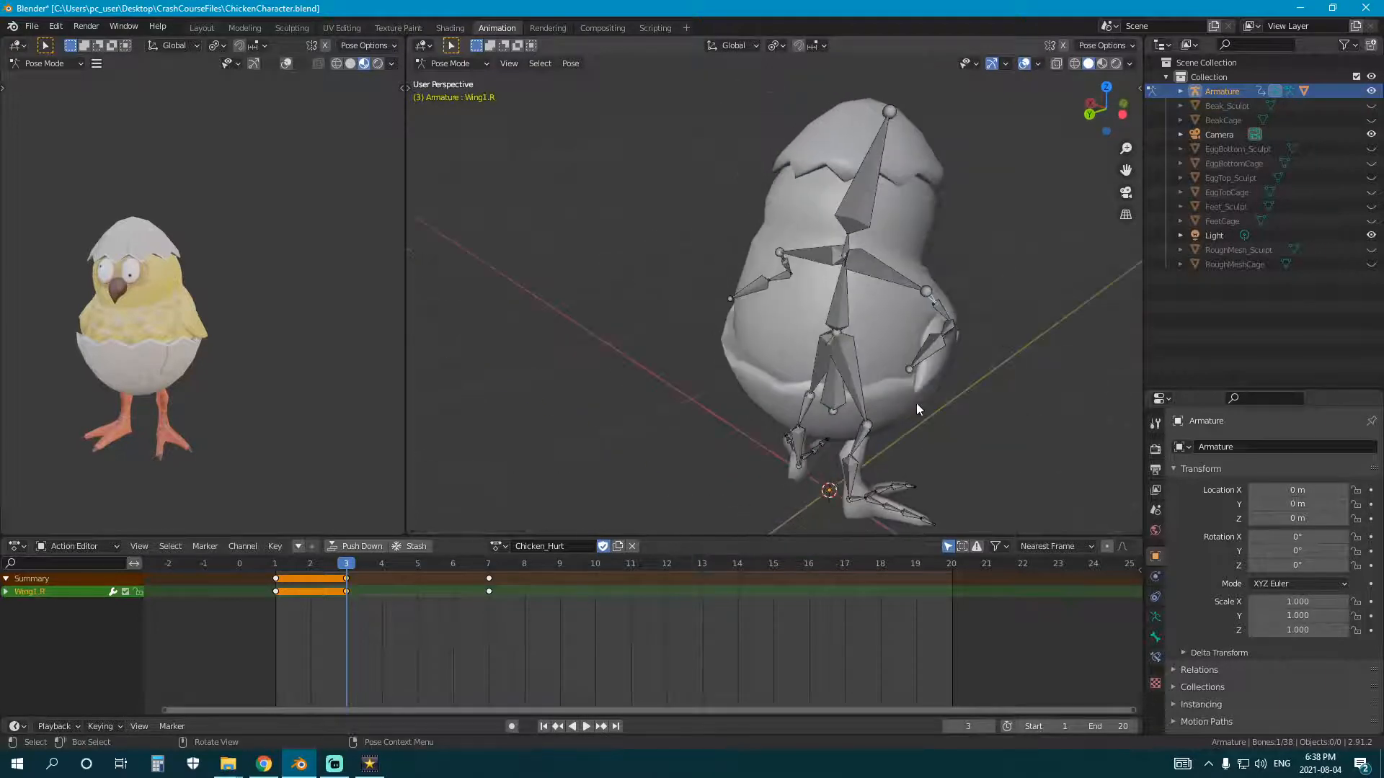
pyautogui.press('r')
pyautogui.click(967, 345)
pyautogui.press('r')
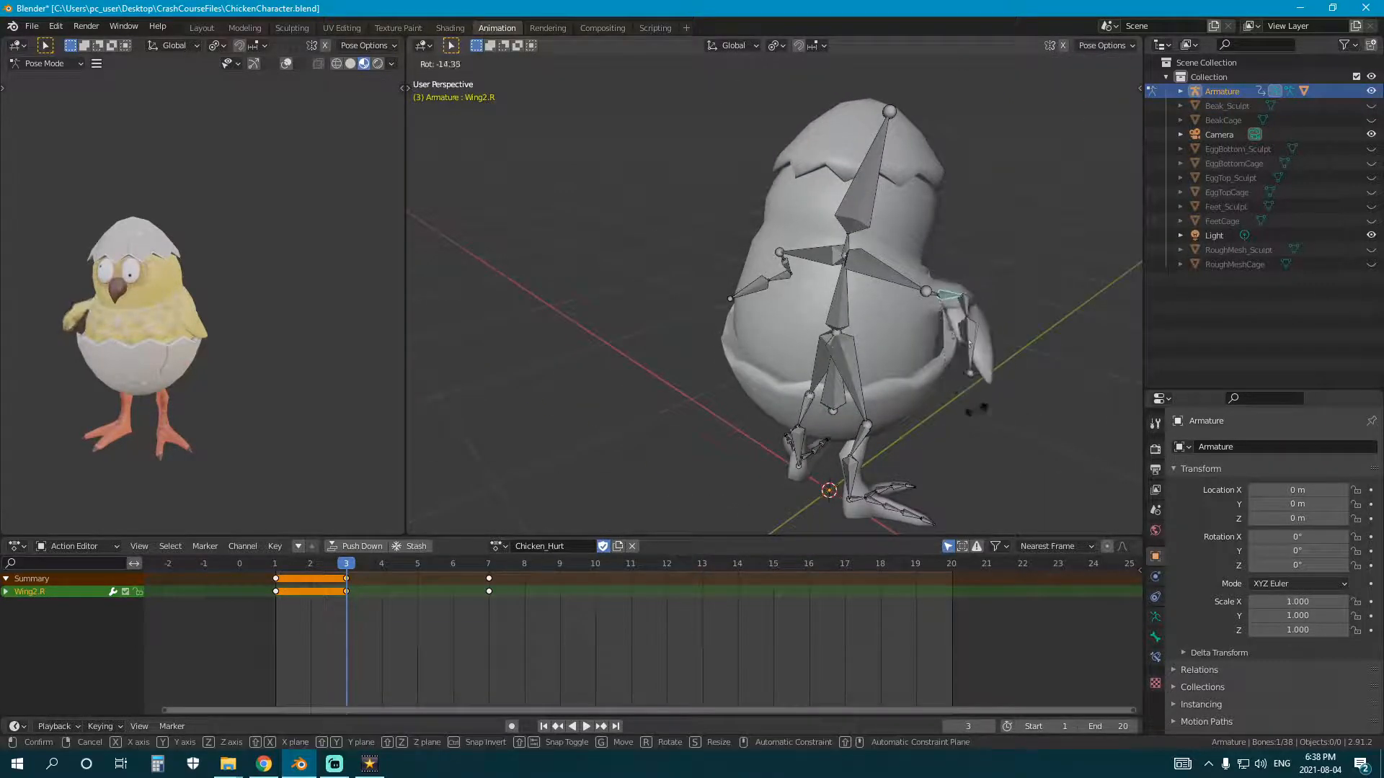
pyautogui.click(963, 322)
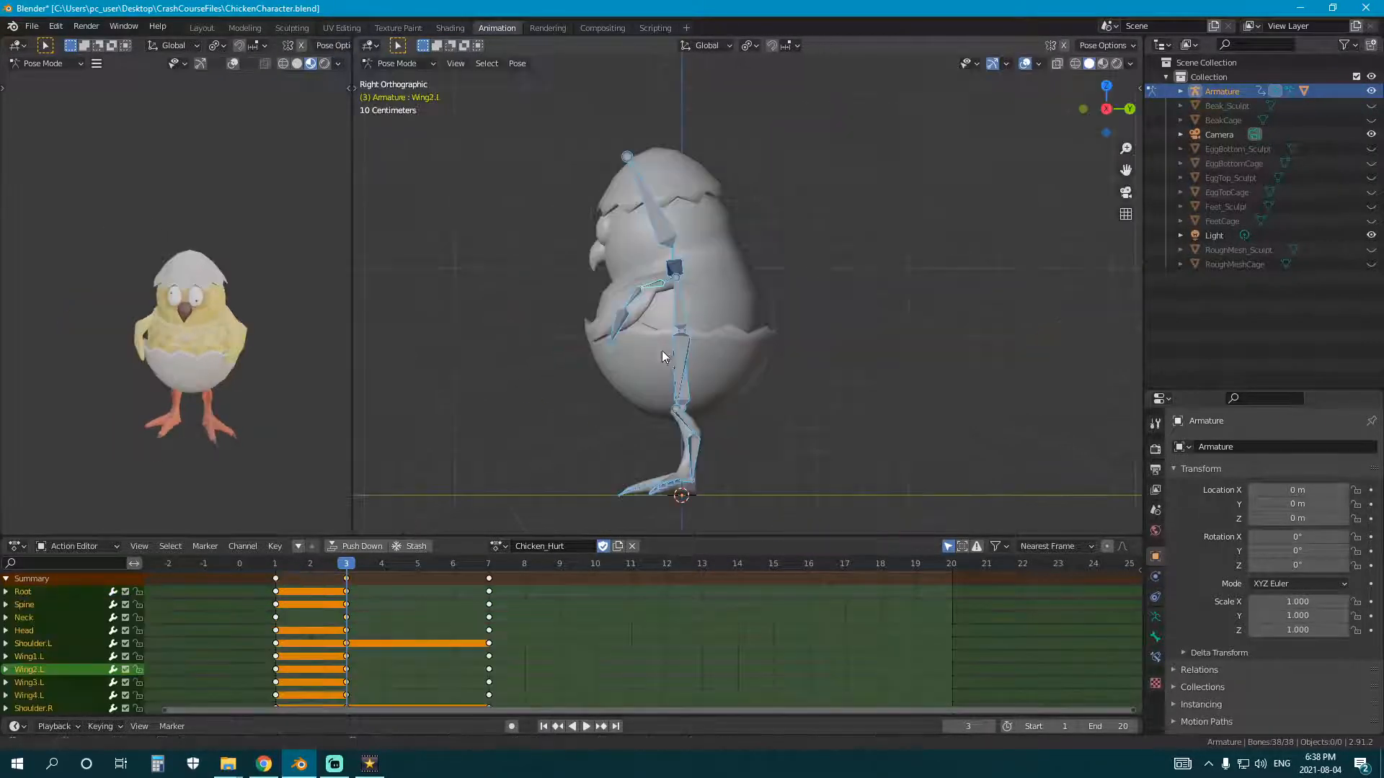
# Step: Keyframe the location and rotation of all bones at frame 3 and play back the action
pyautogui.press('i')
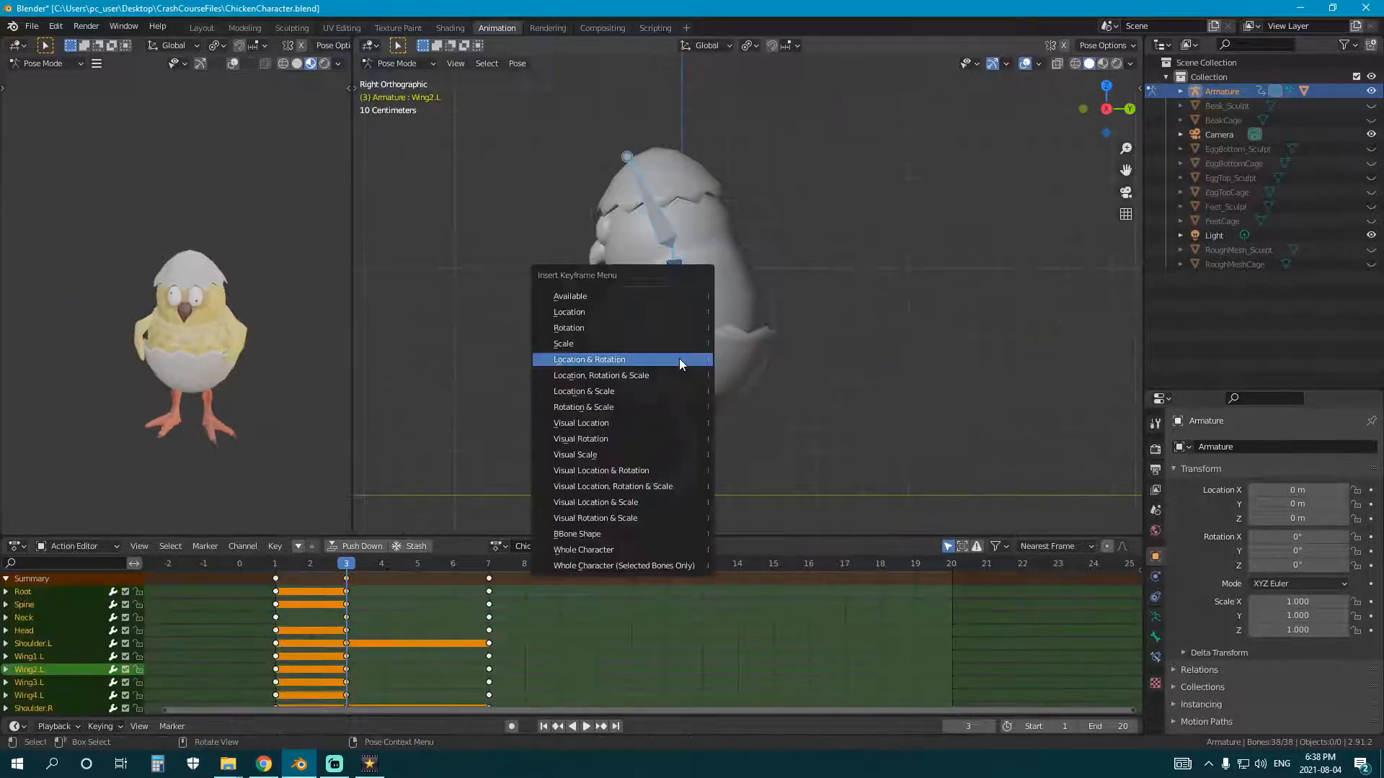
pyautogui.click(679, 357)
pyautogui.moveTo(346, 569); pyautogui.dragTo(265, 577)
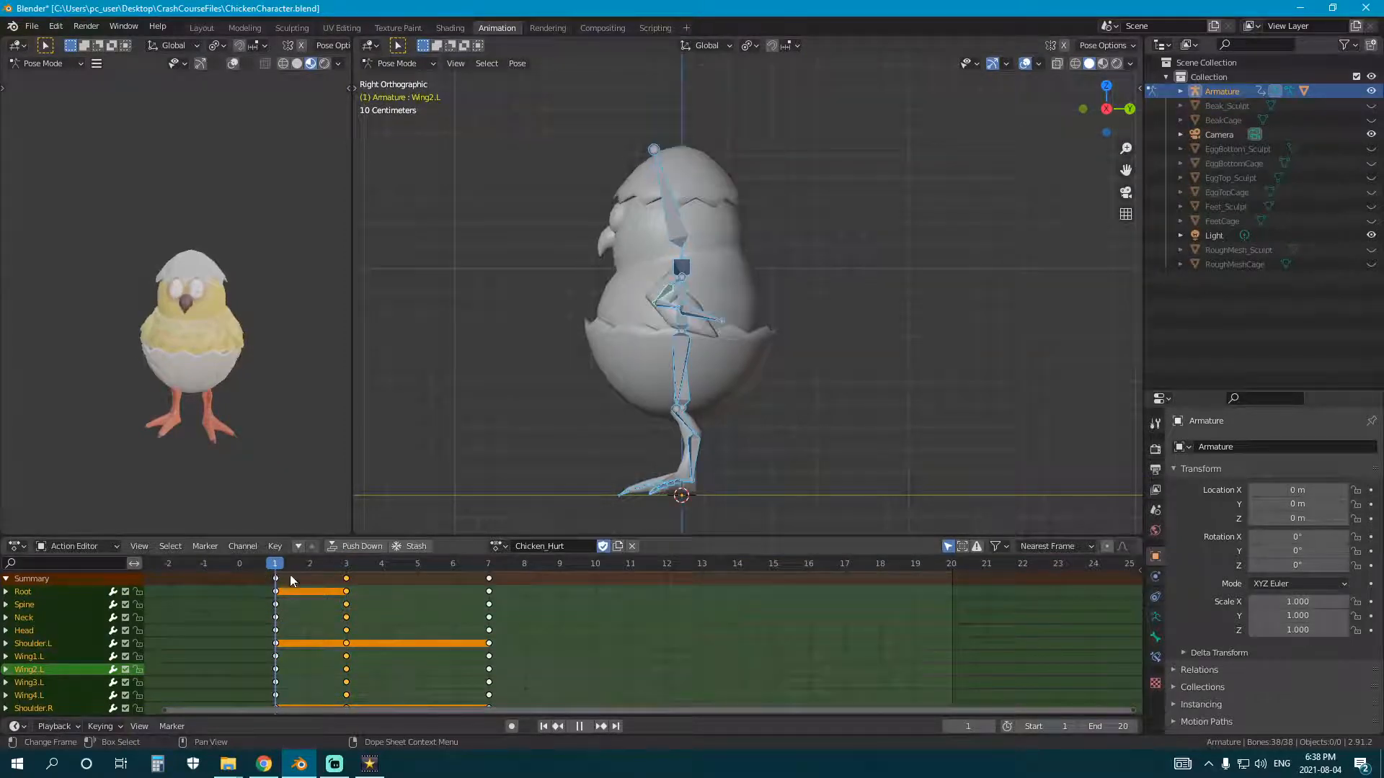
pyautogui.press('space')
# Step: At frame 3, lower the root bone along the Z axis to crouch the body
pyautogui.moveTo(495, 599); pyautogui.dragTo(353, 613)
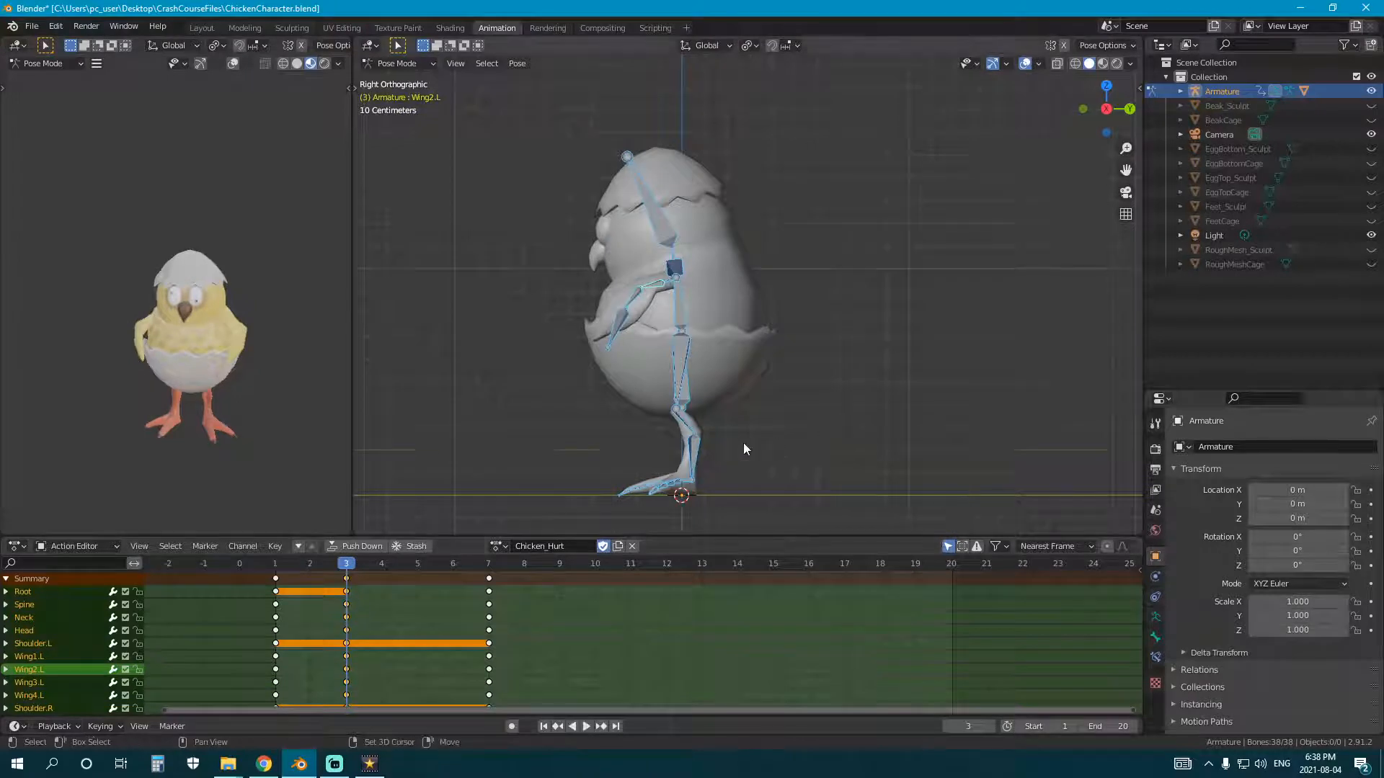
pyautogui.scroll(2, 717, 441)
pyautogui.click(676, 378)
pyautogui.press('g')
pyautogui.press('z')
pyautogui.click(770, 409)
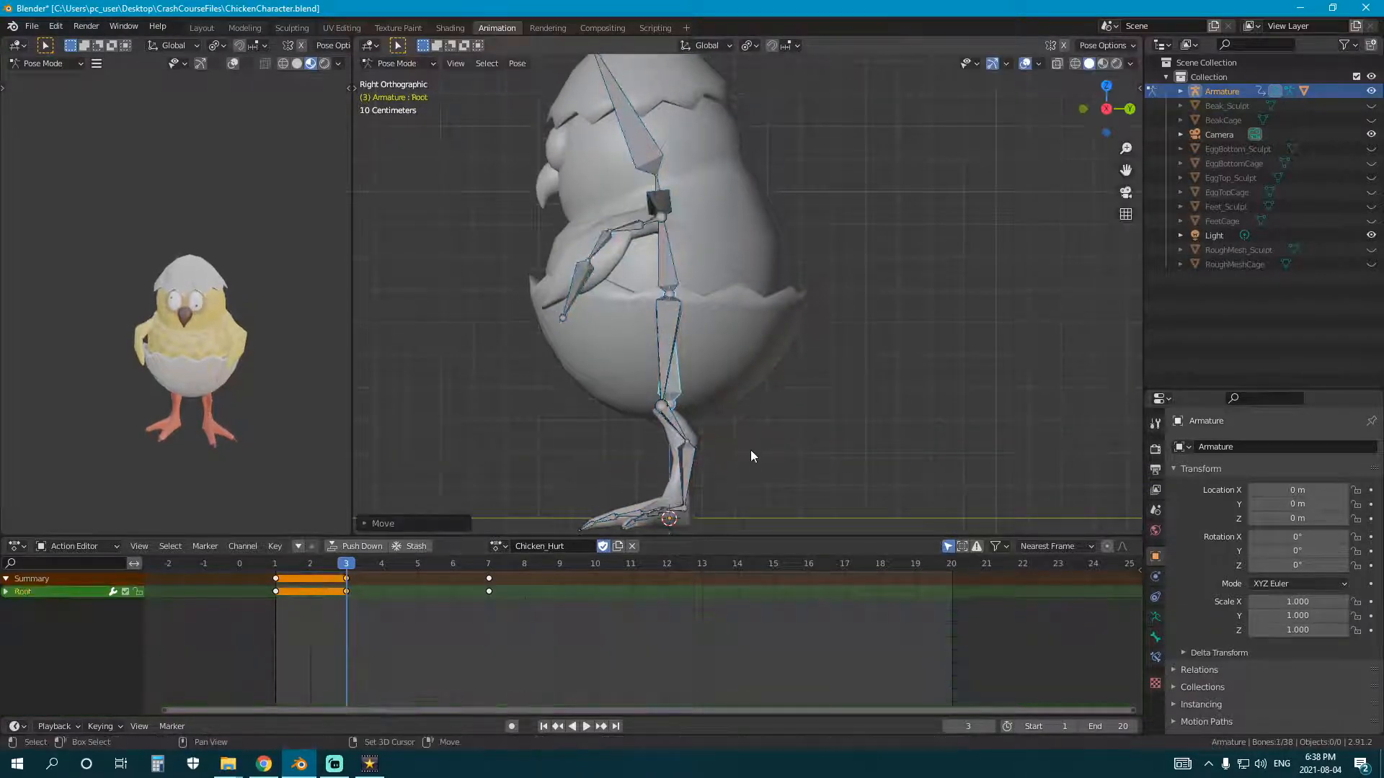
# Step: Select both upper leg bones and rotate them forward at frame 3 to bend the legs
pyautogui.scroll(1, 750, 450)
pyautogui.keyDown('shift'); pyautogui.moveTo(749, 450); pyautogui.dragTo(752, 396, button='middle'); pyautogui.keyUp('shift')
pyautogui.press('a')
pyautogui.press('a')
pyautogui.press('c')
pyautogui.click(660, 395)
pyautogui.rightClick(685, 382)
pyautogui.press('r')
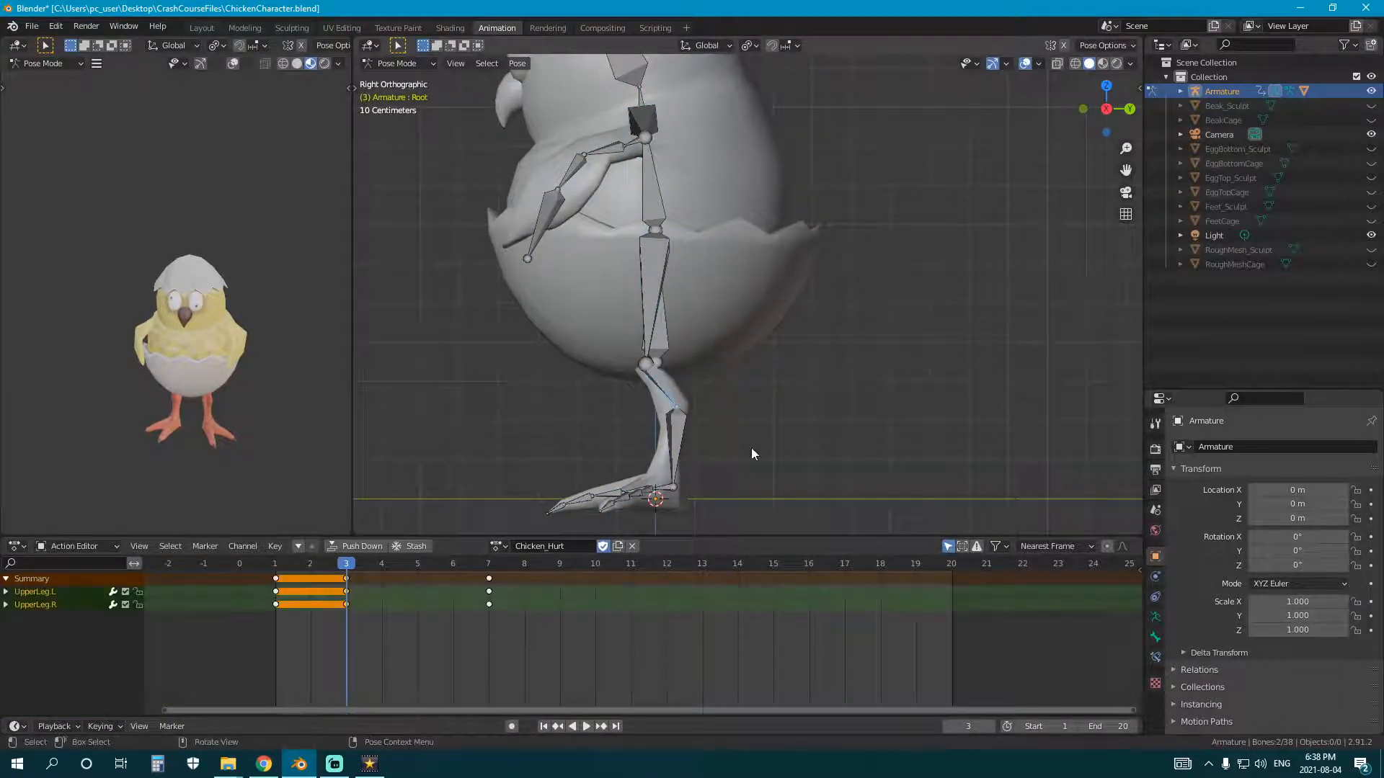
pyautogui.click(796, 422)
# Step: Select both lower leg bones and rotate them about 29° at frame 3 to bend the knees
pyautogui.press('a')
pyautogui.press('a')
pyautogui.press('c')
pyautogui.click(661, 426)
pyautogui.rightClick(665, 428)
pyautogui.press('r')
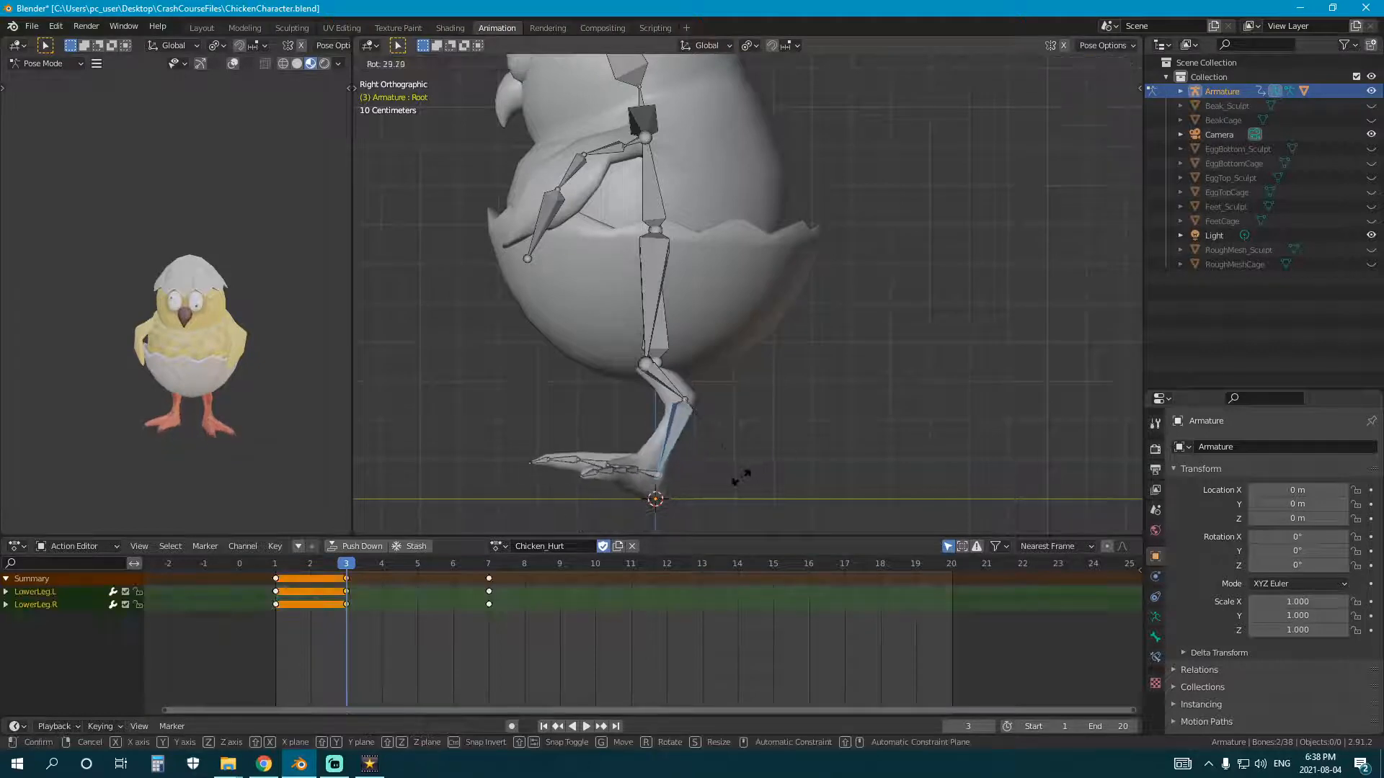
pyautogui.click(734, 476)
# Step: Select both foot bones and rotate them about -20° at frame 3 so the feet rest flat on the ground
pyautogui.press('a')
pyautogui.press('a')
pyautogui.press('c')
pyautogui.click(648, 473)
pyautogui.rightClick(670, 481)
pyautogui.press('r')
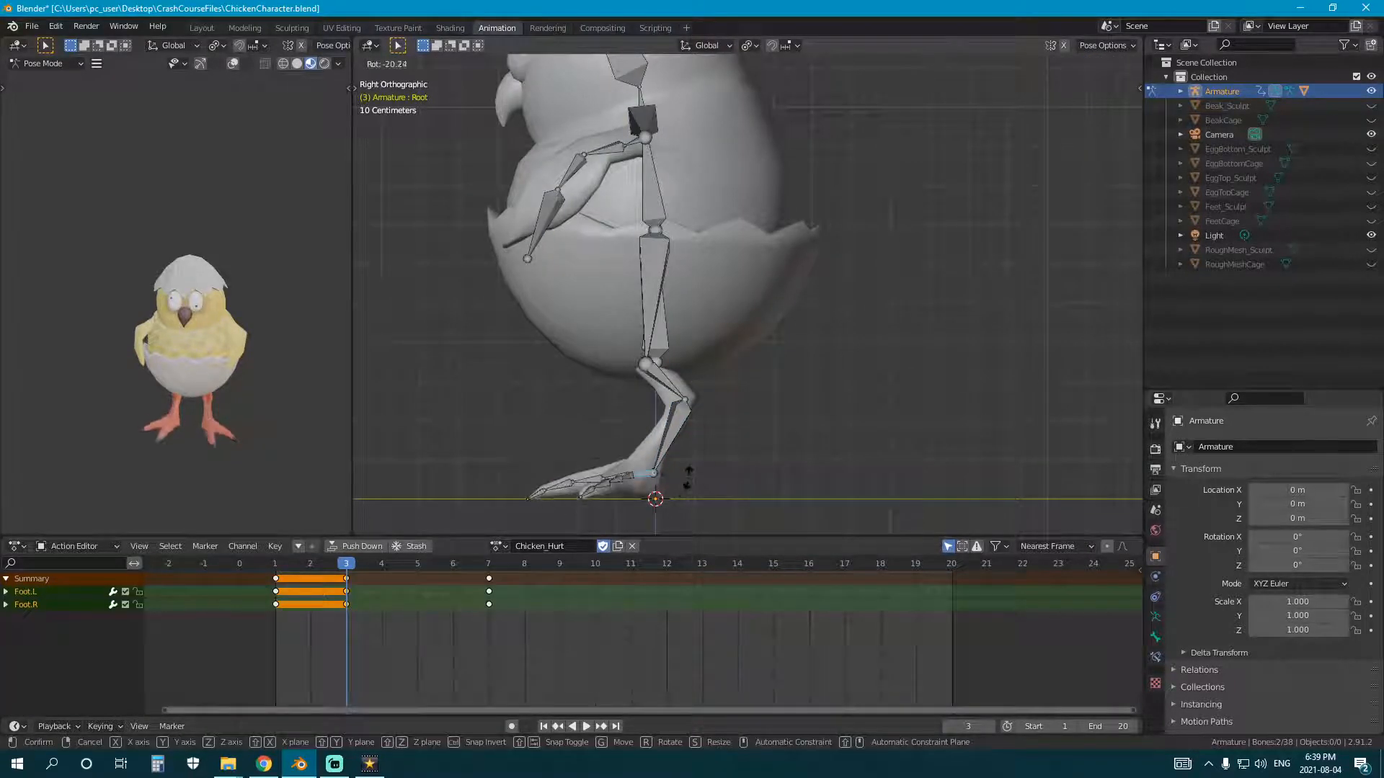
pyautogui.click(689, 467)
# Step: Select all bones and keyframe their location and rotation at frame 3 in the crouched pose
pyautogui.press('a')
pyautogui.scroll(-3, 734, 404)
pyautogui.press('i')
pyautogui.click(730, 398)
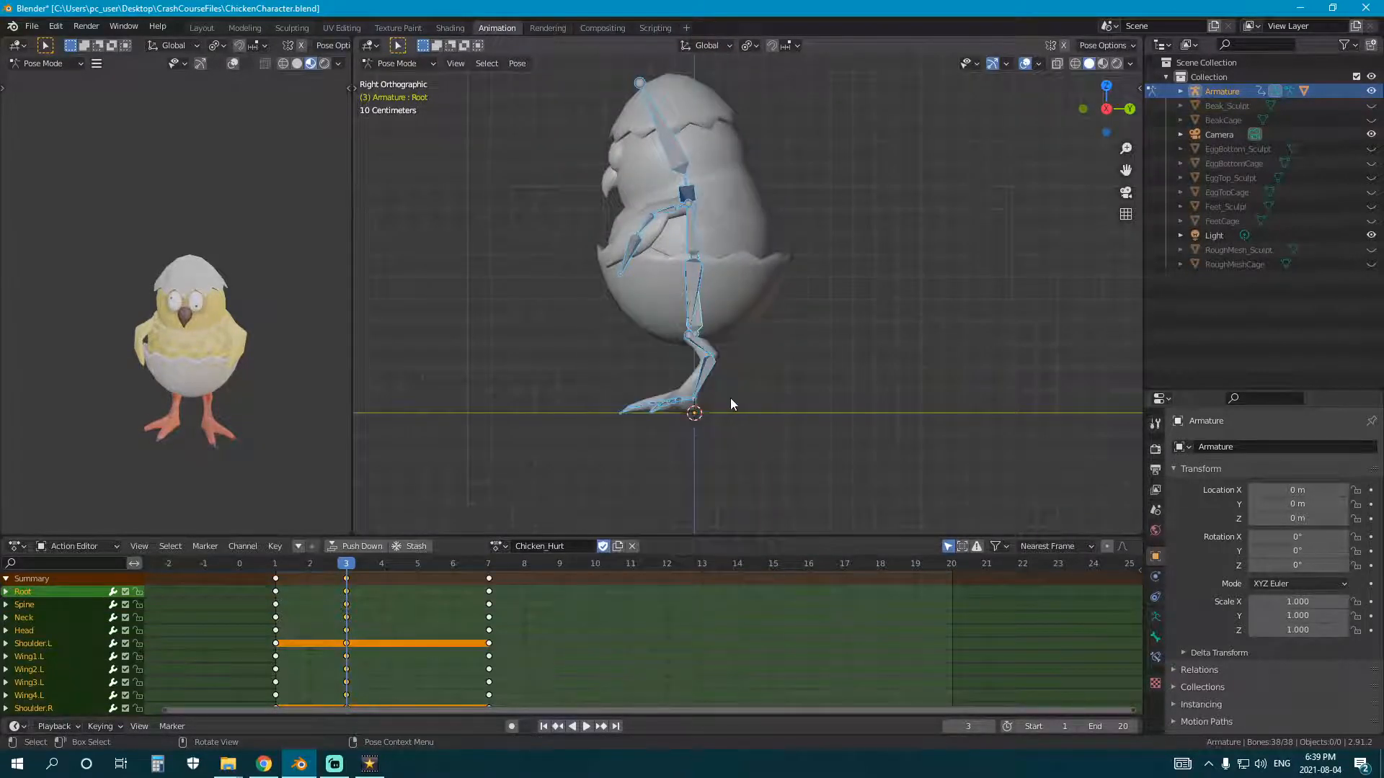
# Step: Move all bones backward along the Y axis at frame 3 and keyframe their location and rotation again
pyautogui.click(308, 570)
pyautogui.moveTo(308, 569); pyautogui.dragTo(346, 569)
pyautogui.press('g')
pyautogui.press('y')
pyautogui.click(848, 405)
pyautogui.press('i')
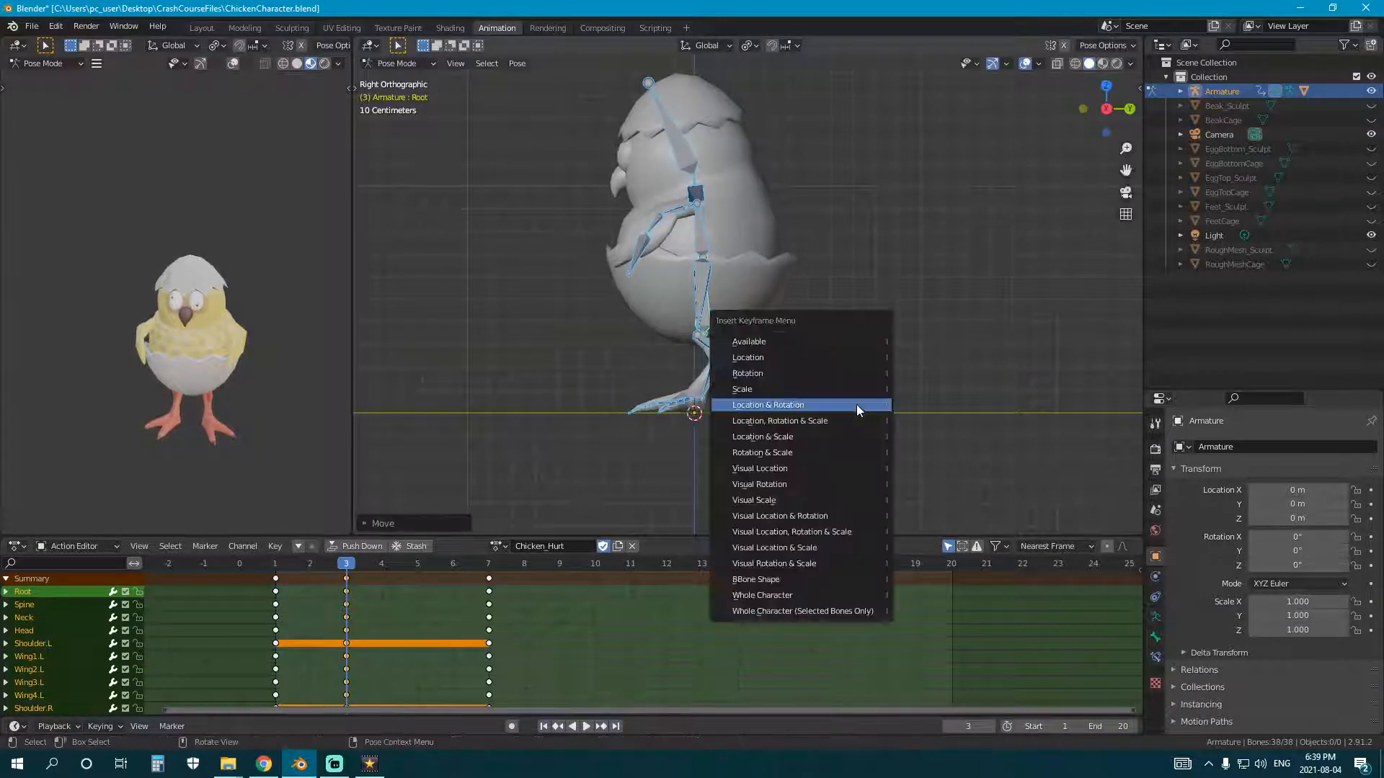
pyautogui.click(848, 404)
# Step: Compare the feet between frames 1 and 3, and nudge all bones about 0.008 m along Y at frame 3 to match
pyautogui.scroll(2, 606, 464)
pyautogui.scroll(1, 605, 465)
pyautogui.keyDown('shift'); pyautogui.moveTo(605, 468); pyautogui.dragTo(732, 343, button='middle'); pyautogui.keyUp('shift')
pyautogui.scroll(1, 732, 343)
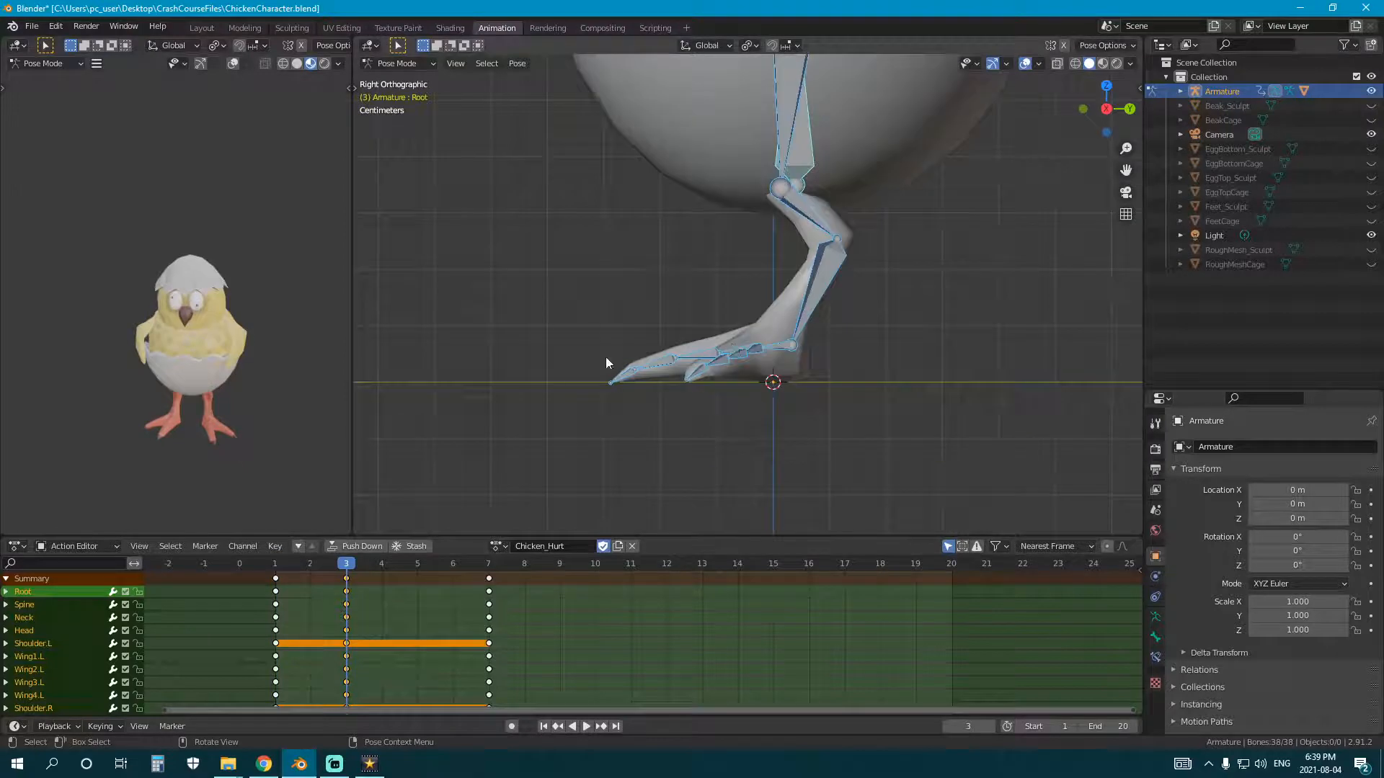
pyautogui.click(283, 570)
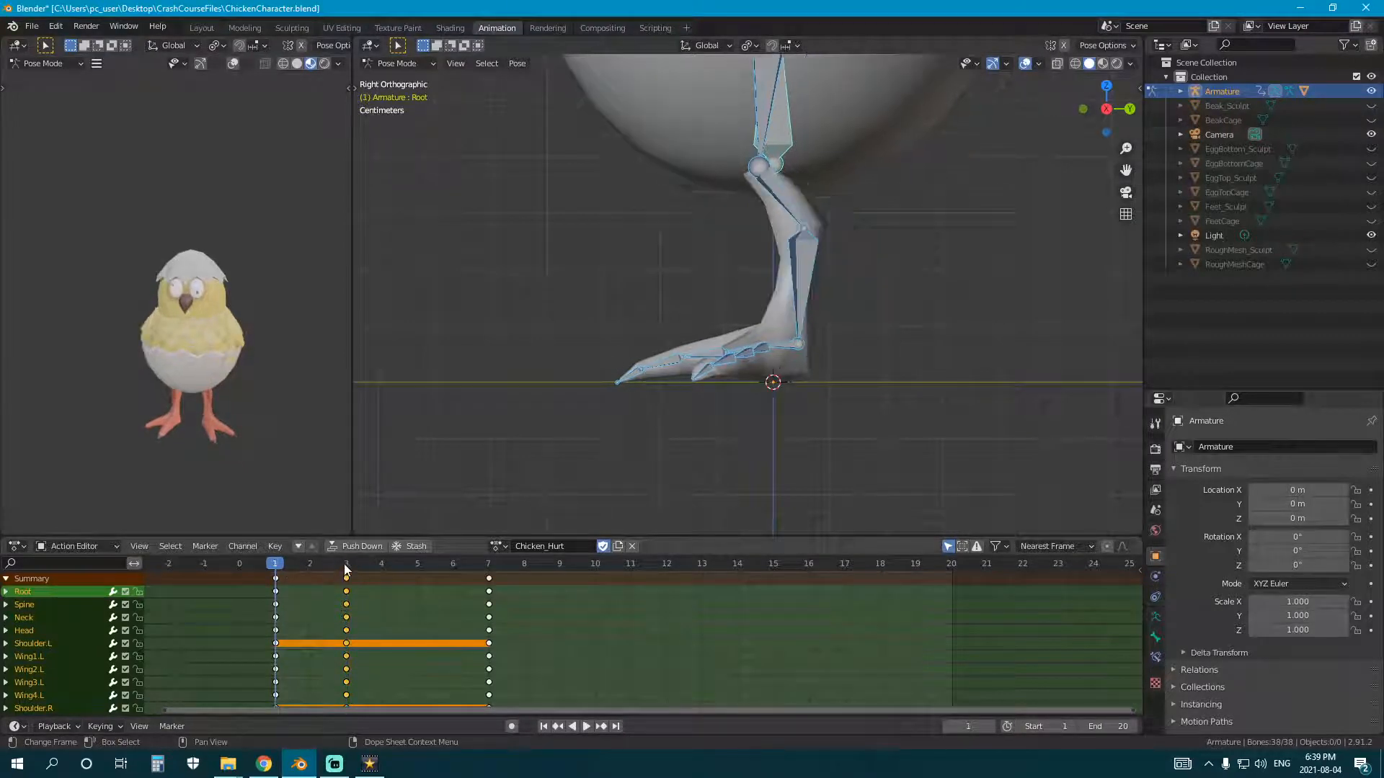
pyautogui.click(345, 564)
pyautogui.scroll(4, 680, 361)
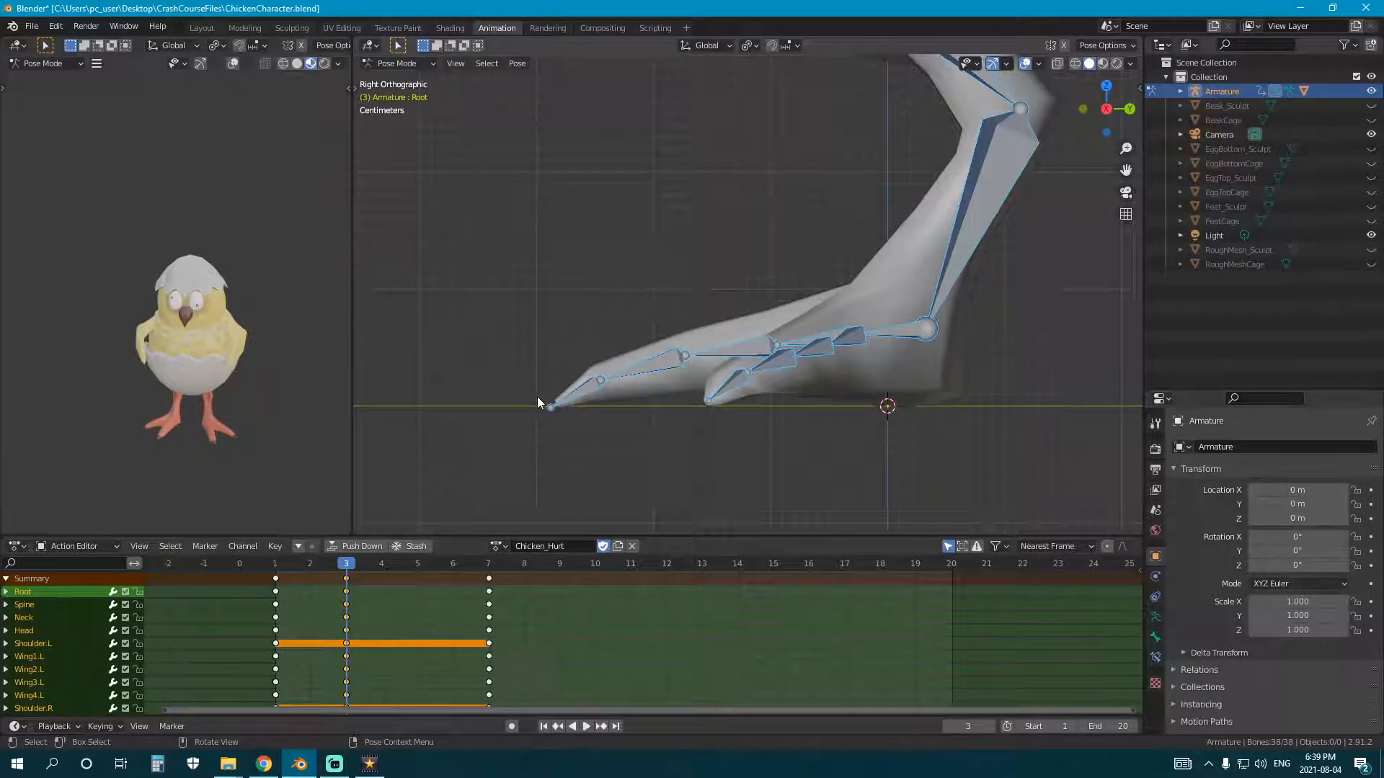
pyautogui.moveTo(349, 569); pyautogui.dragTo(276, 571)
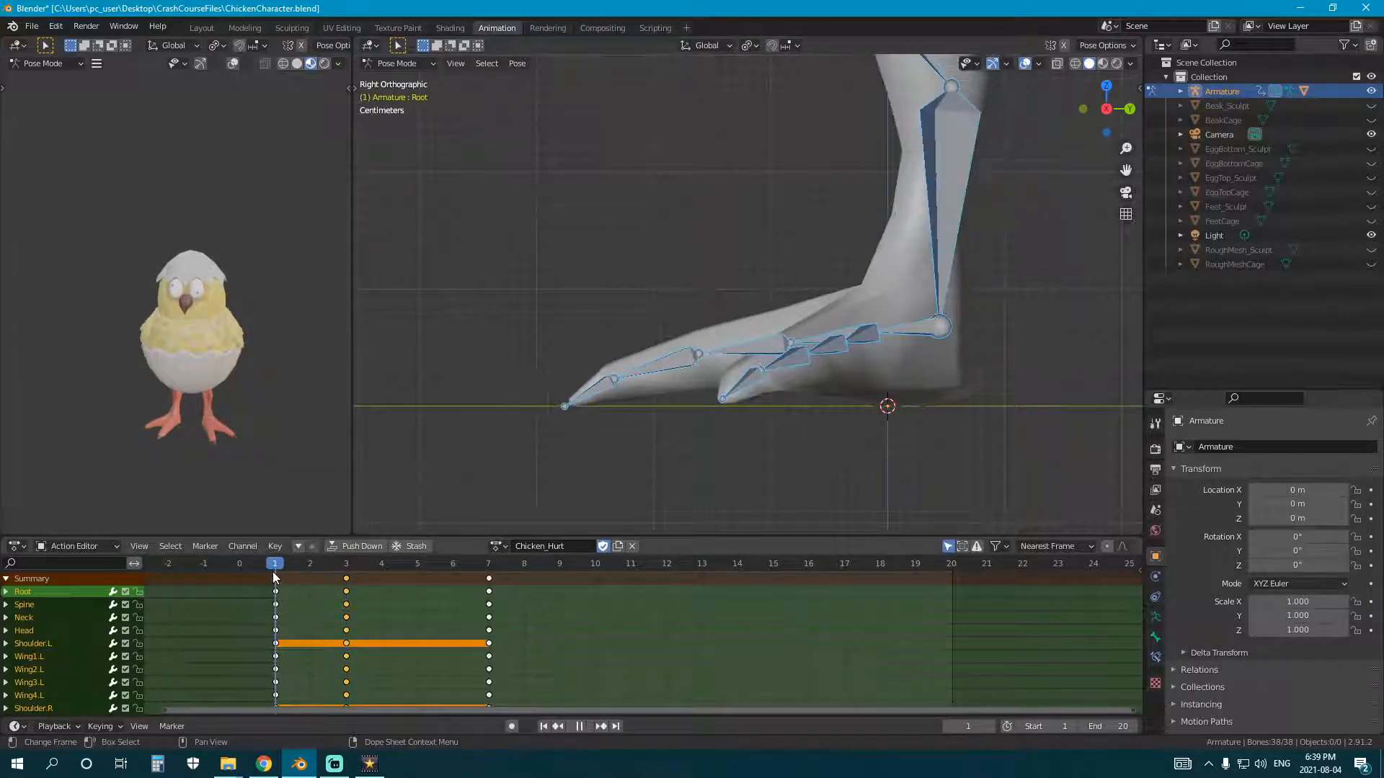
pyautogui.press('Up')
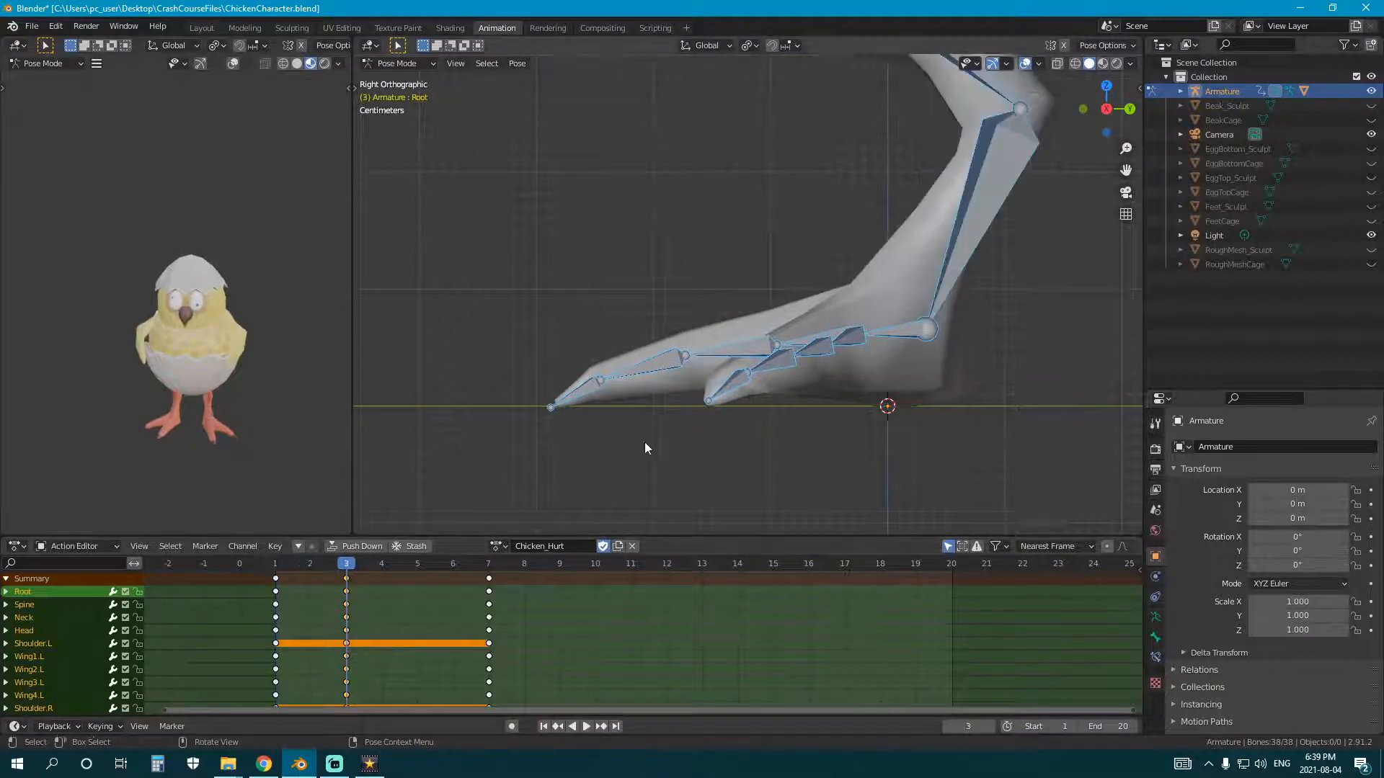
pyautogui.press('g')
pyautogui.press('y')
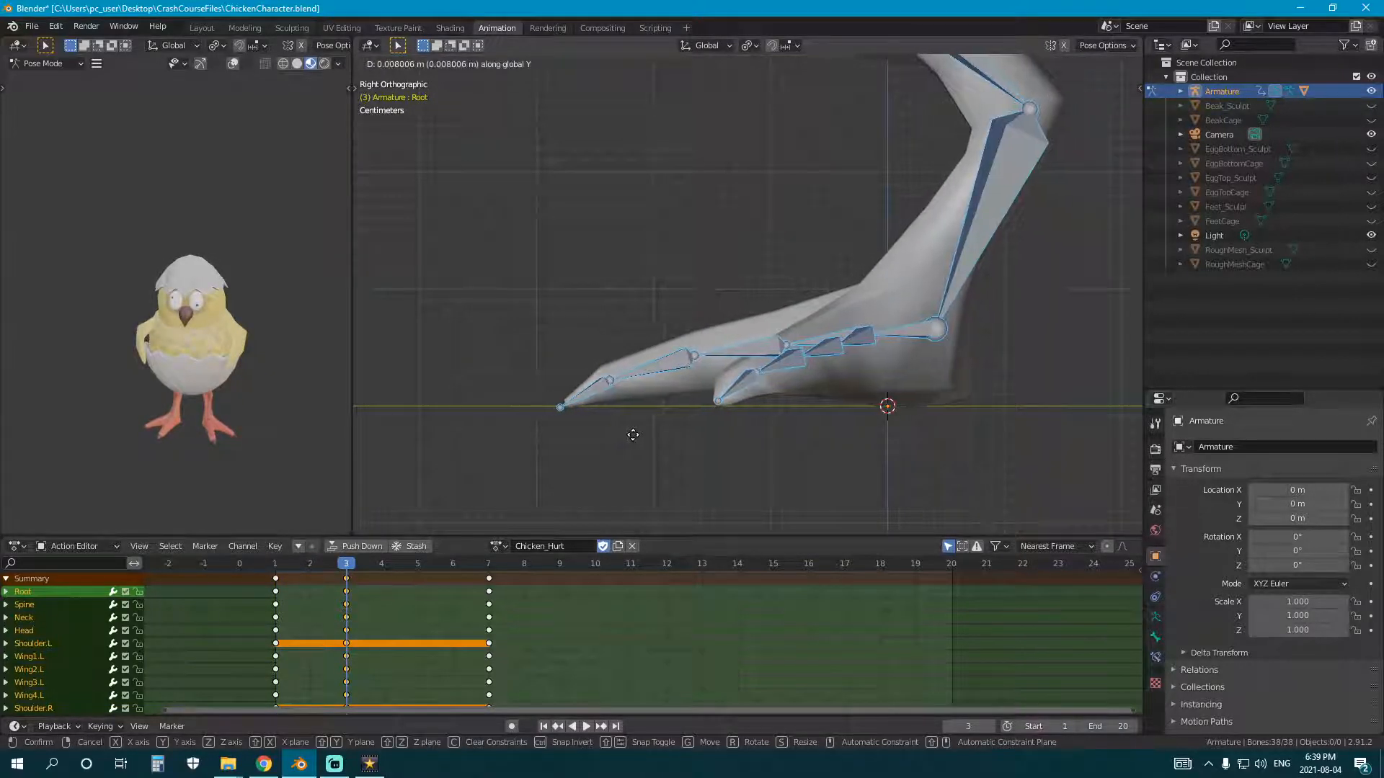
pyautogui.click(633, 435)
# Step: At frame 7, move all bones backward along the Y axis
pyautogui.scroll(-7, 633, 462)
pyautogui.moveTo(361, 567); pyautogui.dragTo(499, 575)
pyautogui.scroll(-2, 839, 305)
pyautogui.keyDown('shift'); pyautogui.moveTo(839, 312); pyautogui.dragTo(738, 368, button='middle'); pyautogui.keyUp('shift')
pyautogui.press('g')
pyautogui.press('y')
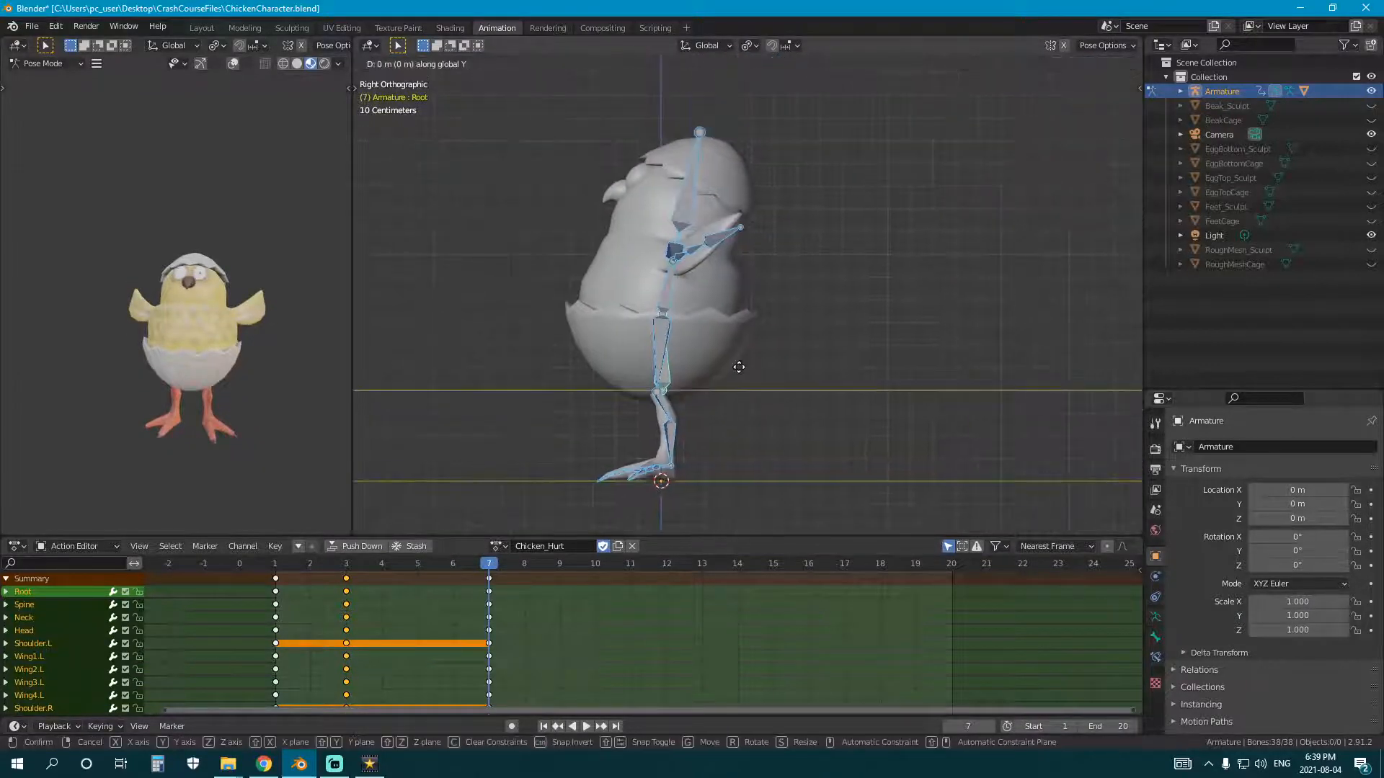
pyautogui.click(755, 371)
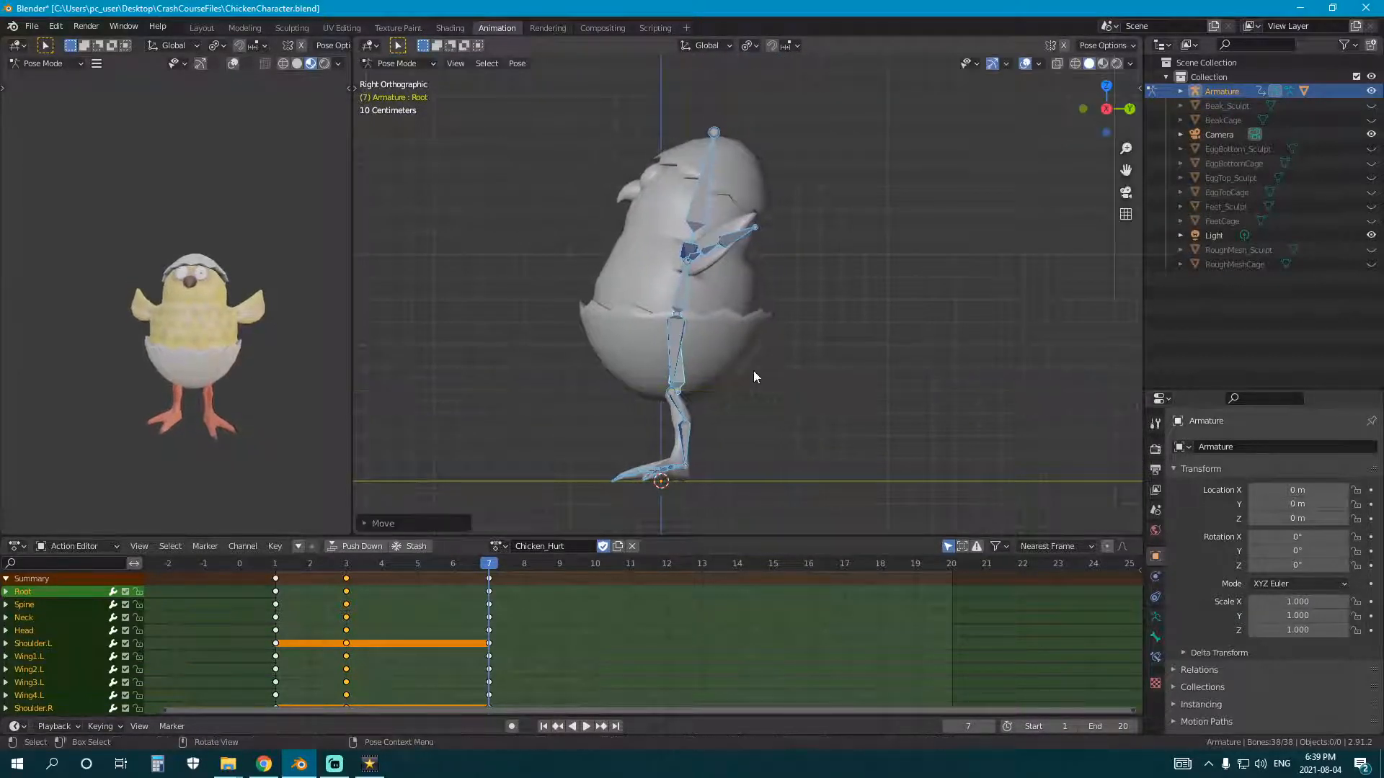
# Step: Rotate the root bone at frame 7 to lean the whole body backward
pyautogui.click(683, 366)
pyautogui.press('r')
pyautogui.click(792, 441)
# Step: Select both foot bones and rotate them about -9° at frame 7 so the feet lie flat on the ground
pyautogui.hotkey('alt', 'a')
pyautogui.press('c')
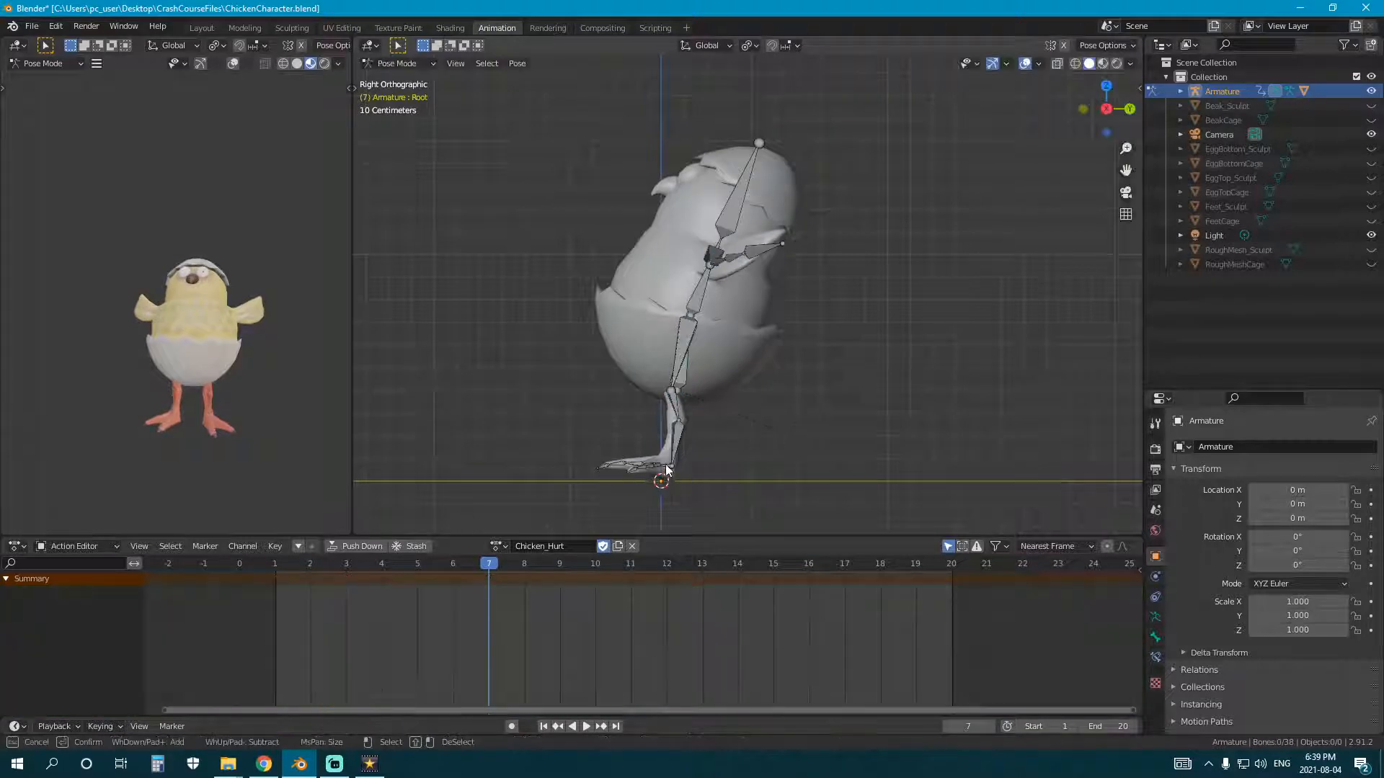
pyautogui.click(664, 479)
pyautogui.press('Escape')
pyautogui.press('r')
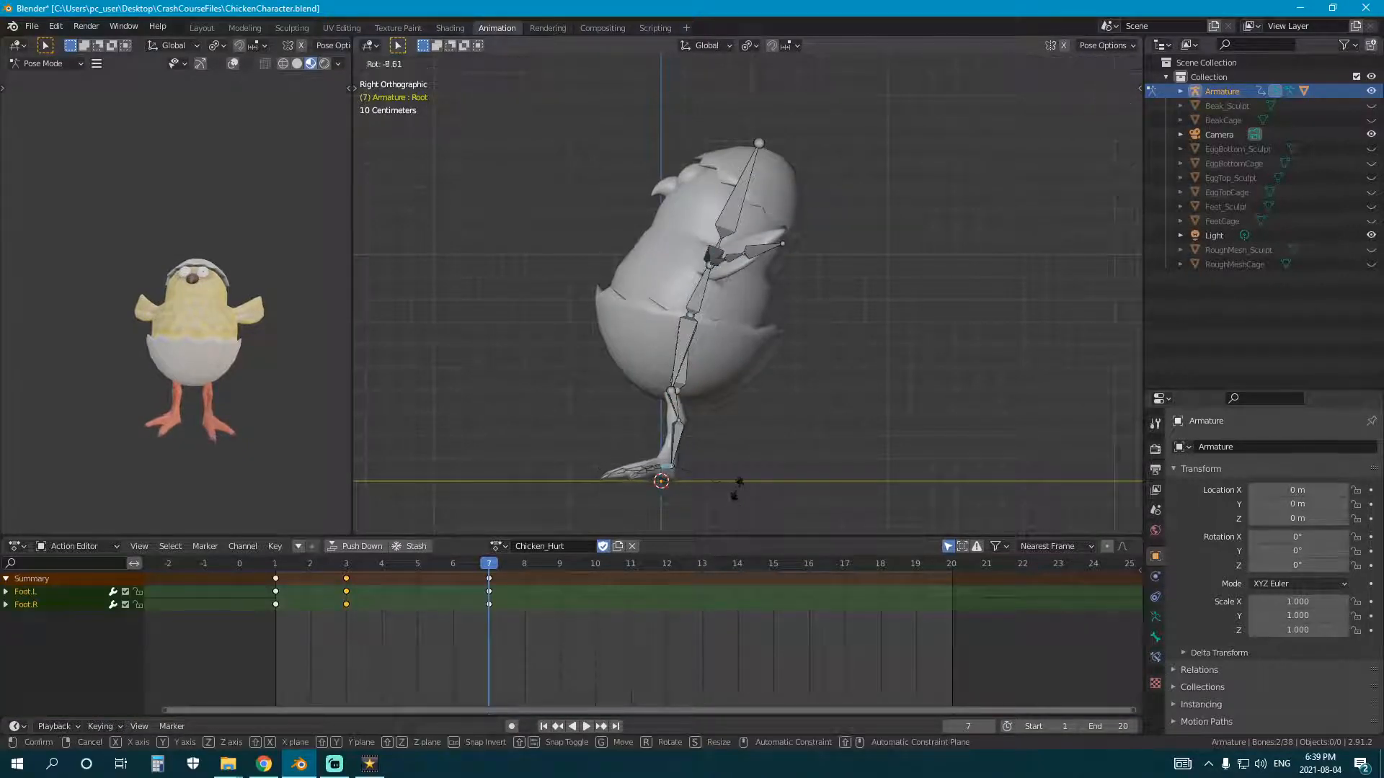
pyautogui.click(736, 488)
# Step: Align the feet at frame 7 by moving all bones slightly forward along Y and about 0.001 m down along Z
pyautogui.keyDown('shift'); pyautogui.moveTo(737, 487); pyautogui.dragTo(832, 322, button='middle'); pyautogui.keyUp('shift')
pyautogui.scroll(9, 831, 322)
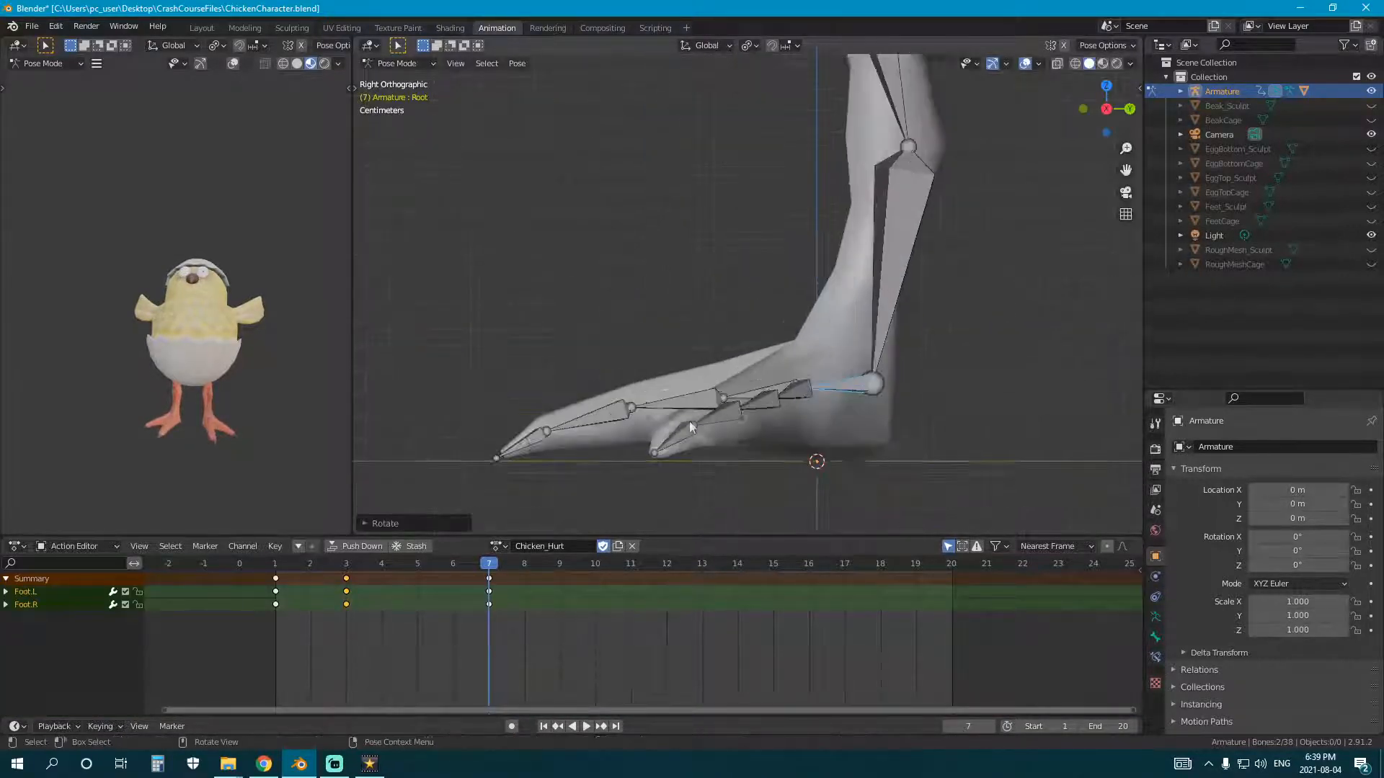
pyautogui.press('a')
pyautogui.press('g')
pyautogui.press('y')
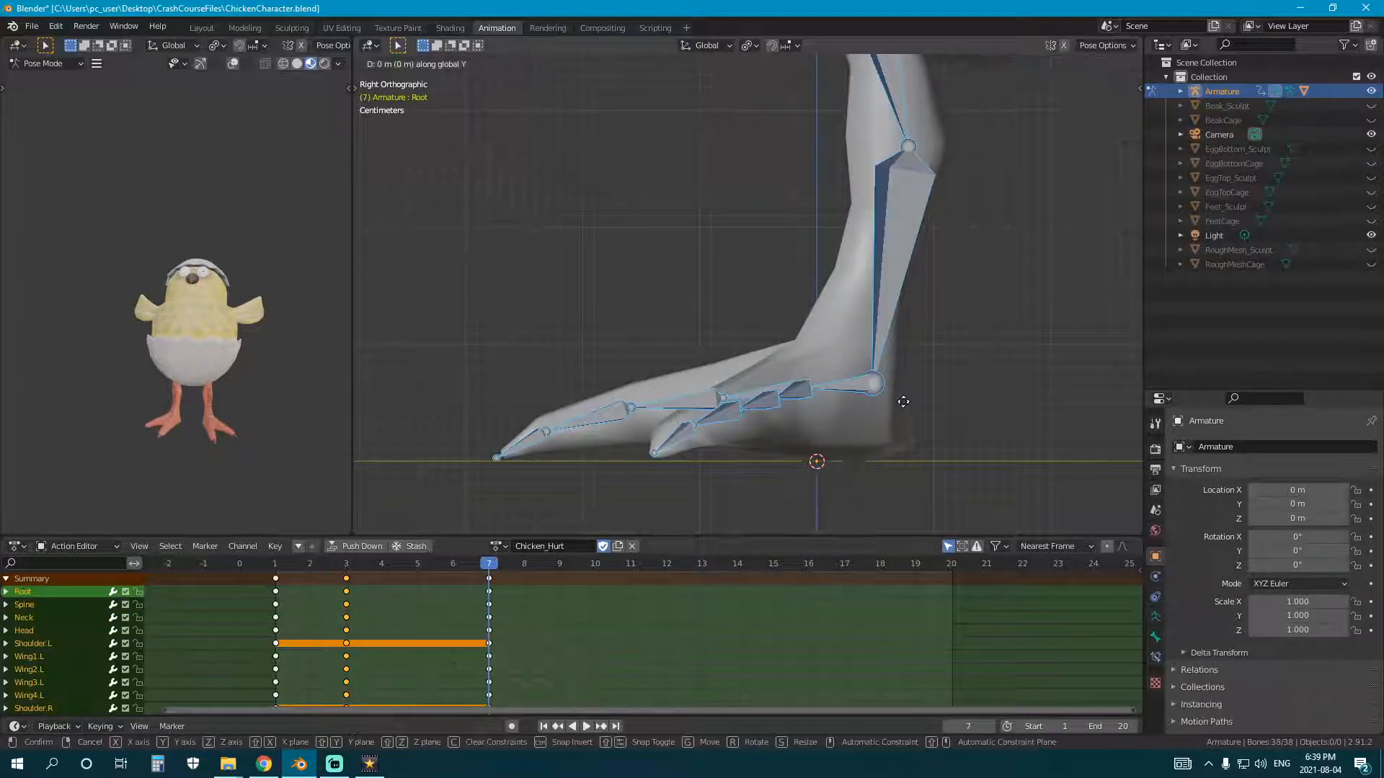
pyautogui.click(899, 402)
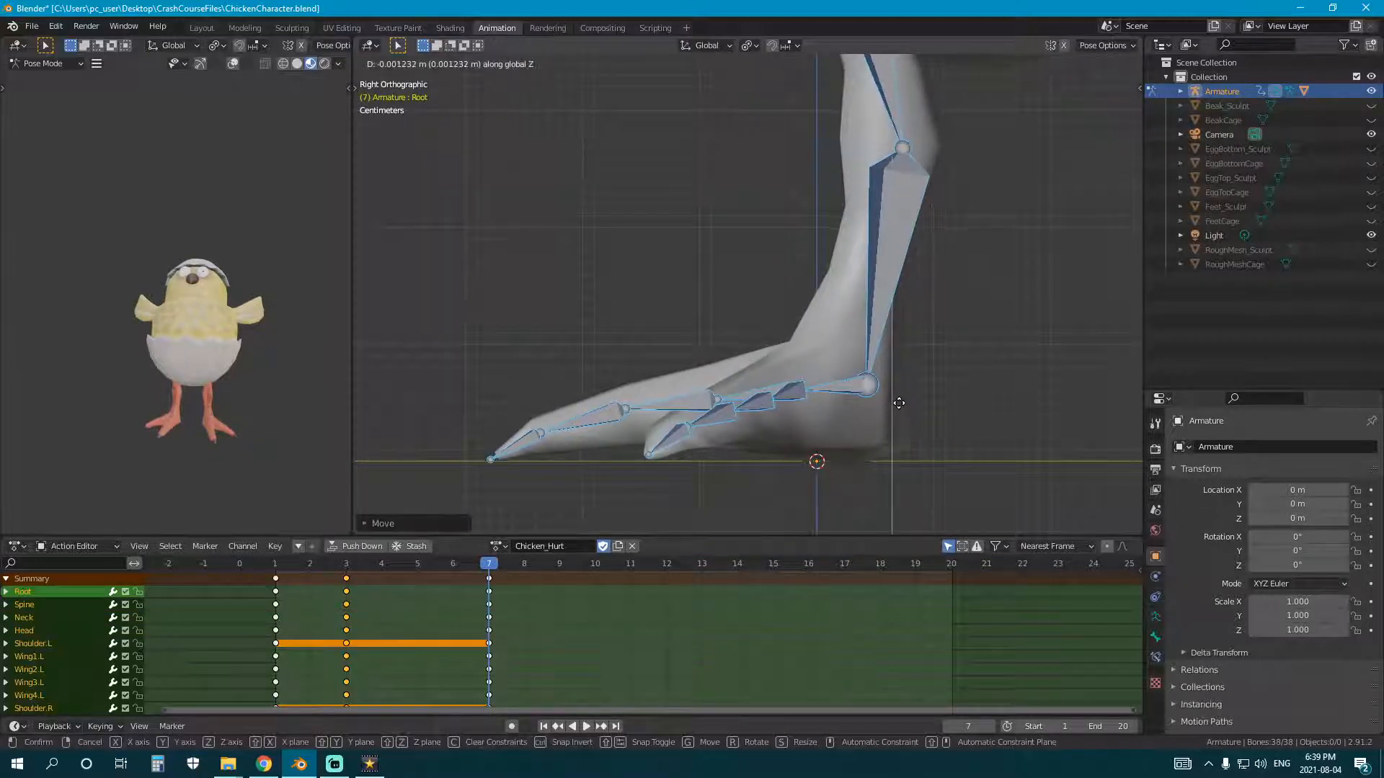
# Step: Keyframe the location and rotation of all bones at frame 7 and play back the action
pyautogui.press('i')
pyautogui.click(898, 403)
pyautogui.scroll(-10, 787, 348)
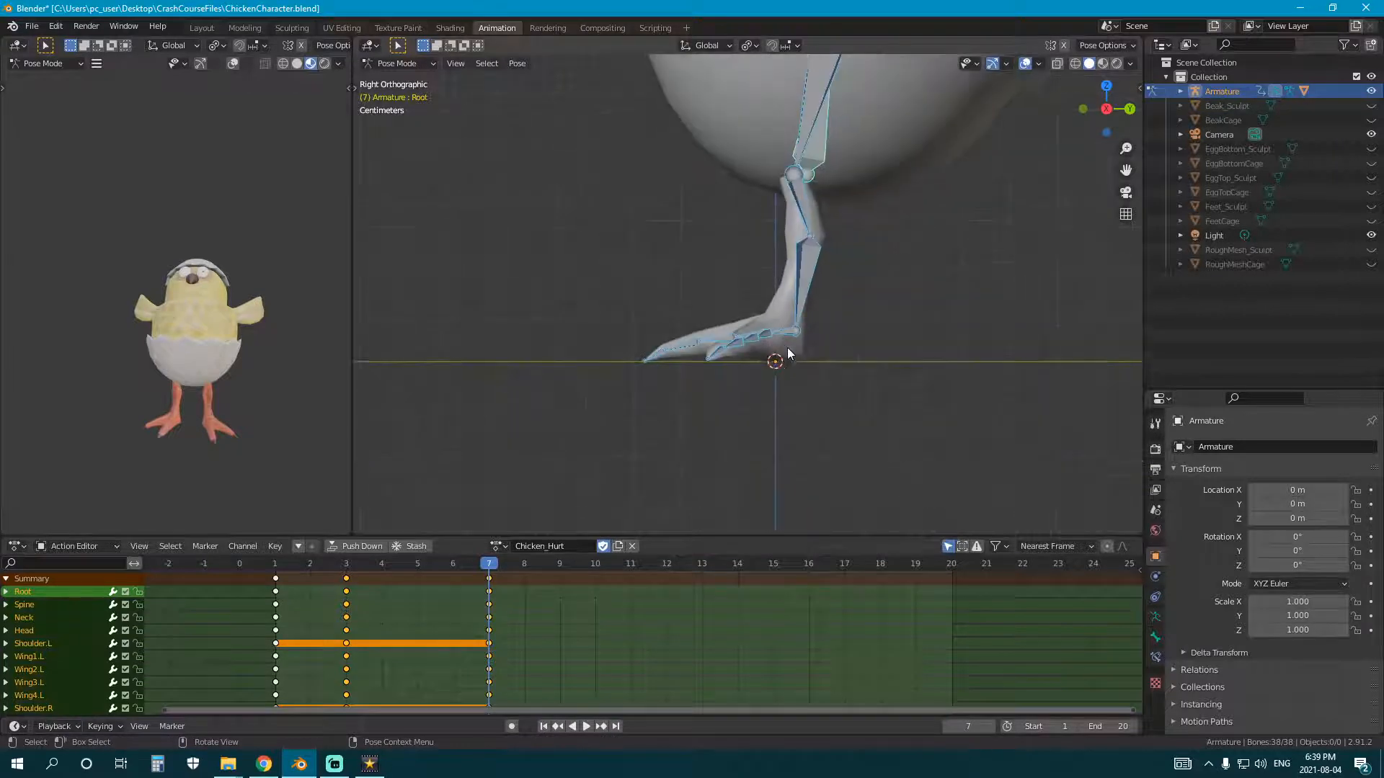
pyautogui.press('space')
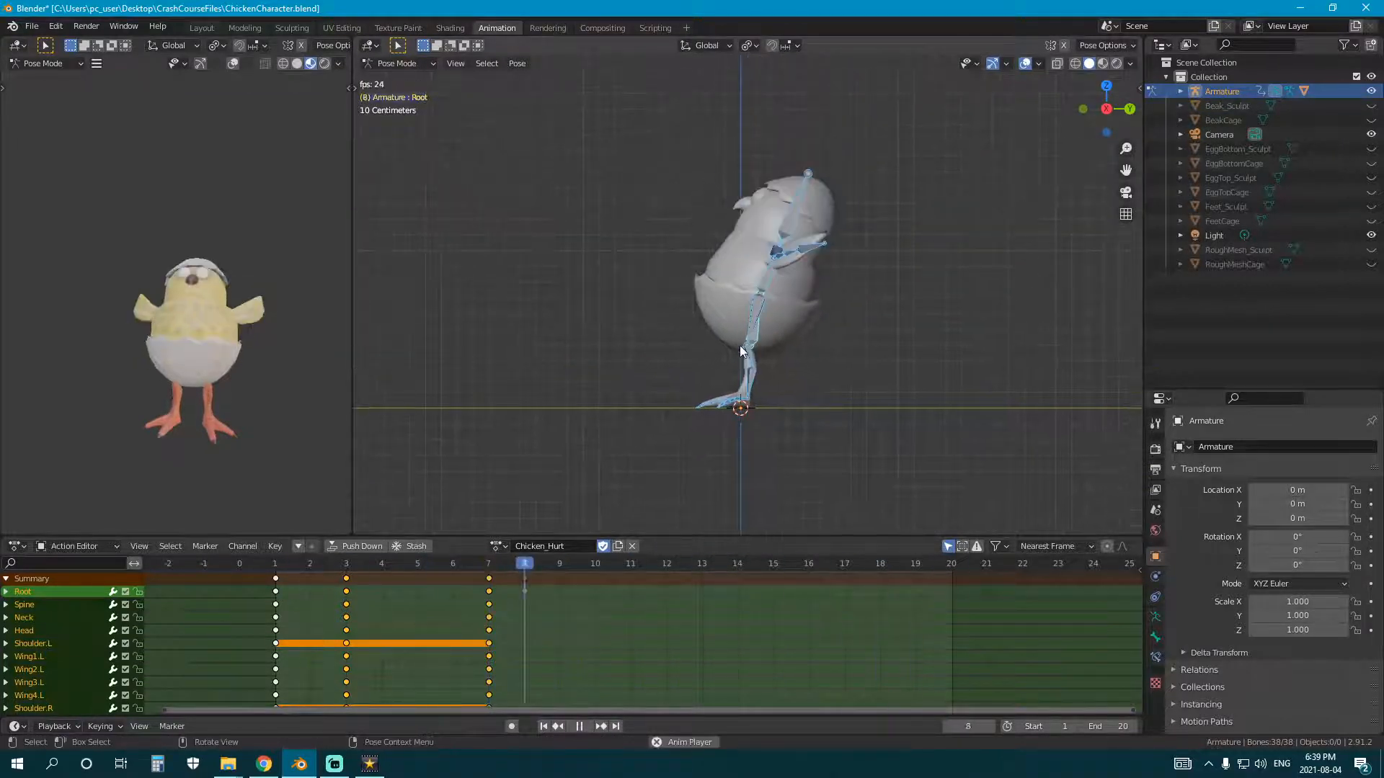
pyautogui.press('space')
# Step: Copy the full pose from frame 1, paste it at frame 11, and keyframe its location and rotation
pyautogui.click(274, 565)
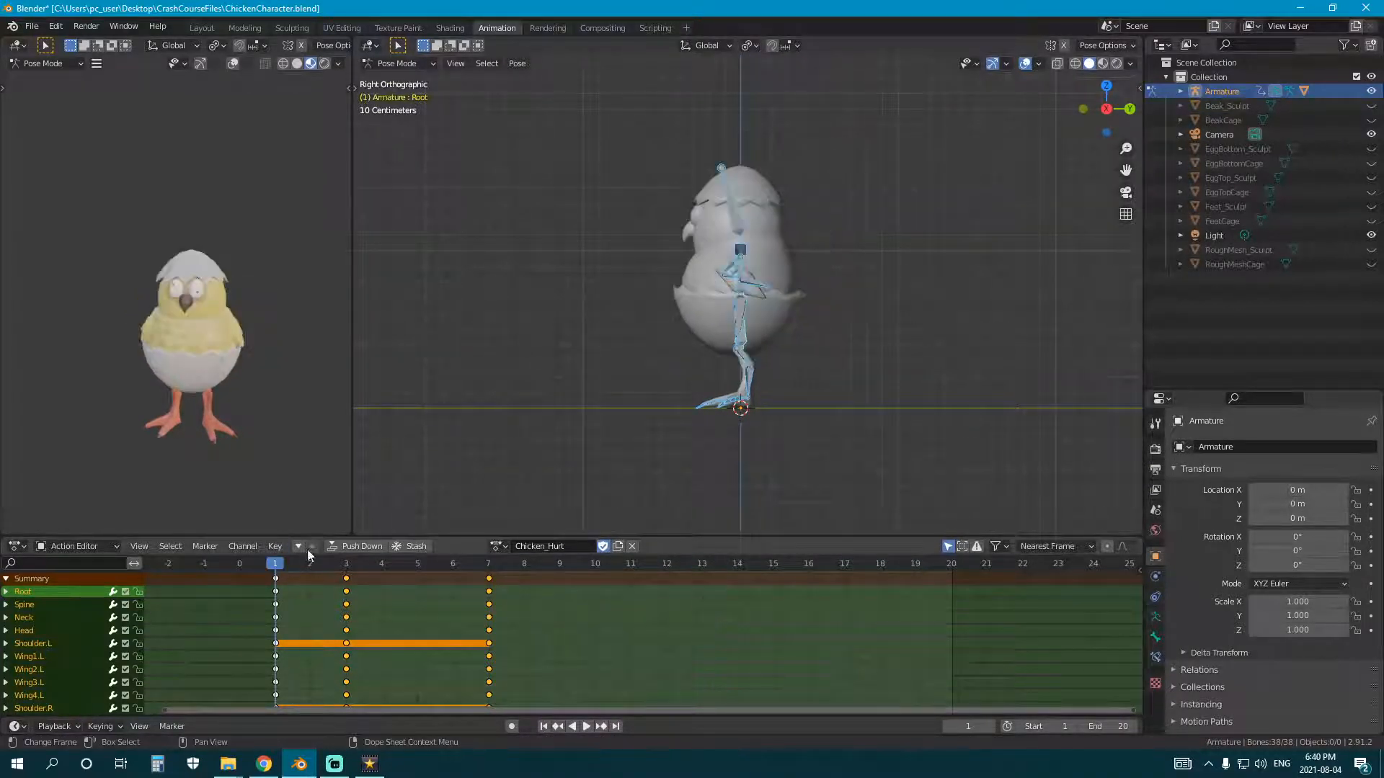
pyautogui.hotkey('ctrl', 'c')
pyautogui.press('space')
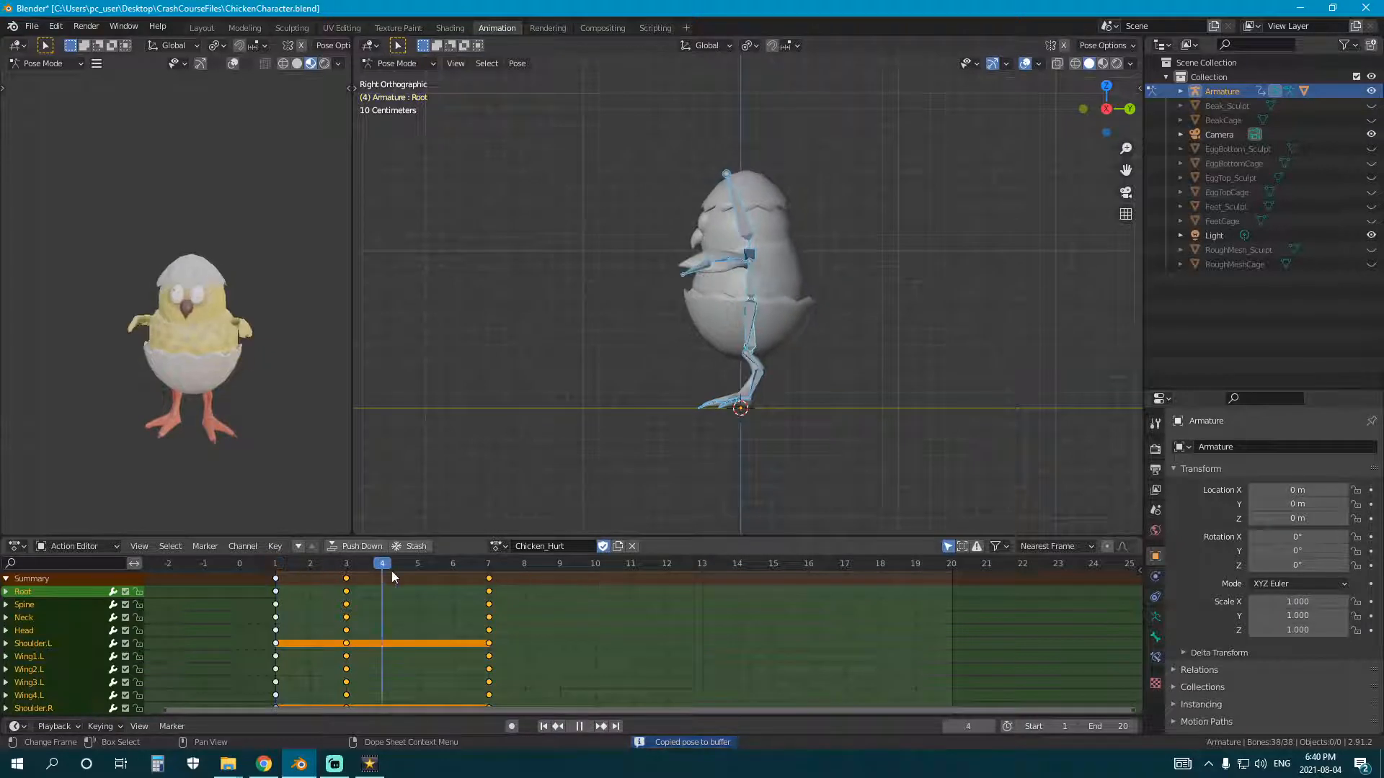
pyautogui.moveTo(696, 581); pyautogui.dragTo(636, 593)
pyautogui.hotkey('ctrl', 'c')
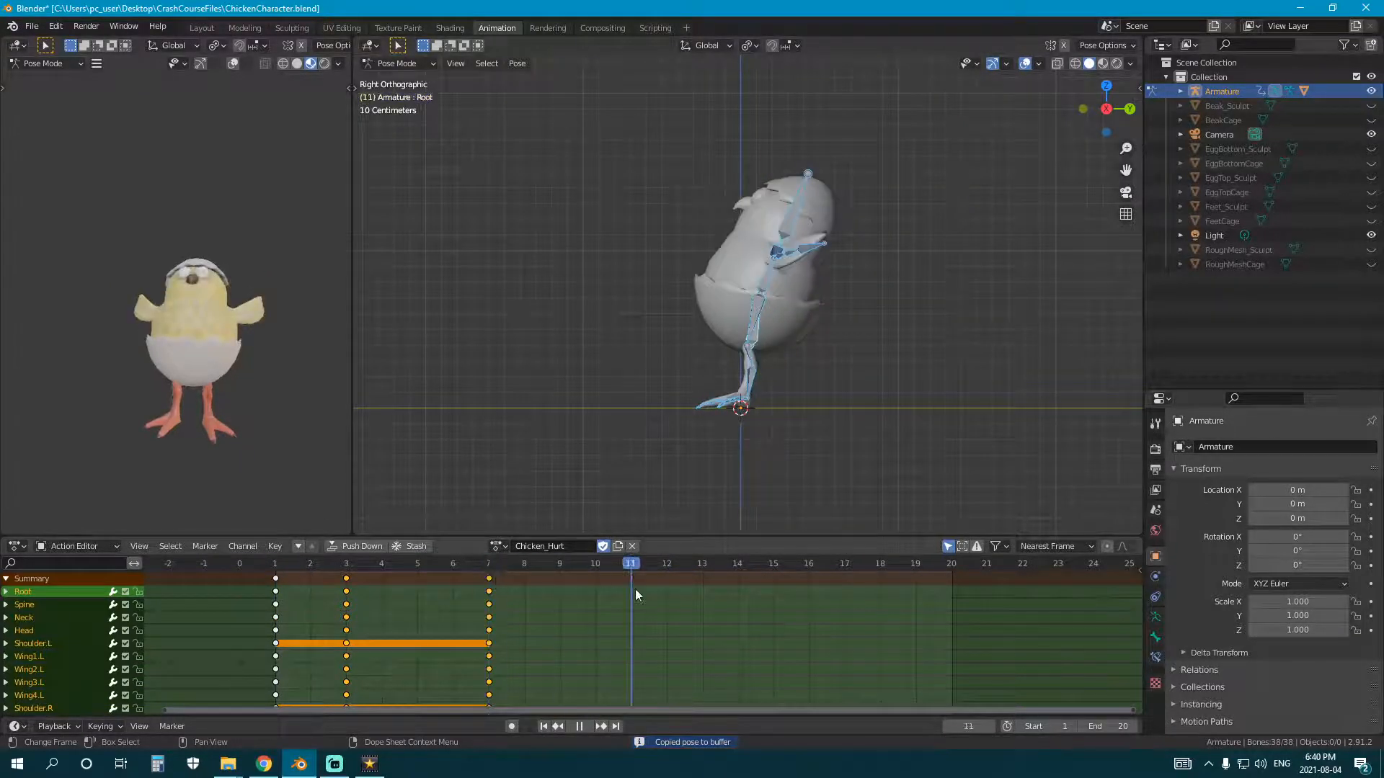
pyautogui.hotkey('ctrl', 'v')
pyautogui.press('i')
pyautogui.click(782, 389)
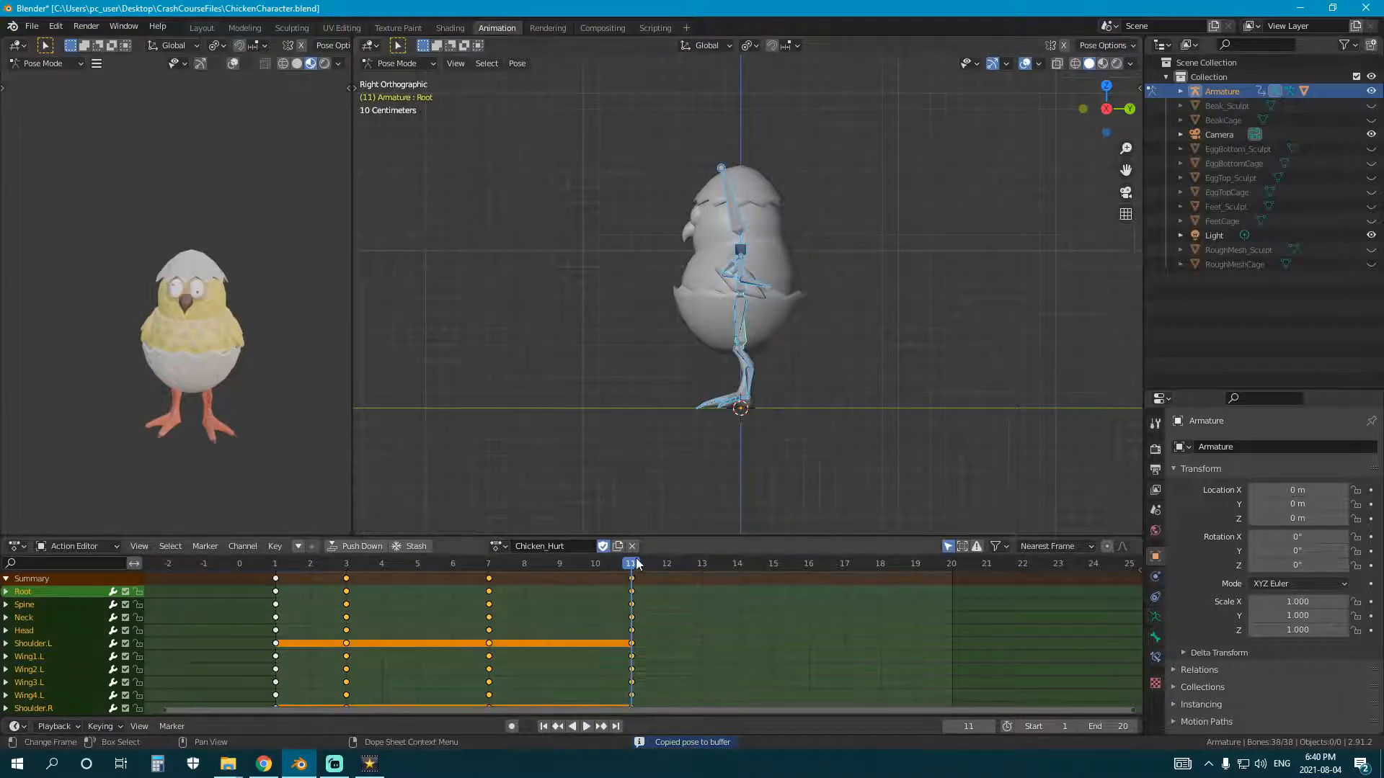
# Step: Play back the action and move the frame 11 keyframes to frame 15
pyautogui.press('space')
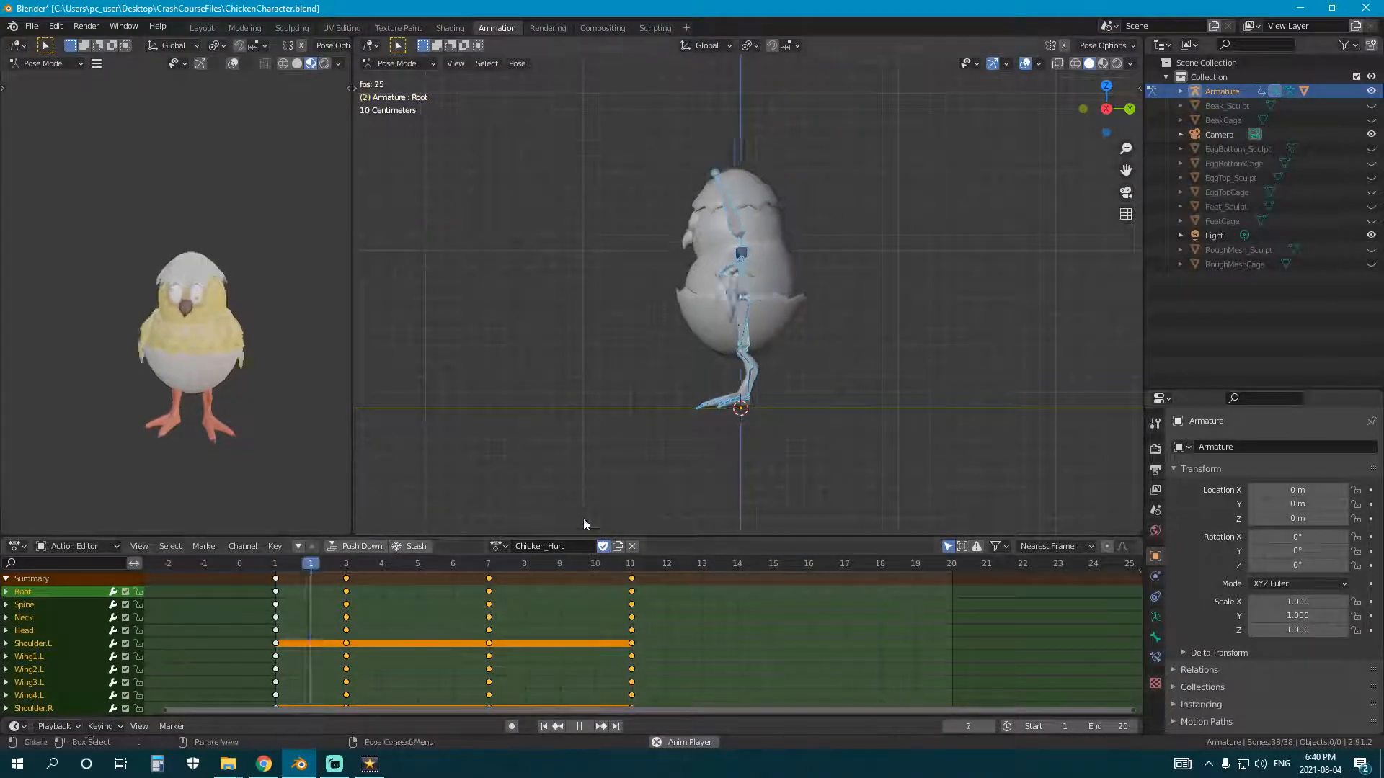
pyautogui.moveTo(631, 578); pyautogui.dragTo(773, 578)
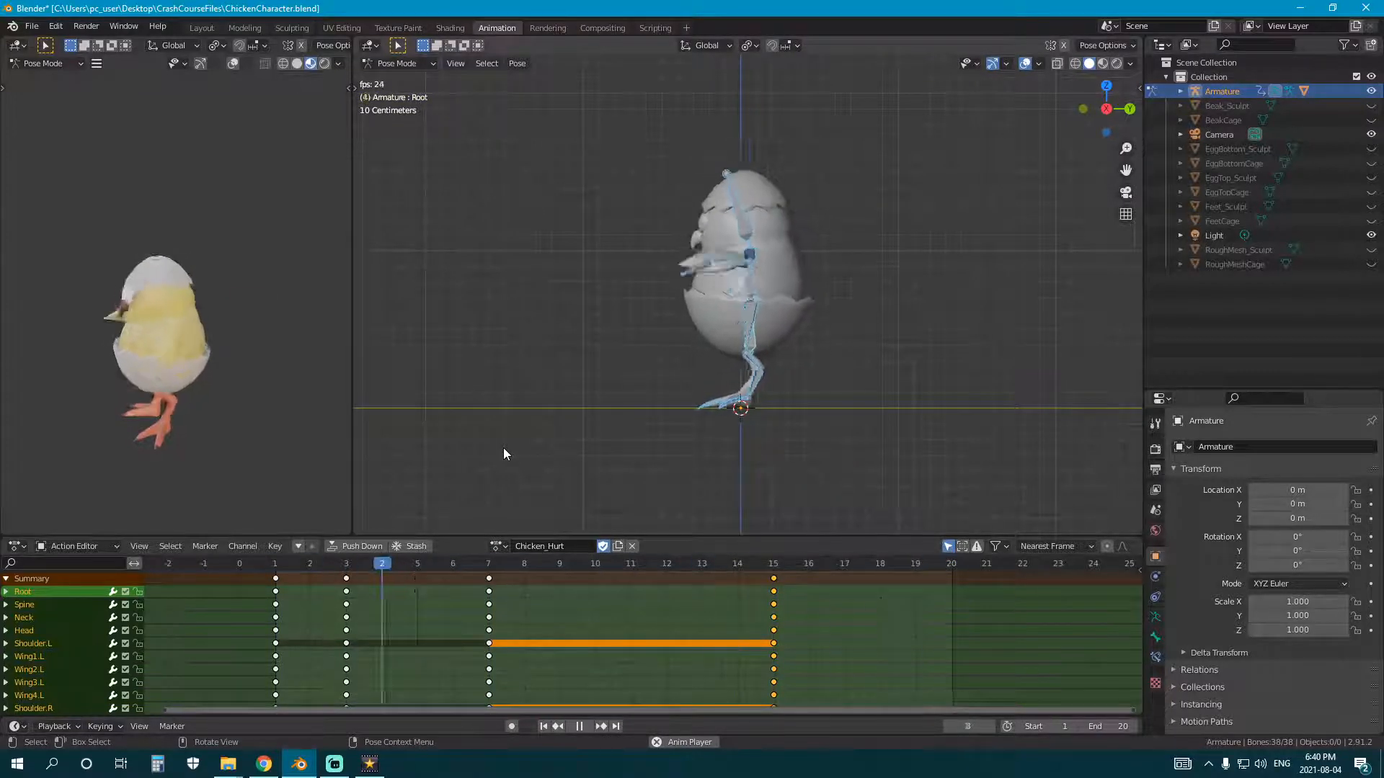
pyautogui.press('space')
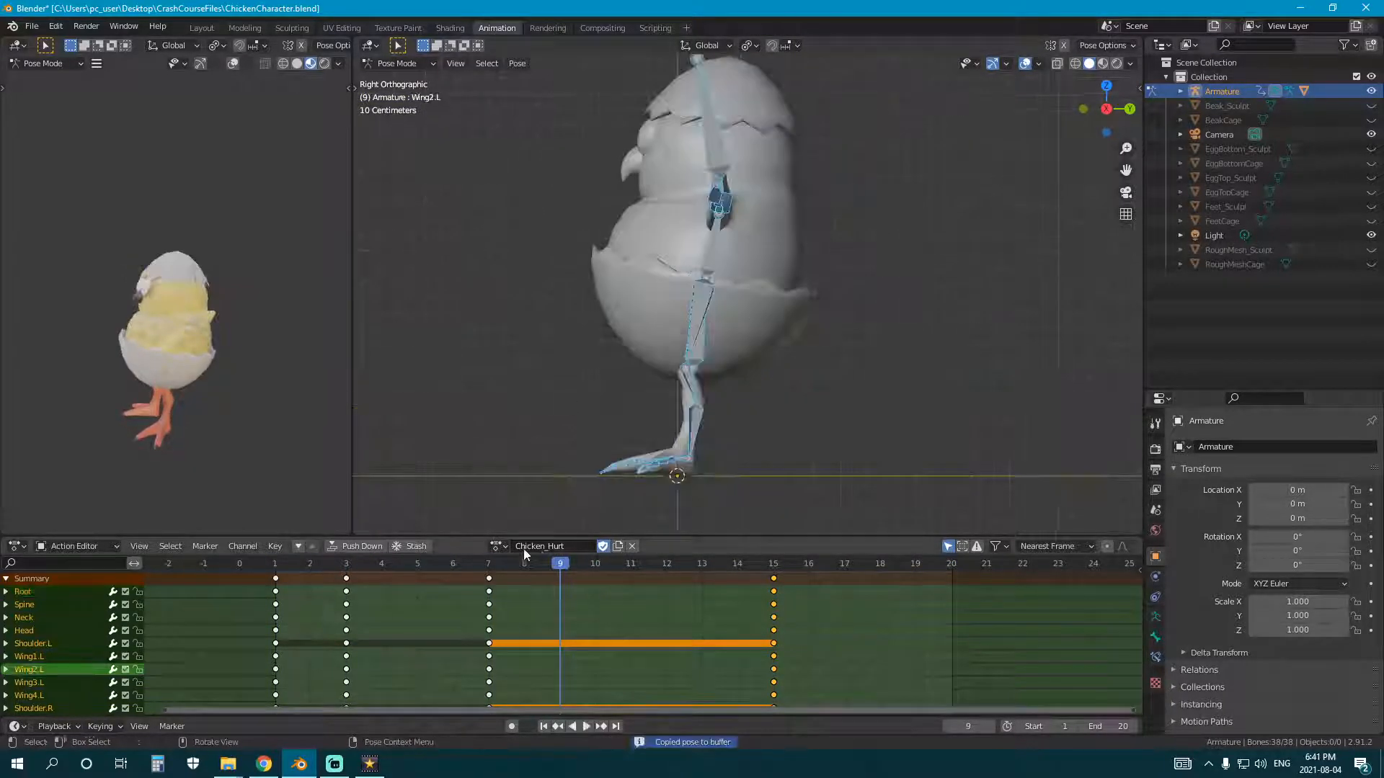
# Step: Paste the copied pose onto all bones at frame 12, keyframe its location and rotation, and play it back
pyautogui.moveTo(559, 565); pyautogui.dragTo(667, 590)
pyautogui.hotkey('ctrl', 'v')
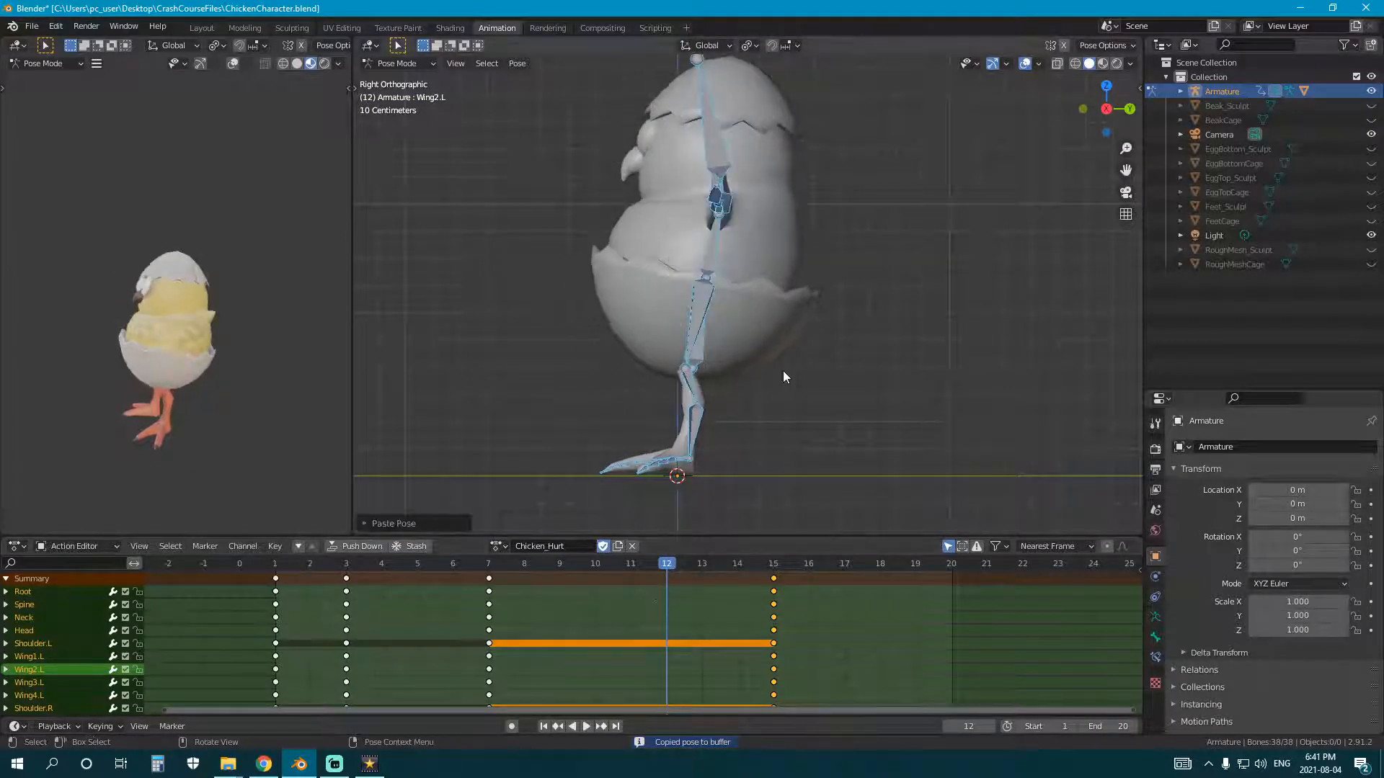
pyautogui.press('i')
pyautogui.click(783, 370)
pyautogui.press('space')
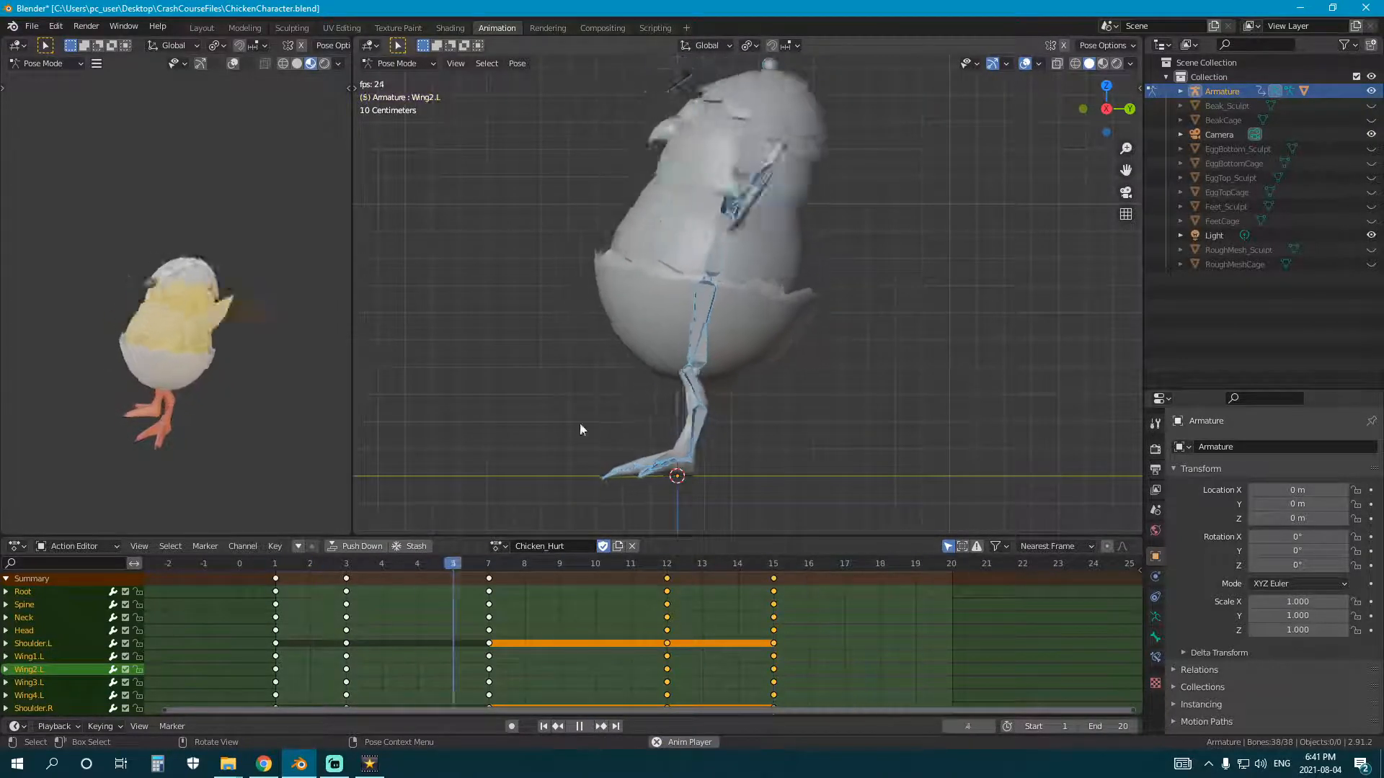
pyautogui.press('space')
# Step: Retime the frame 12 keyframes to frame 10, play back the action, and shift them on to frame 11
pyautogui.press('a')
pyautogui.press('a')
pyautogui.click(667, 579)
pyautogui.press('g')
pyautogui.click(613, 595)
pyautogui.press('space')
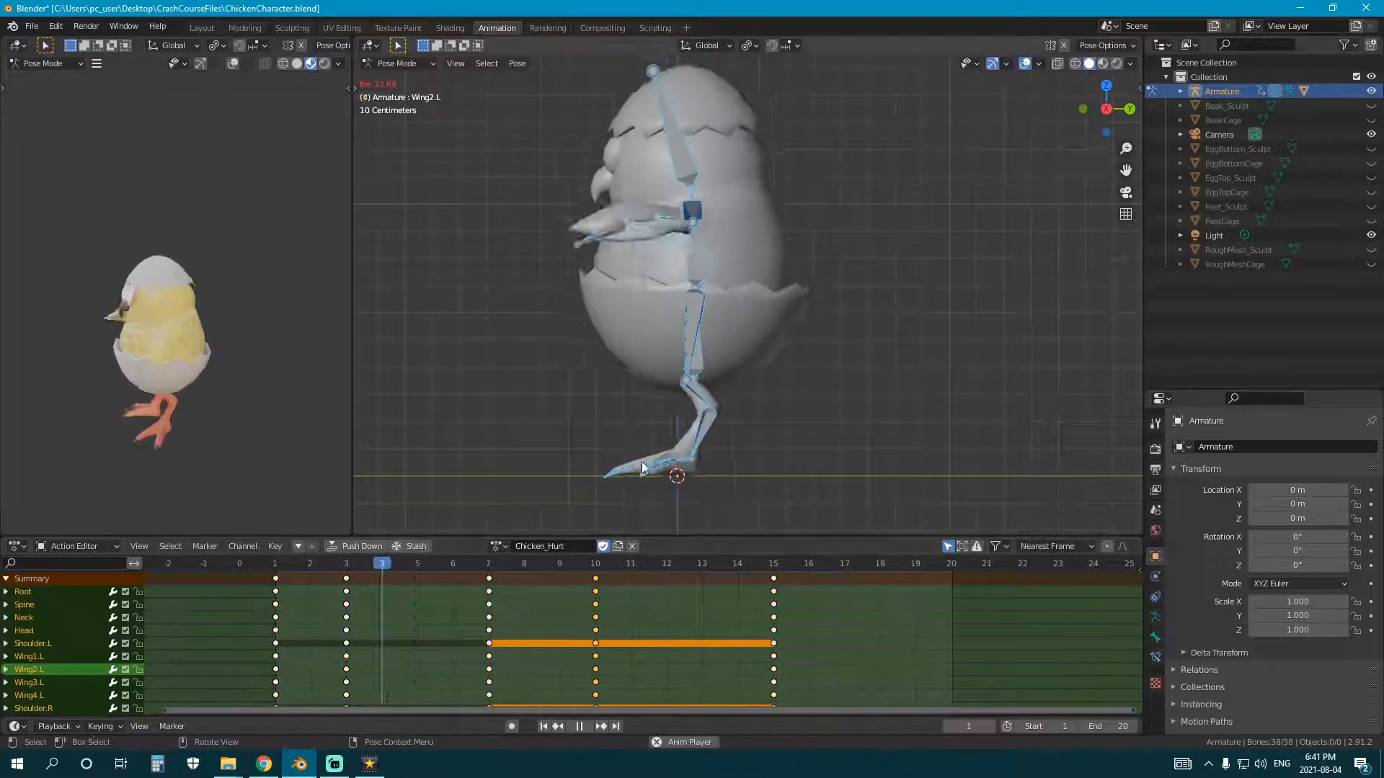
pyautogui.press('g')
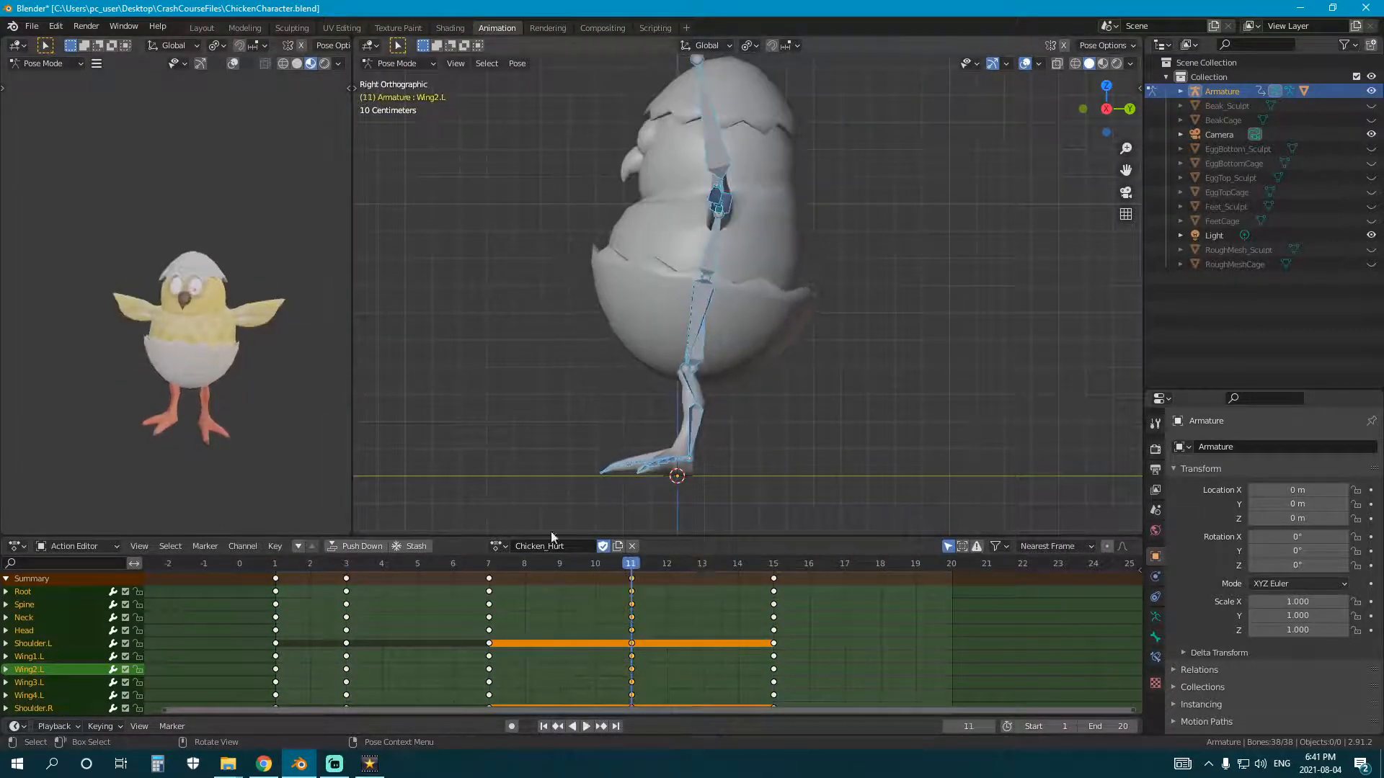
# Step: At frame 7, rotate the outer left wing bones Wing2.L to Wing4.L about global Z, keyframe them and play back the action
pyautogui.press('space')
pyautogui.moveTo(713, 274); pyautogui.dragTo(786, 271, button='middle')
pyautogui.click(786, 271)
pyautogui.press('c')
pyautogui.moveTo(800, 244); pyautogui.dragTo(849, 239)
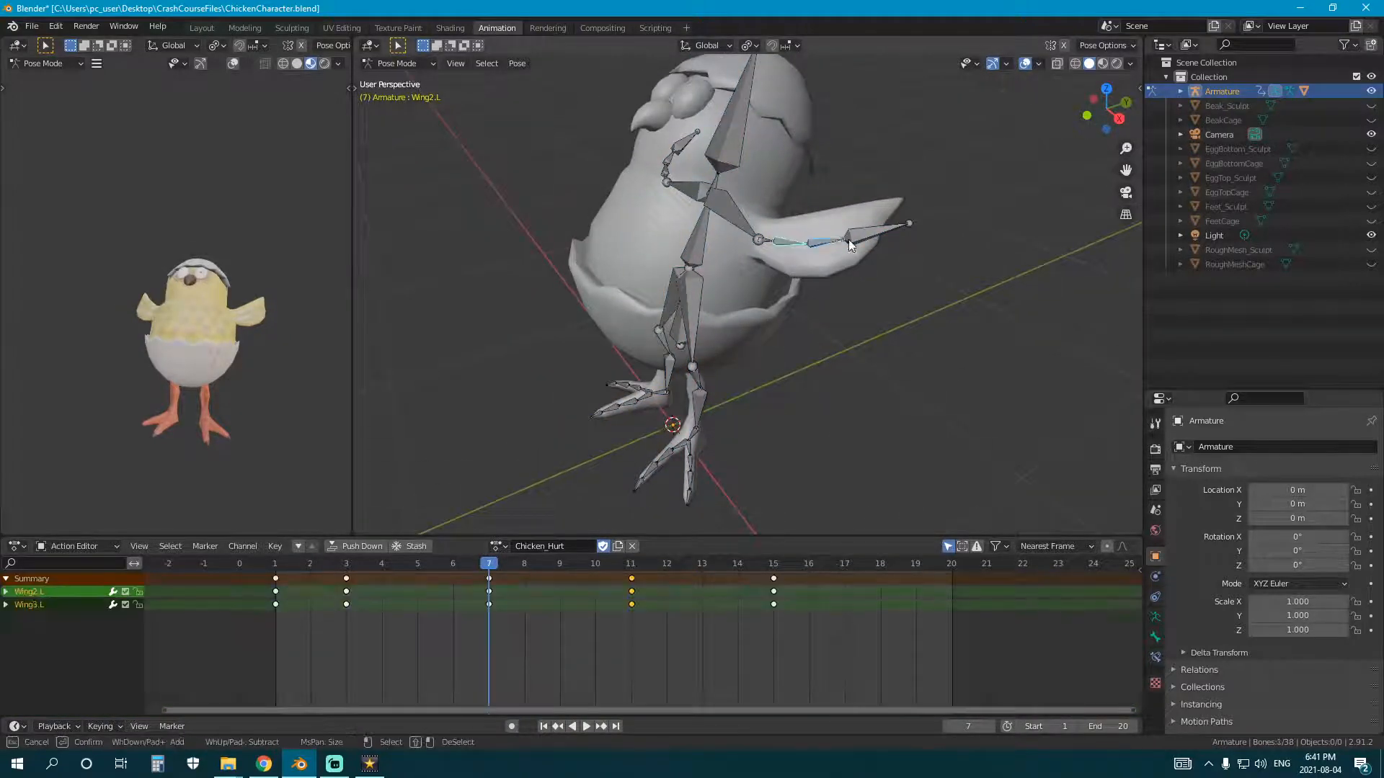
pyautogui.moveTo(841, 311); pyautogui.dragTo(956, 346, button='middle')
pyautogui.press('r')
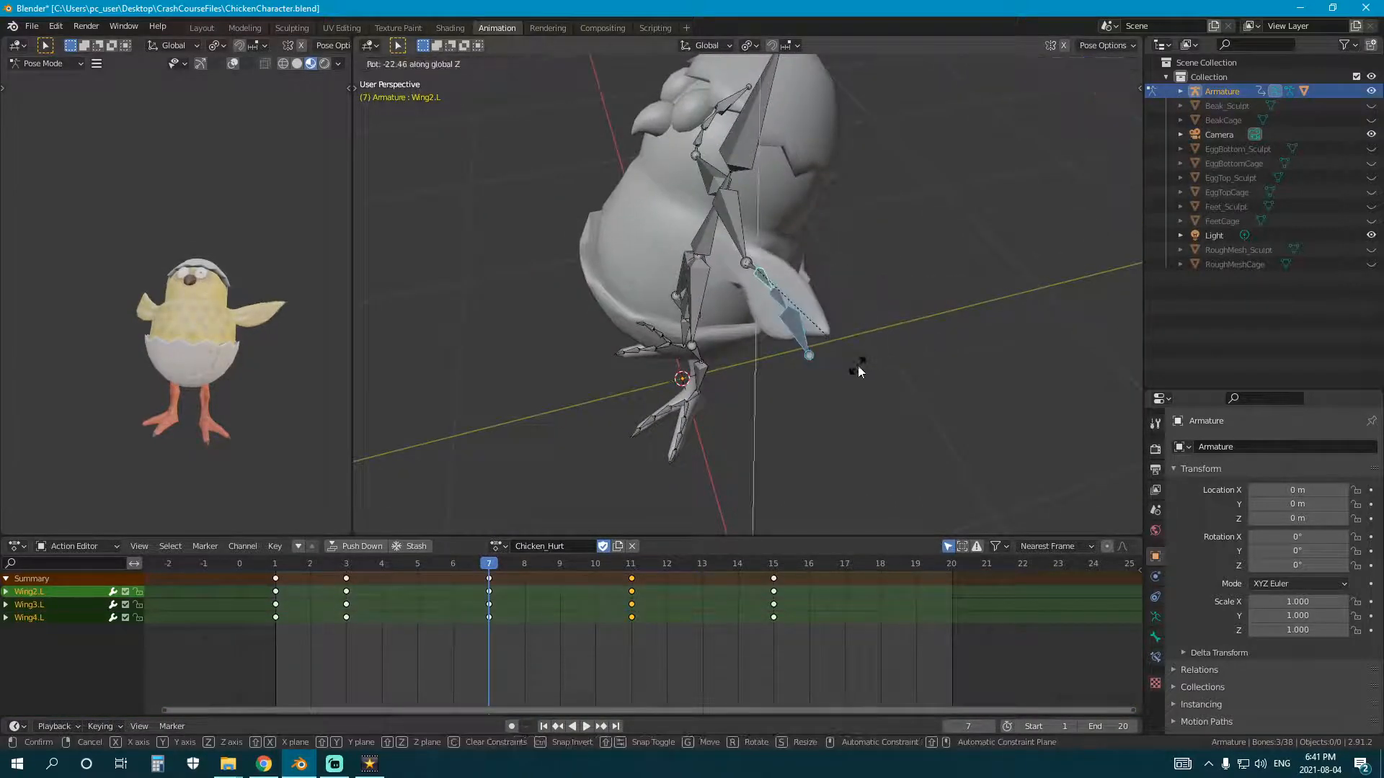
pyautogui.click(858, 370)
pyautogui.press('i')
pyautogui.click(855, 361)
pyautogui.press('space')
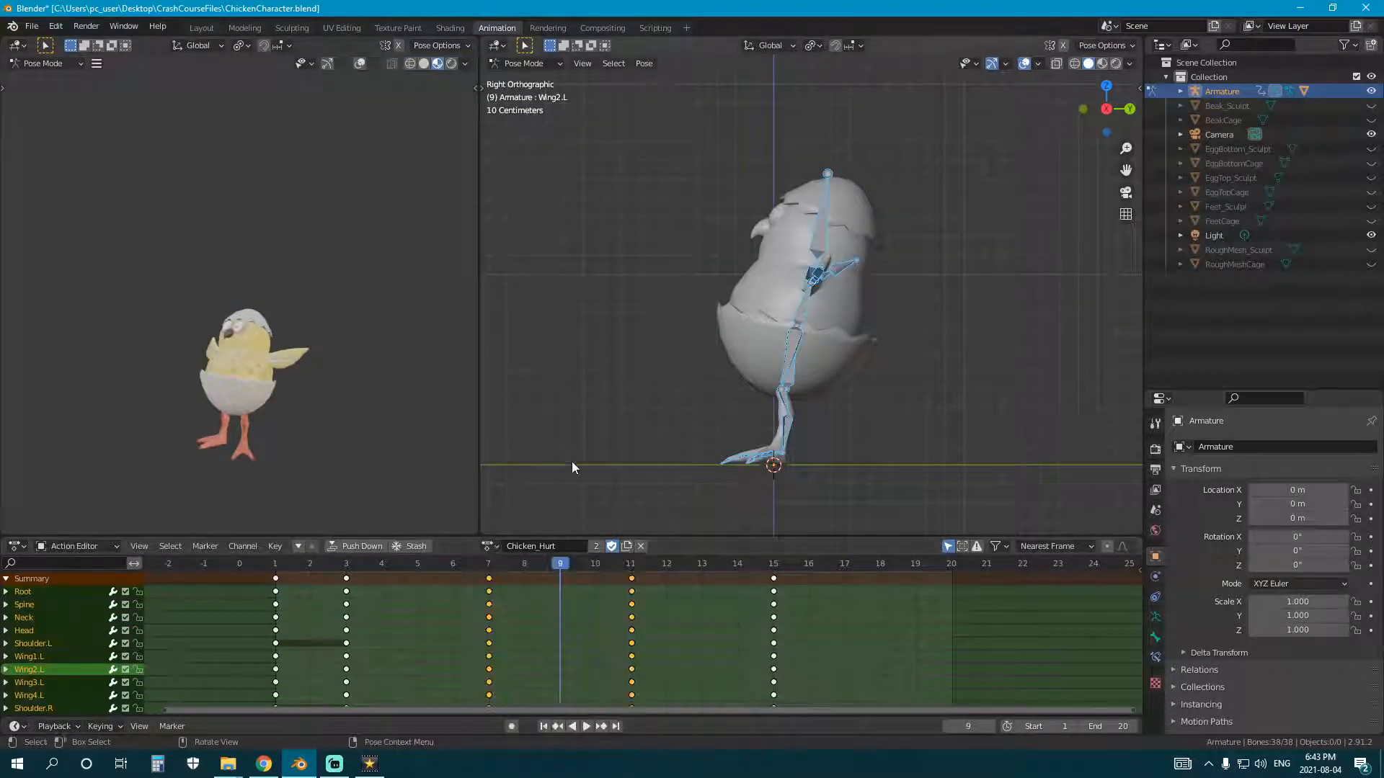
# Step: Review the Chicken_Hurt animation from the right side view, choosing it from the list of actions and playing it back
pyautogui.moveTo(779, 446); pyautogui.dragTo(708, 452, button='middle')
pyautogui.press('KP_3')
pyautogui.press('space')
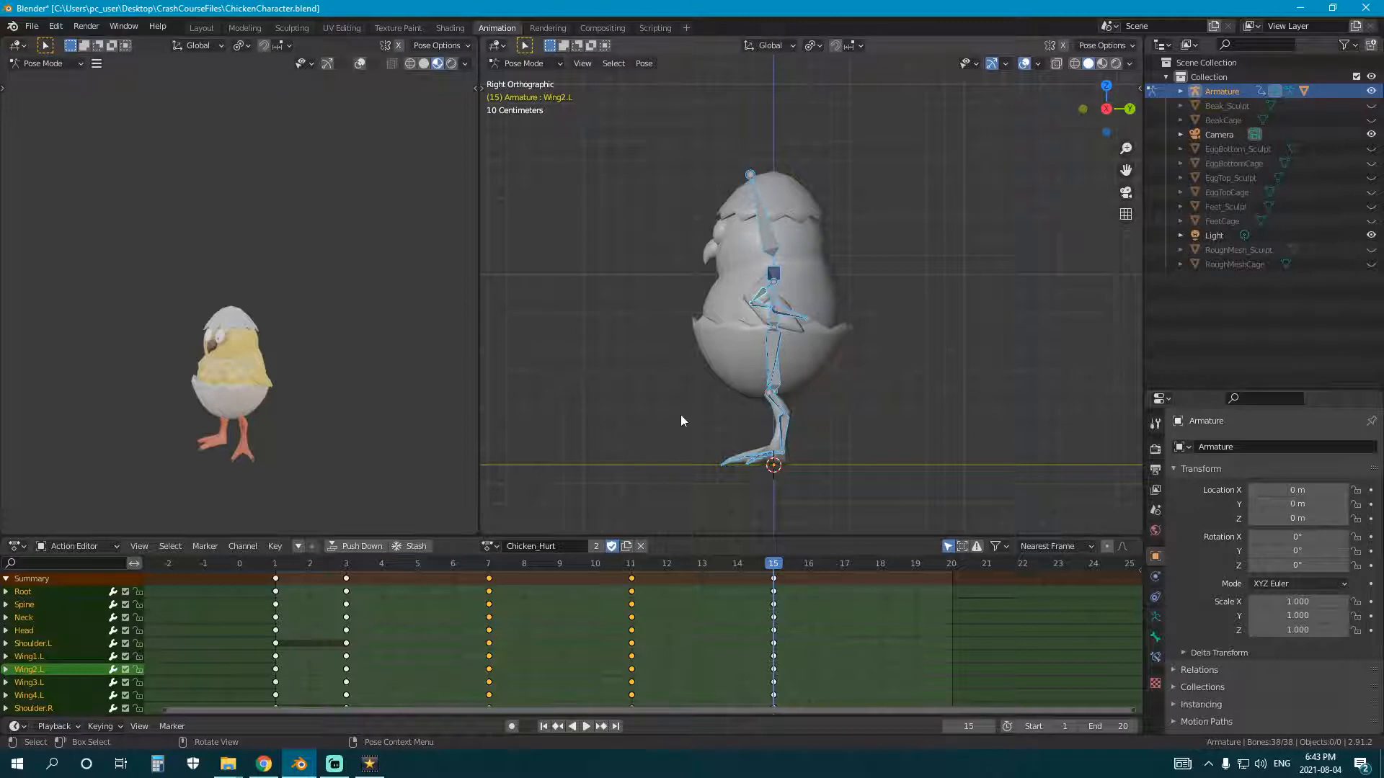
pyautogui.click(491, 546)
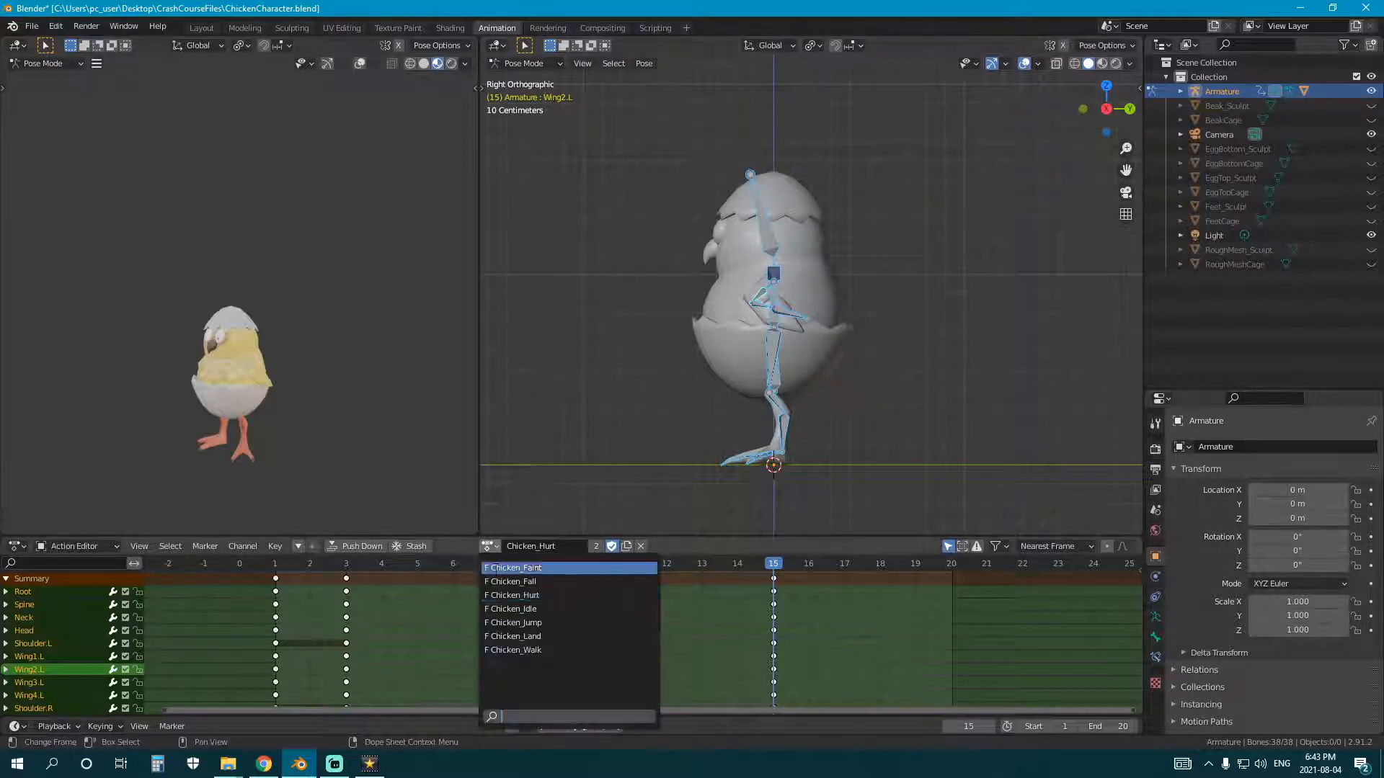
pyautogui.click(485, 548)
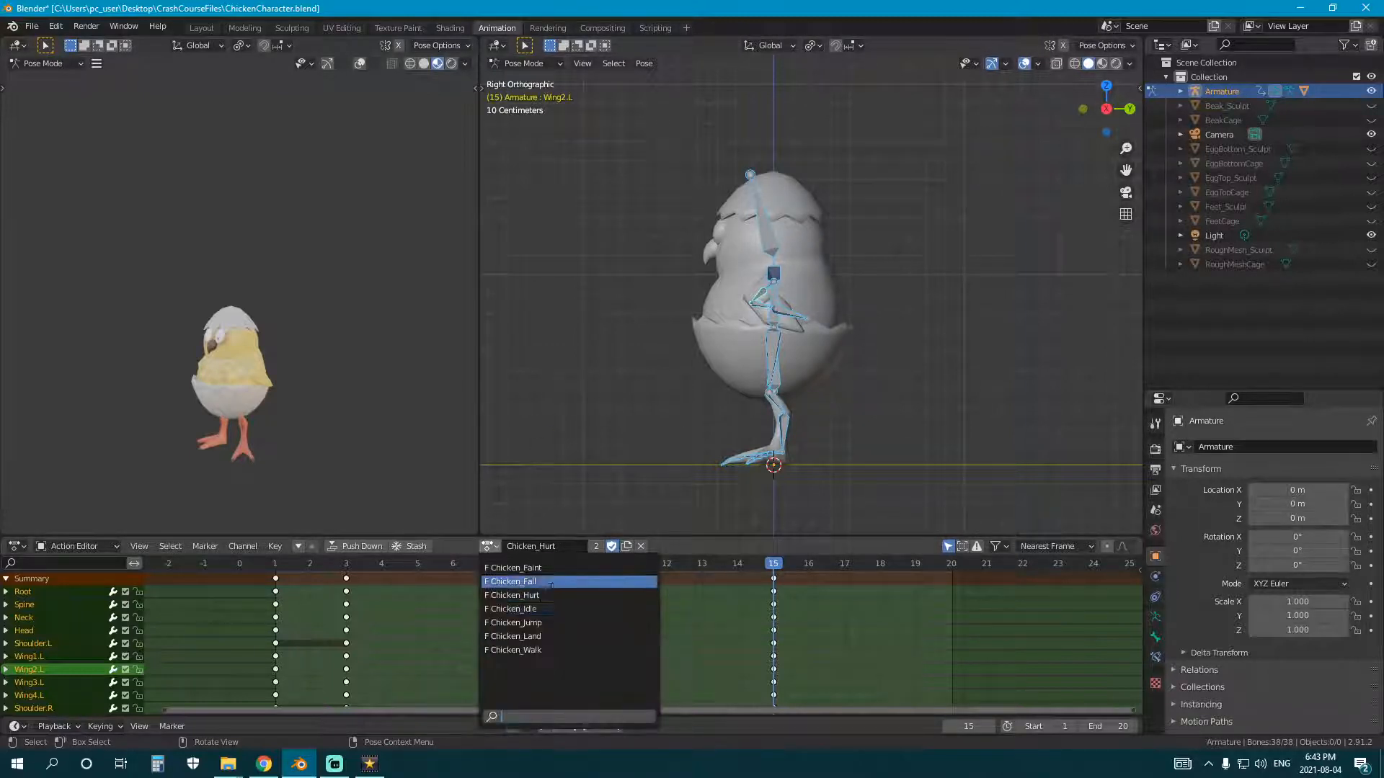
pyautogui.click(539, 595)
pyautogui.press('space')
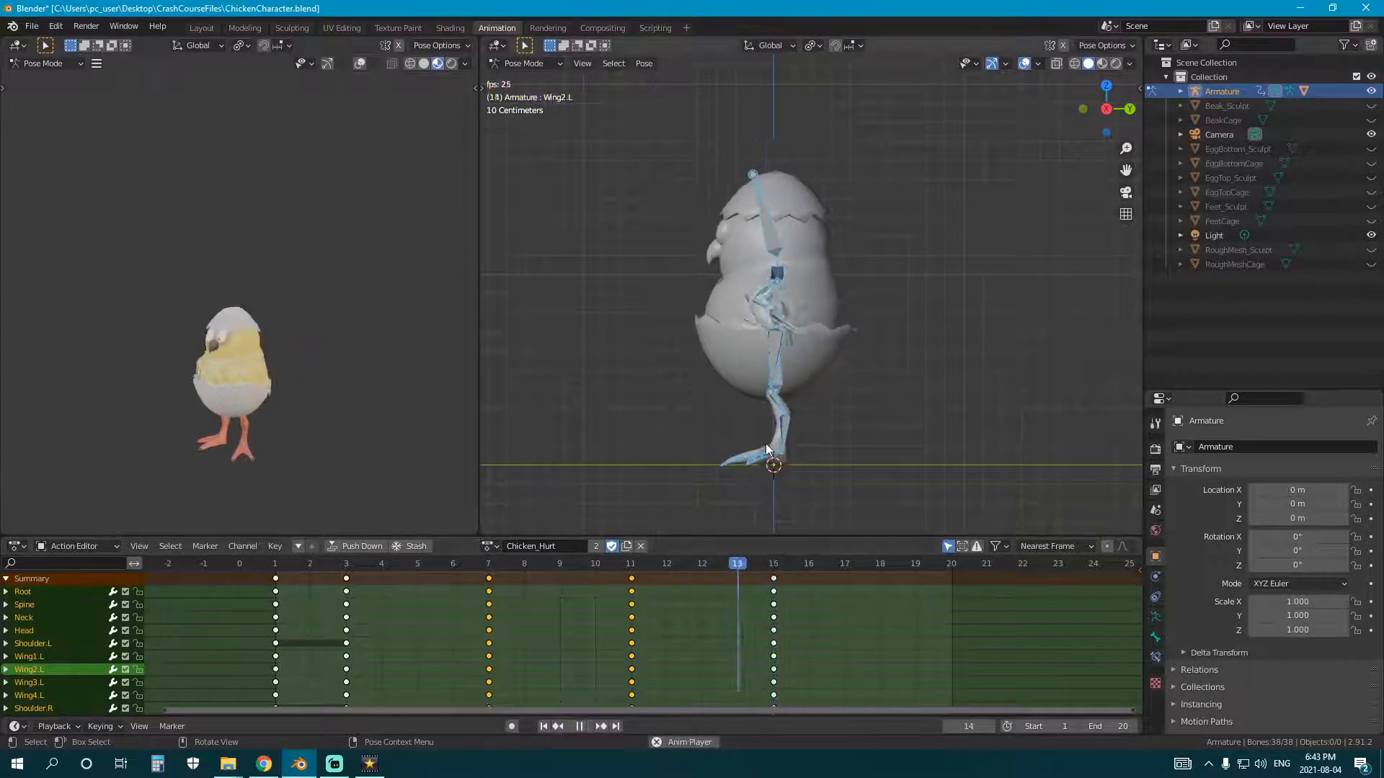
pyautogui.click(489, 548)
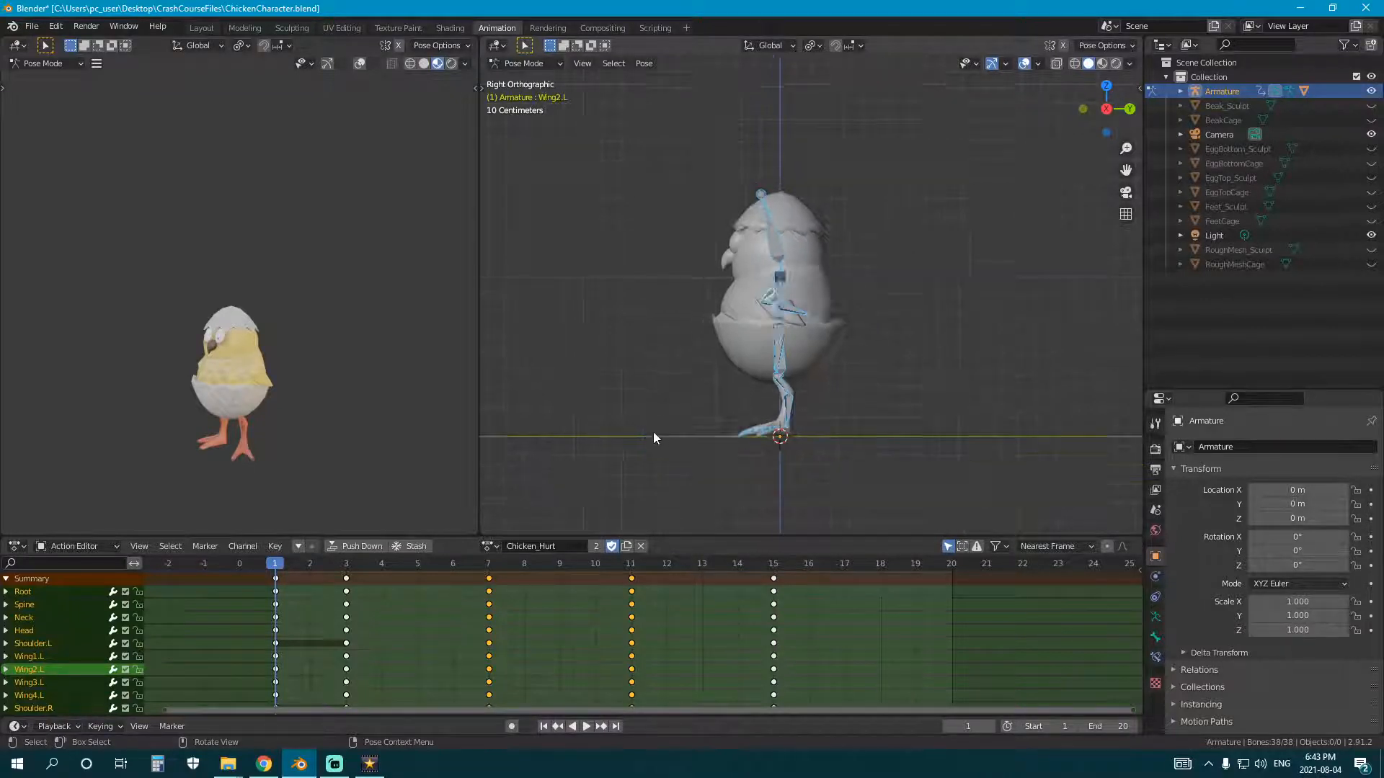
# Step: At frame 14 of Chicken_Faint, set the pivot to Median Point, rotate the whole armature onto its back and adjust its height along global Z
pyautogui.click(816, 45)
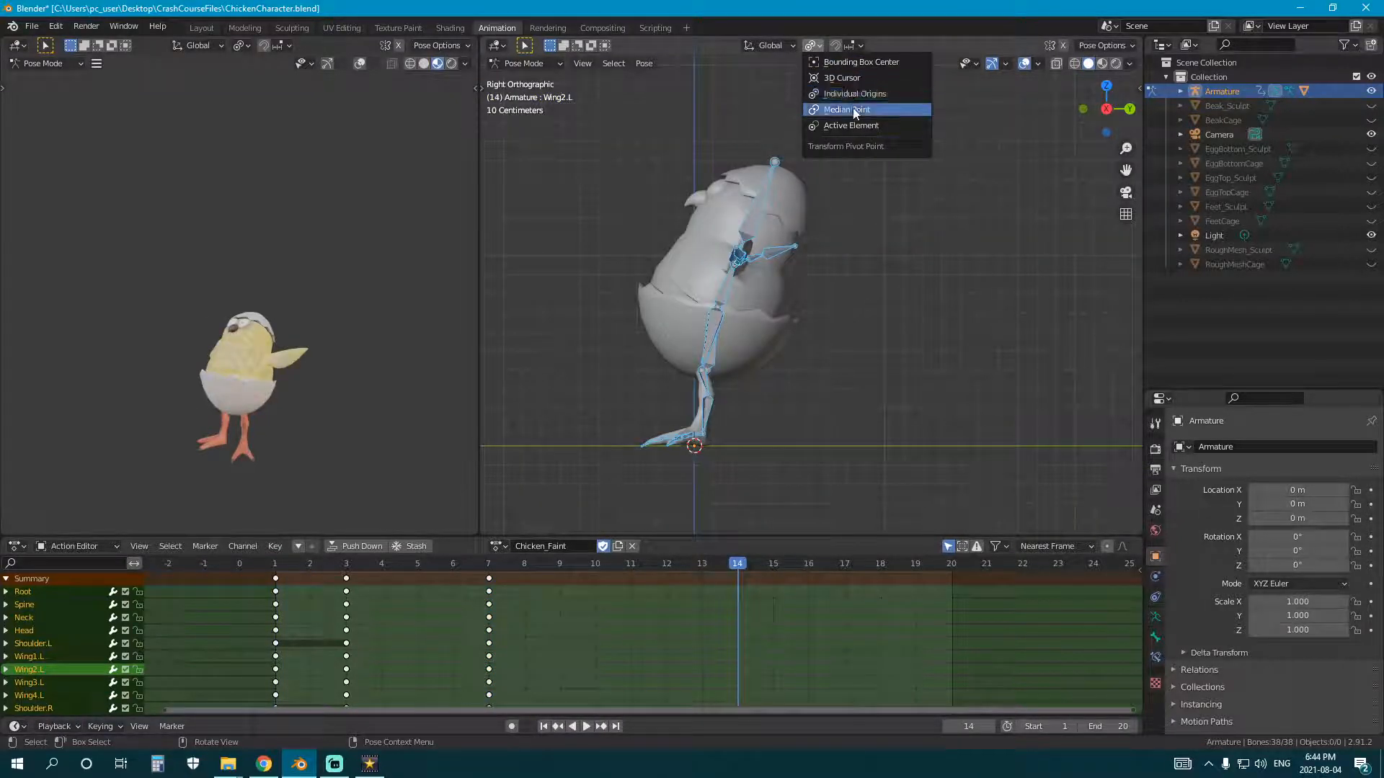
pyautogui.click(854, 110)
pyautogui.press('r')
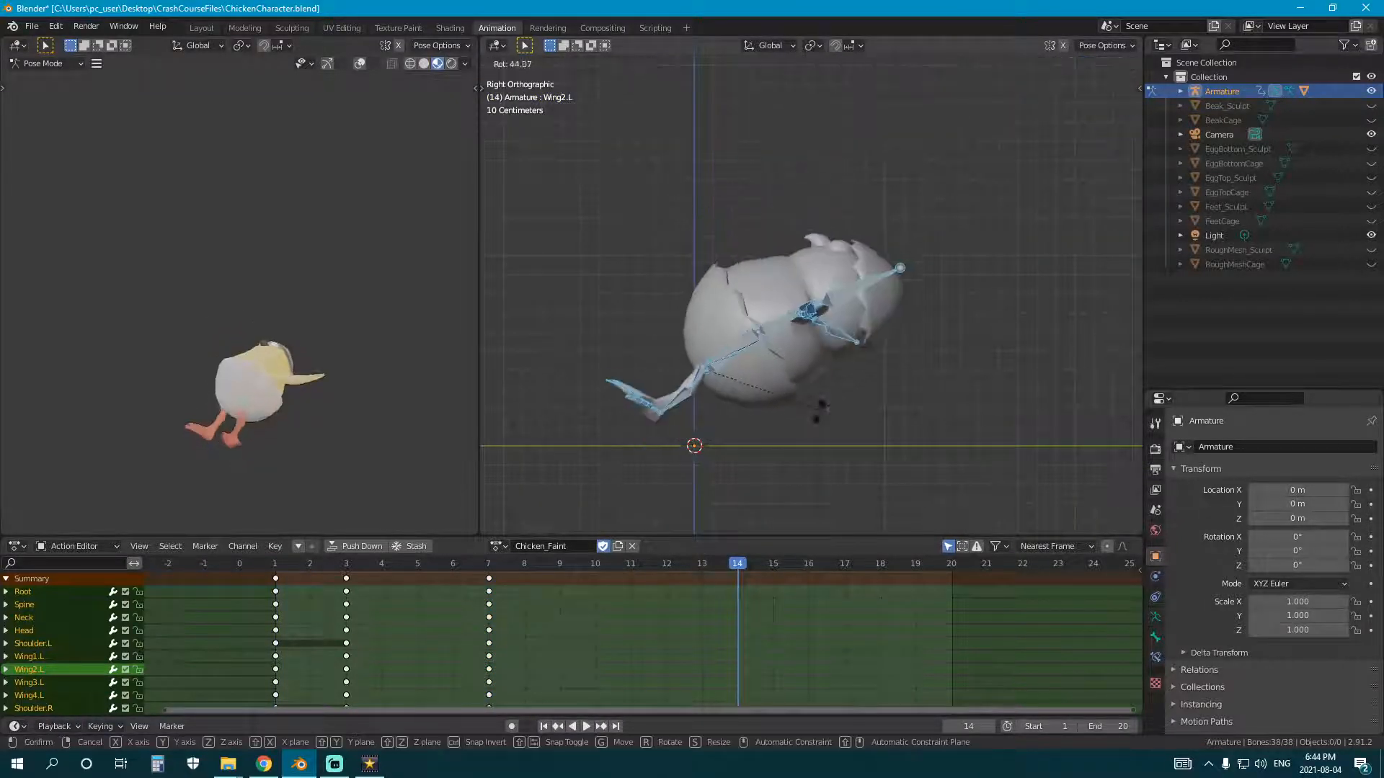
pyautogui.click(792, 411)
pyautogui.keyDown('shift'); pyautogui.moveTo(792, 408); pyautogui.dragTo(712, 323, button='middle'); pyautogui.keyUp('shift')
pyautogui.press('g')
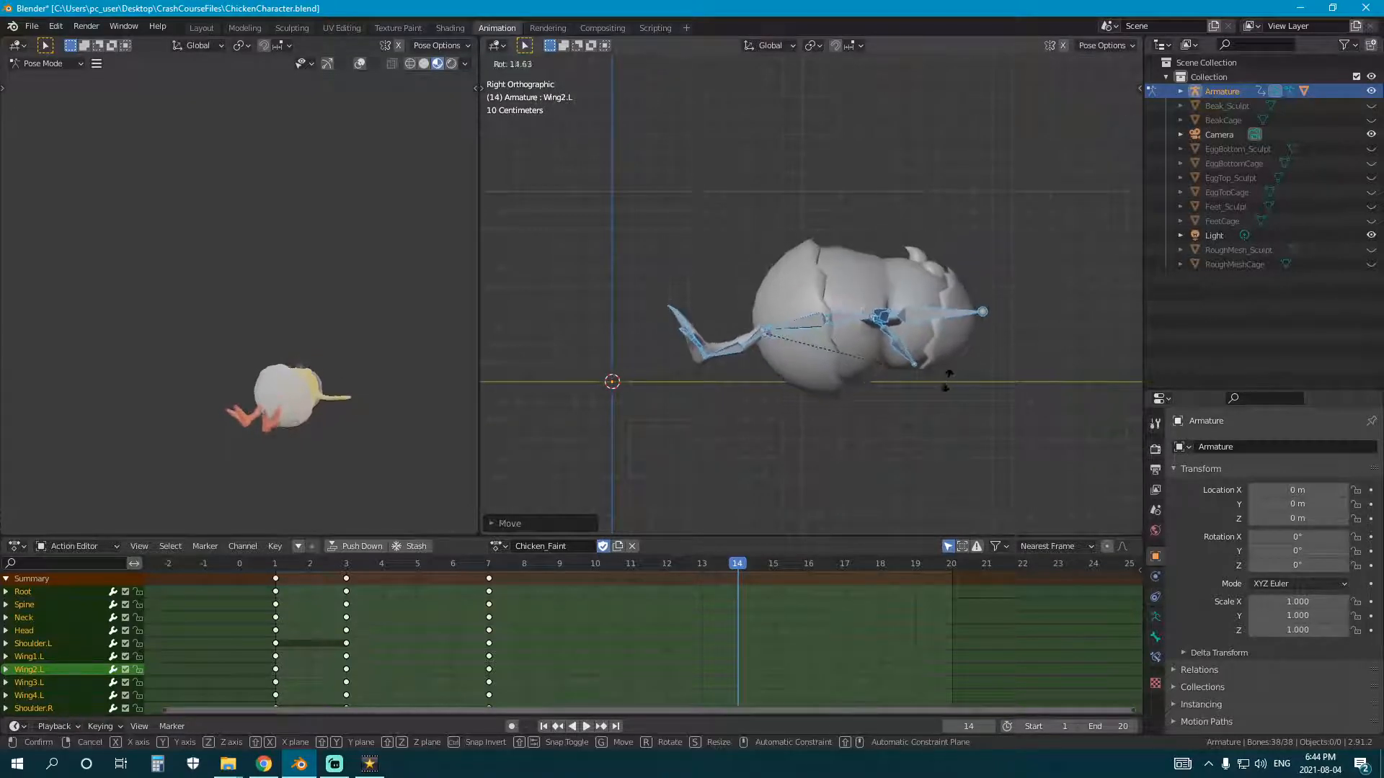
pyautogui.press('z')
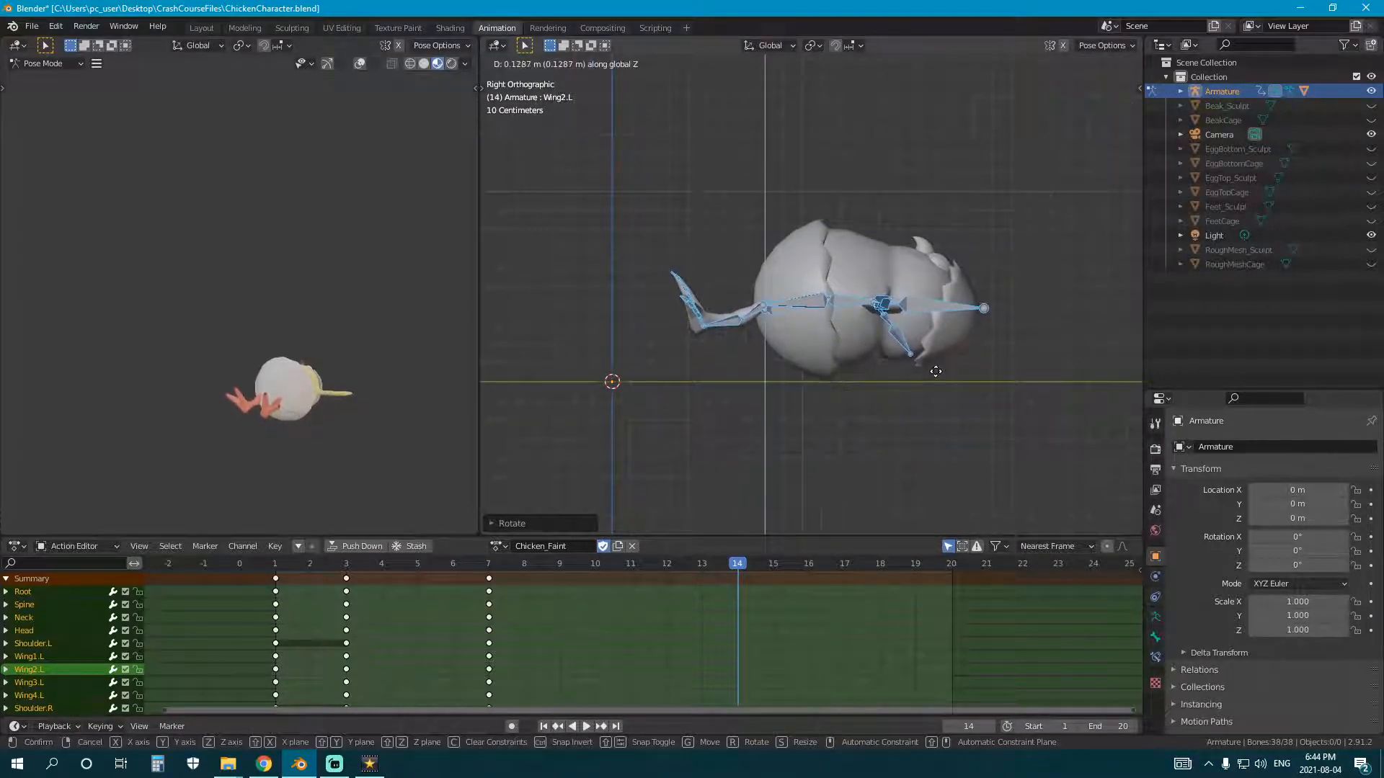
pyautogui.click(935, 371)
# Step: Rotate the Head and Spine bones backward so the chick's upper body and head sag toward the ground
pyautogui.click(897, 305)
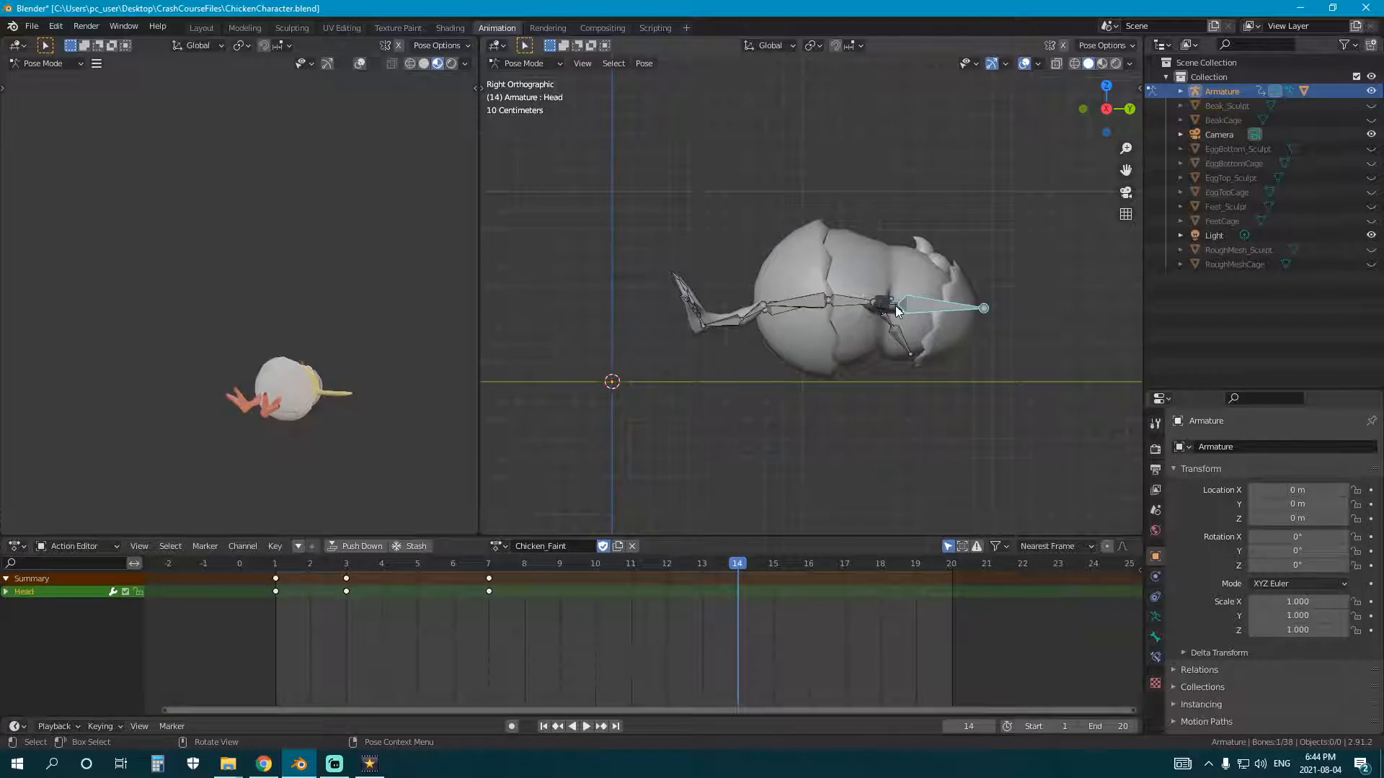
pyautogui.click(894, 306)
pyautogui.press('r')
pyautogui.click(962, 346)
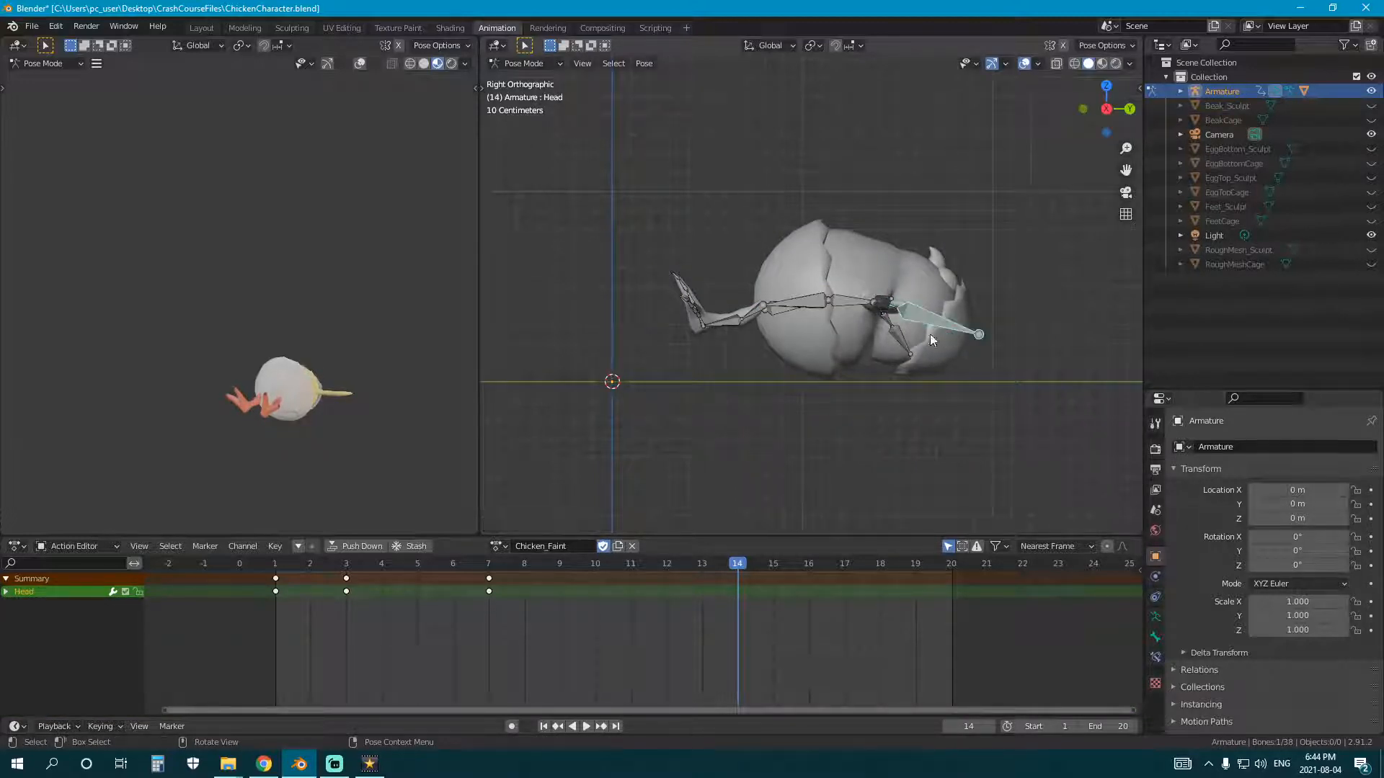
pyautogui.click(848, 305)
pyautogui.press('r')
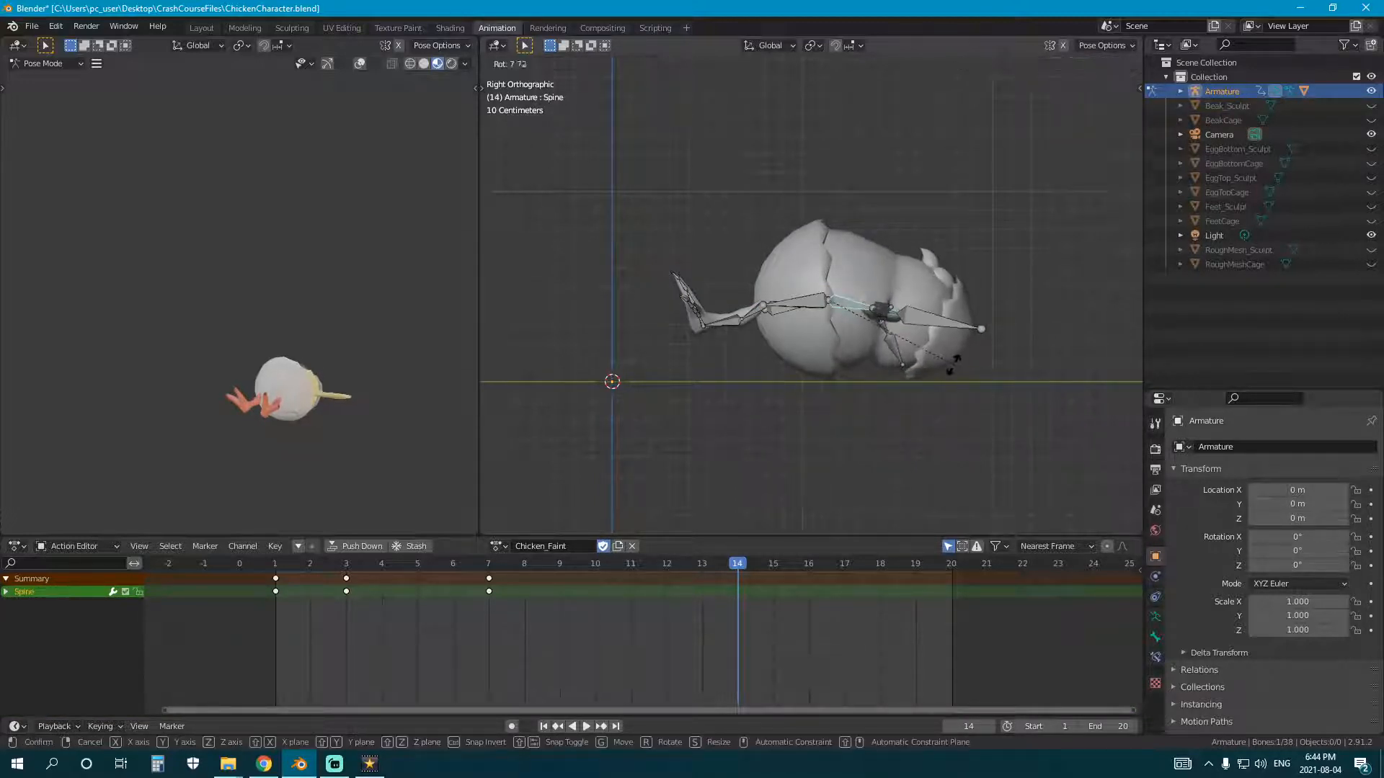
pyautogui.click(941, 361)
pyautogui.click(944, 330)
pyautogui.press('r')
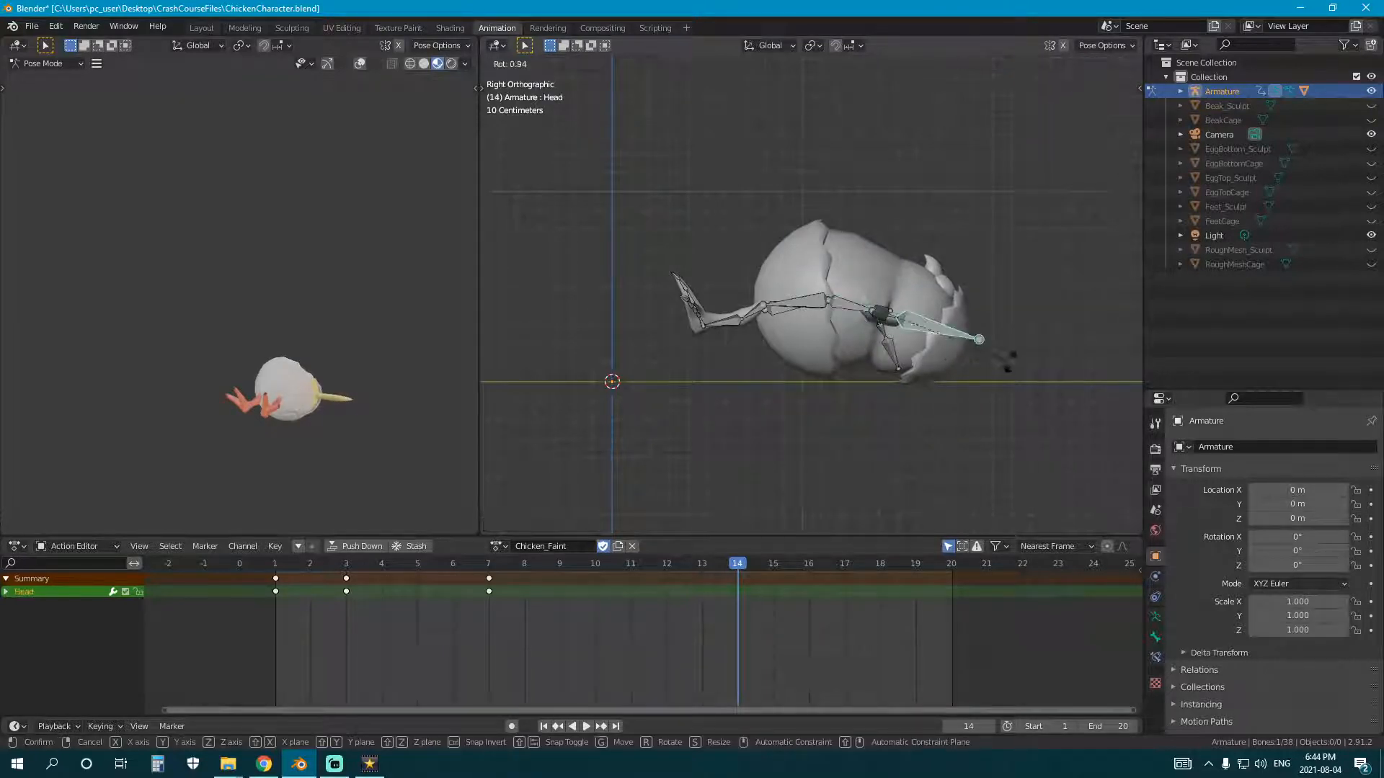
pyautogui.click(1002, 381)
# Step: Tilt the Head bone sideways by rotating it about global Y
pyautogui.moveTo(1002, 381); pyautogui.dragTo(943, 369, button='middle')
pyautogui.press('r')
pyautogui.press('y')
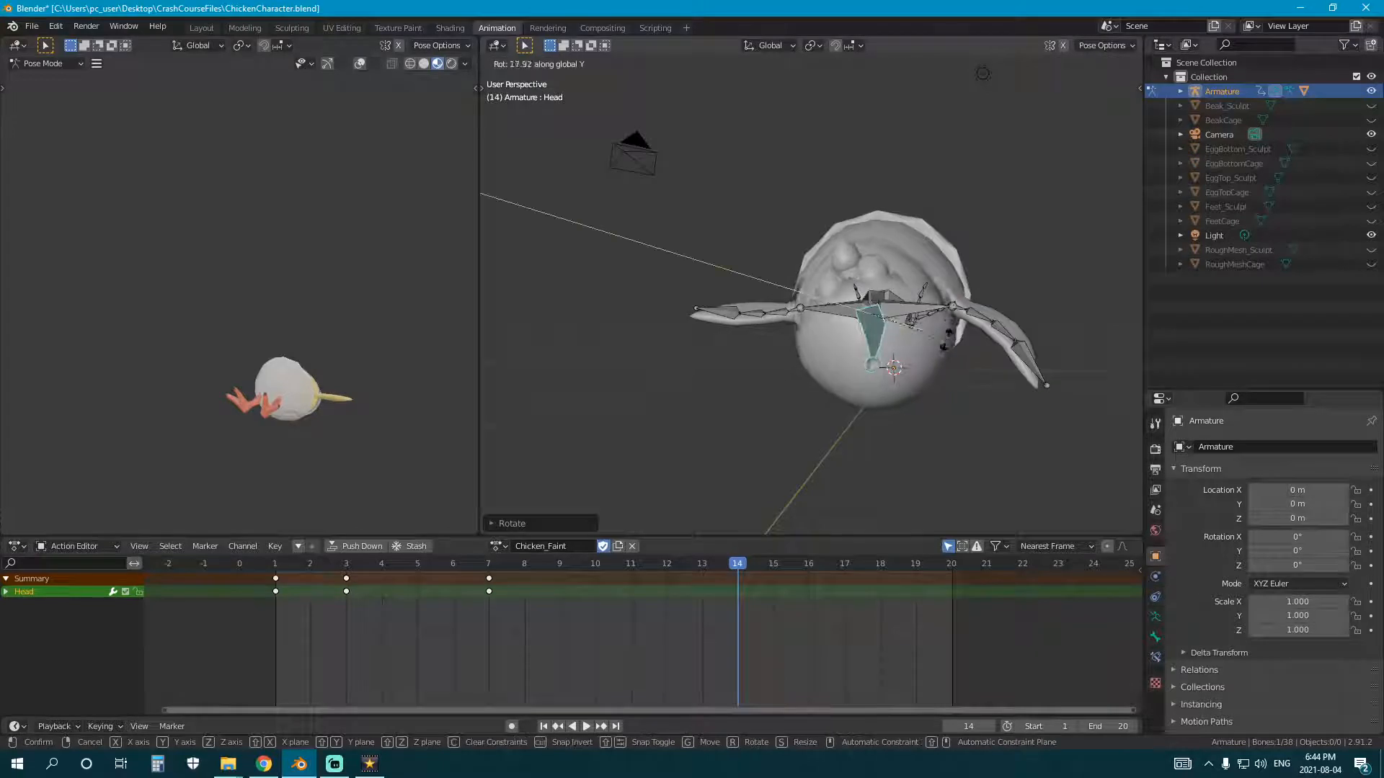
pyautogui.click(947, 335)
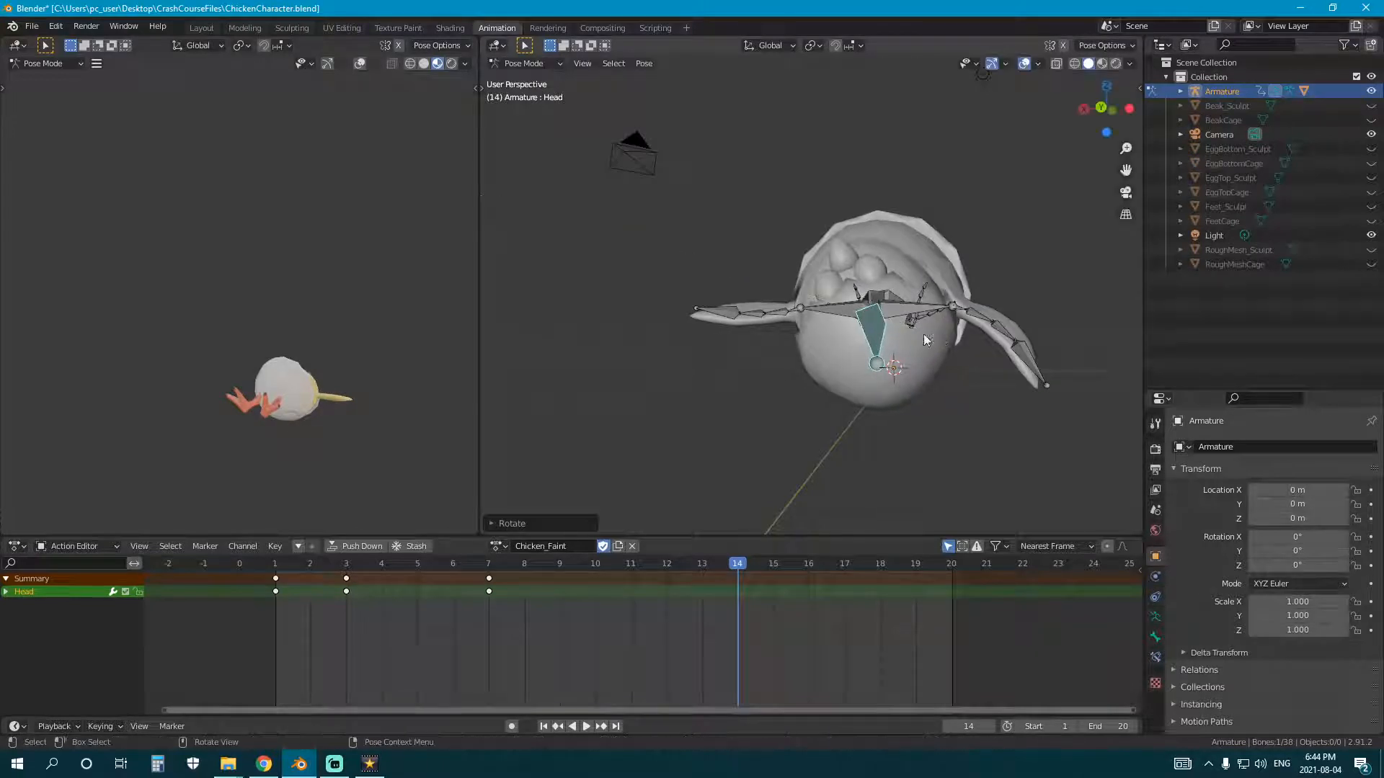
# Step: Rotate the right wing bones Wing1.R to Wing4.R down toward the ground and bend the wing's tip bone outward
pyautogui.moveTo(923, 334); pyautogui.dragTo(885, 355, button='middle')
pyautogui.scroll(4, 836, 396)
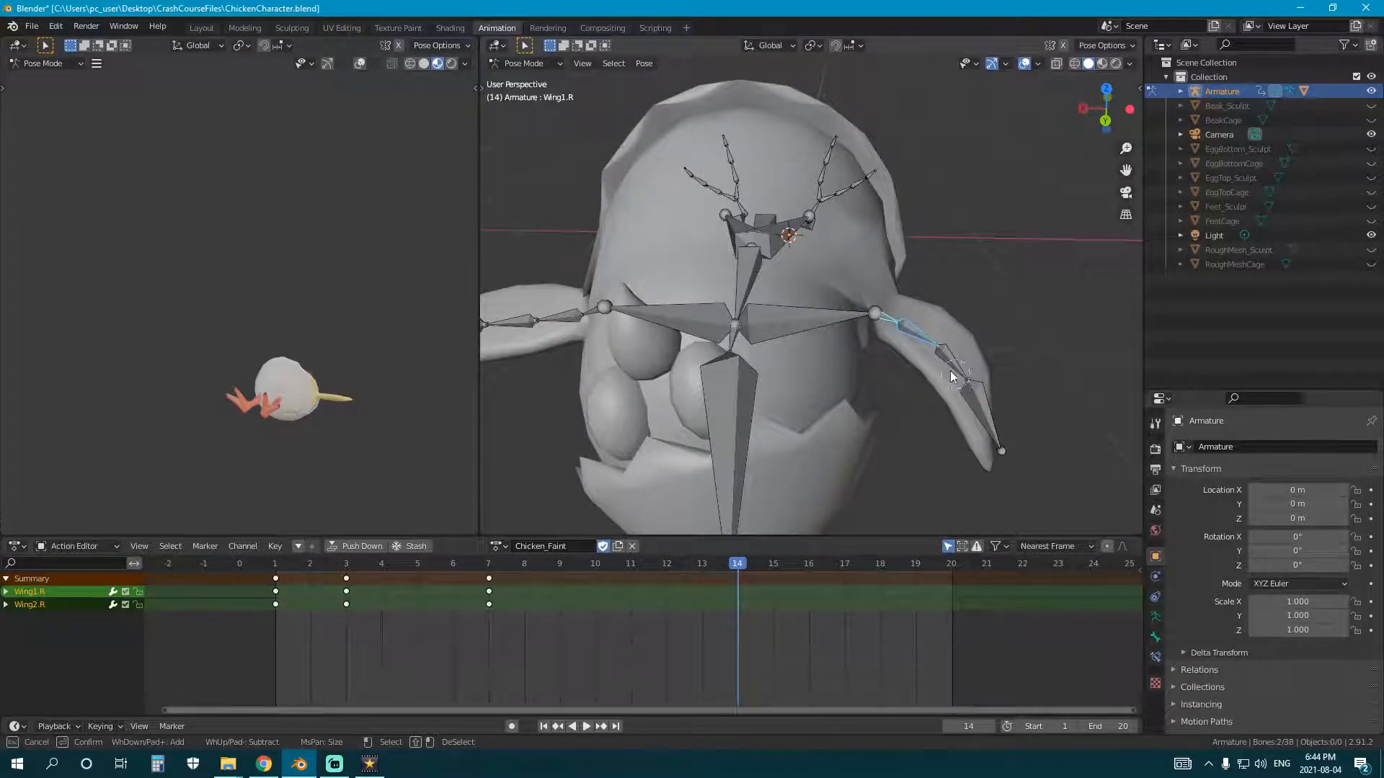
pyautogui.moveTo(951, 376); pyautogui.dragTo(984, 418)
pyautogui.press('Escape')
pyautogui.moveTo(971, 307); pyautogui.dragTo(880, 303, button='middle')
pyautogui.press('r')
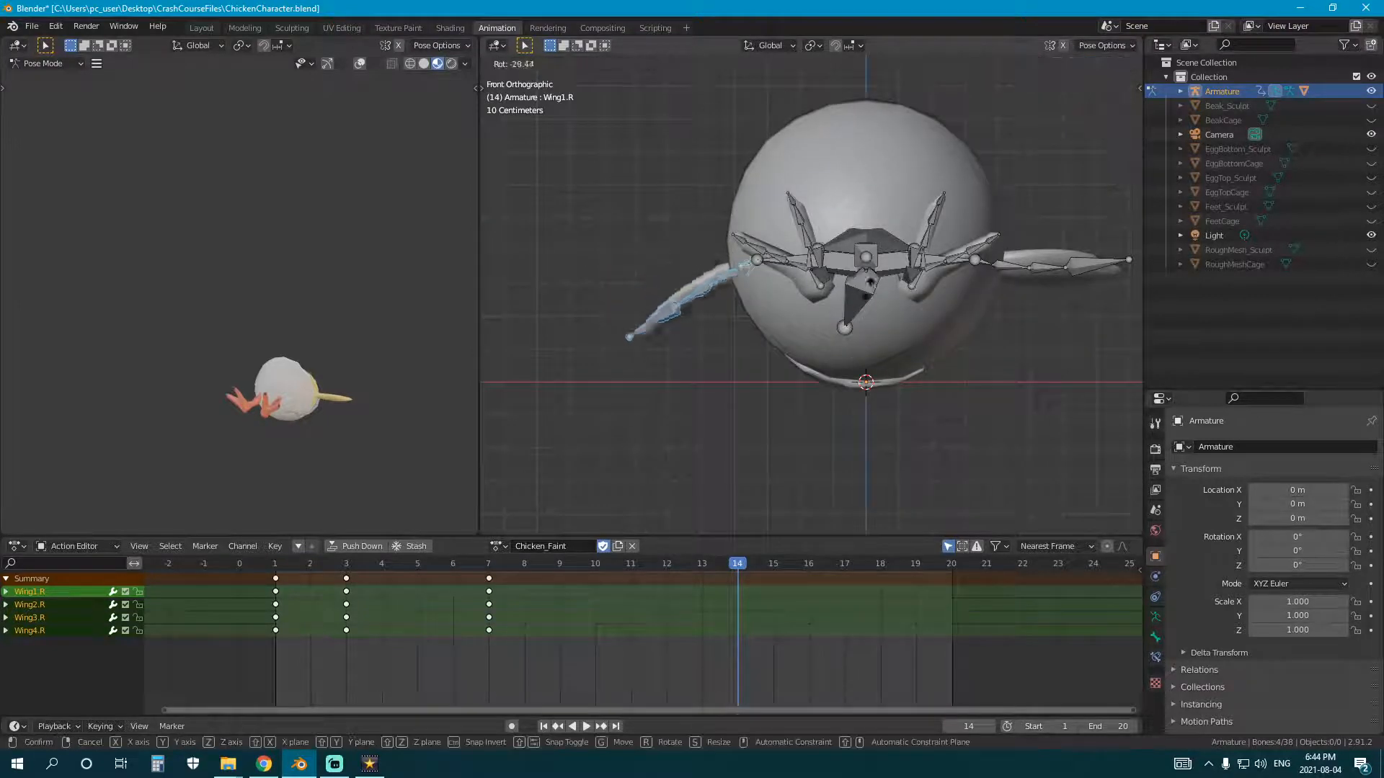
pyautogui.click(856, 216)
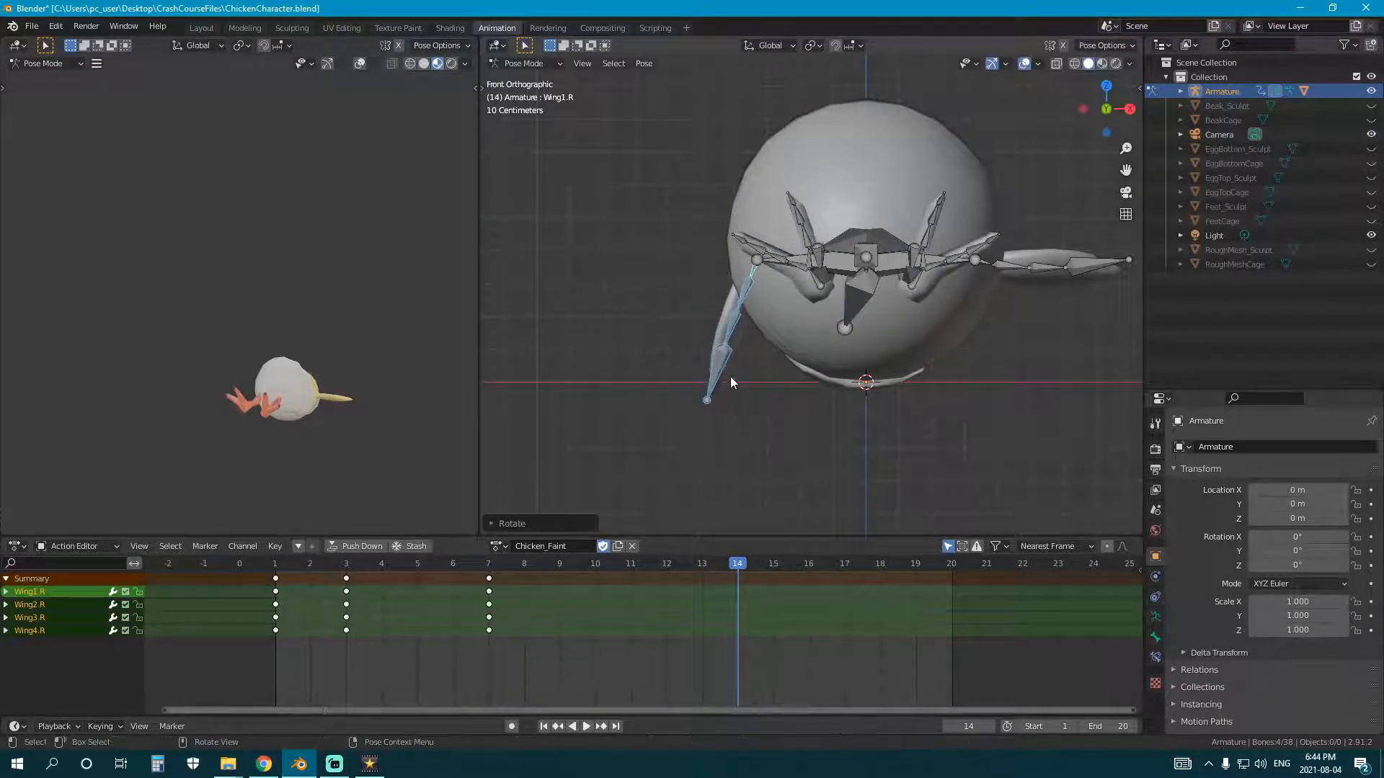
pyautogui.click(726, 371)
pyautogui.press('r')
pyautogui.click(763, 405)
# Step: Select the four right wing bones and paste their copied pose flipped onto the left wing
pyautogui.moveTo(758, 404); pyautogui.dragTo(833, 337, button='middle')
pyautogui.moveTo(821, 326); pyautogui.dragTo(837, 474)
pyautogui.rightClick(836, 474)
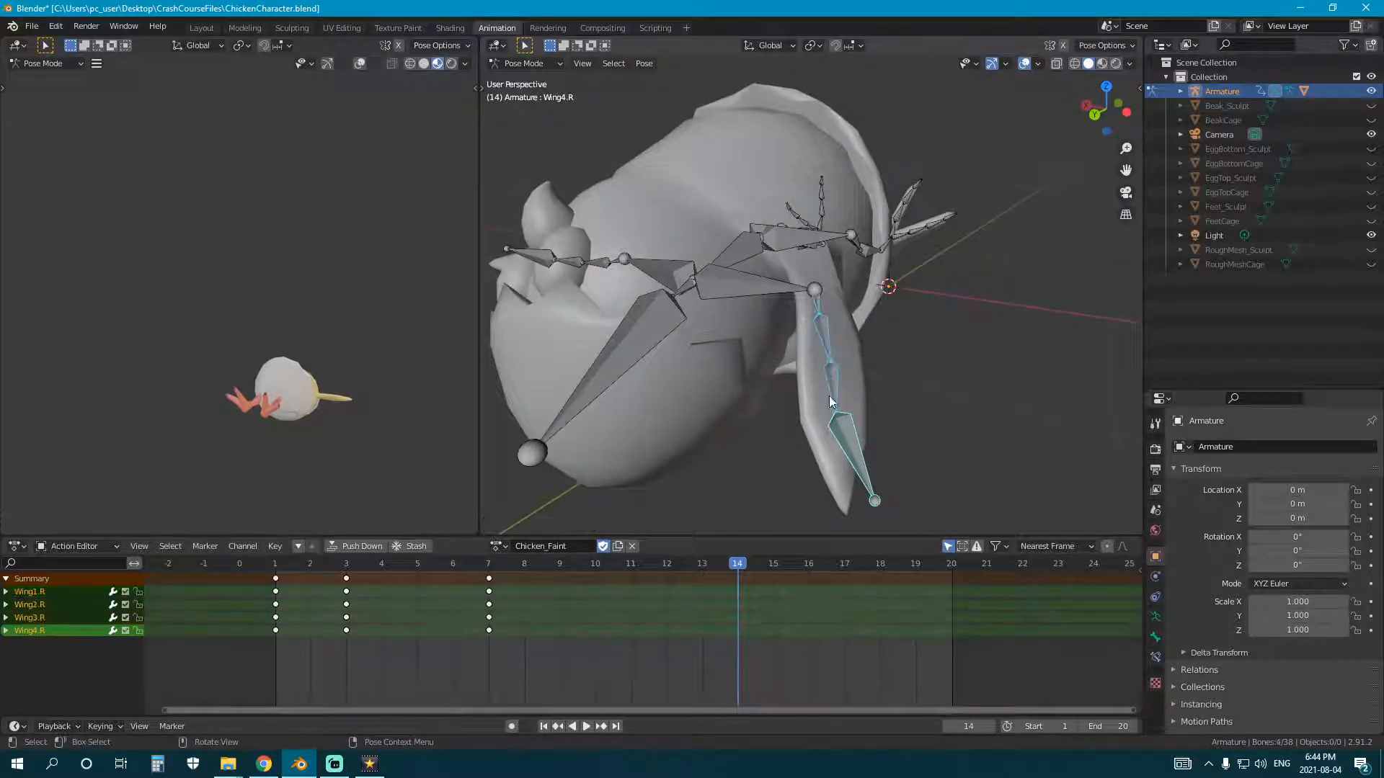
pyautogui.hotkey('ctrl', 'shift', 'v')
# Step: Rotate the Shoulder.L and Wing1.L bones in back view to refine how the left wing droops
pyautogui.moveTo(834, 386); pyautogui.dragTo(857, 351, button='middle')
pyautogui.press('r')
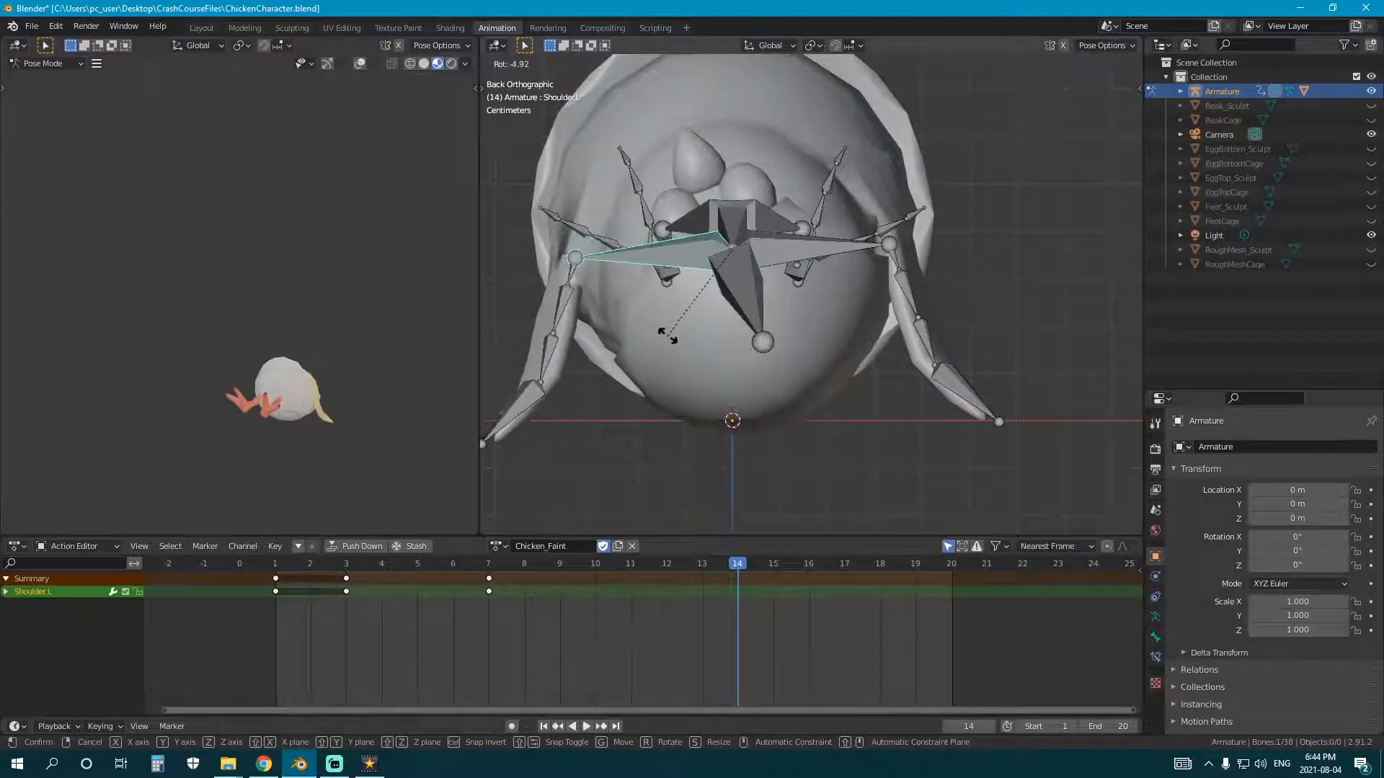
pyautogui.click(671, 343)
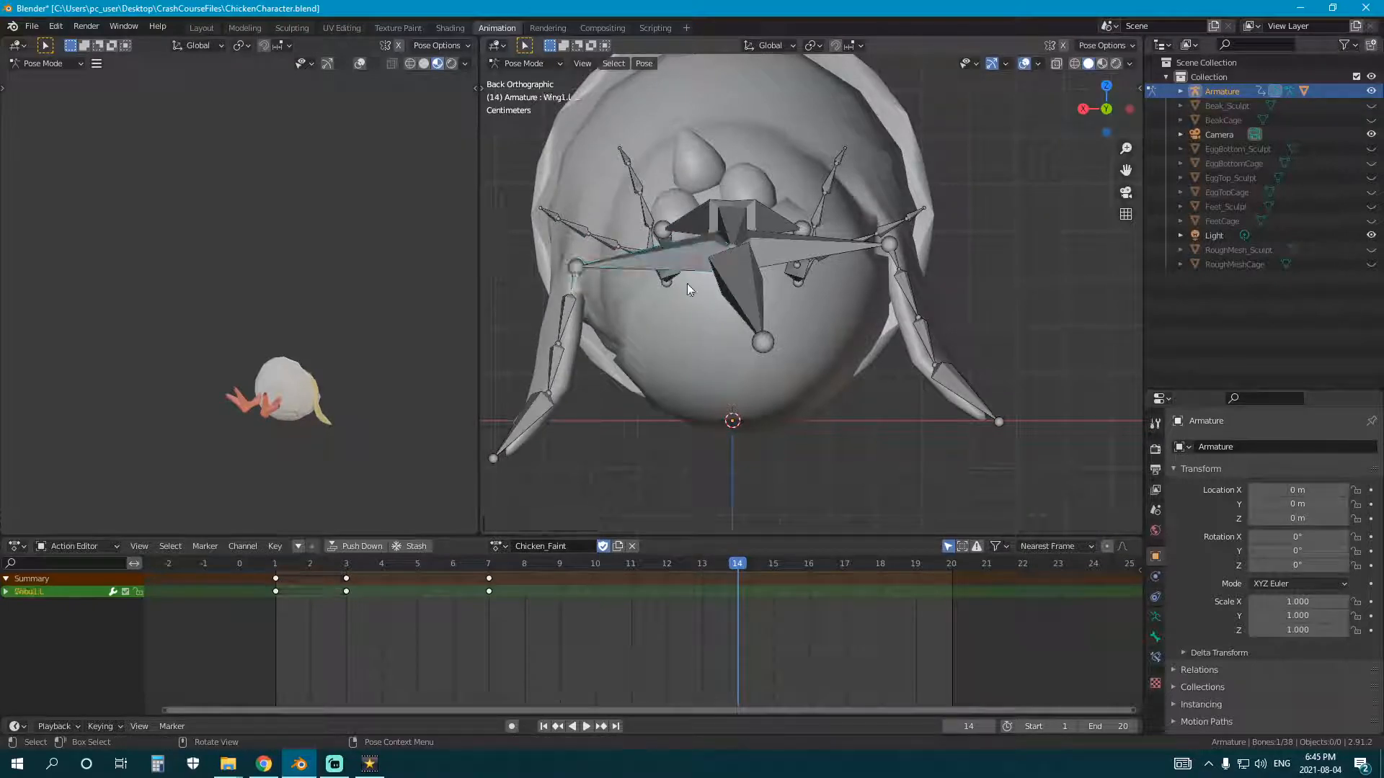
pyautogui.press('r')
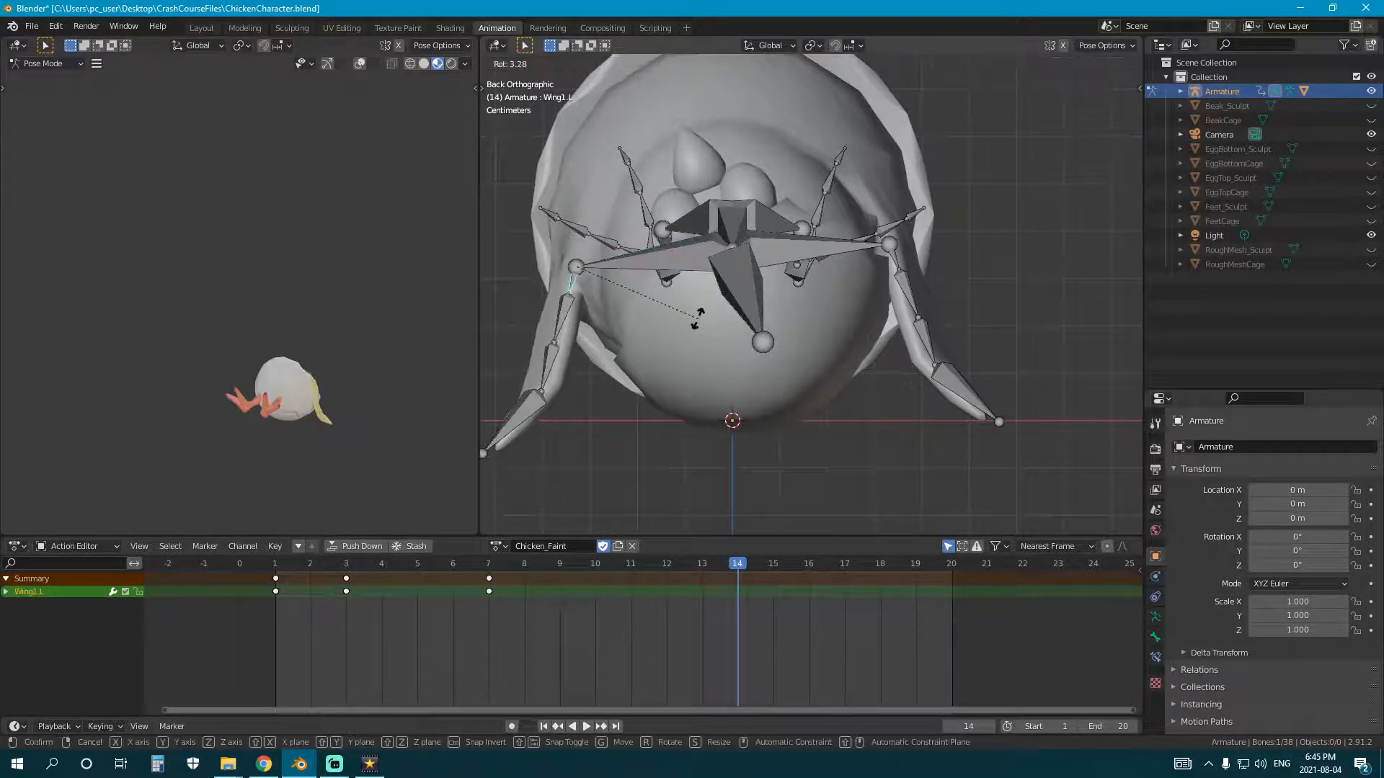
pyautogui.click(678, 341)
pyautogui.moveTo(674, 346); pyautogui.dragTo(728, 321, button='middle')
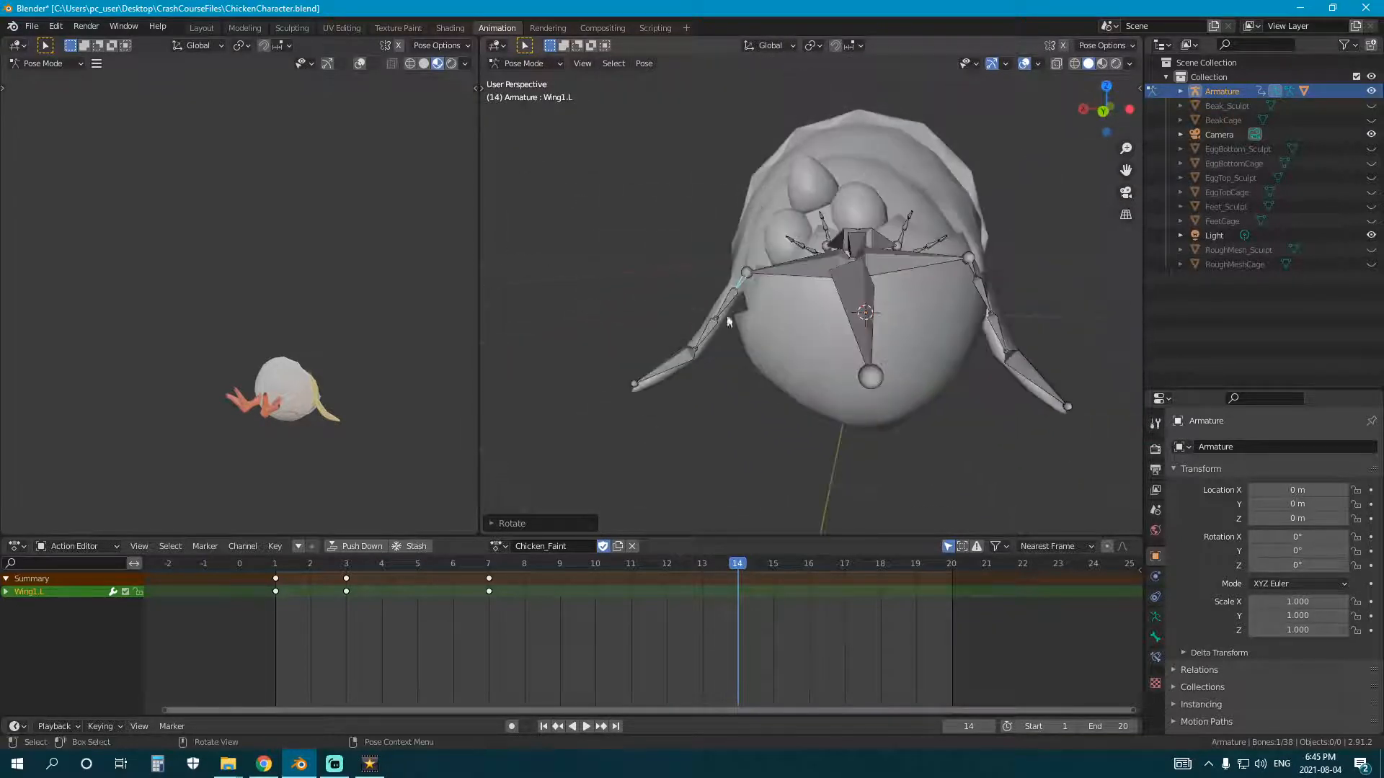
pyautogui.moveTo(908, 256); pyautogui.dragTo(730, 310, button='middle')
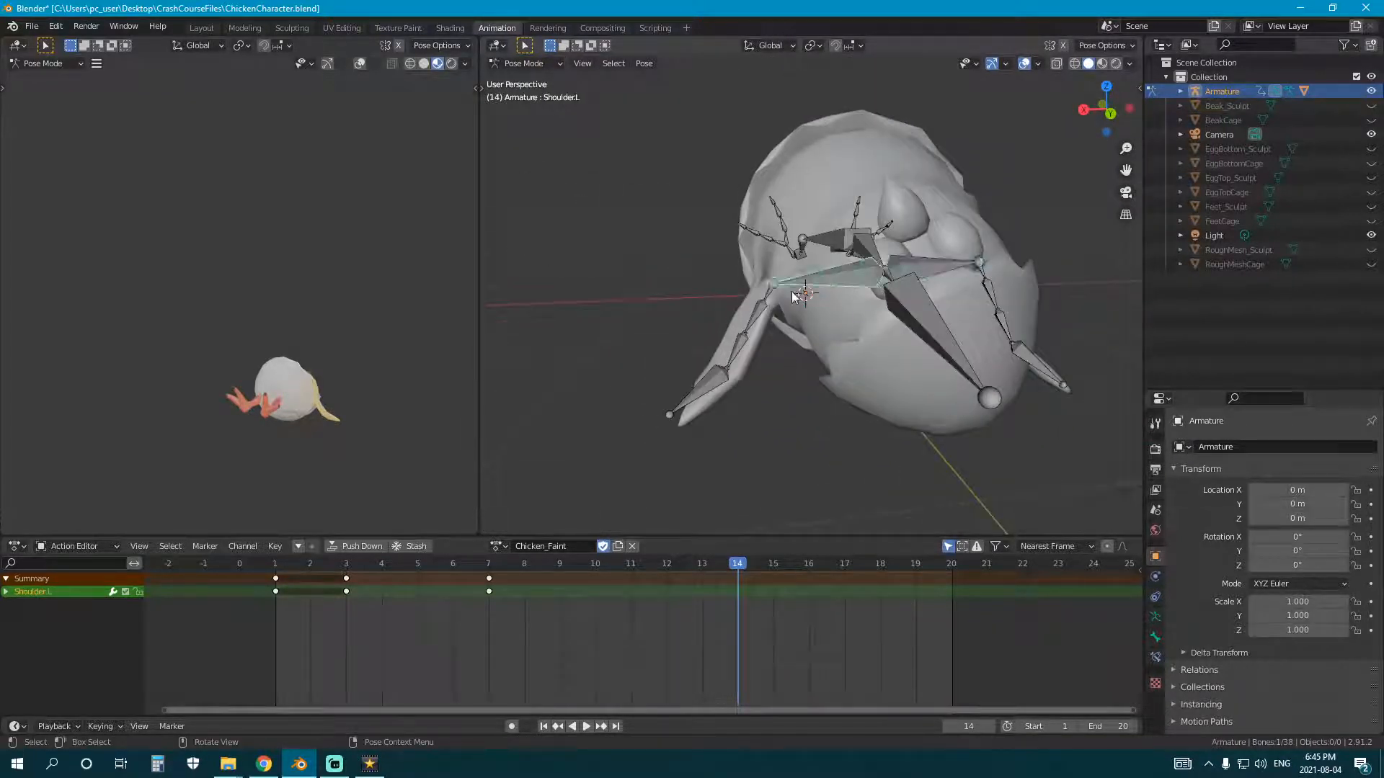
pyautogui.scroll(4, 870, 317)
pyautogui.moveTo(869, 317); pyautogui.dragTo(799, 326, button='middle')
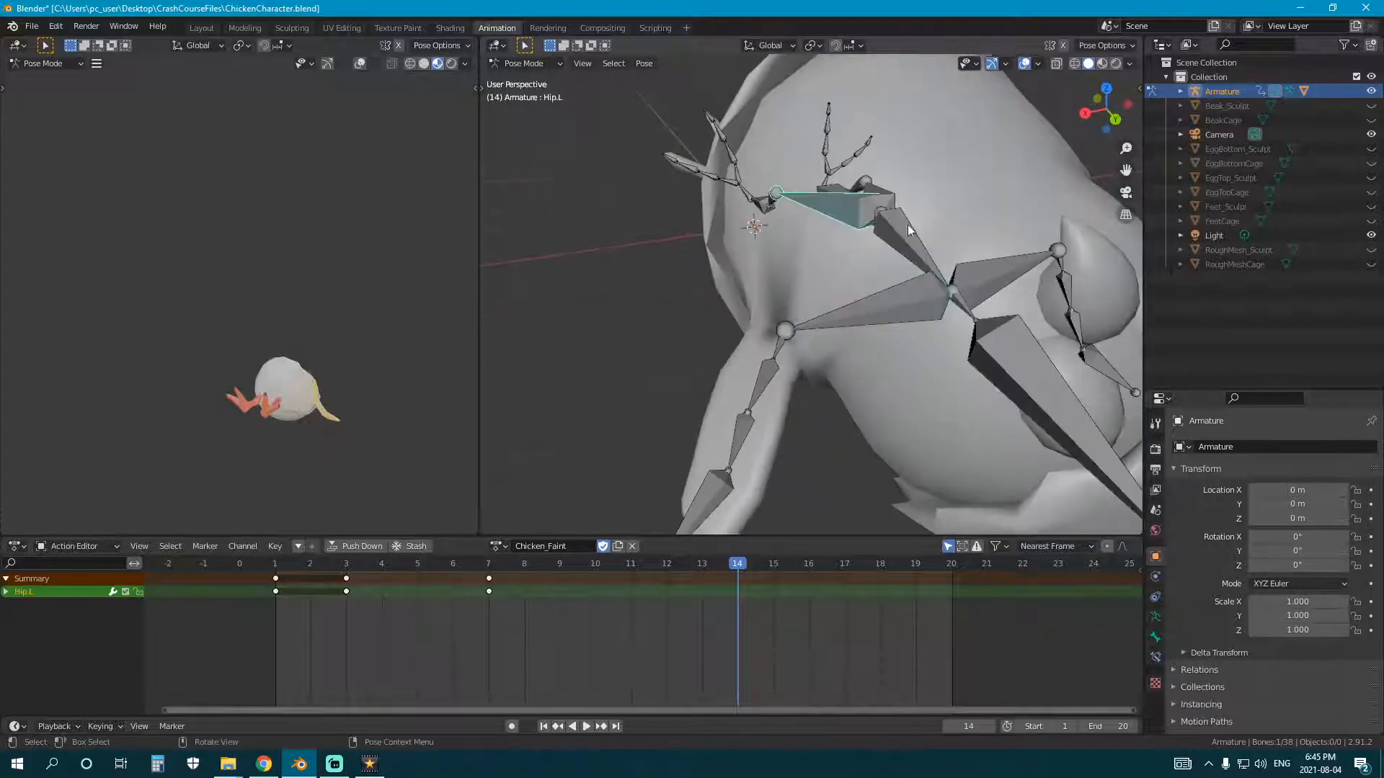
pyautogui.moveTo(907, 229); pyautogui.dragTo(987, 357, button='middle')
pyautogui.press('r')
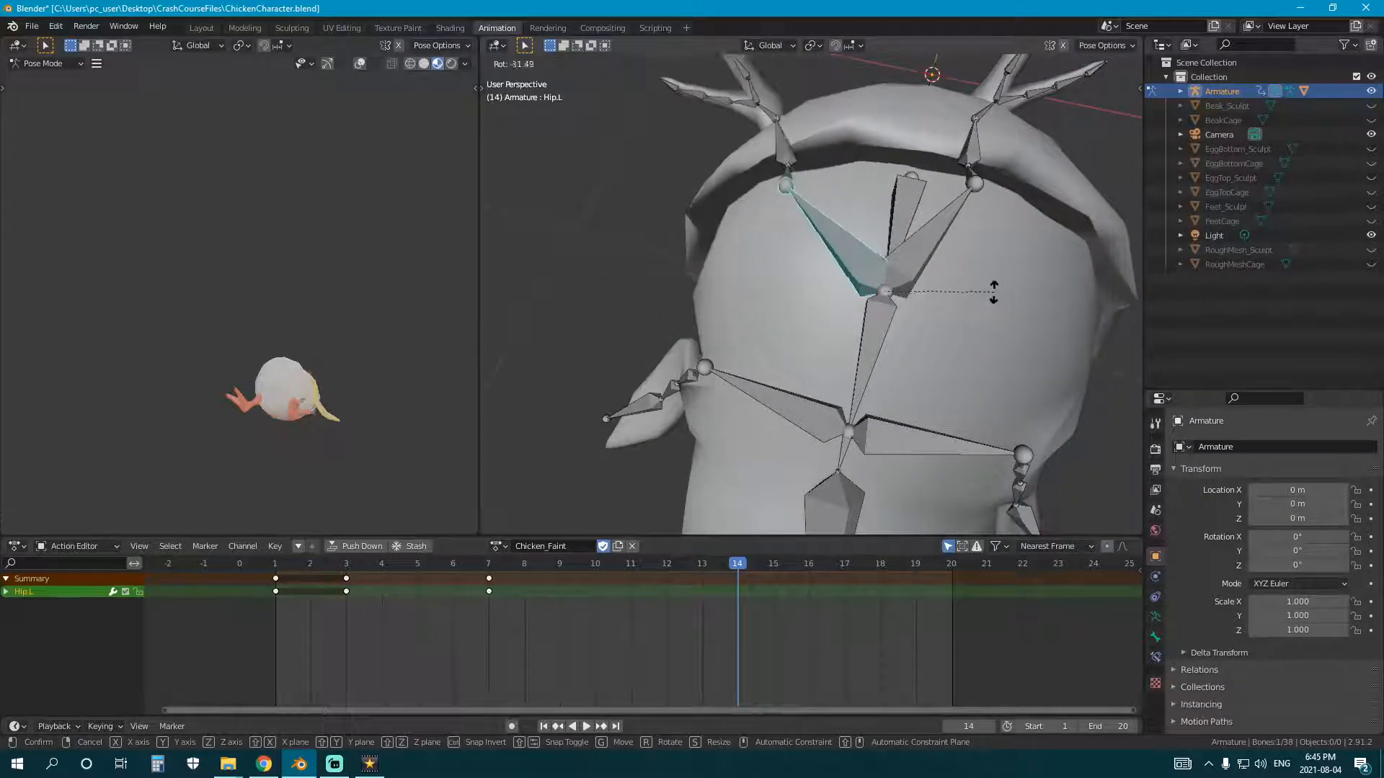
pyautogui.rightClick(988, 311)
pyautogui.press('r')
pyautogui.rightClick(993, 288)
# Step: Rotate the Hip.L bone in several passes from different view angles to reposition the left leg
pyautogui.scroll(-4, 992, 287)
pyautogui.moveTo(993, 287); pyautogui.dragTo(849, 297, button='middle')
pyautogui.press('r')
pyautogui.click(919, 289)
pyautogui.press('r')
pyautogui.click(850, 304)
pyautogui.press('r')
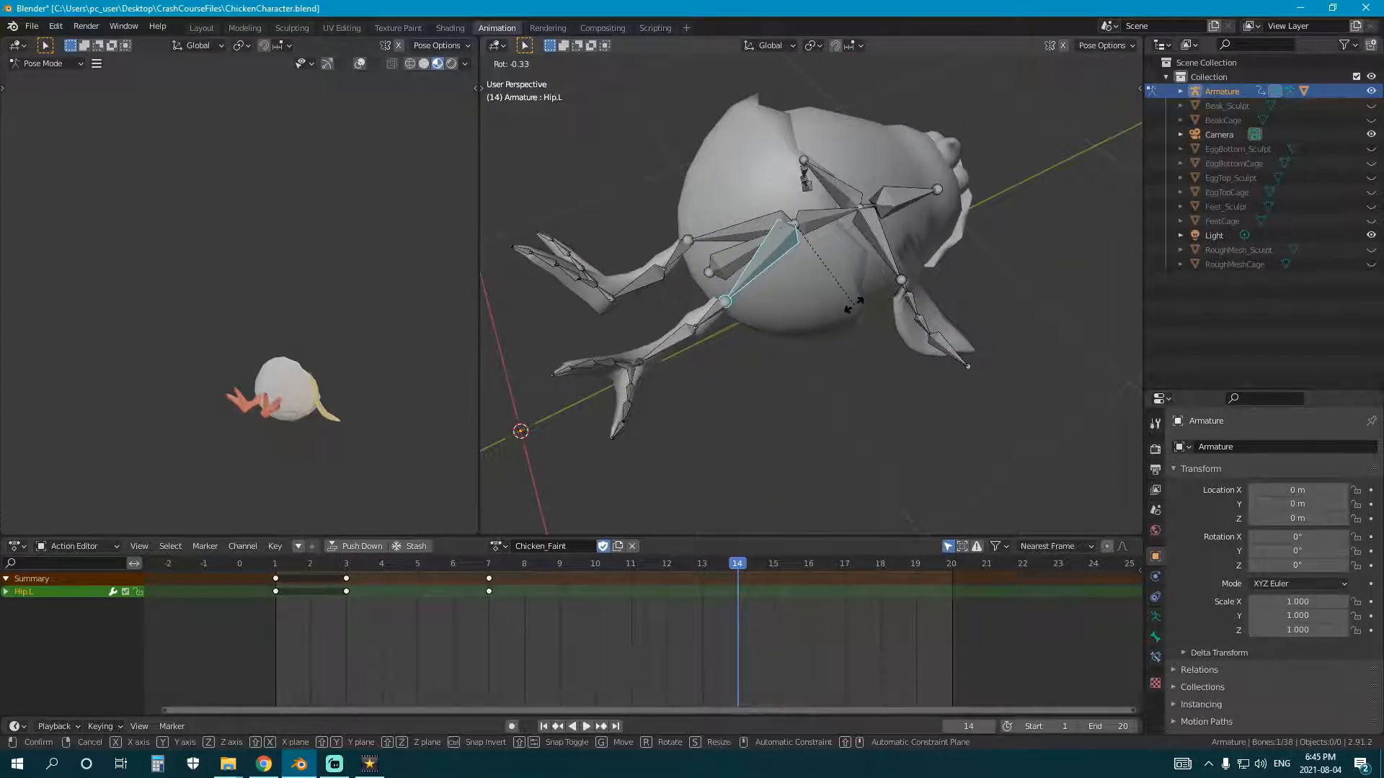
pyautogui.click(858, 310)
# Step: Rotate the Foot.R bone in right side view to angle the right foot on the fallen chick
pyautogui.moveTo(858, 310); pyautogui.dragTo(780, 269, button='middle')
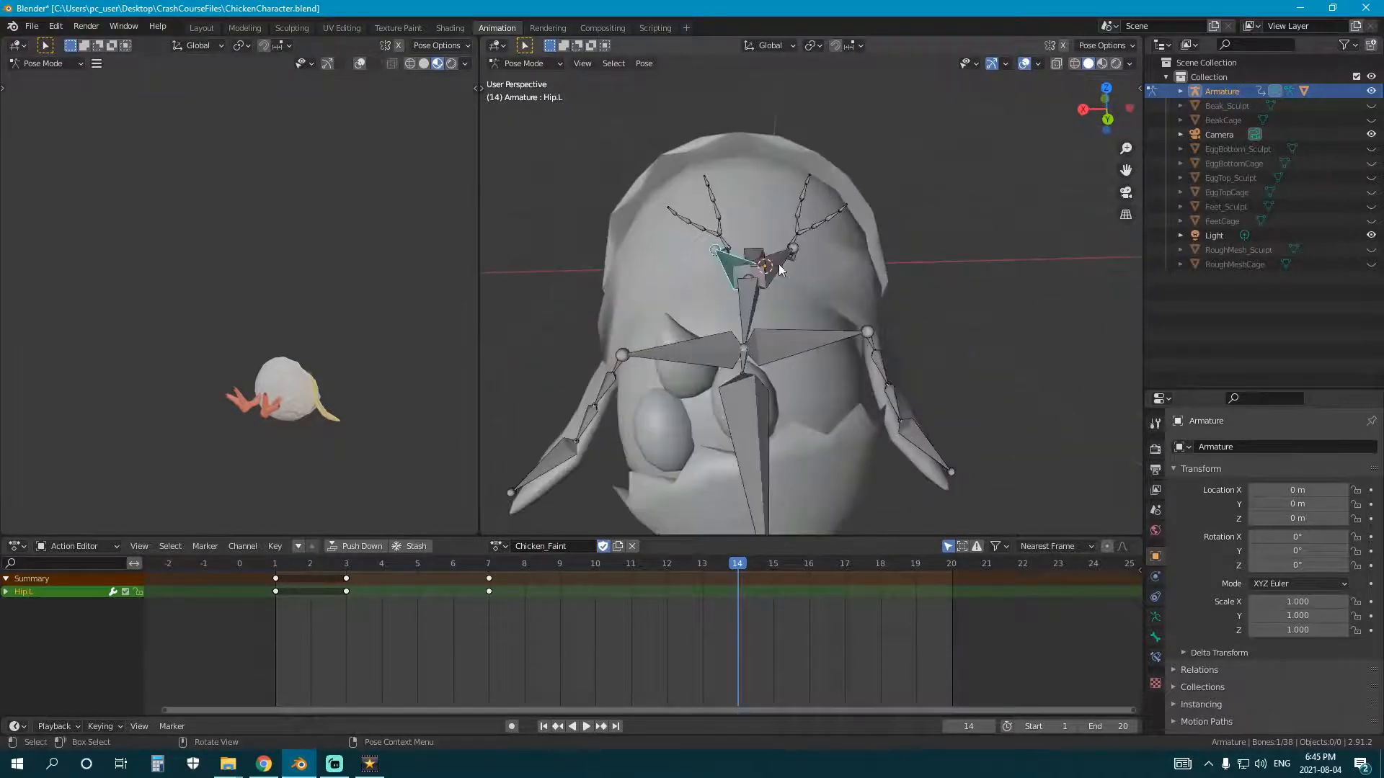
pyautogui.click(735, 343)
pyautogui.moveTo(735, 342); pyautogui.dragTo(840, 262, button='middle')
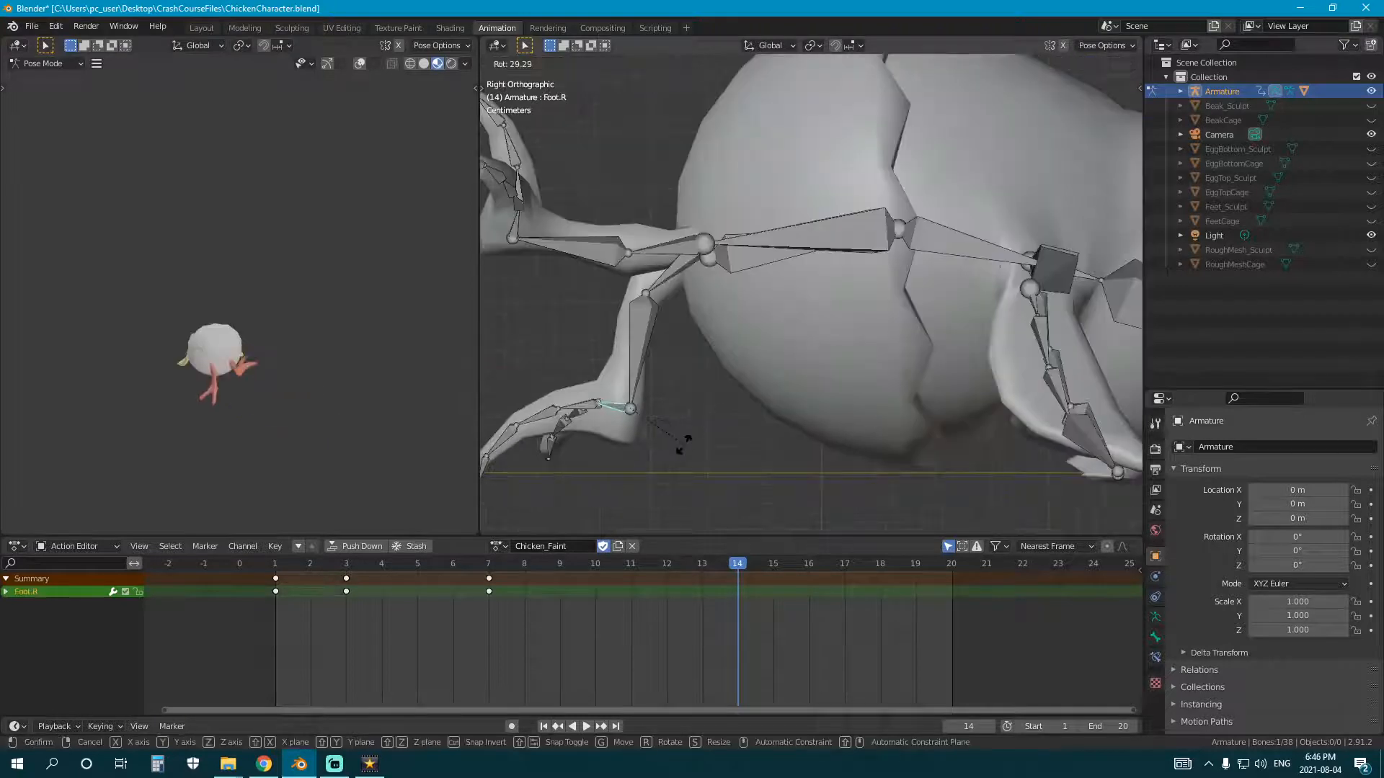
pyautogui.press('r')
pyautogui.click(685, 450)
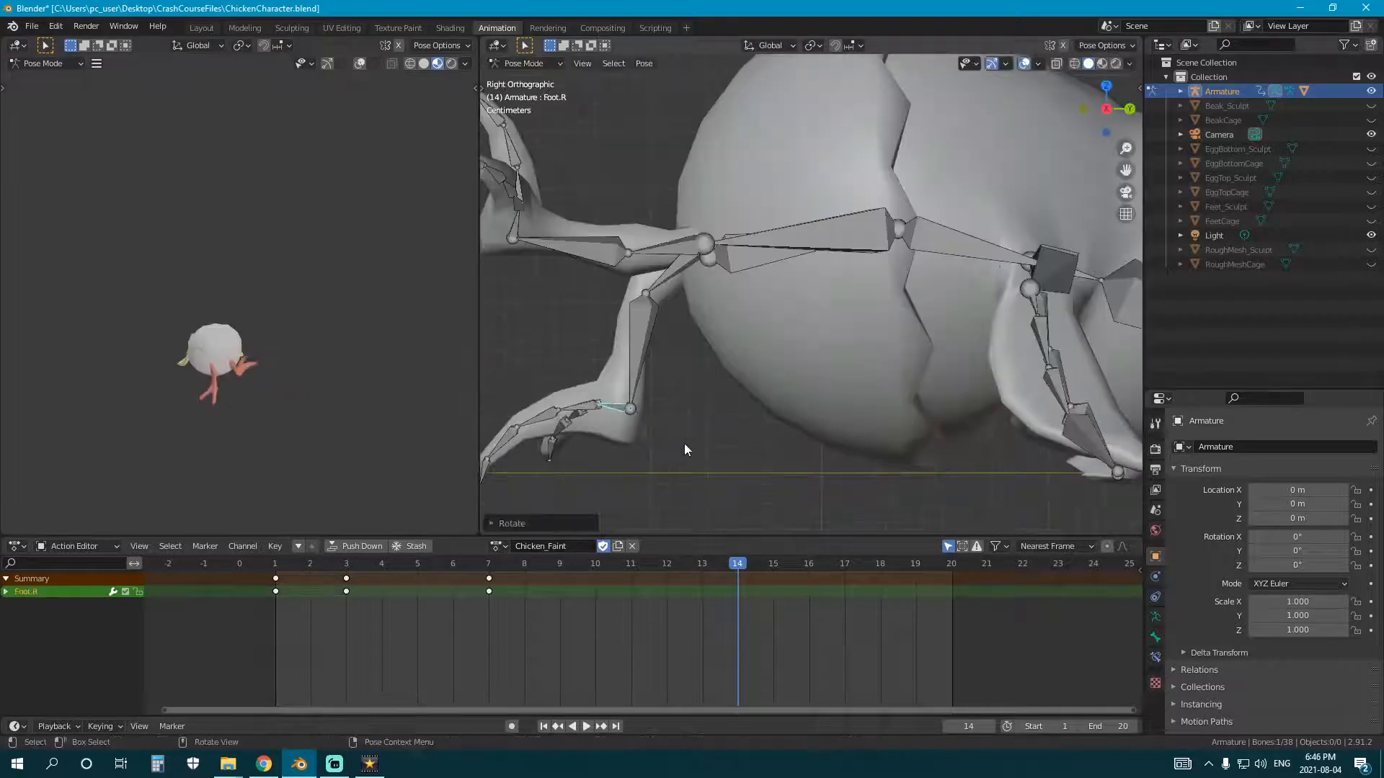
# Step: Rotate the LowerLeg.L bone downward so the left foot hangs toward the ground beside the right one
pyautogui.click(668, 314)
pyautogui.press('r')
pyautogui.click(656, 212)
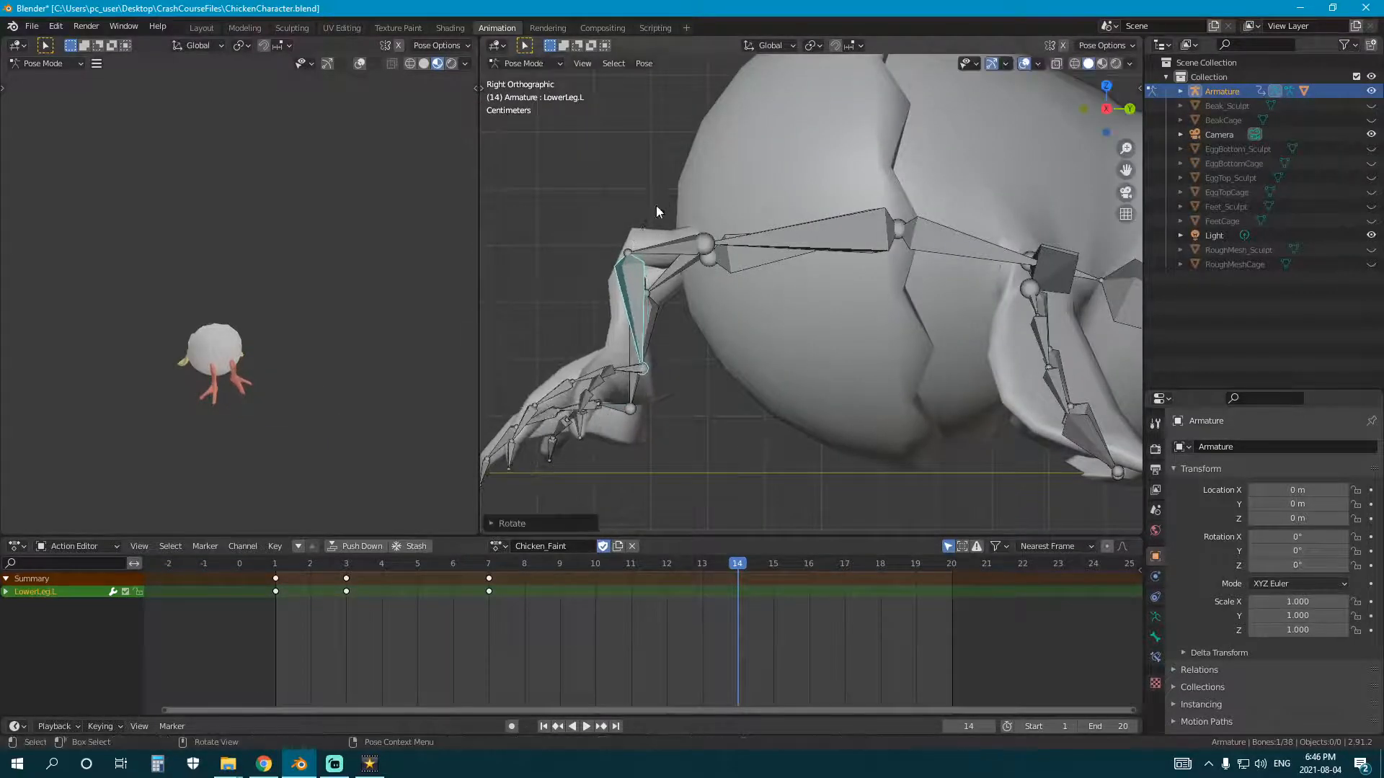
pyautogui.moveTo(332, 296); pyautogui.dragTo(337, 358, button='middle')
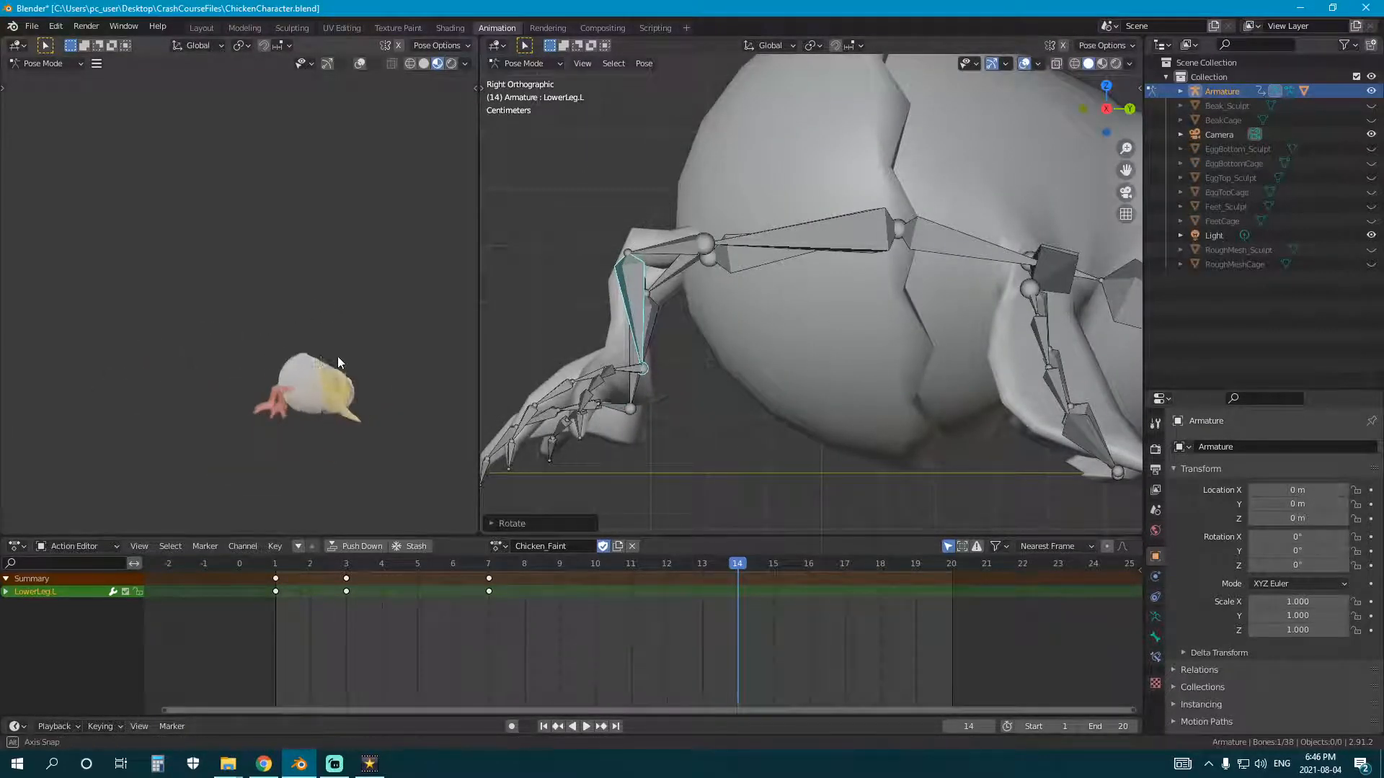
# Step: Key the collapsed pose on all armature bones at frame 14 and scrub back through the fall
pyautogui.moveTo(343, 409); pyautogui.dragTo(232, 318, button='middle')
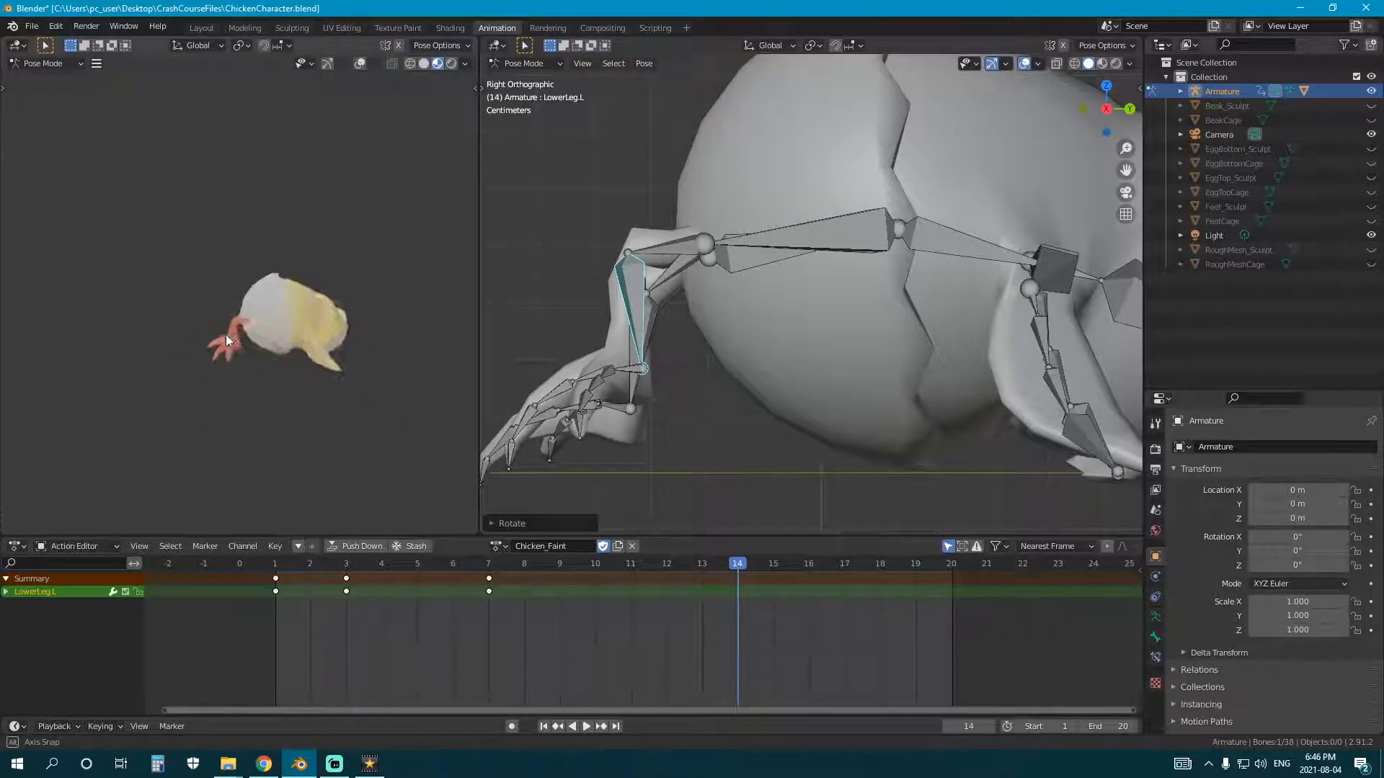
pyautogui.scroll(-6, 900, 288)
pyautogui.moveTo(900, 289); pyautogui.dragTo(913, 332, button='middle')
pyautogui.press('a')
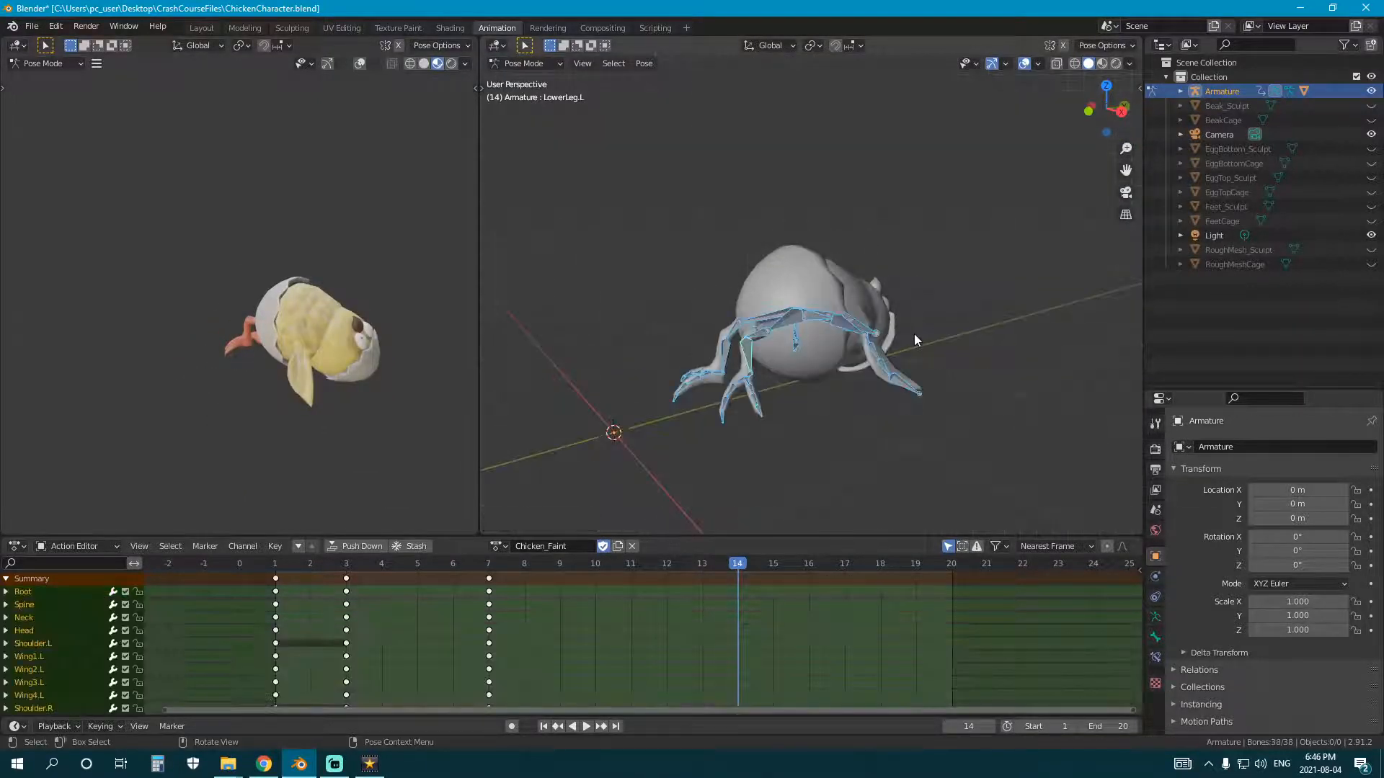
pyautogui.press('i')
pyautogui.click(914, 335)
pyautogui.moveTo(728, 577); pyautogui.dragTo(473, 593)
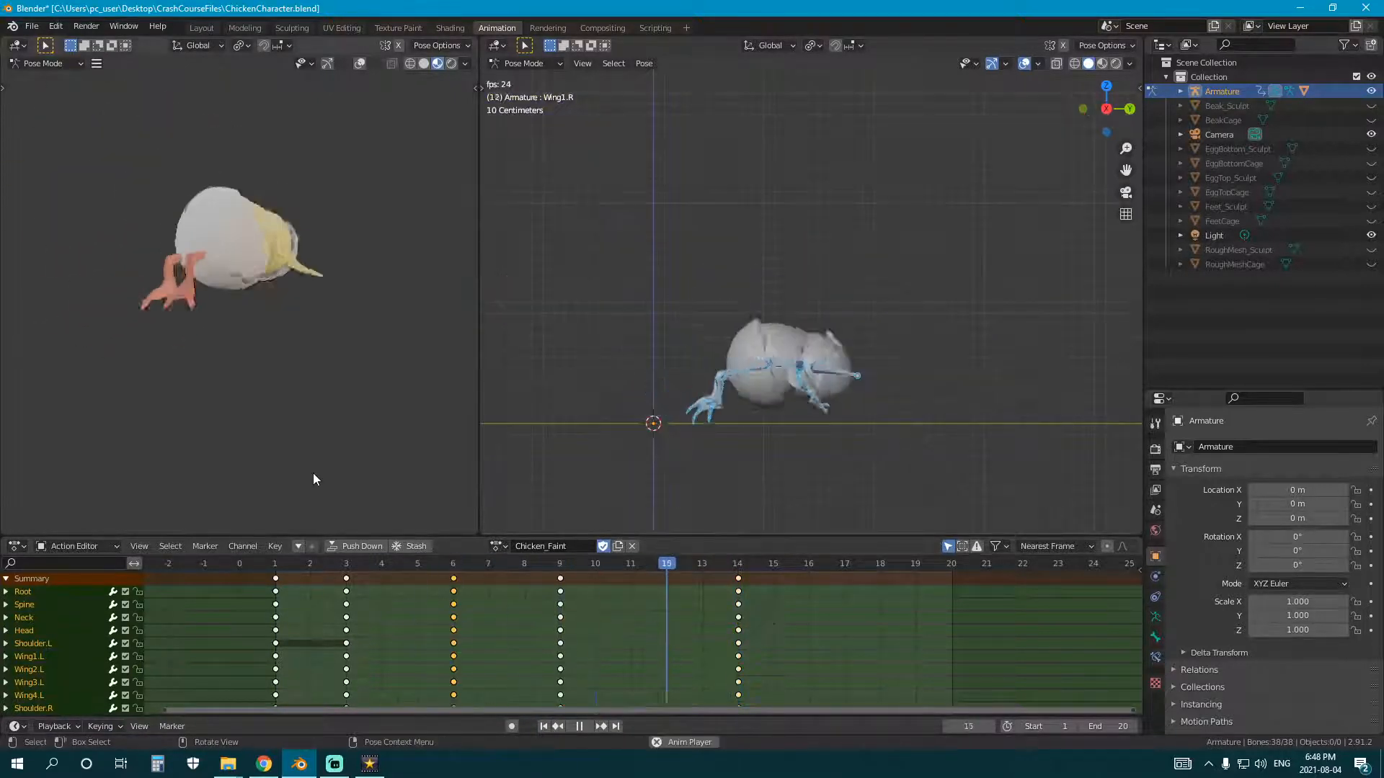
# Step: Try sliding the whole armature along the global Y axis at frame 17 and review the motion
pyautogui.moveTo(749, 585); pyautogui.dragTo(832, 601)
pyautogui.press('g')
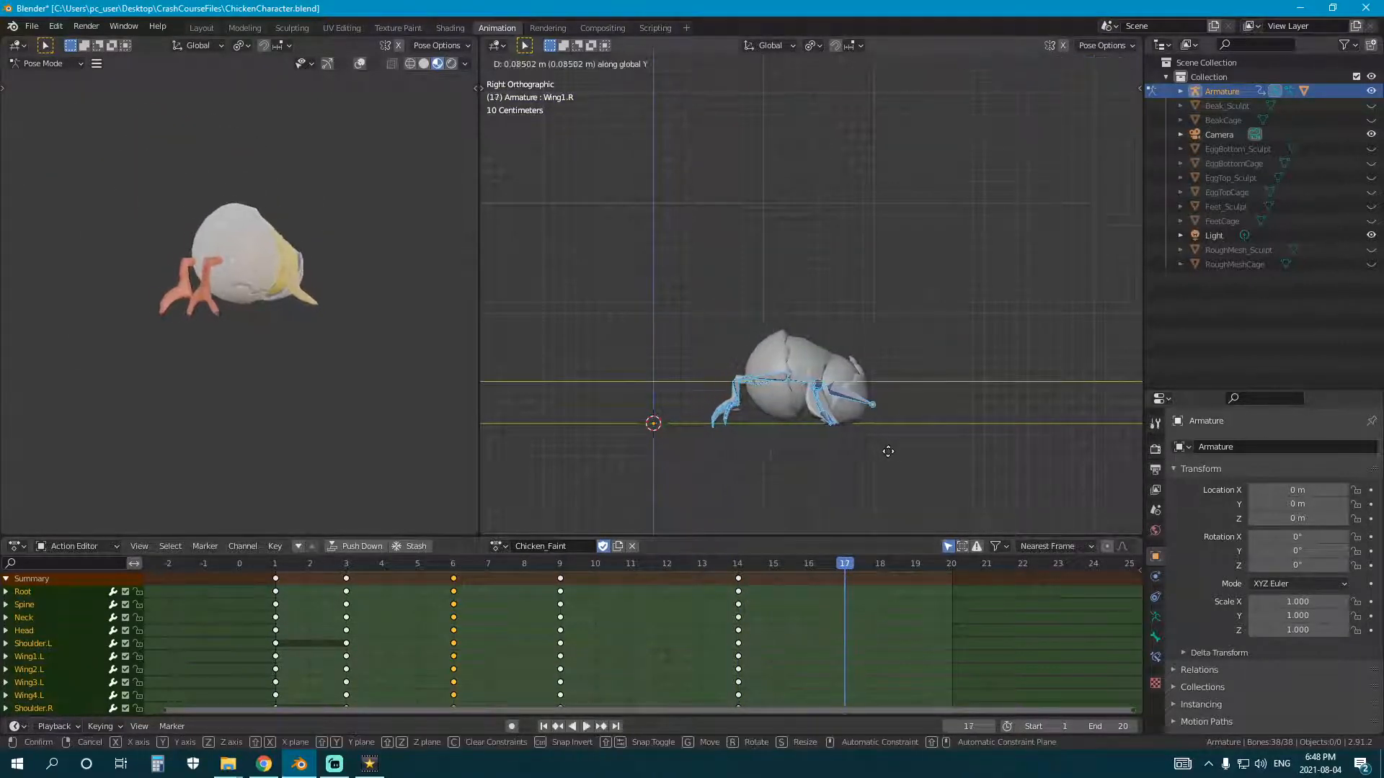
pyautogui.click(922, 454)
pyautogui.press('space')
pyautogui.click(771, 564)
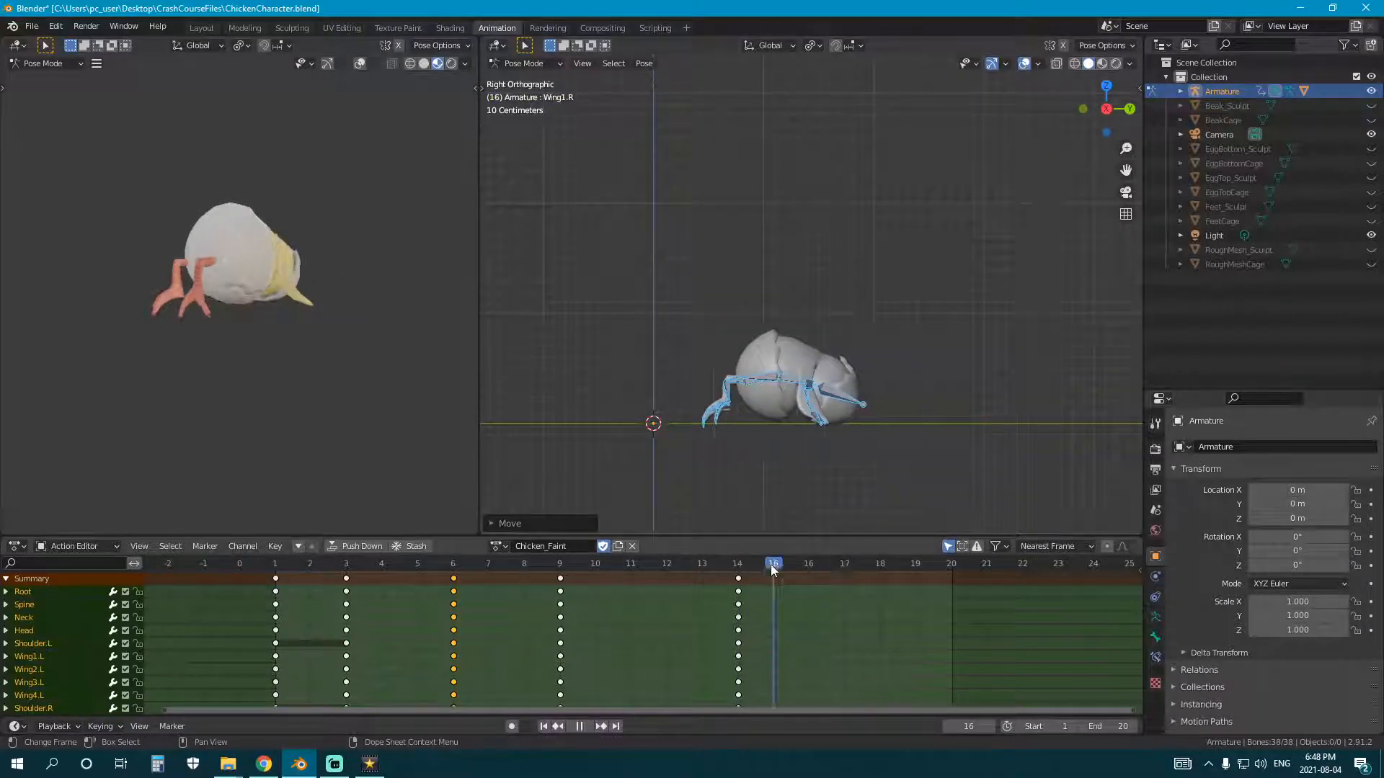
# Step: Slide all bones along global Y at frame 17, key them, and shift the new keyframes to frame 18
pyautogui.press('g')
pyautogui.press('y')
pyautogui.click(893, 461)
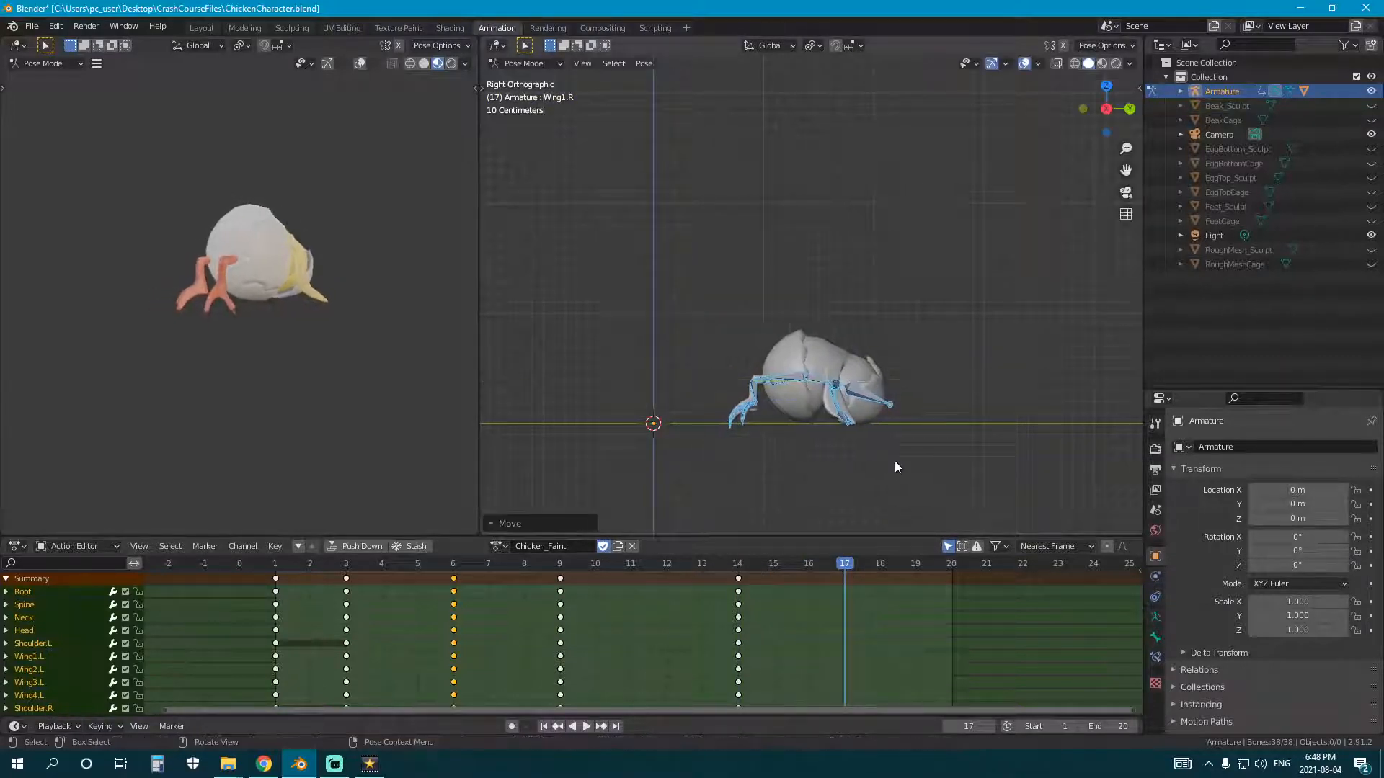
pyautogui.press('i')
pyautogui.click(886, 462)
pyautogui.keyDown('shift'); pyautogui.moveTo(886, 463); pyautogui.dragTo(784, 412, button='middle'); pyautogui.keyUp('shift')
pyautogui.moveTo(845, 583); pyautogui.dragTo(872, 581)
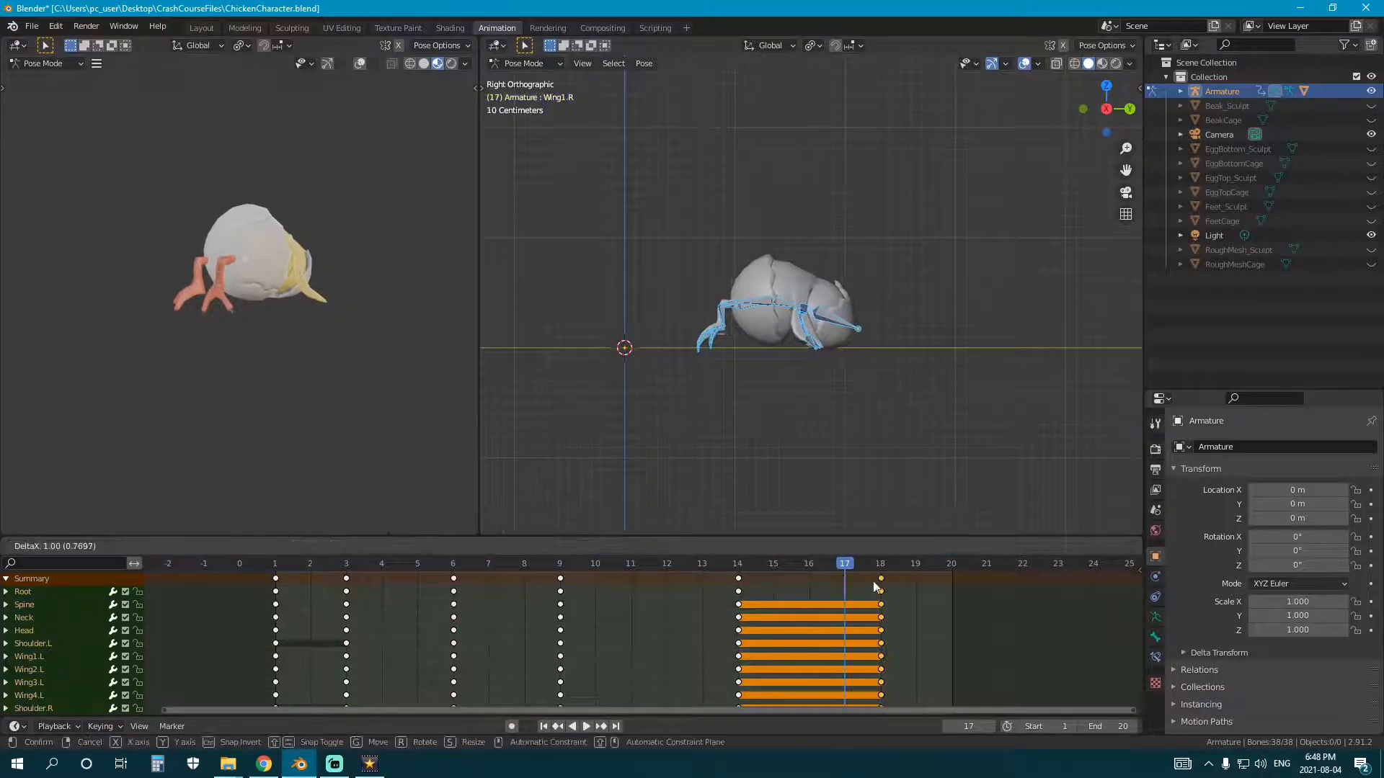
# Step: Rotate the bone at the base of the chick's head at frame 16
pyautogui.press('Left')
pyautogui.scroll(4, 792, 447)
pyautogui.scroll(2, 807, 481)
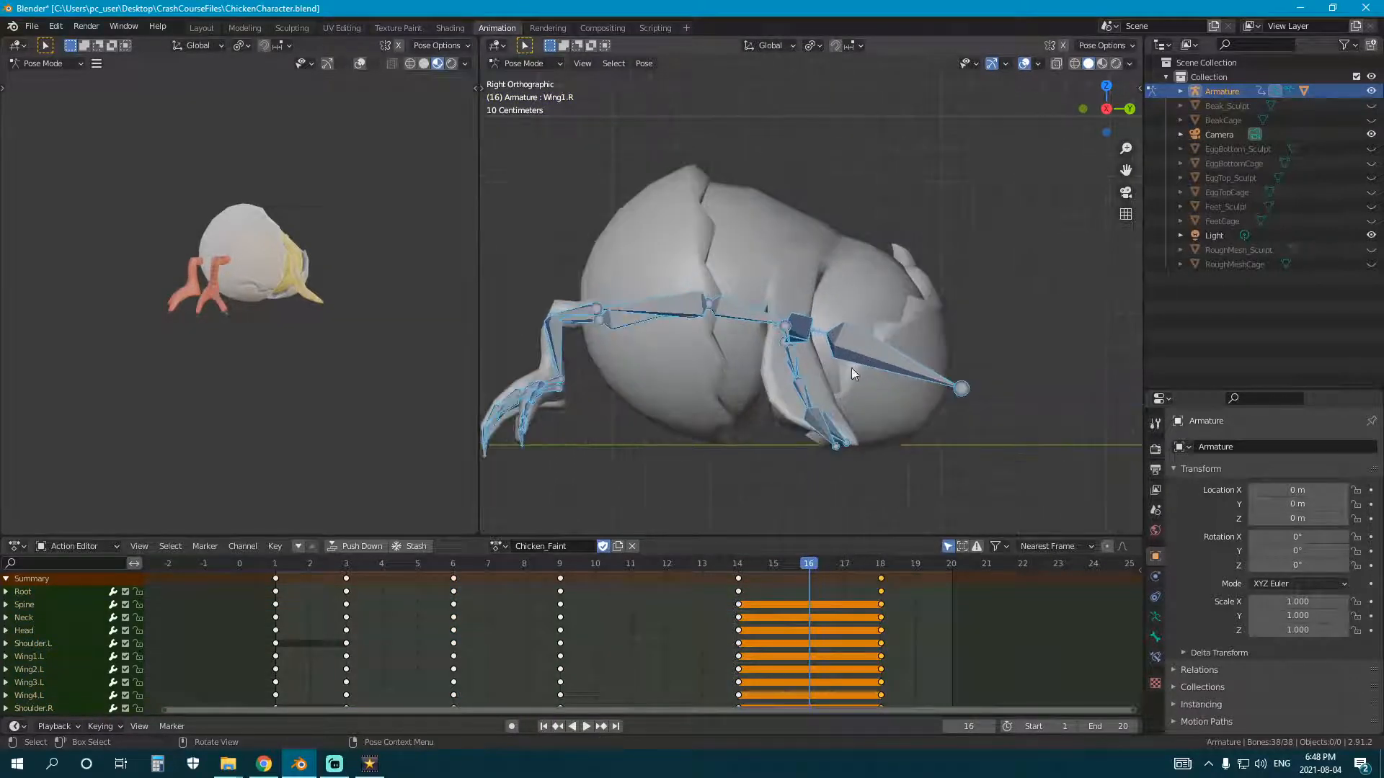
pyautogui.click(840, 339)
pyautogui.press('r')
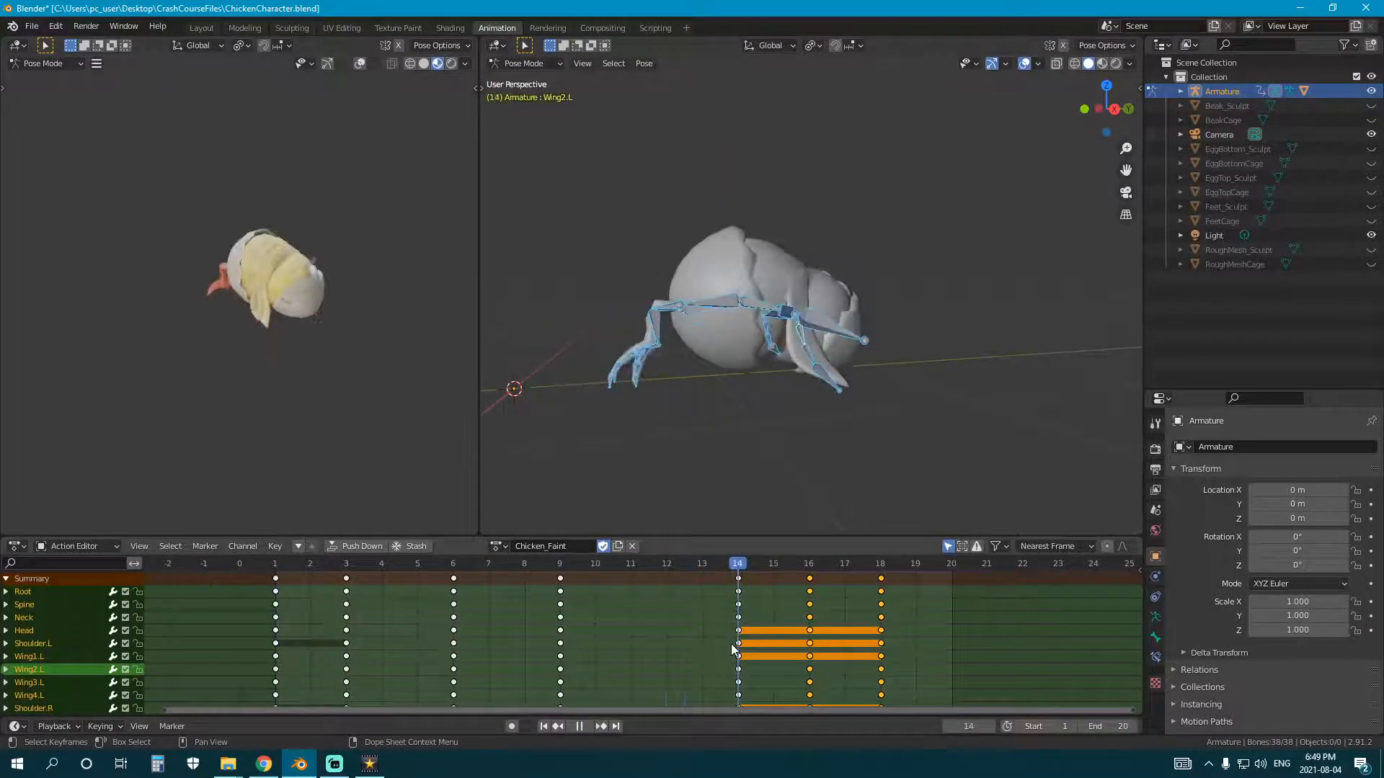
# Step: Scrub and play back the faint action to check the timing of the landing and slide
pyautogui.keyDown('shift'); pyautogui.moveTo(732, 650); pyautogui.dragTo(827, 630, button='right'); pyautogui.keyUp('shift')
pyautogui.press('space')
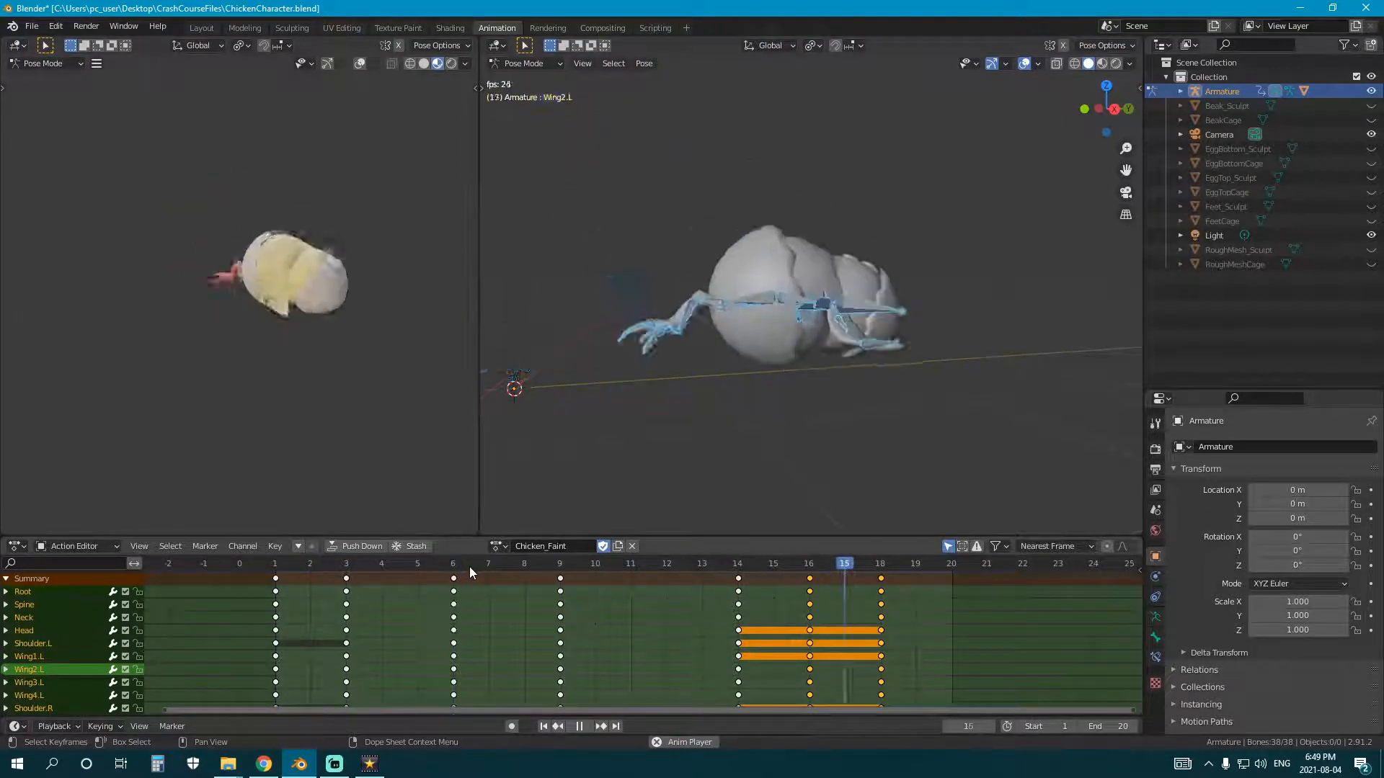
pyautogui.press('space')
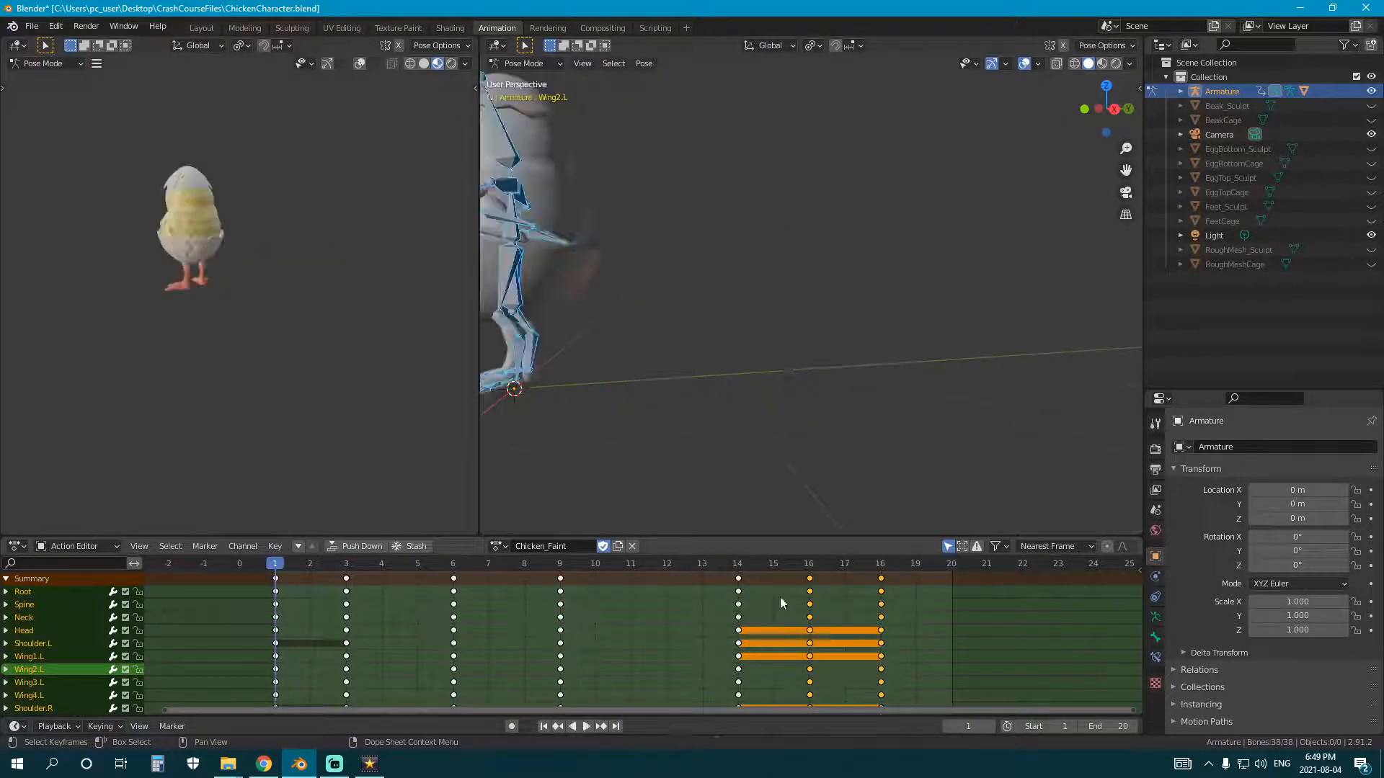
# Step: Try moving the frame 14 keyframes to frame 13, preview the playback, and undo the shift
pyautogui.moveTo(739, 586); pyautogui.dragTo(703, 586)
pyautogui.press('space')
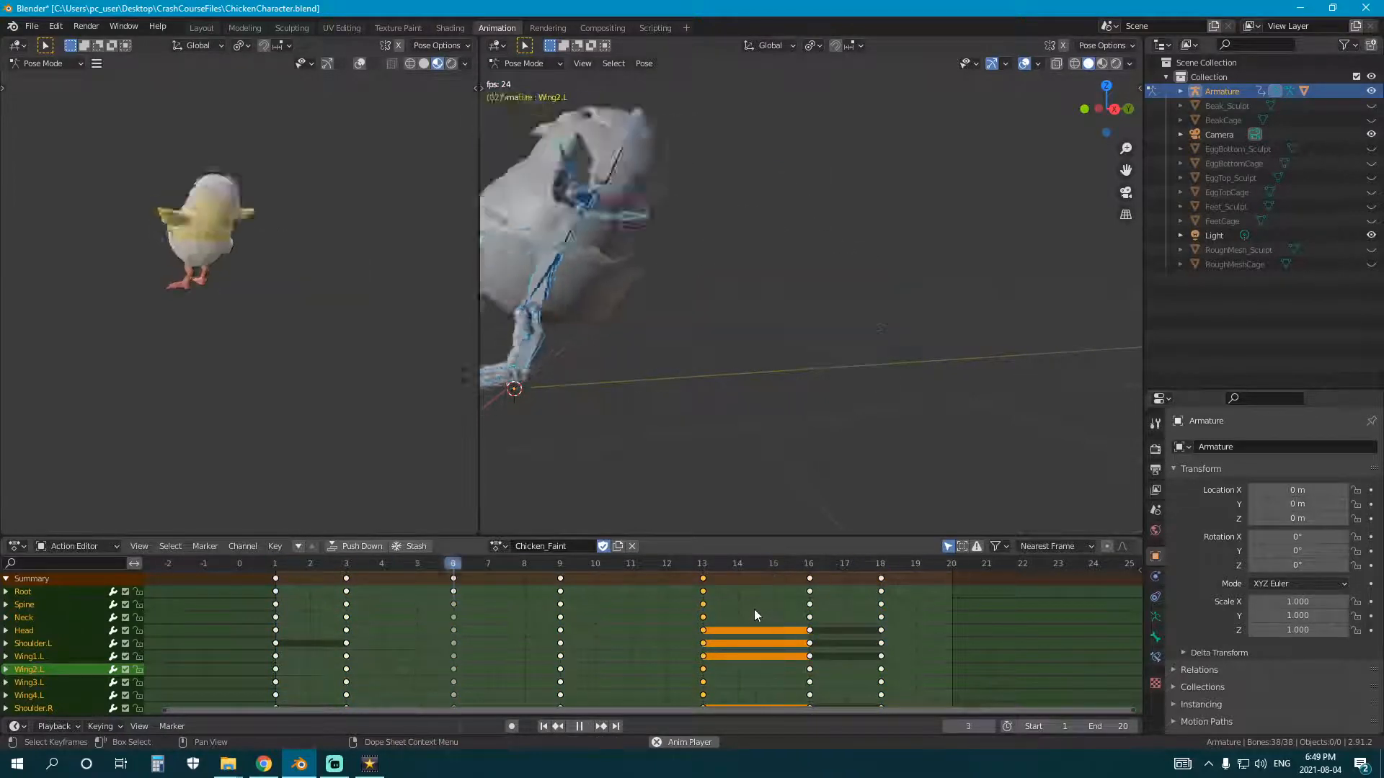
pyautogui.hotkey('ctrl', 'z')
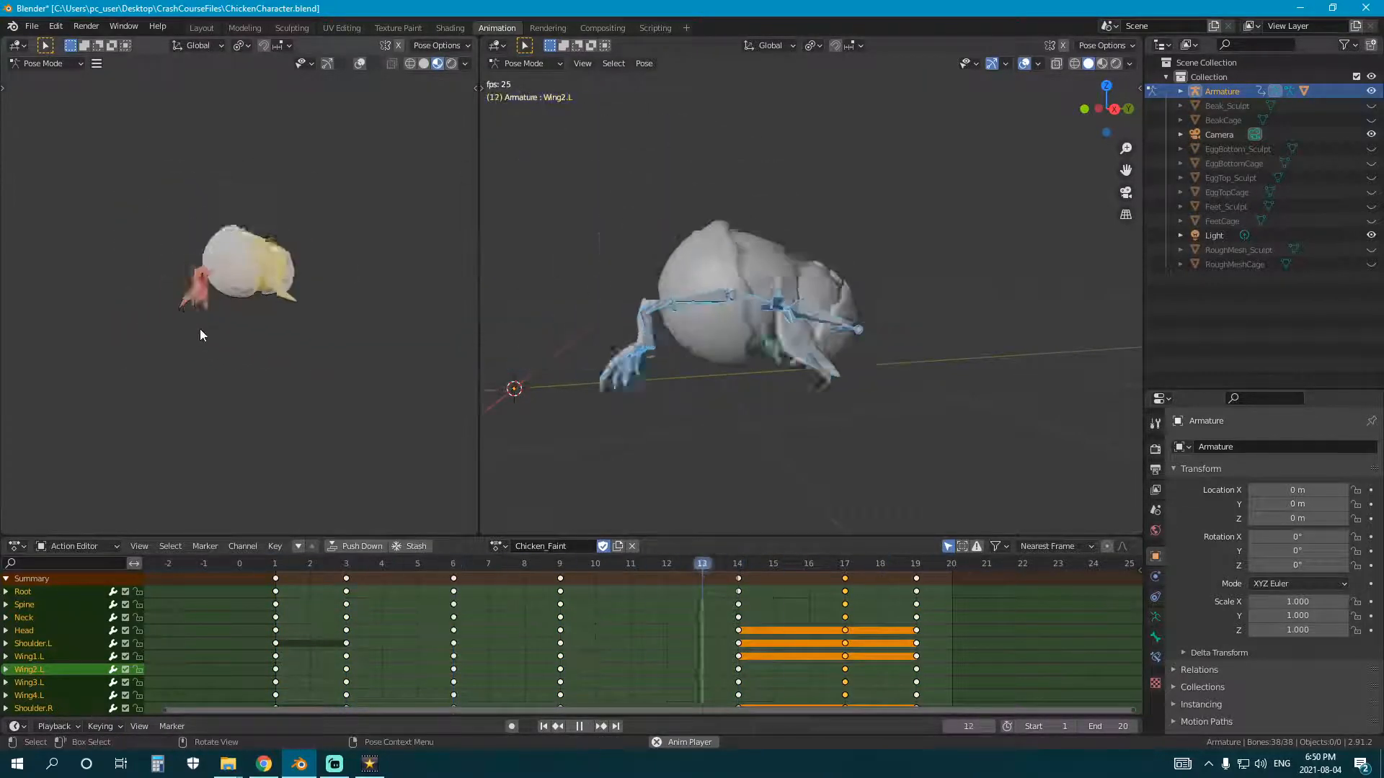
# Step: Copy the fallen chick's pose and paste it onto all bones at frame 17
pyautogui.press('space')
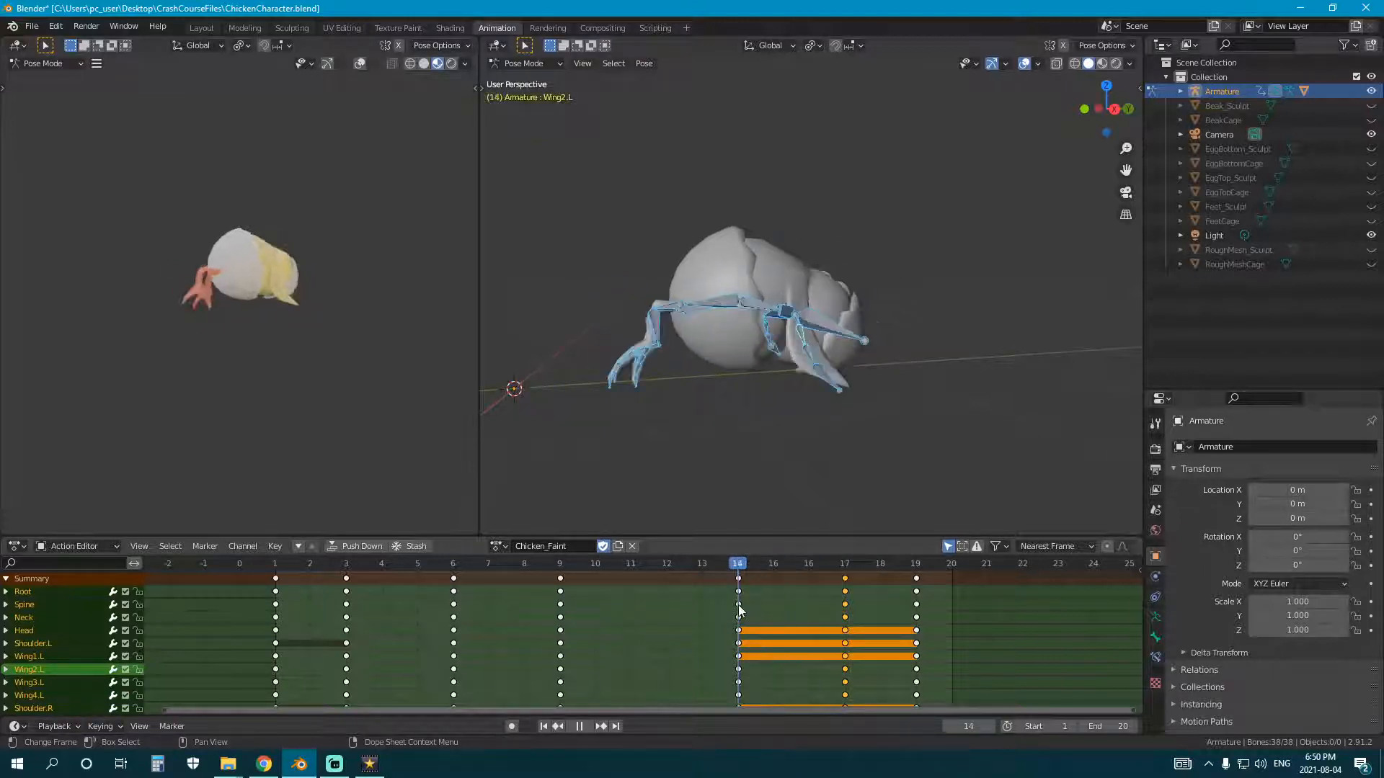
pyautogui.press('space')
pyautogui.hotkey('ctrl', 'c')
pyautogui.press('Up')
pyautogui.hotkey('ctrl', 'v')
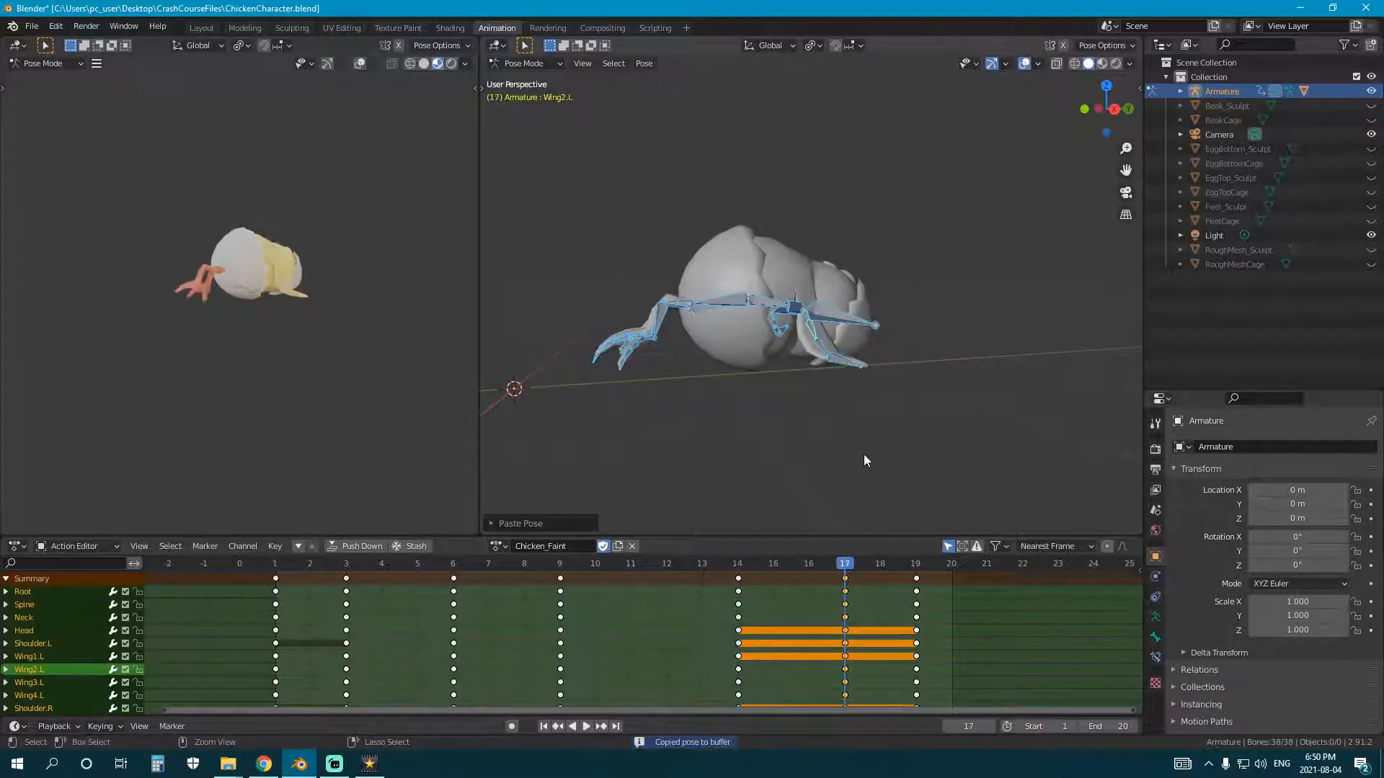
pyautogui.press('i')
pyautogui.click(859, 456)
# Step: Exclude the Root bone from the selection and insert Location & Rotation keyframes for the remaining bones at frame 17
pyautogui.moveTo(572, 253); pyautogui.dragTo(729, 305, button='middle')
pyautogui.scroll(4, 730, 306)
pyautogui.keyDown('shift'); pyautogui.click(628, 286); pyautogui.keyUp('shift')
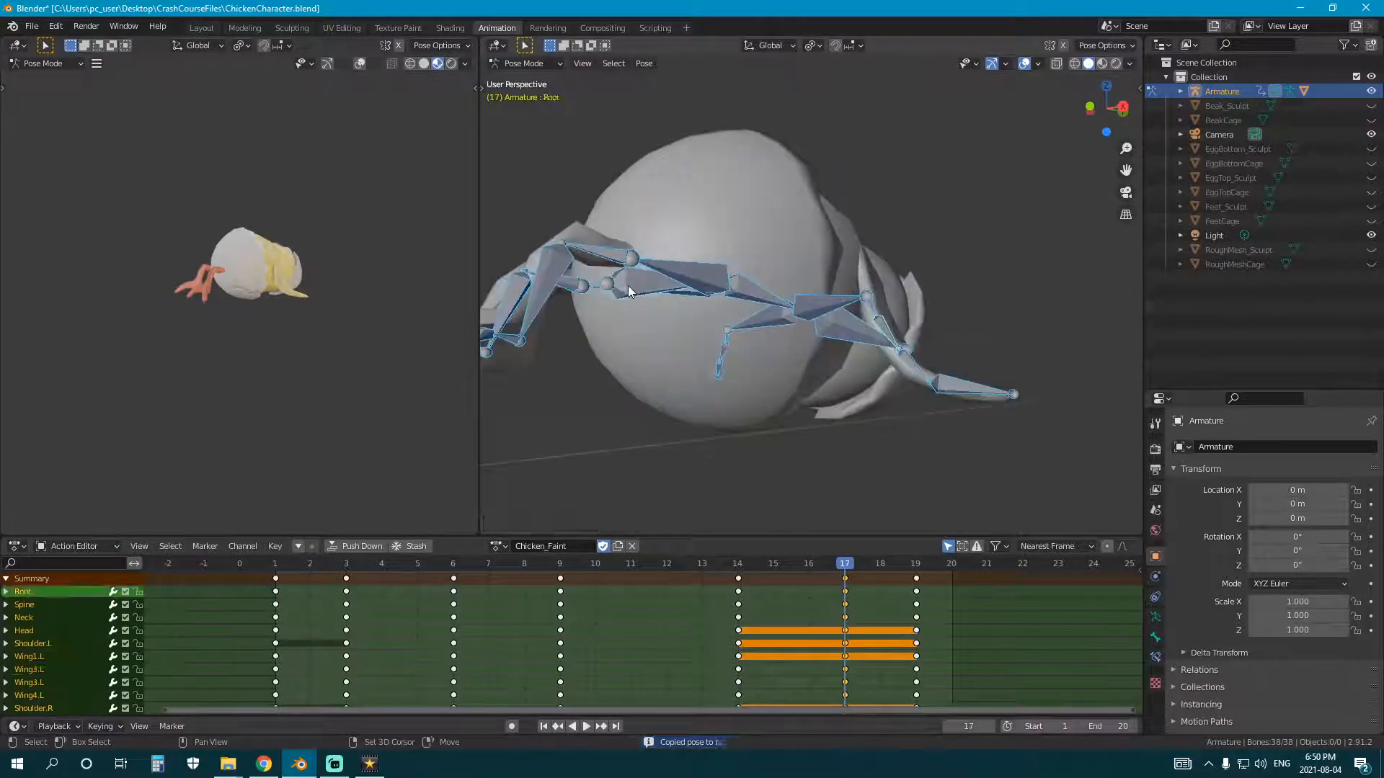
pyautogui.keyDown('shift'); pyautogui.click(629, 285); pyautogui.keyUp('shift')
pyautogui.press('KP_3')
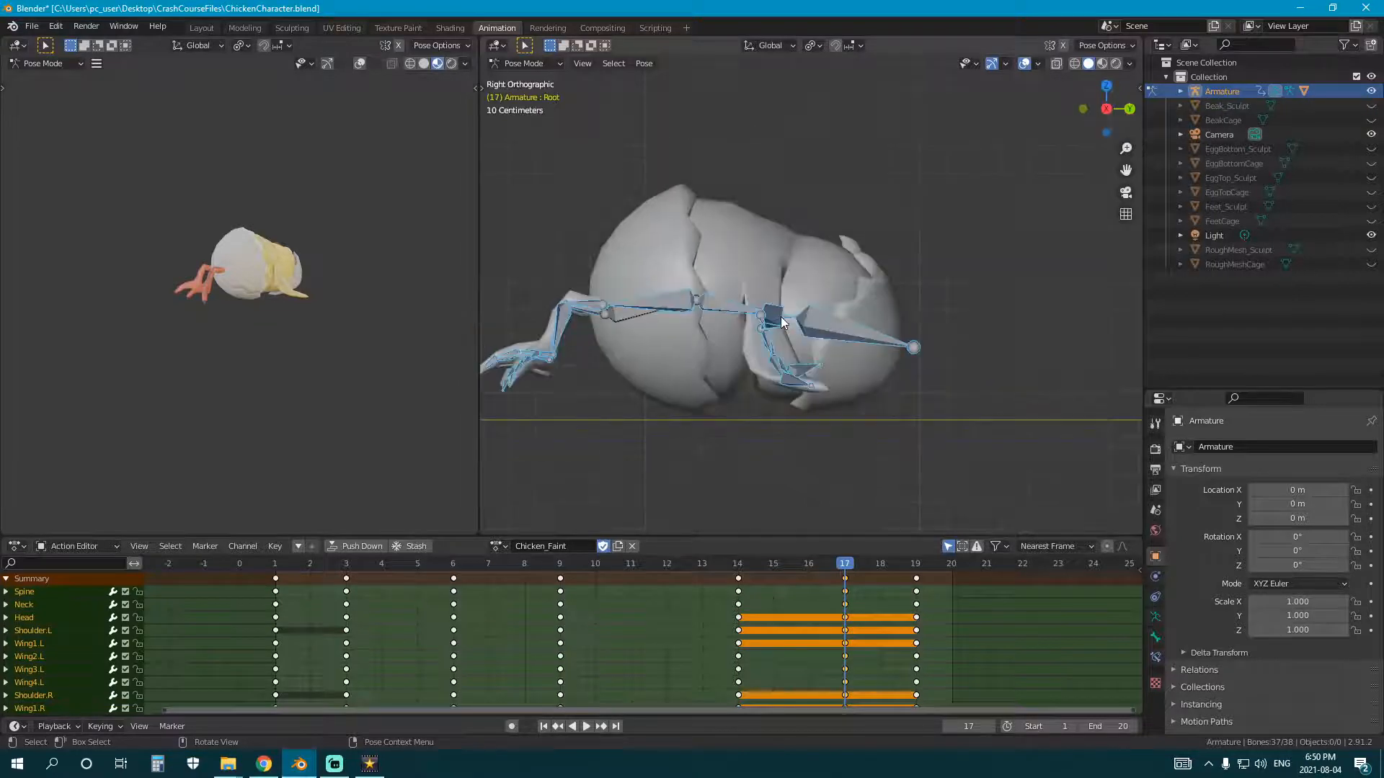
pyautogui.press('i')
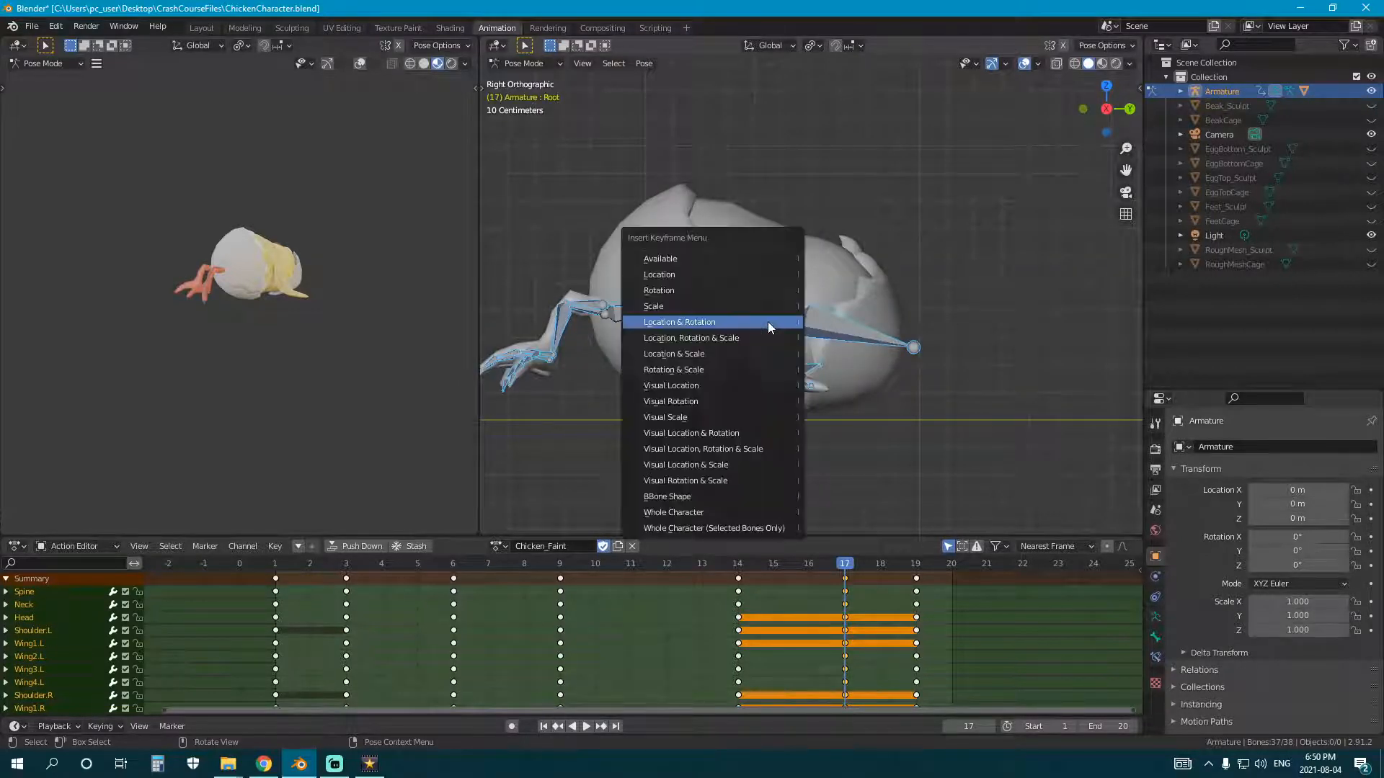
pyautogui.click(767, 318)
# Step: Scrub the motion from frame 17 to frame 19 and save the file
pyautogui.press('space')
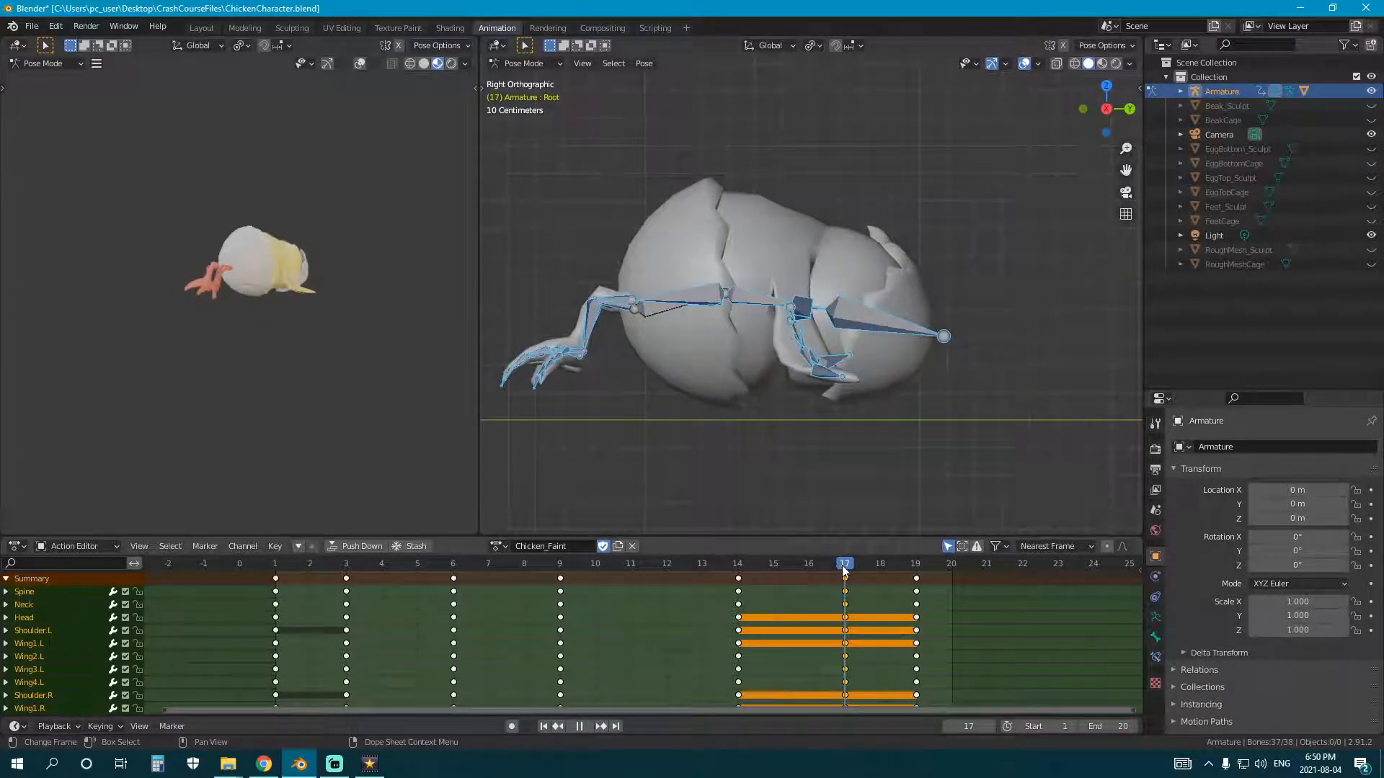
pyautogui.moveTo(843, 571); pyautogui.dragTo(916, 577)
pyautogui.hotkey('ctrl', 's')
# Step: Select all bones and play back the complete Chicken_Faint action from side and perspective angles
pyautogui.scroll(-4, 578, 351)
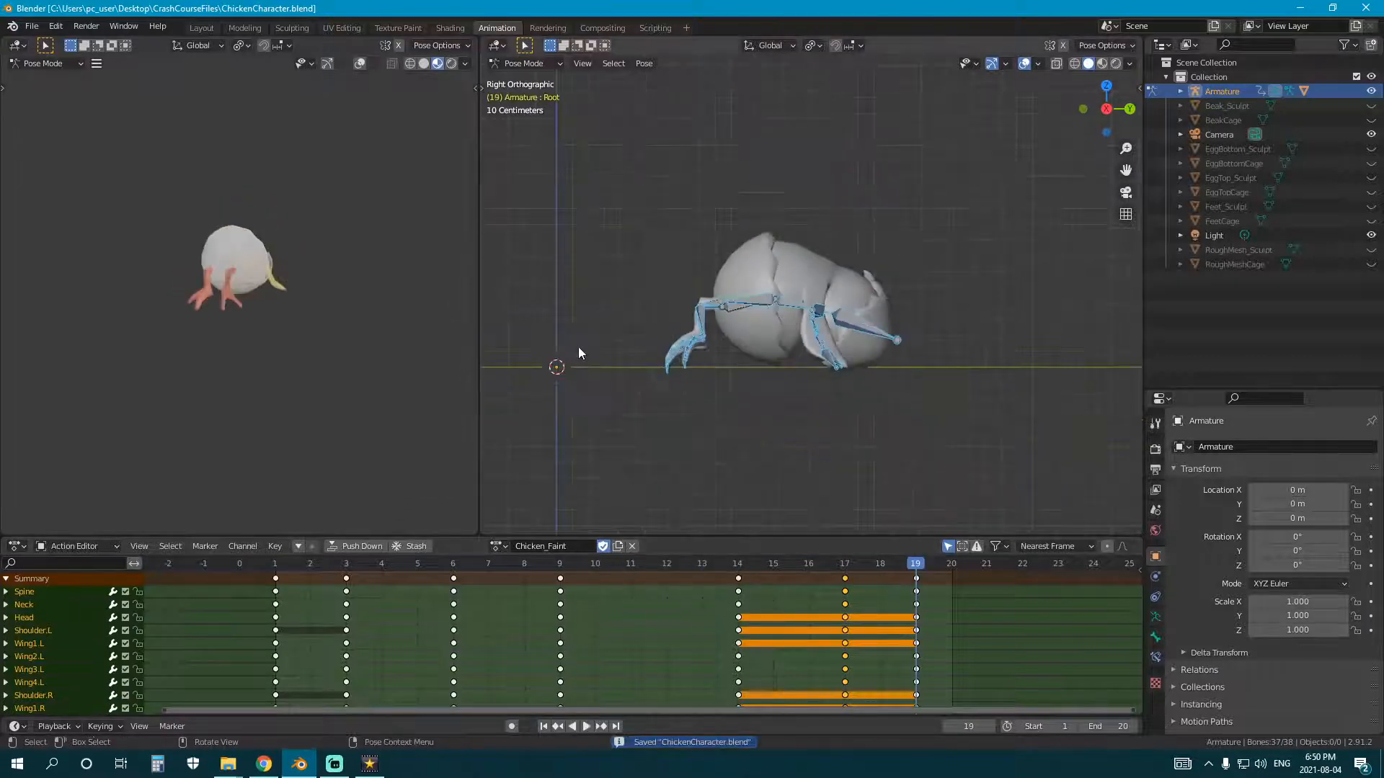
pyautogui.keyDown('shift'); pyautogui.moveTo(602, 343); pyautogui.dragTo(711, 396, button='middle'); pyautogui.keyUp('shift')
pyautogui.scroll(1, 720, 400)
pyautogui.press('a')
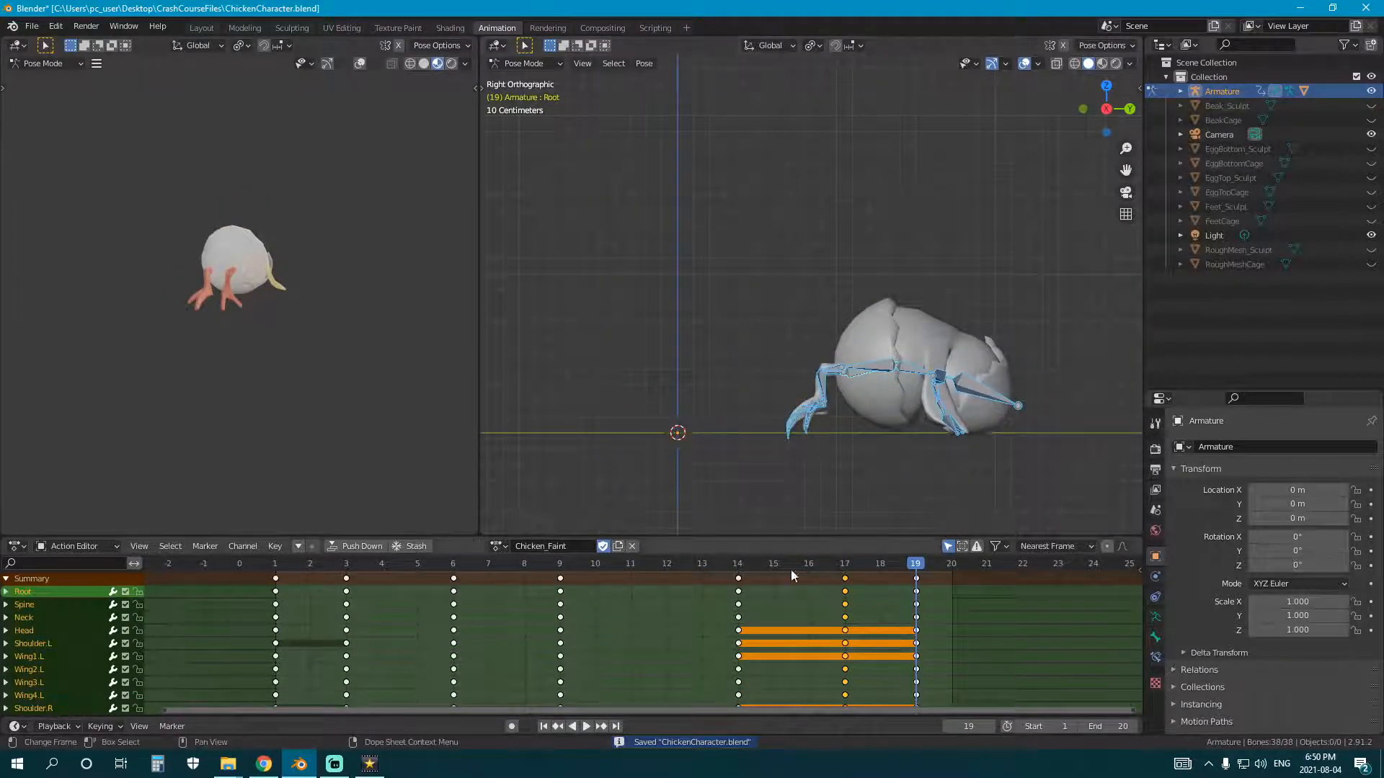
pyautogui.press('space')
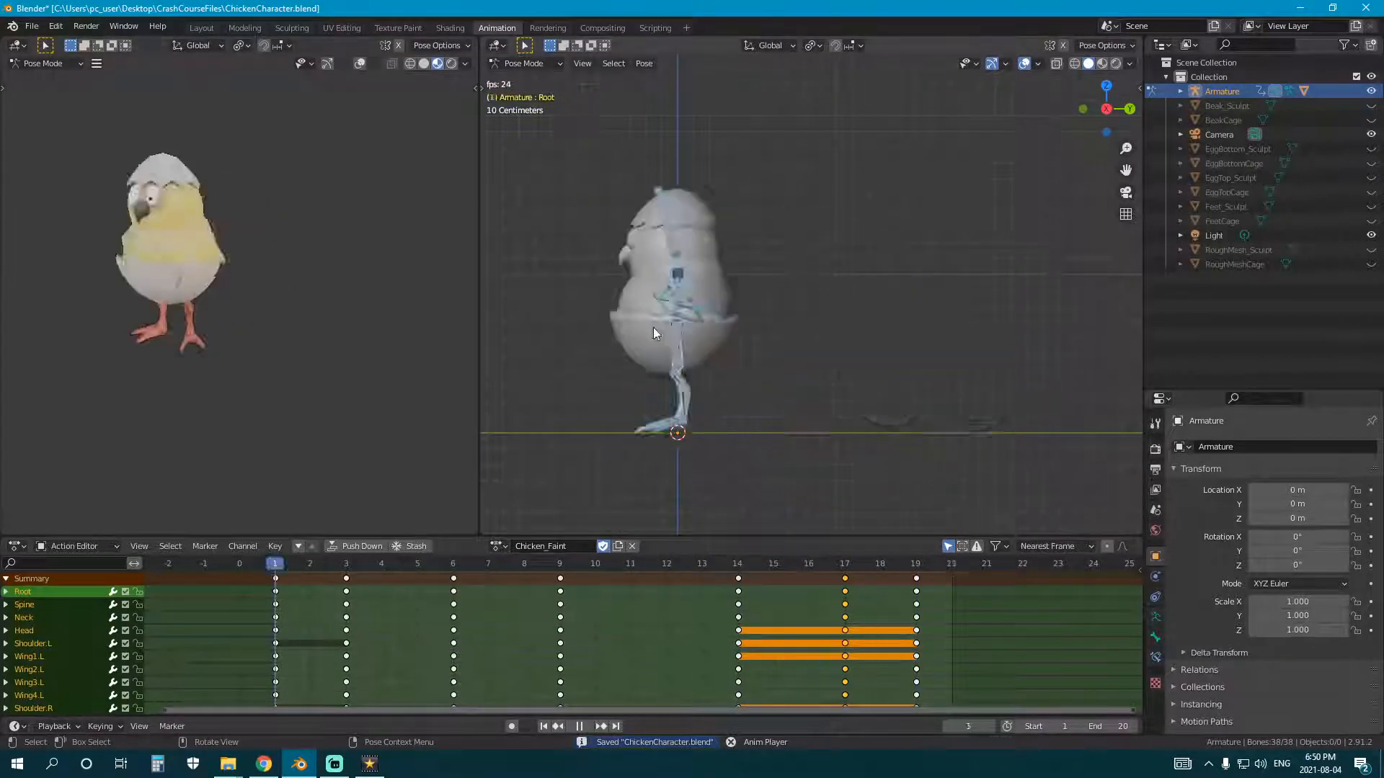
pyautogui.moveTo(653, 332); pyautogui.dragTo(764, 334, button='middle')
pyautogui.press('space')
# Step: Load the Chicken_Idle action in right side view, with all bones selected and its keyframes deselected
pyautogui.click(498, 546)
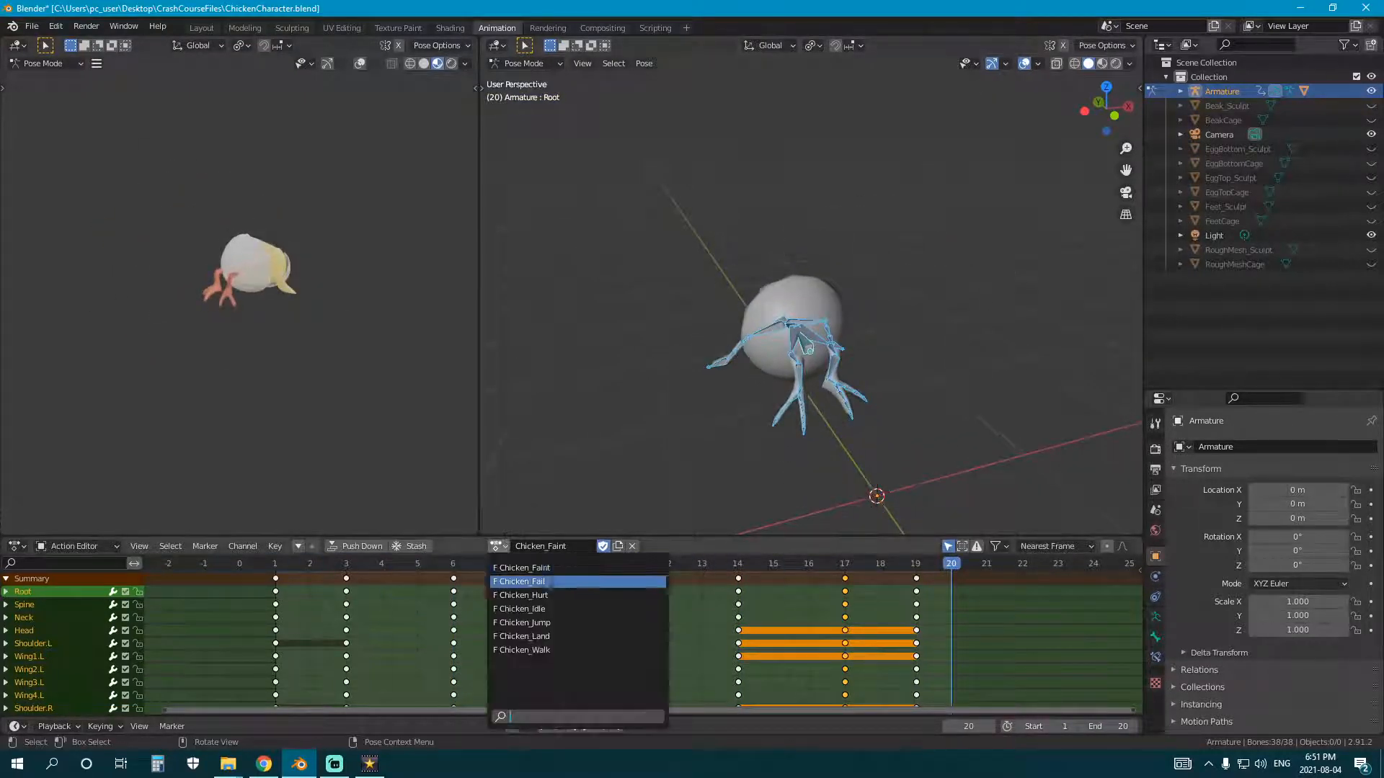
pyautogui.click(579, 609)
pyautogui.press('KP_3')
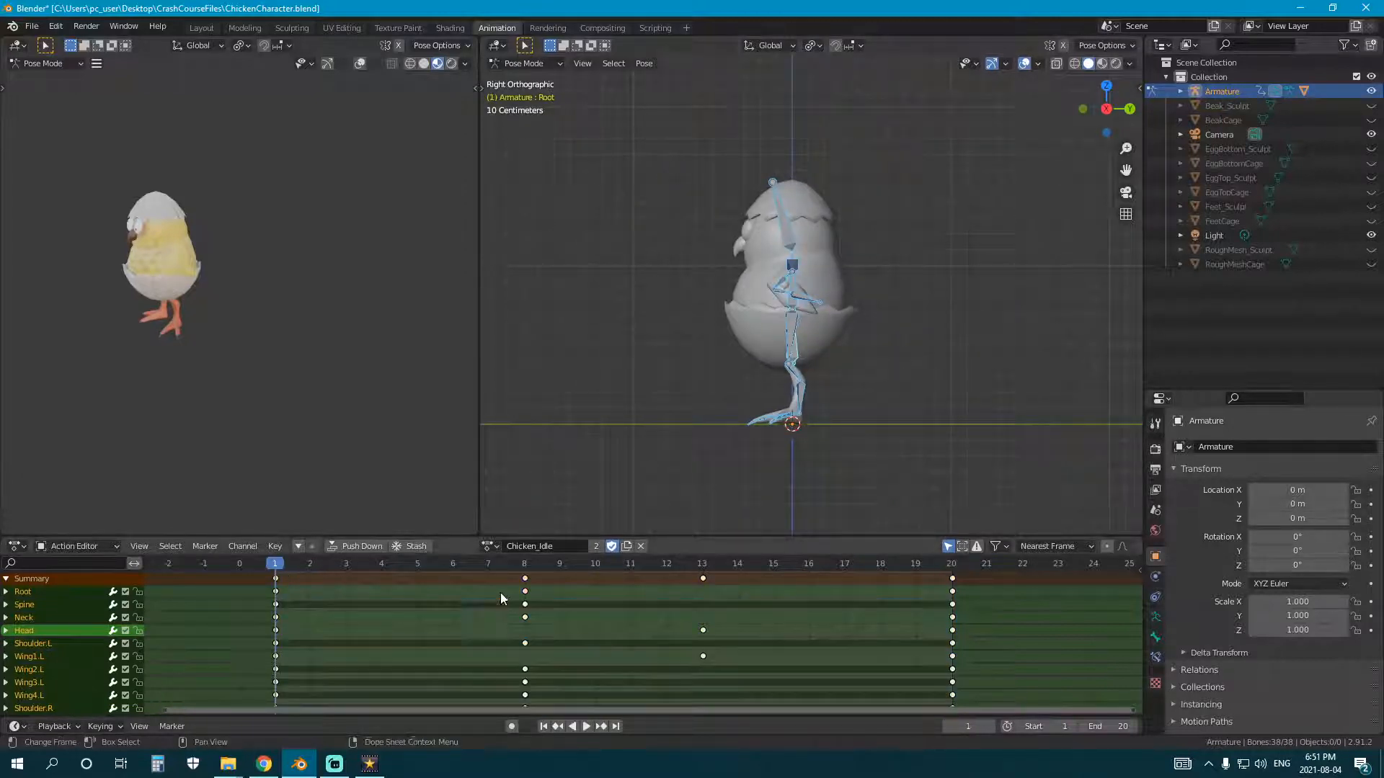
pyautogui.press('a')
pyautogui.press('c')
pyautogui.click(643, 427)
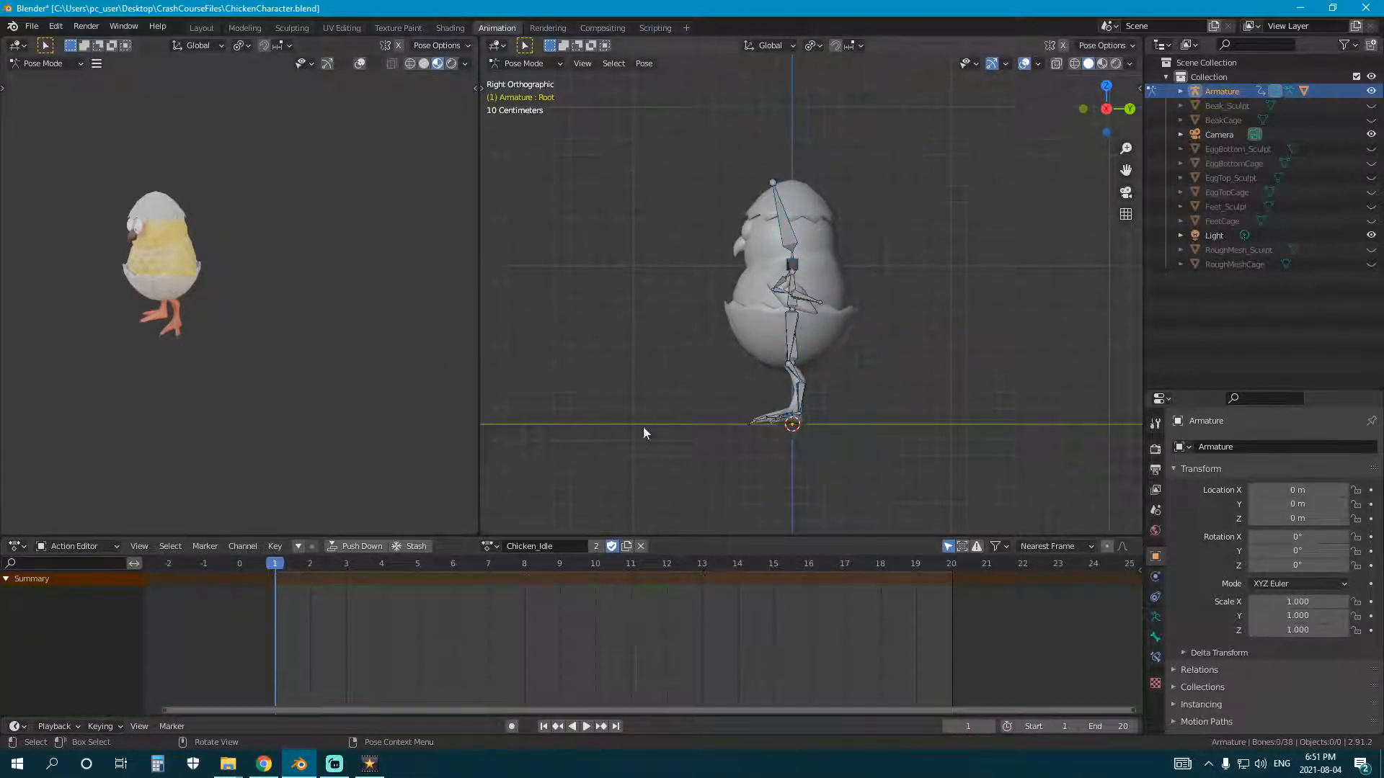
pyautogui.press('a')
pyautogui.hotkey('alt', 'a')
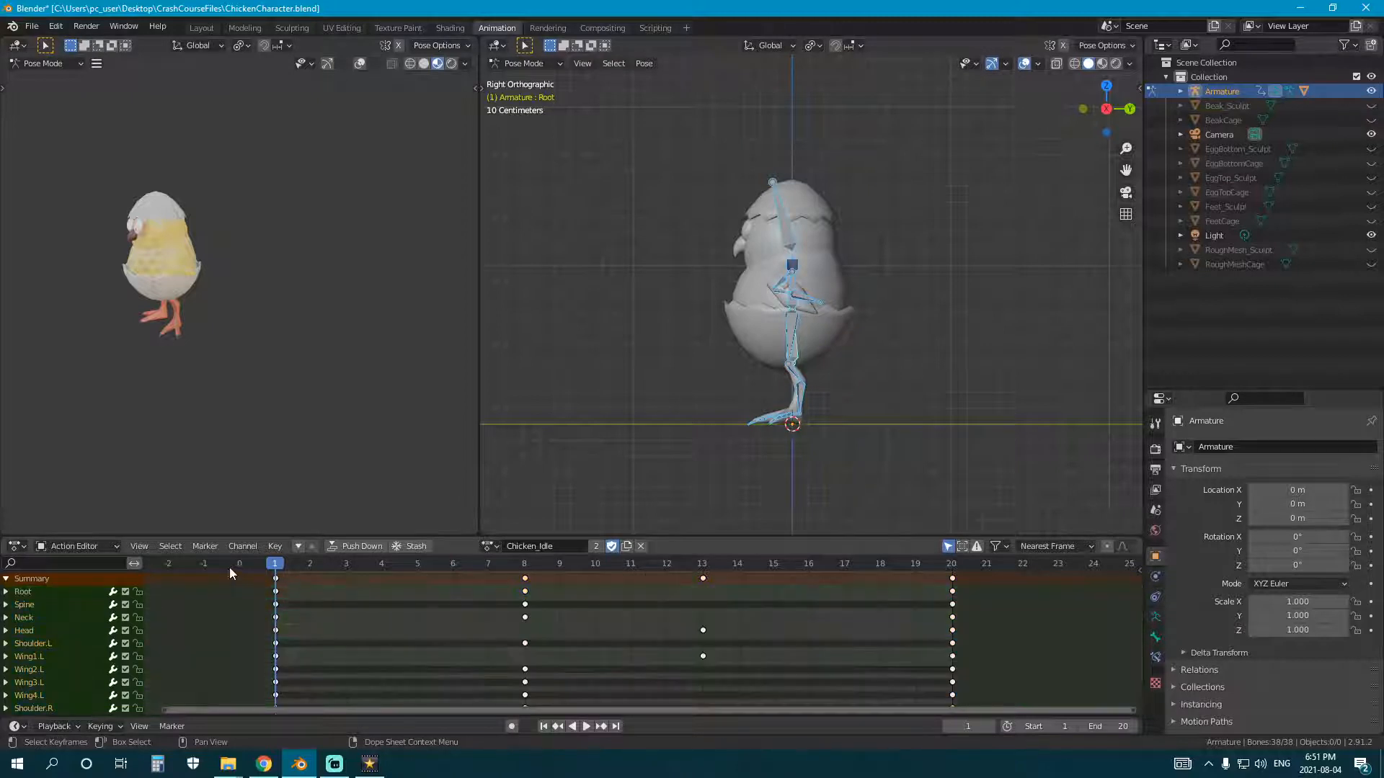
# Step: Duplicate the Chicken_Idle action as a new action and rename the copy Chicken_Attack, with its fake user enabled
pyautogui.click(491, 546)
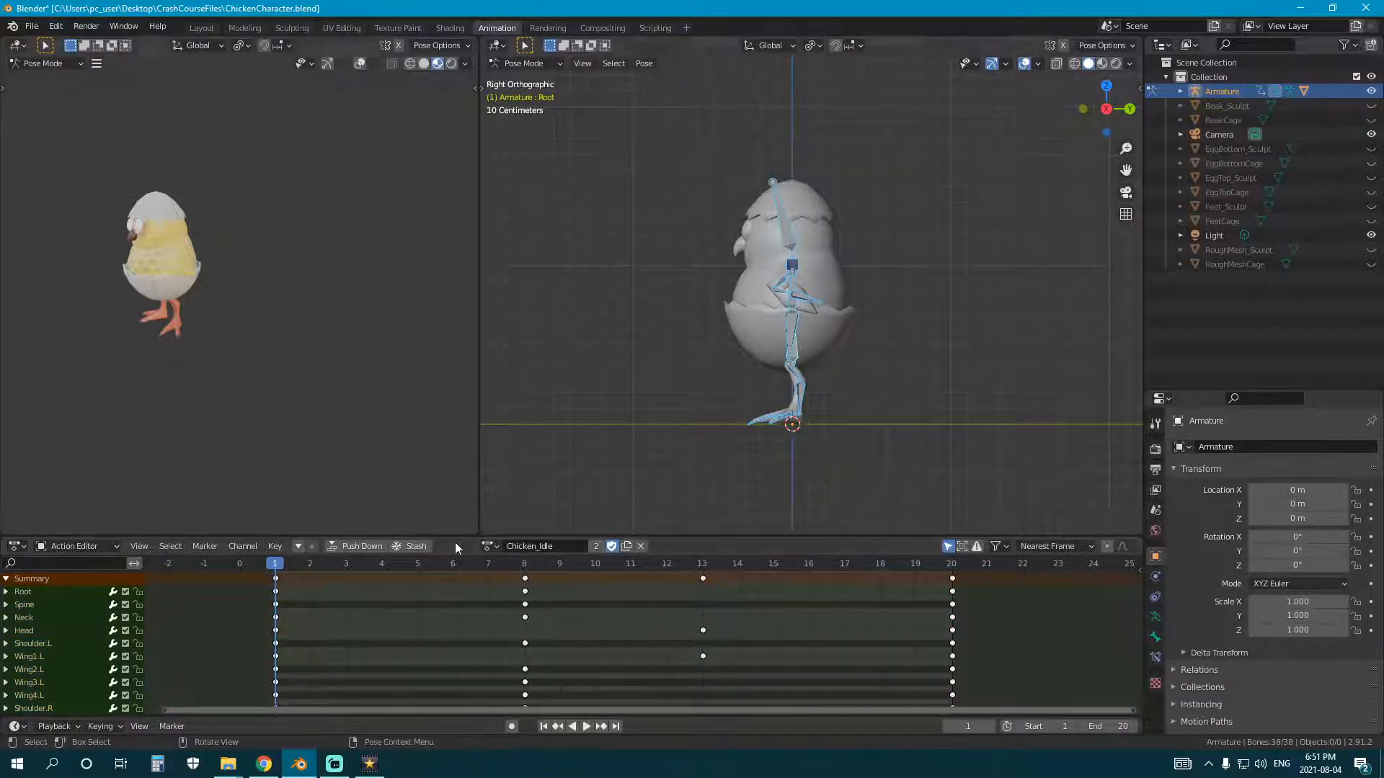
pyautogui.click(490, 546)
pyautogui.click(523, 609)
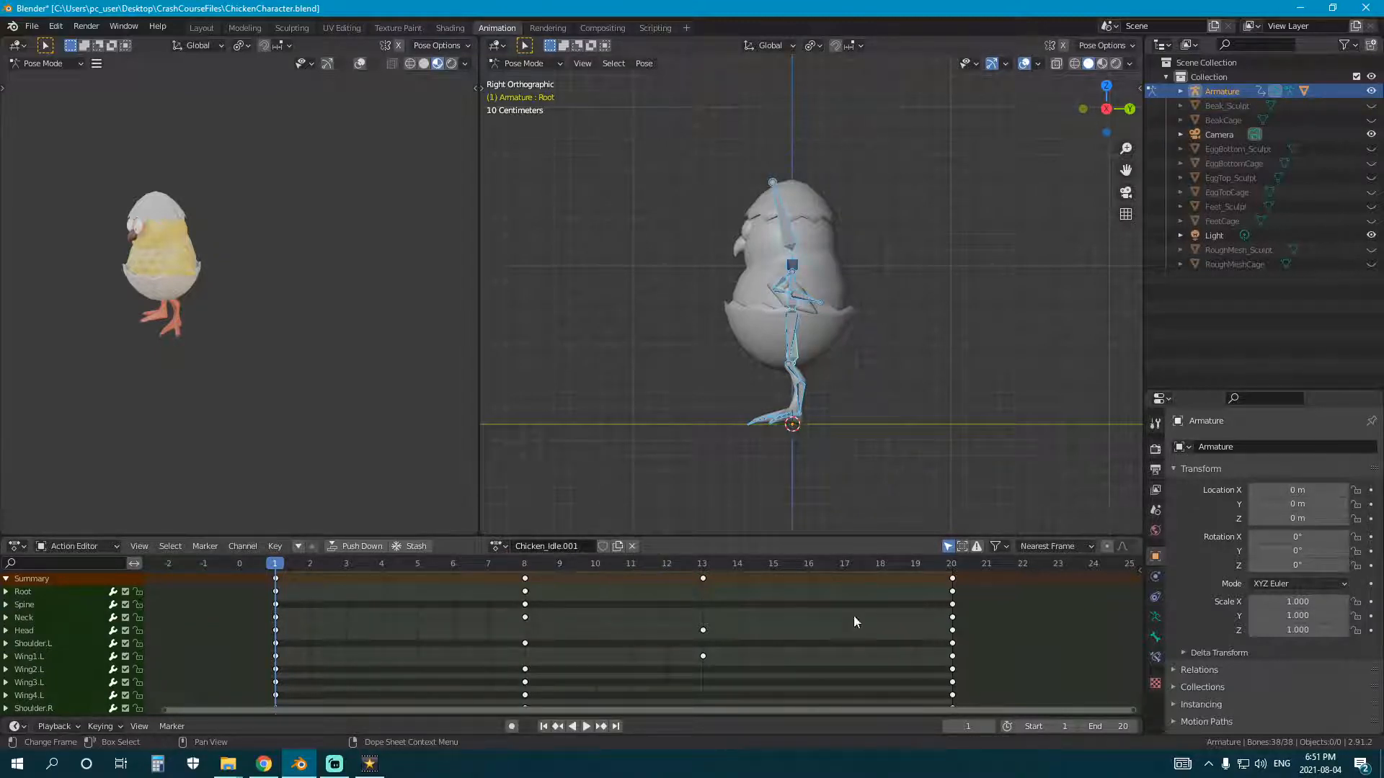
pyautogui.click(566, 545)
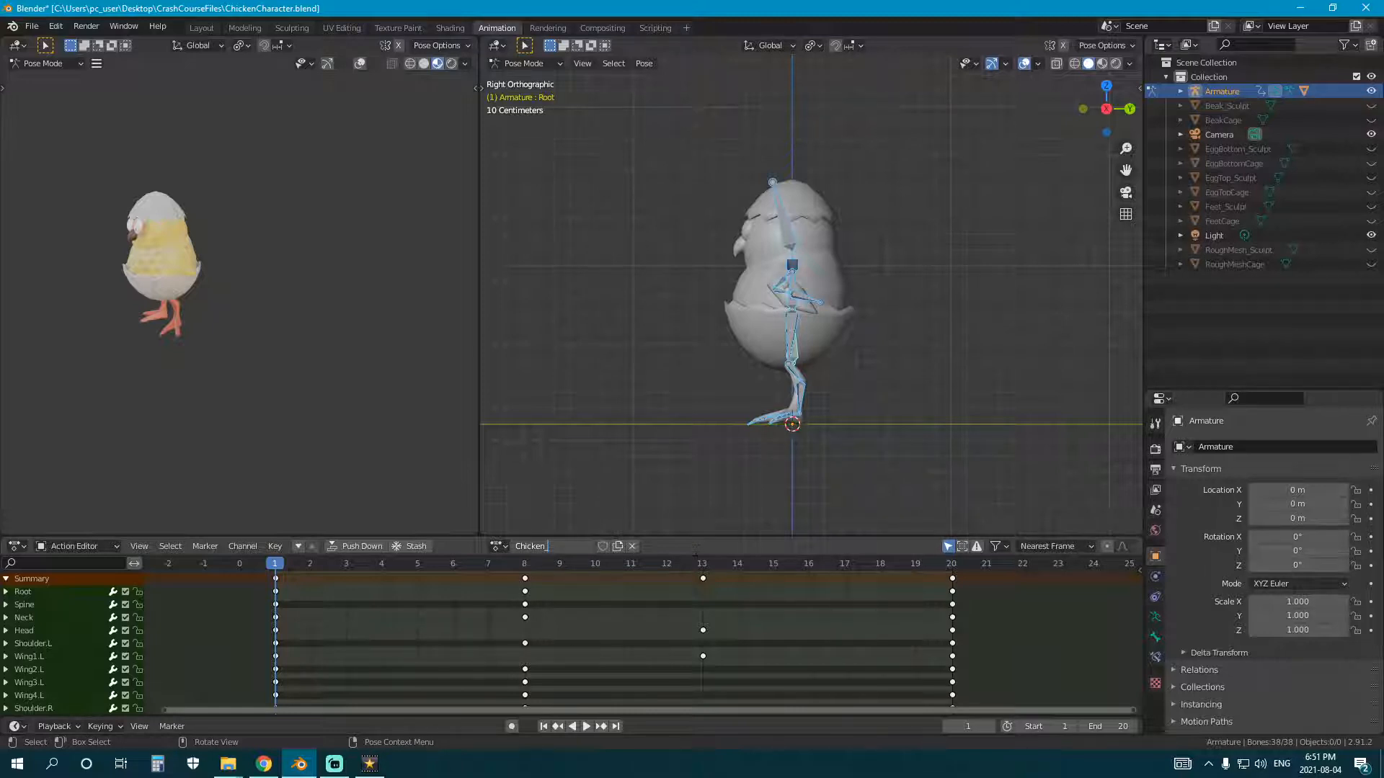
pyautogui.click(508, 594)
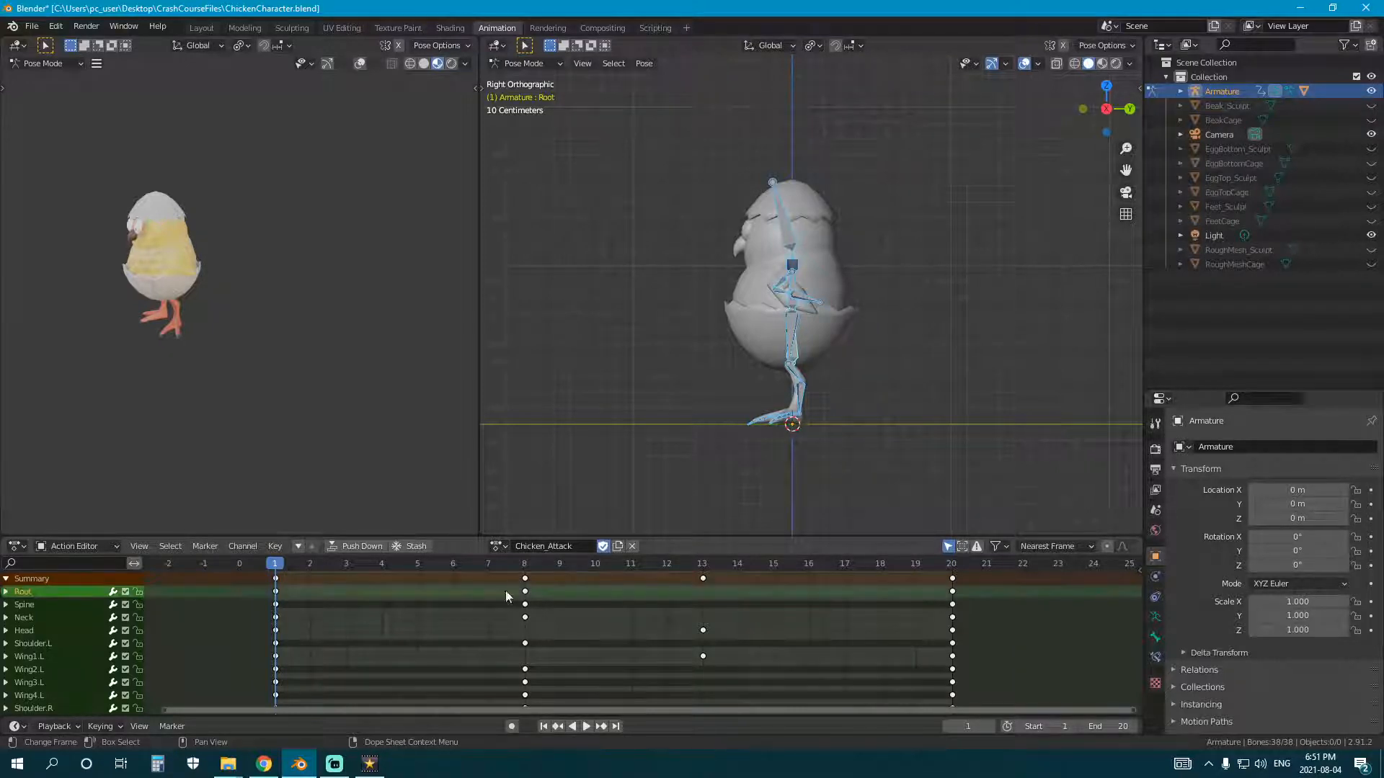
# Step: Delete every keyframe after frame 1 in the Chicken_Attack action
pyautogui.press('space')
pyautogui.keyDown('alt'); pyautogui.click(543, 614); pyautogui.keyUp('alt')
pyautogui.press('Escape')
pyautogui.press('x')
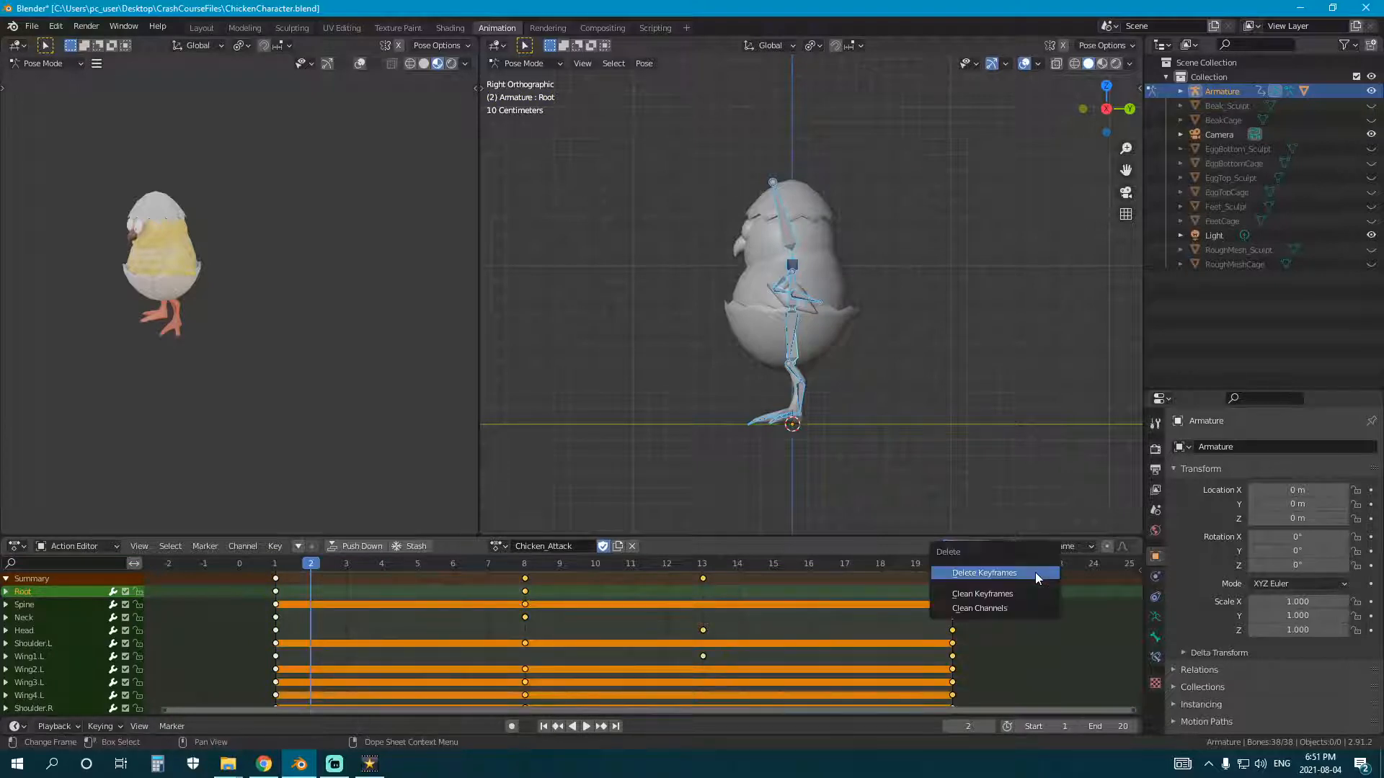
pyautogui.click(1035, 572)
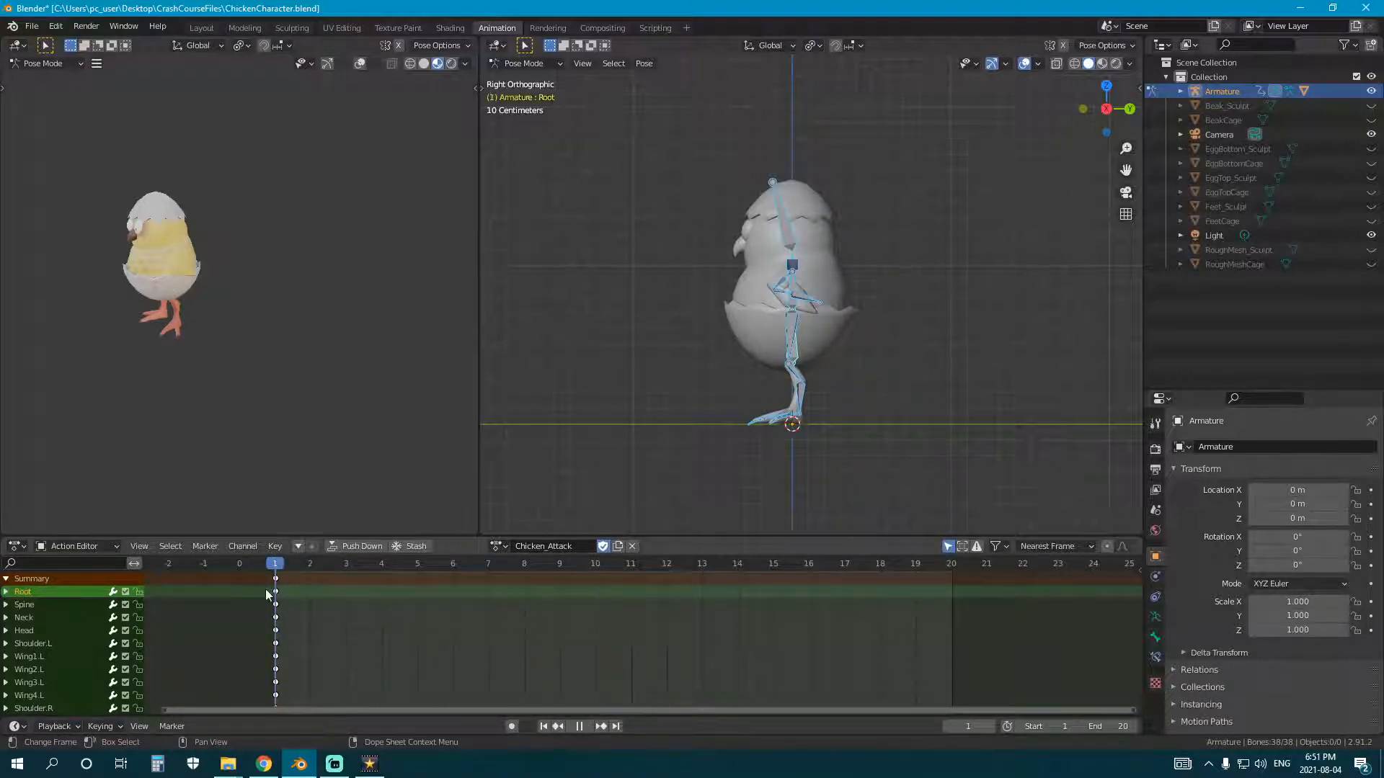
# Step: Stop the playback, inspect the chick closely in both viewports, and deselect all of its bones
pyautogui.press('space')
pyautogui.scroll(2, 731, 419)
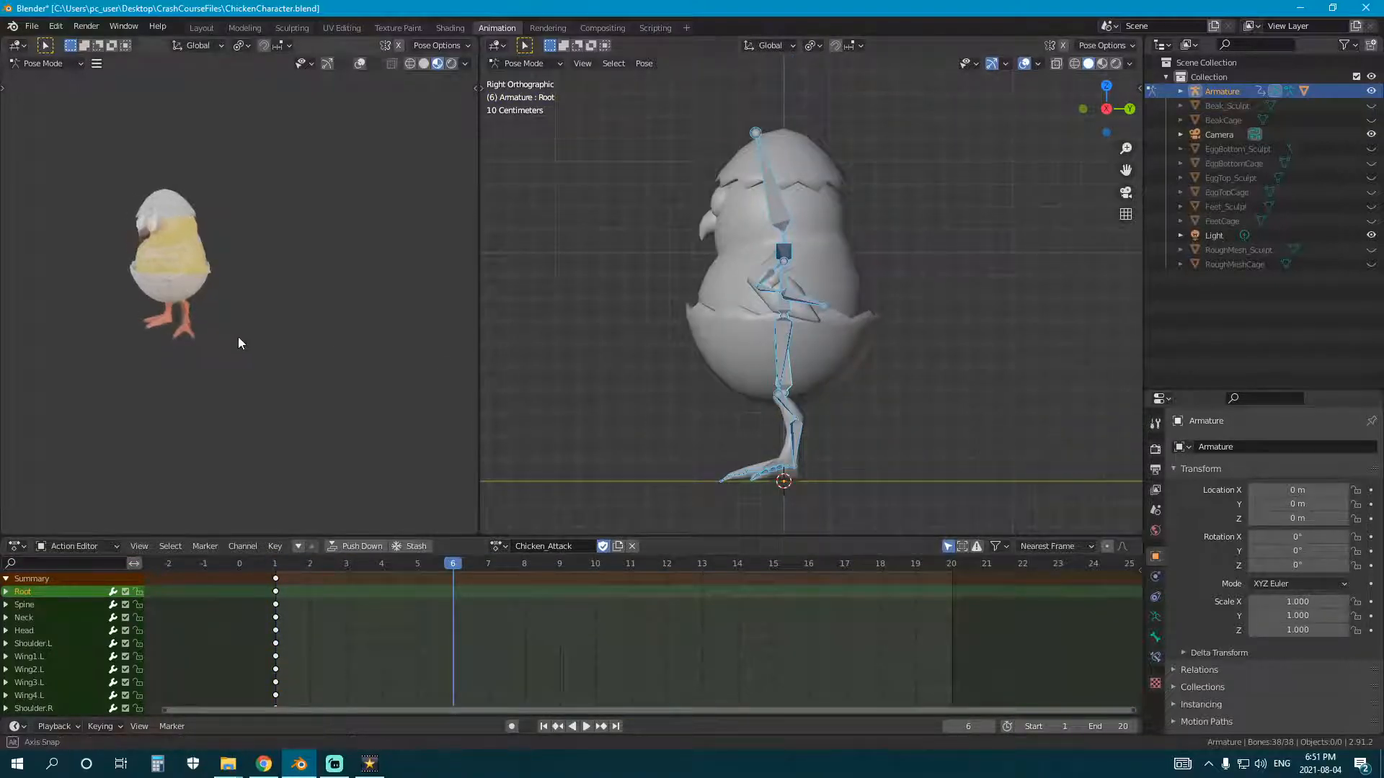
pyautogui.scroll(2, 281, 346)
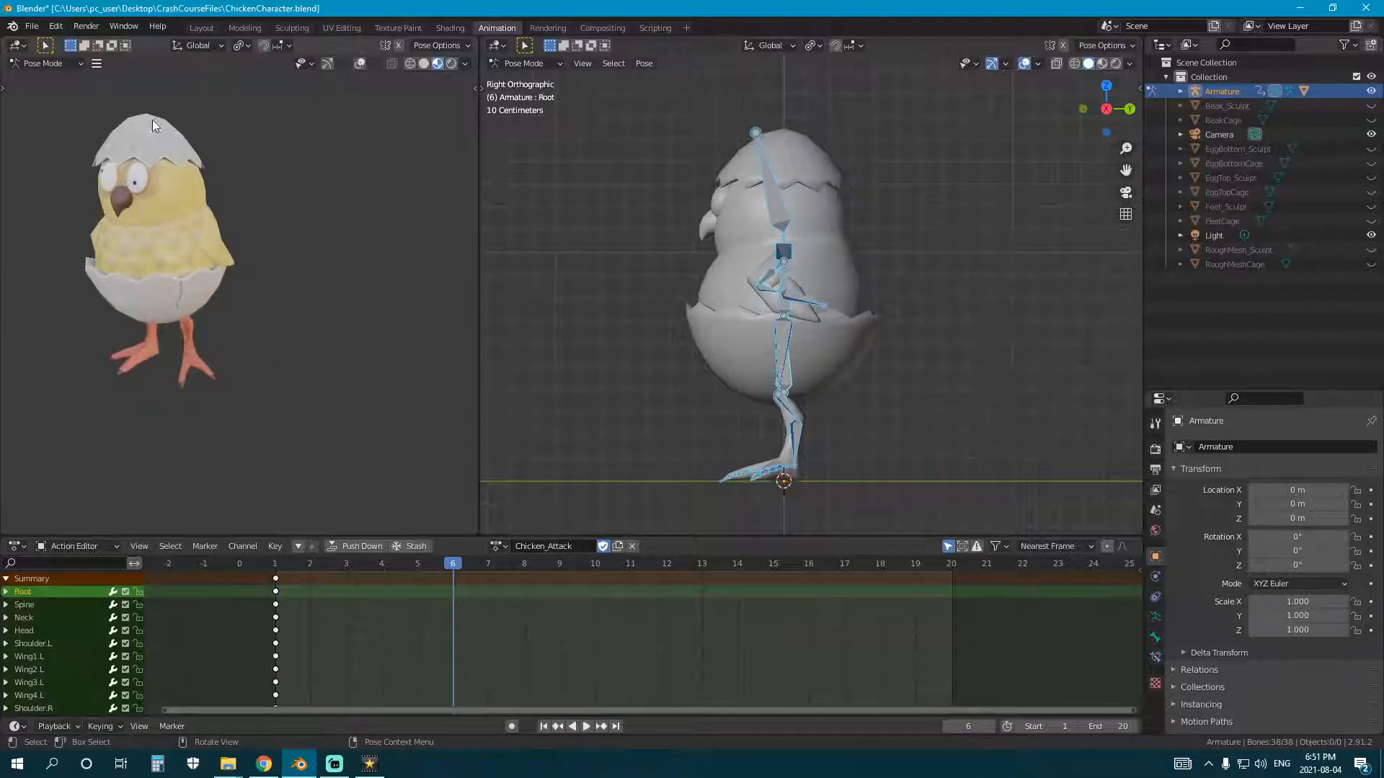
pyautogui.scroll(3, 768, 285)
pyautogui.scroll(-5, 741, 282)
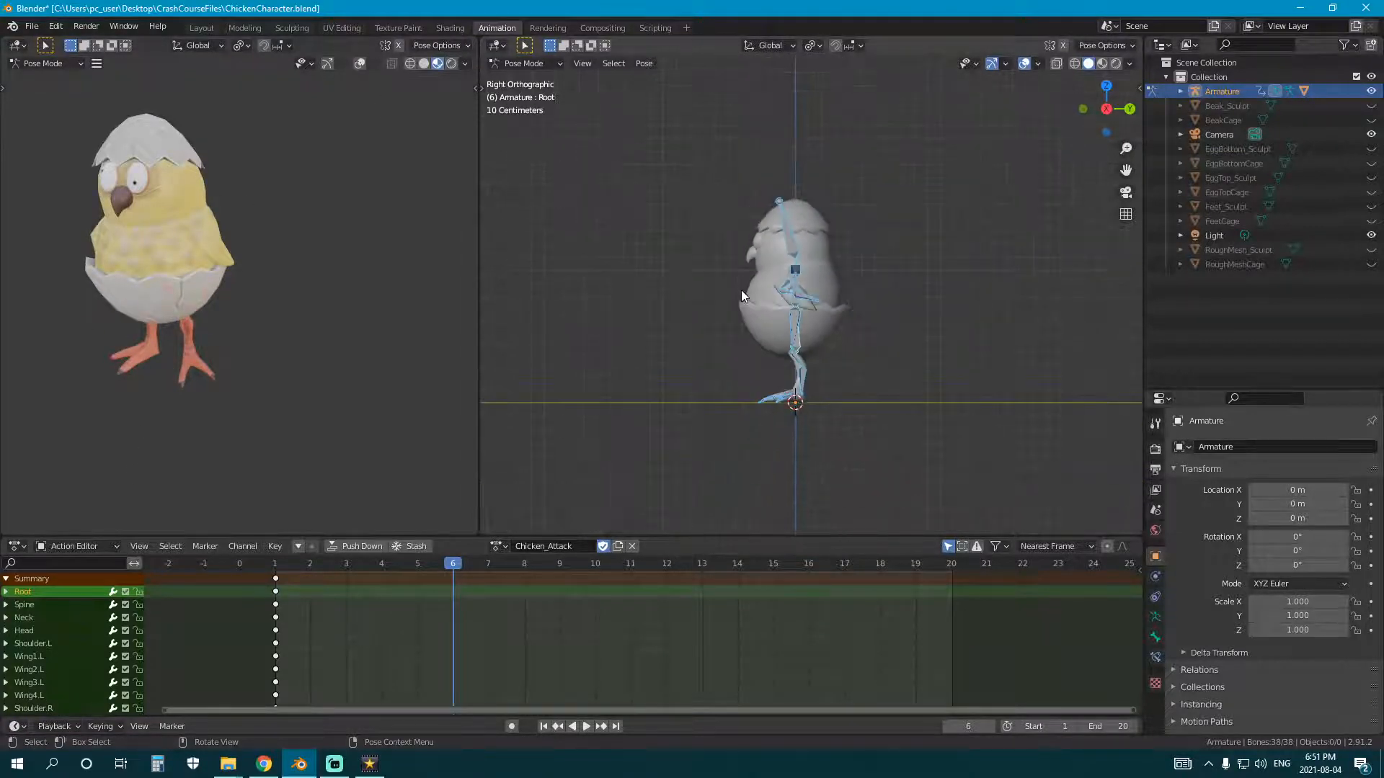
pyautogui.scroll(4, 672, 356)
pyautogui.scroll(-3, 671, 356)
pyautogui.keyDown('shift'); pyautogui.moveTo(590, 320); pyautogui.dragTo(829, 289, button='middle'); pyautogui.keyUp('shift')
pyautogui.scroll(-2, 825, 333)
pyautogui.click(996, 344)
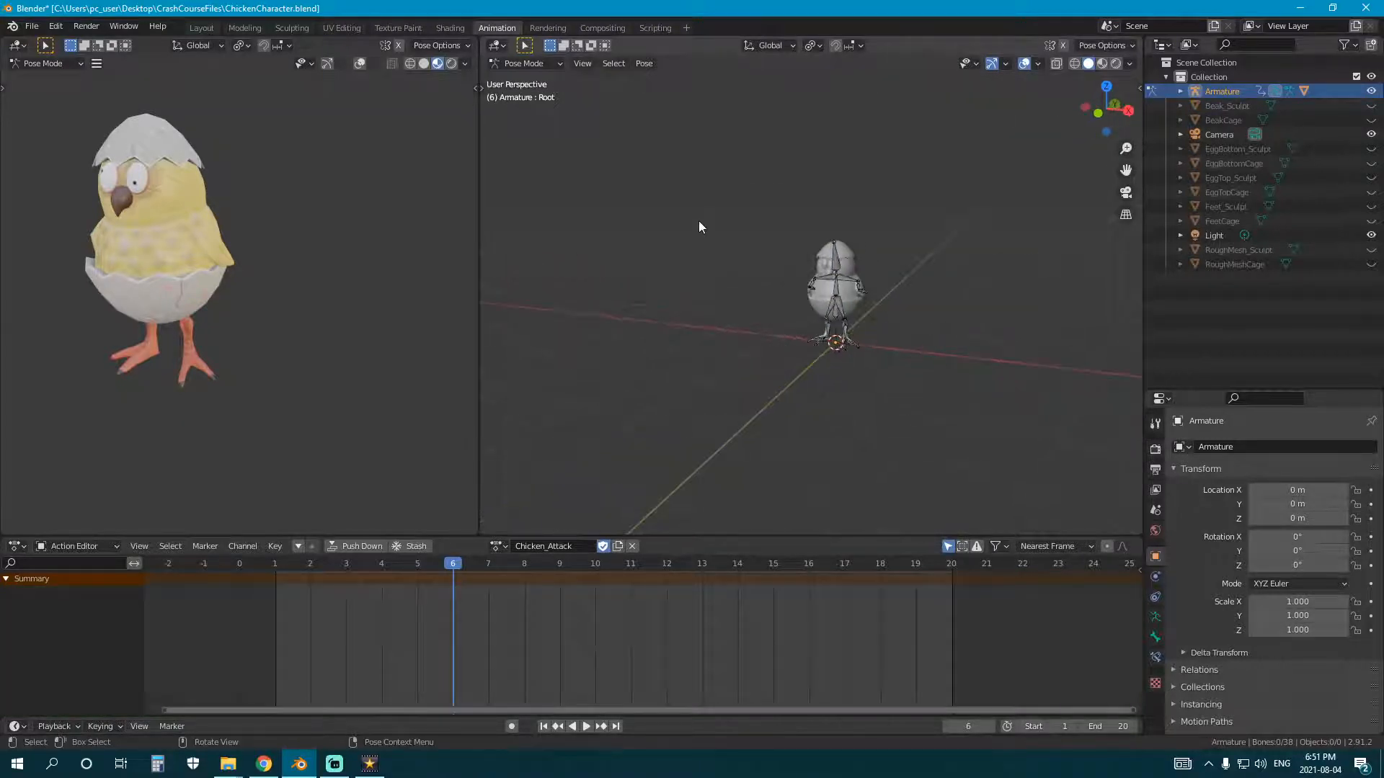
# Step: In the Layout workspace, add a plane under the chick and scale it up to about 3.627 as a floor
pyautogui.click(211, 27)
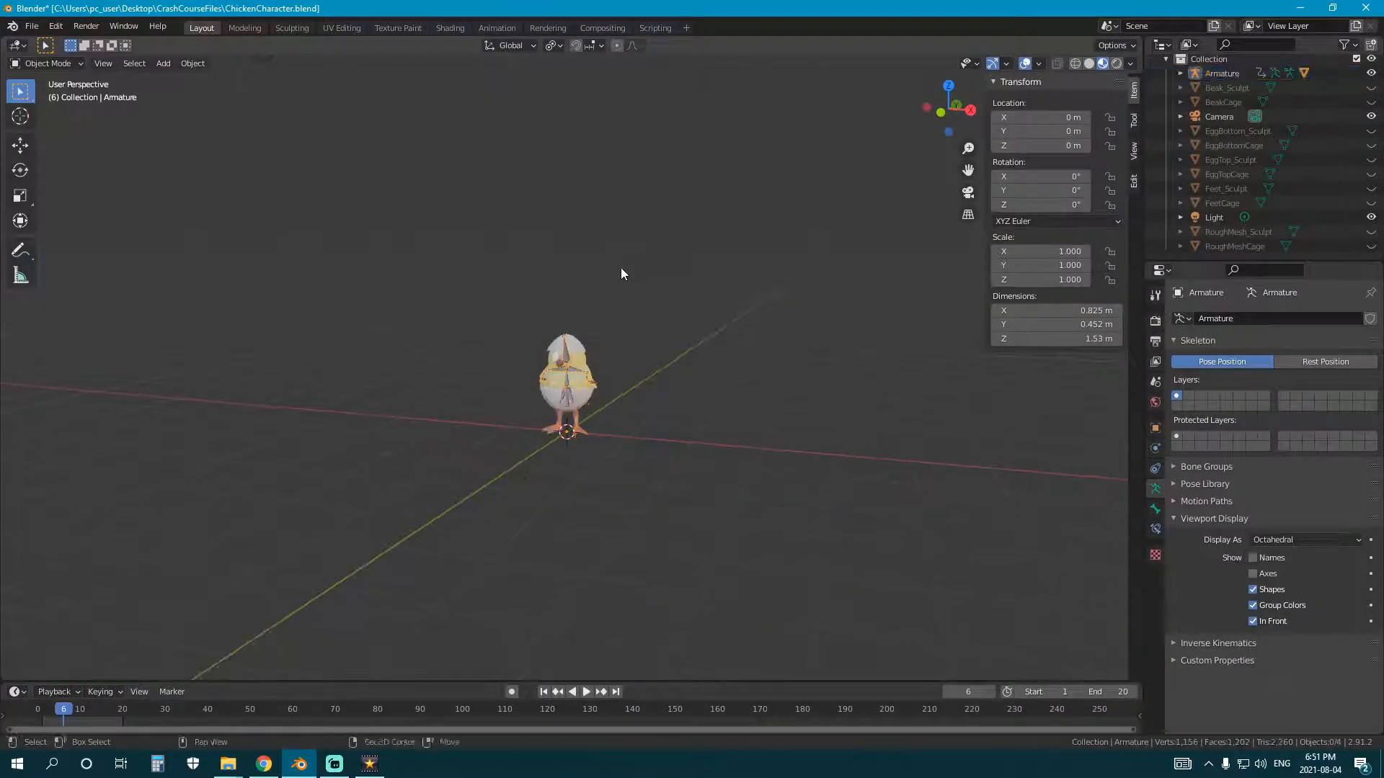
pyautogui.hotkey('shift', 'a')
pyautogui.moveTo(621, 266)
pyautogui.click(727, 270)
pyautogui.press('s')
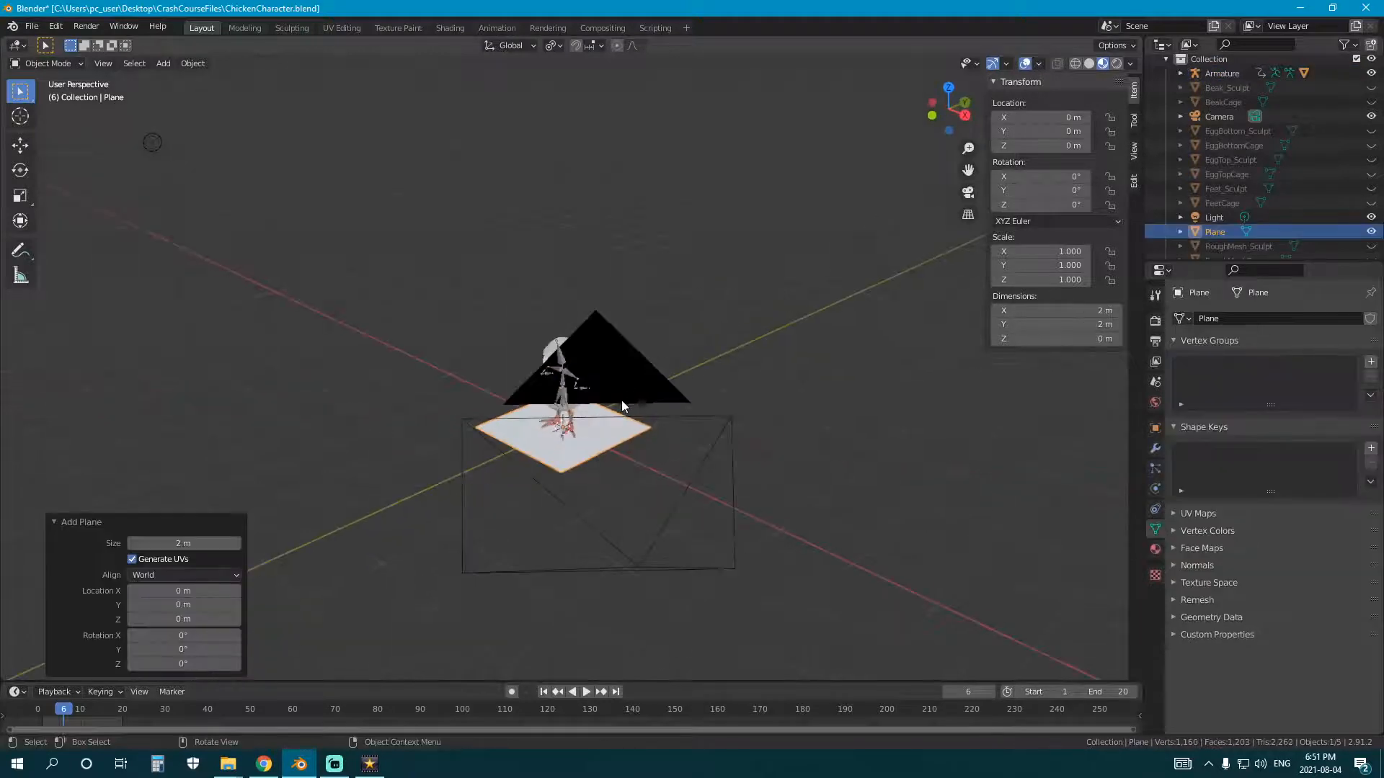
pyautogui.click(749, 383)
pyautogui.moveTo(748, 383); pyautogui.dragTo(365, 142, button='middle')
pyautogui.scroll(3, 629, 372)
pyautogui.scroll(2, 628, 372)
pyautogui.scroll(-2, 680, 367)
# Step: Return to the Animation workspace and set the camera-side preview viewport to rendered shading with the chick and floor in view
pyautogui.click(497, 27)
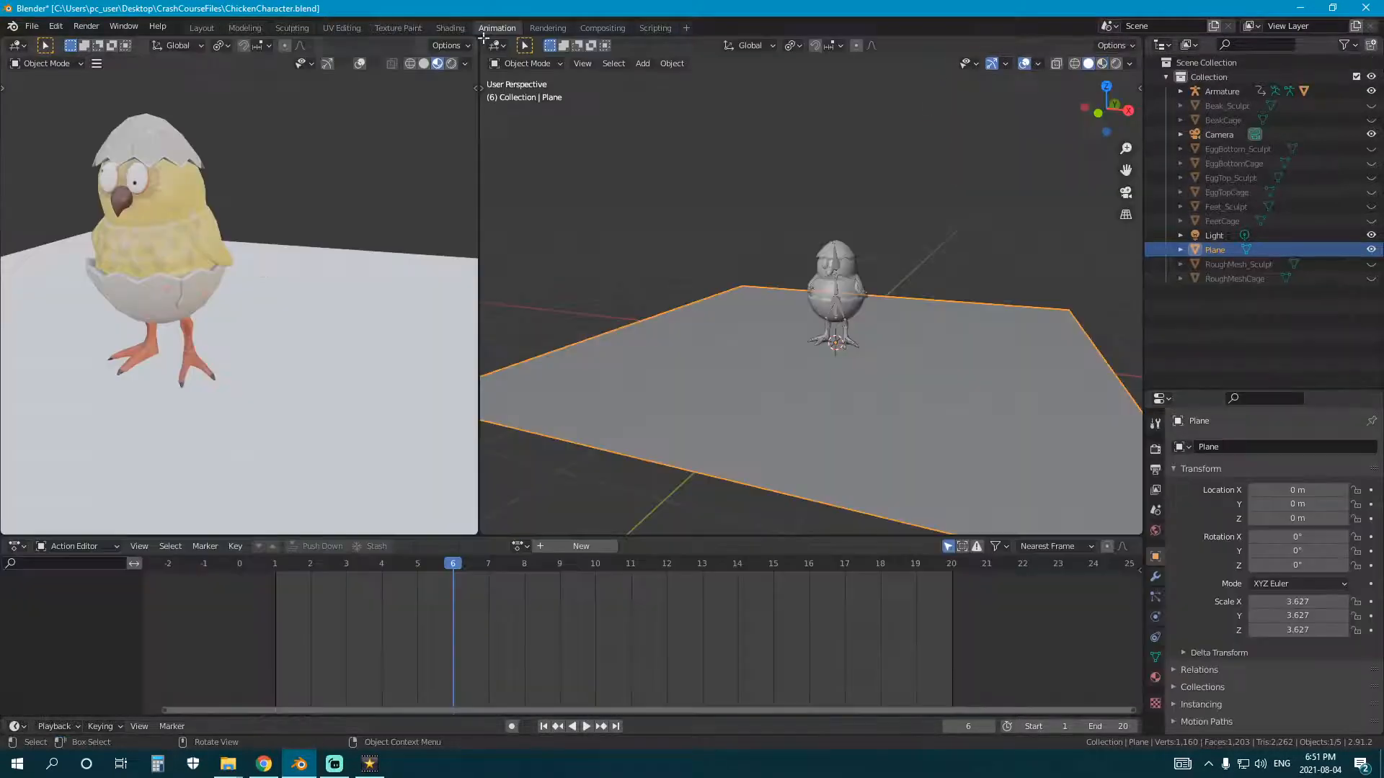
pyautogui.moveTo(263, 278); pyautogui.dragTo(213, 283, button='middle')
pyautogui.click(450, 64)
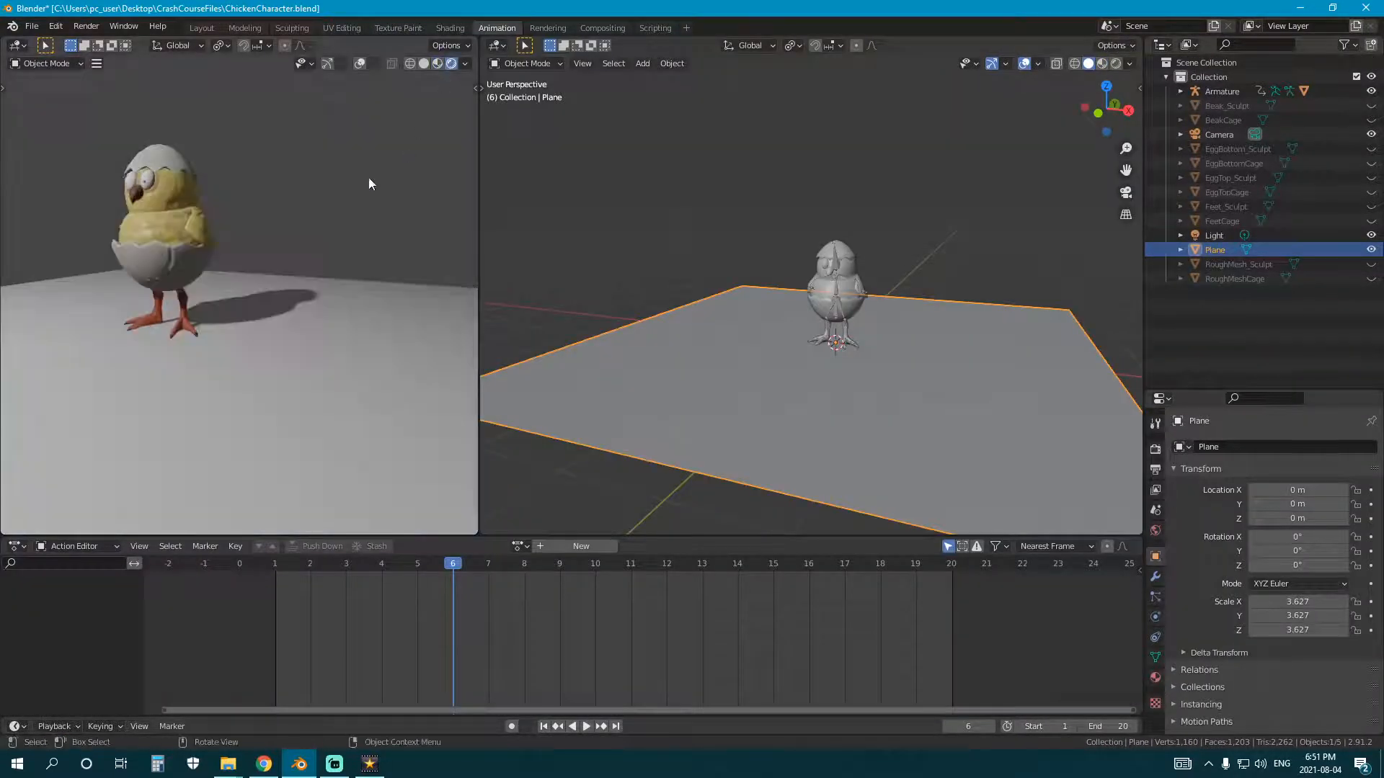
pyautogui.moveTo(369, 177)
pyautogui.mouseDown(button='middle')
pyautogui.moveTo(293, 212)
pyautogui.moveTo(353, 206)
pyautogui.moveTo(321, 230)
pyautogui.moveTo(338, 235)
pyautogui.mouseUp(button='middle')
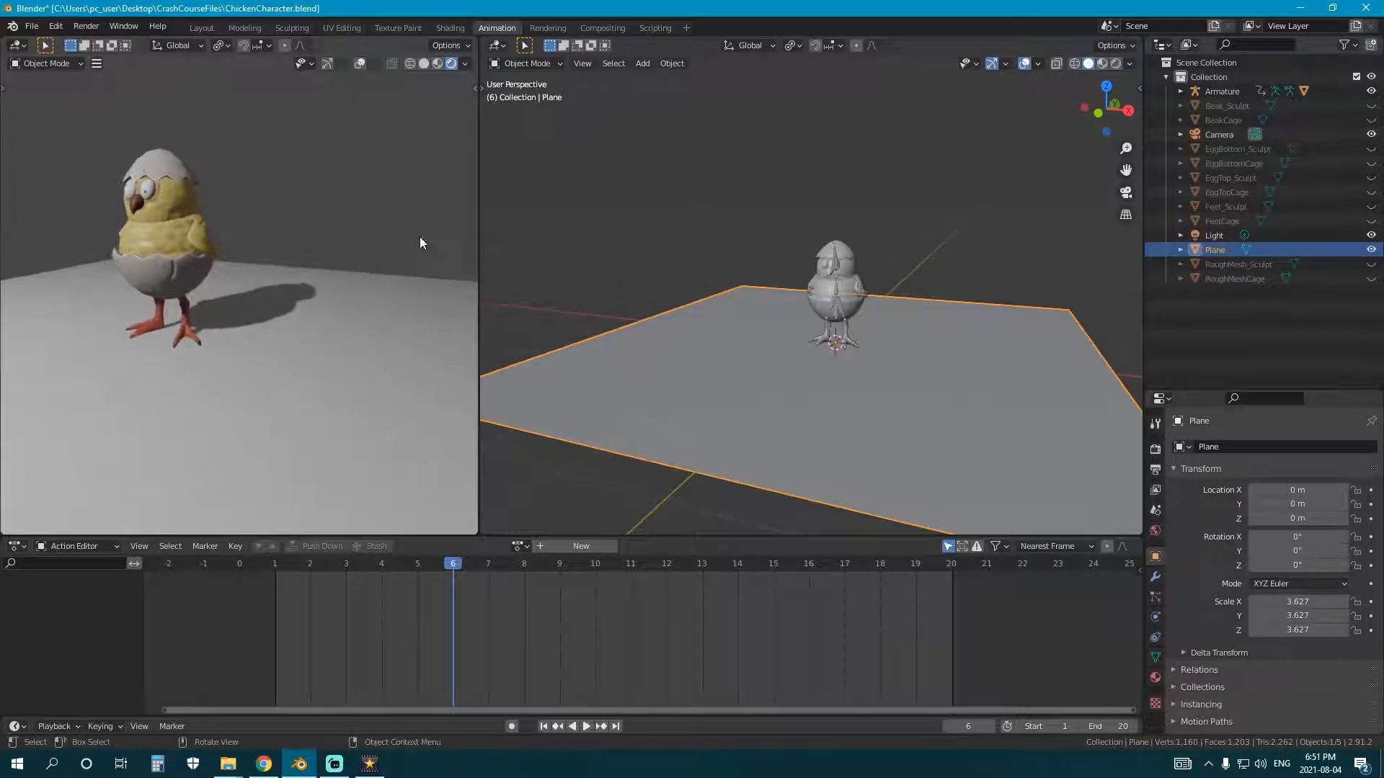
# Step: Select the armature, load its Chicken_Walk action and play it back on the floor
pyautogui.click(862, 296)
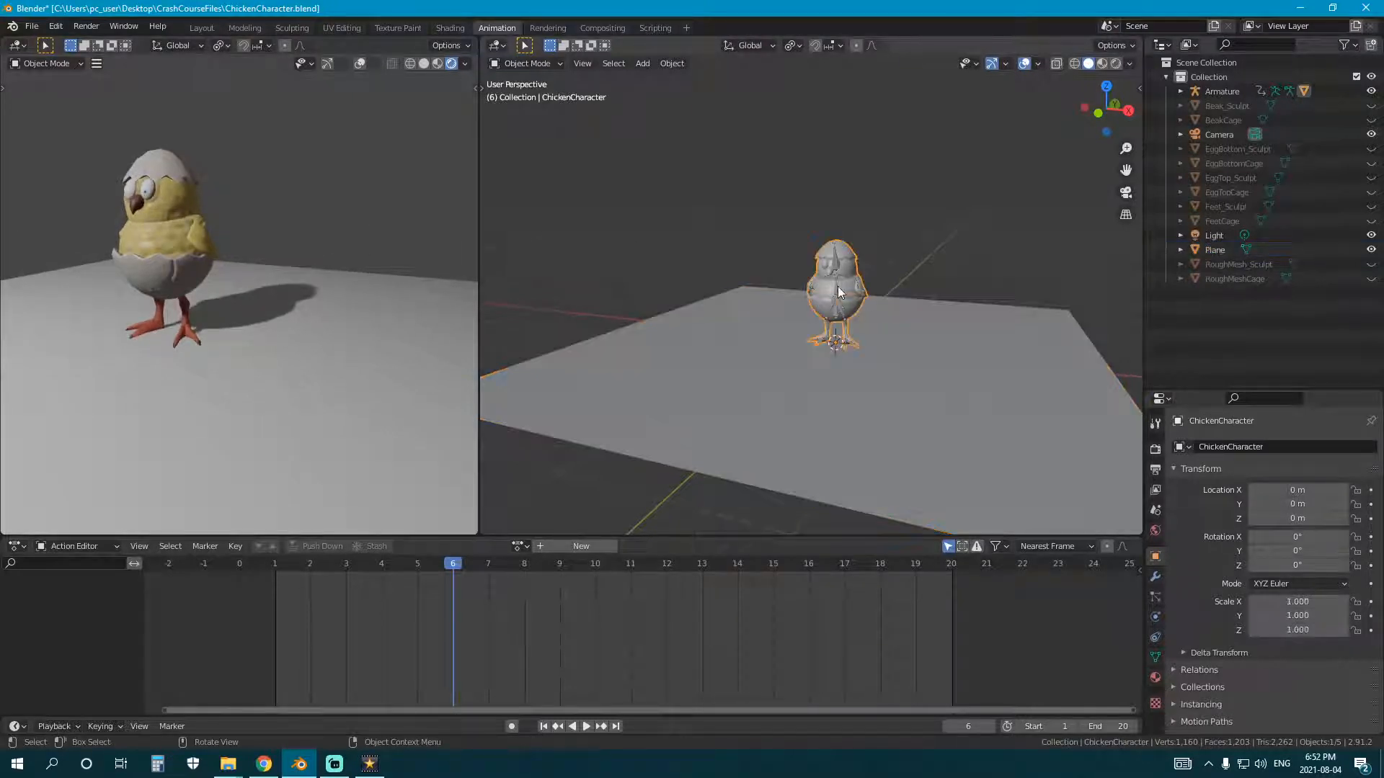
pyautogui.click(496, 546)
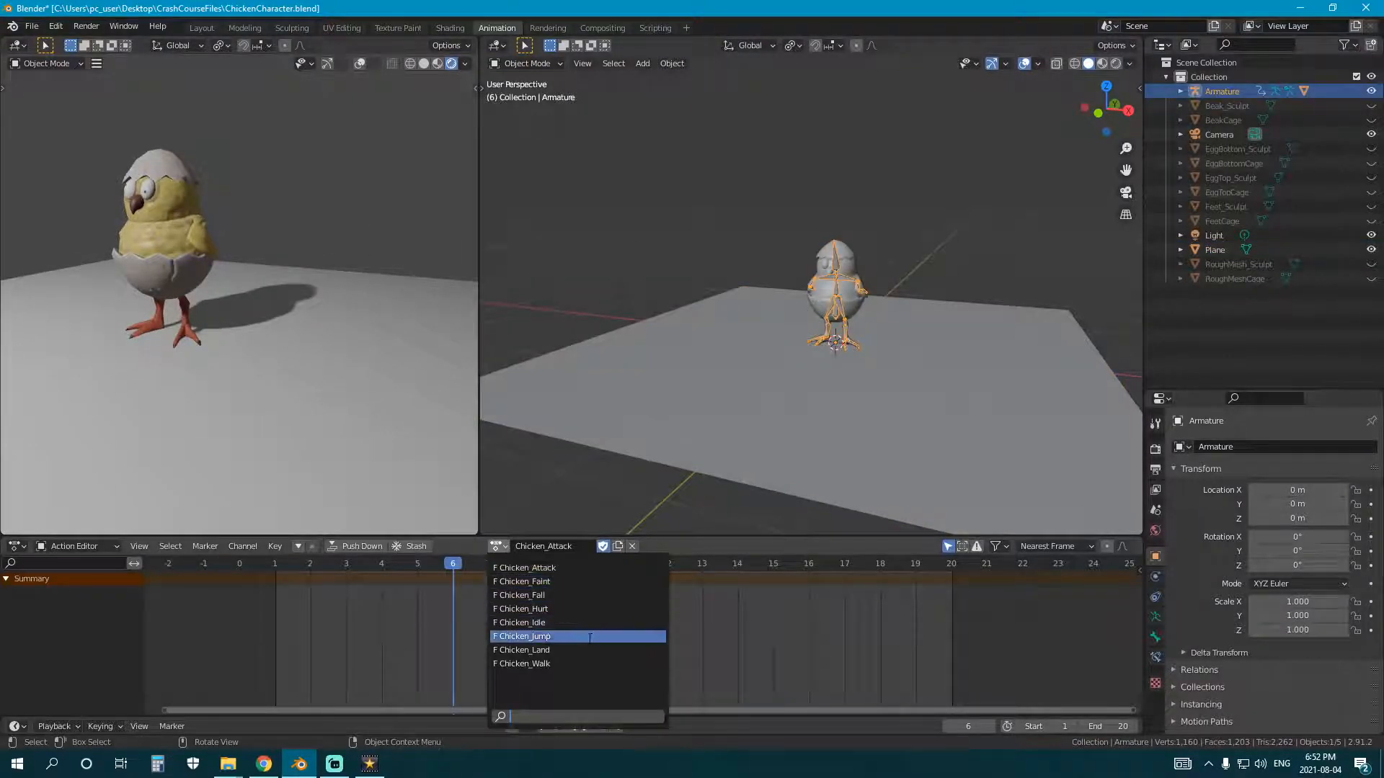
pyautogui.click(576, 663)
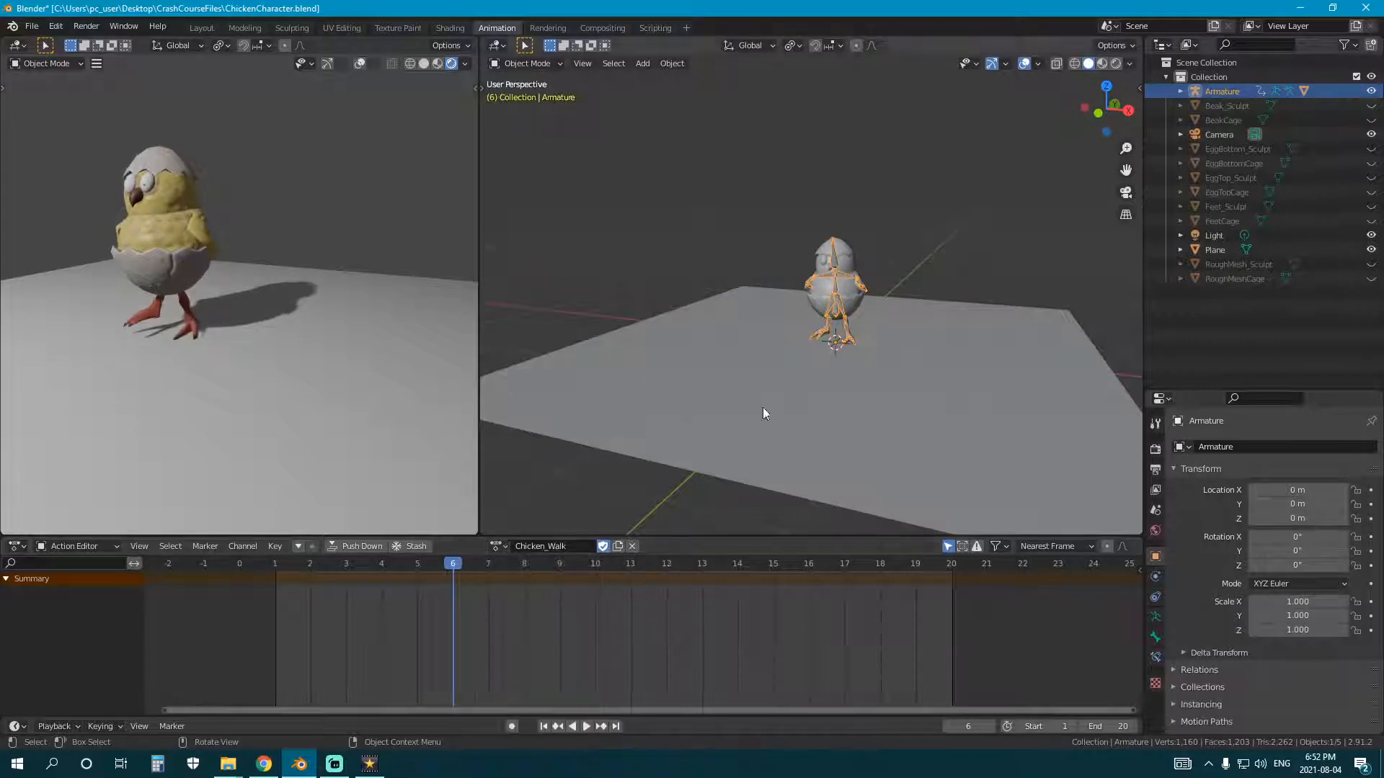
pyautogui.moveTo(763, 408); pyautogui.dragTo(805, 366, button='middle')
pyautogui.press('space')
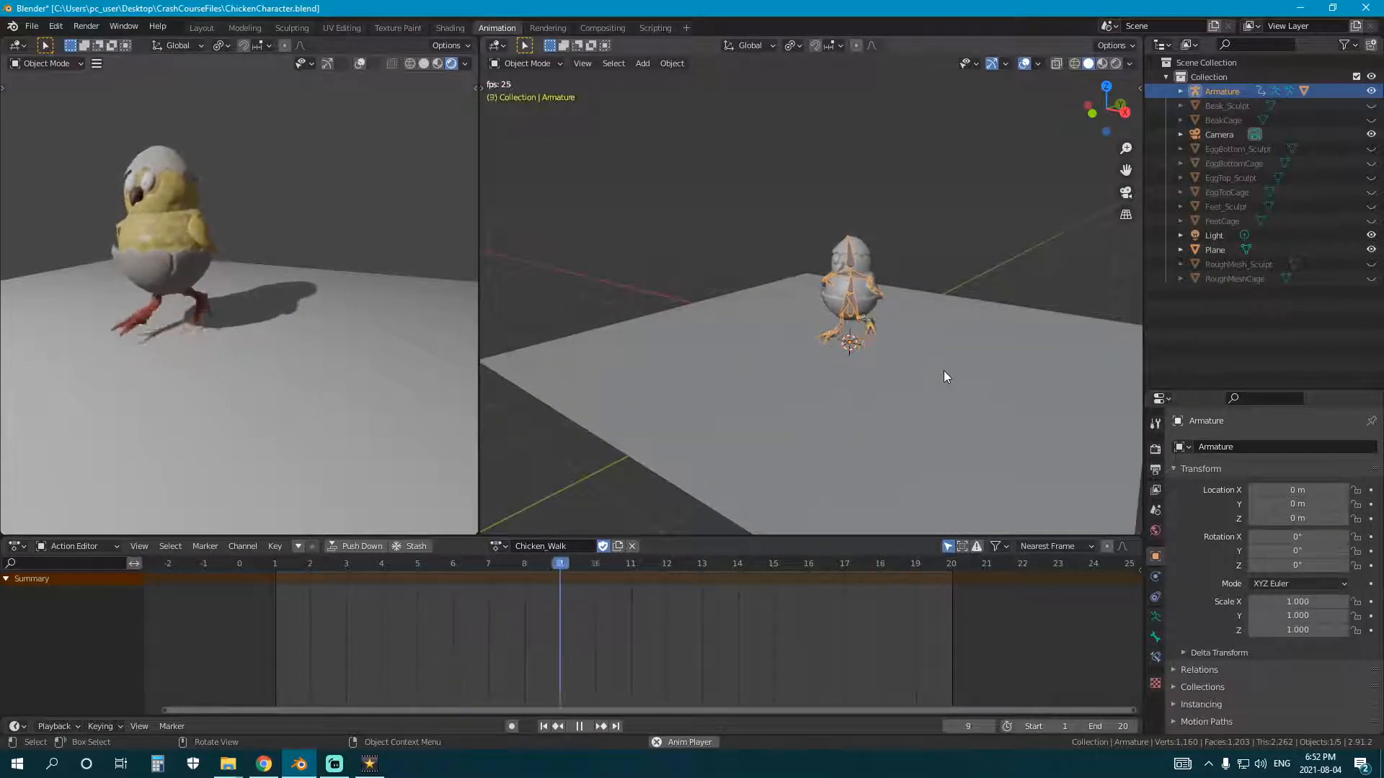
# Step: Try sliding the armature forward along the global Y axis during the walk playback, and stop the playback
pyautogui.press('g')
pyautogui.press('y')
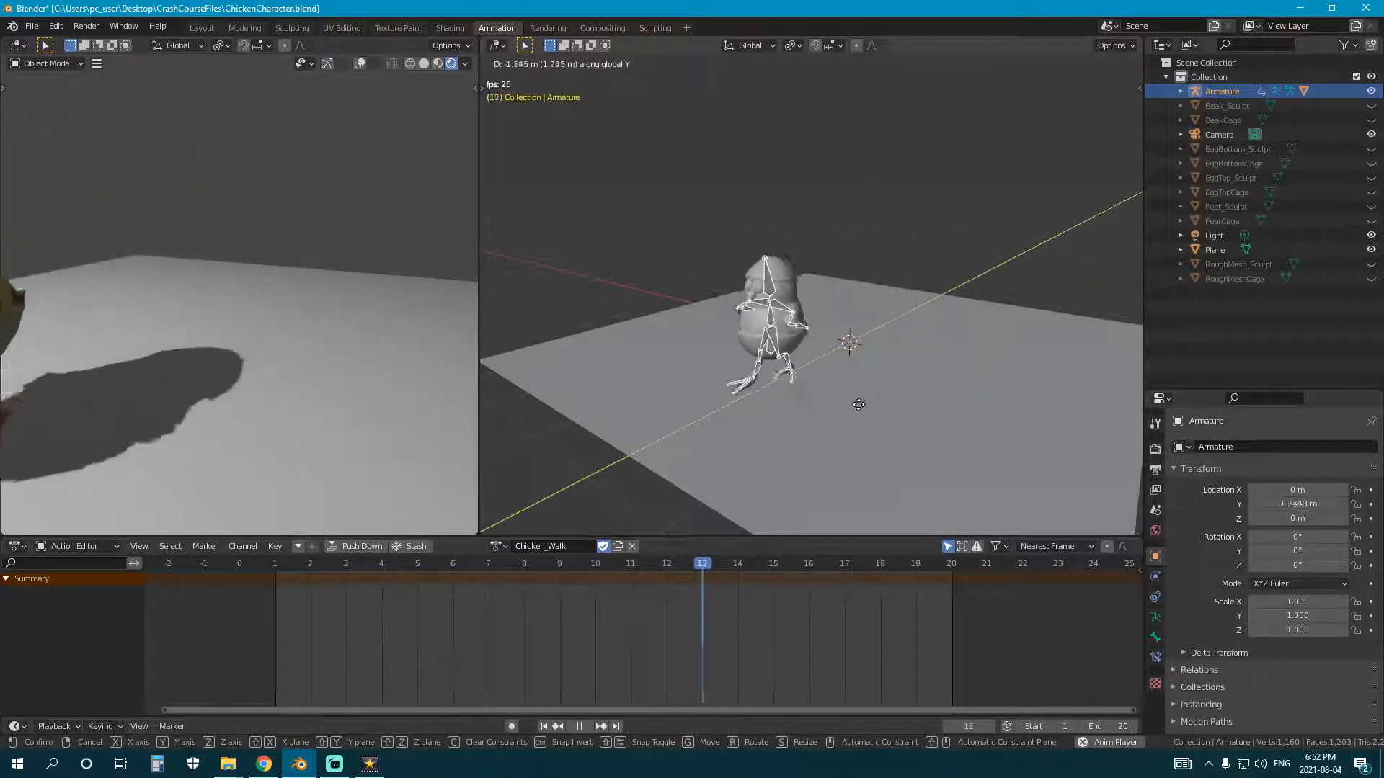
pyautogui.press('Escape')
pyautogui.press('space')
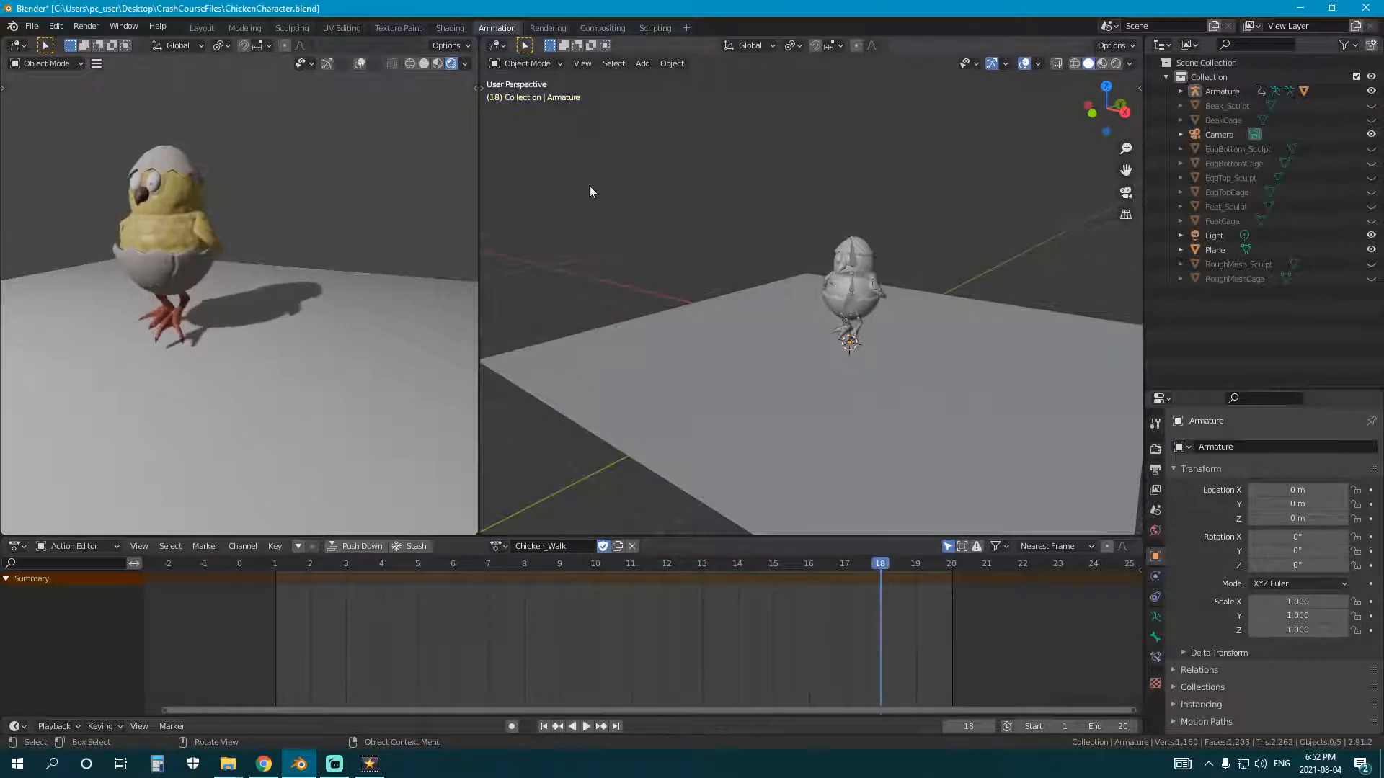
# Step: In the Layout workspace, add a 2 m cube at the chick's position and display it in wireframe from the front
pyautogui.click(200, 28)
pyautogui.scroll(-3, 677, 380)
pyautogui.scroll(3, 710, 383)
pyautogui.hotkey('shift', 'a')
pyautogui.moveTo(716, 379)
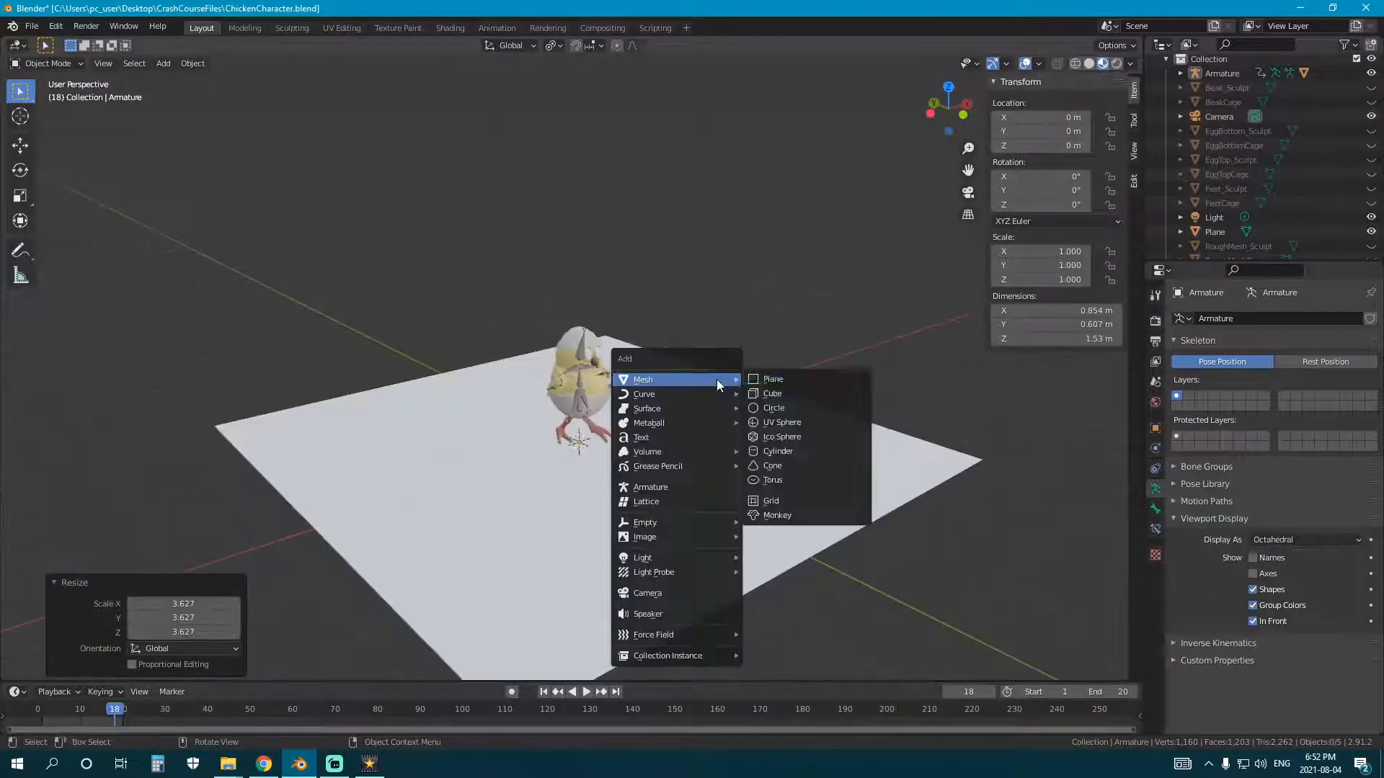
pyautogui.click(793, 395)
pyautogui.press('KP_3')
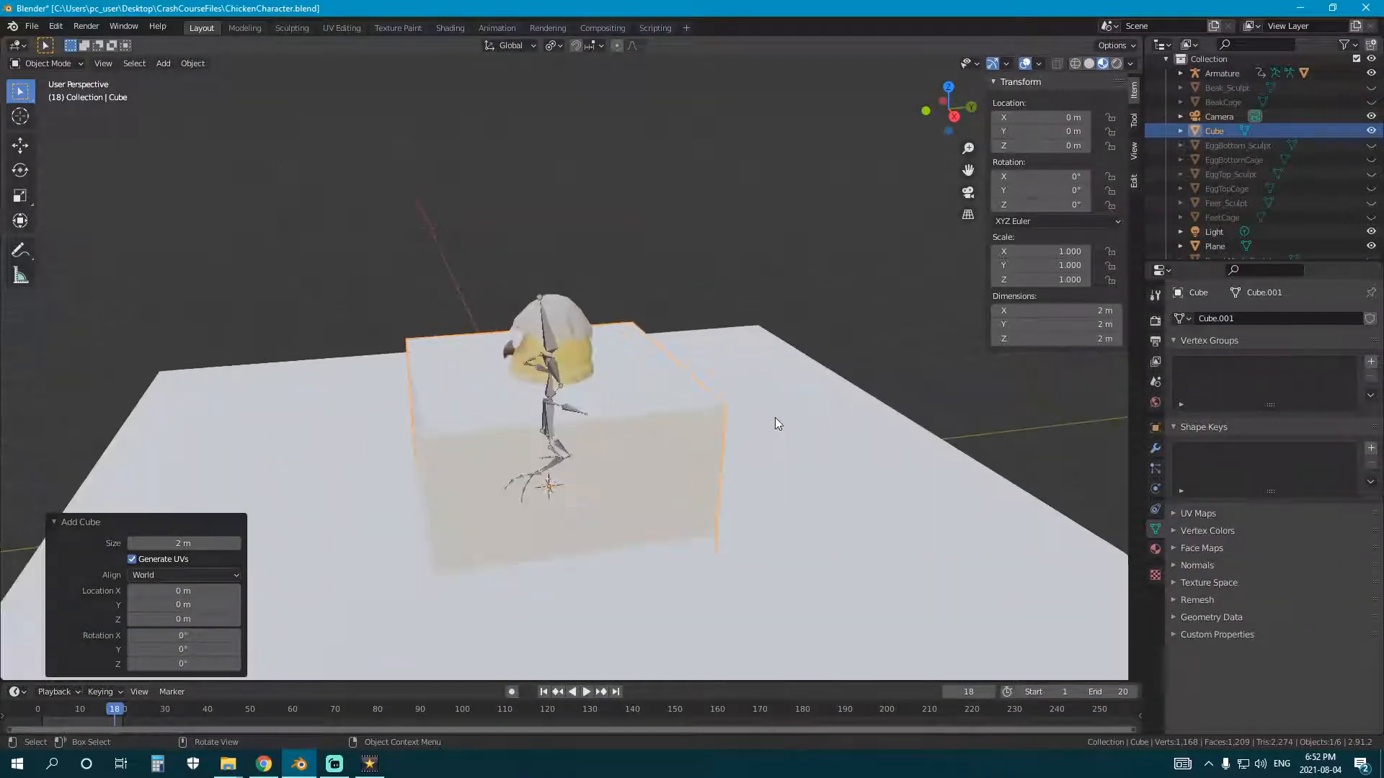
pyautogui.press('KP_1')
pyautogui.hotkey('shift', 'z')
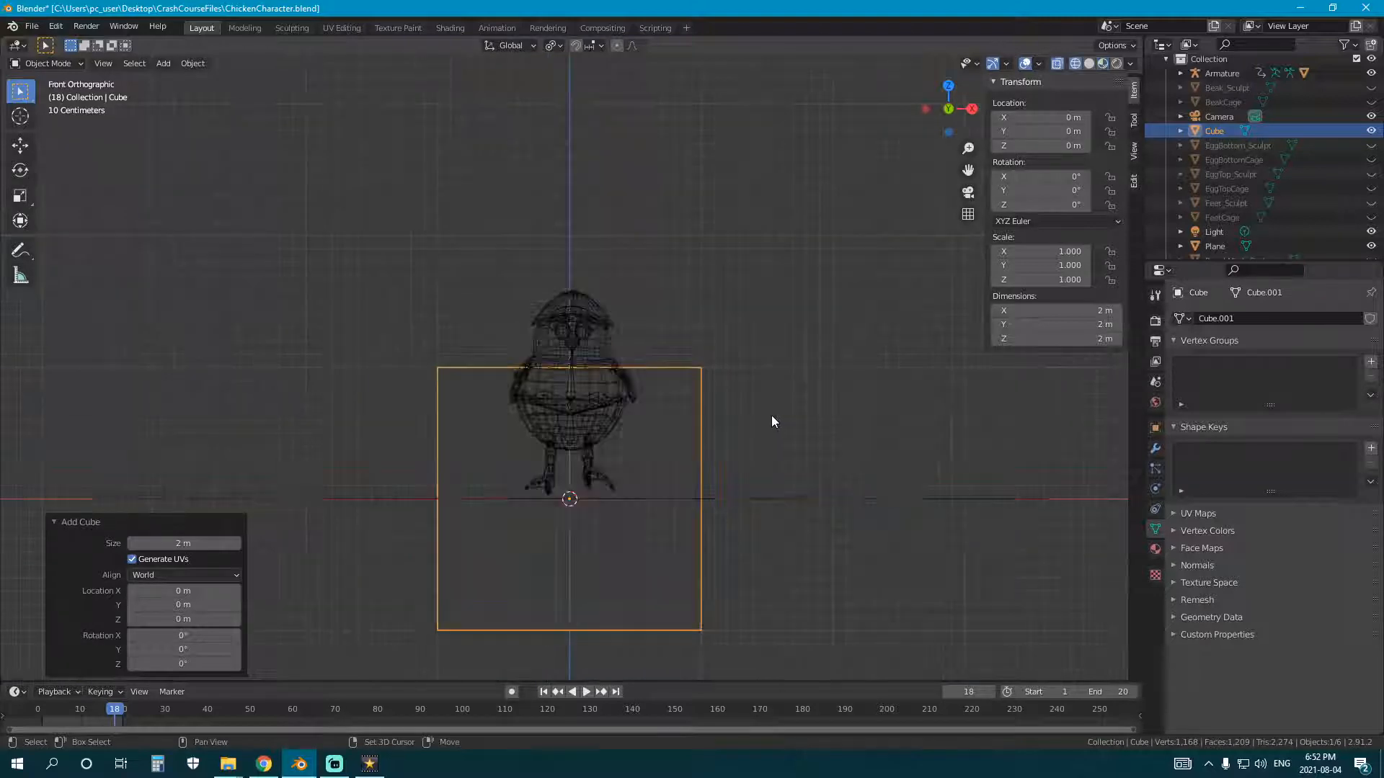
# Step: In Edit Mode, scale the cube's mesh to about 0.548 and raise it about 0.544 m along Z onto the floor
pyautogui.press('Tab')
pyautogui.scroll(-4, 750, 447)
pyautogui.press('s')
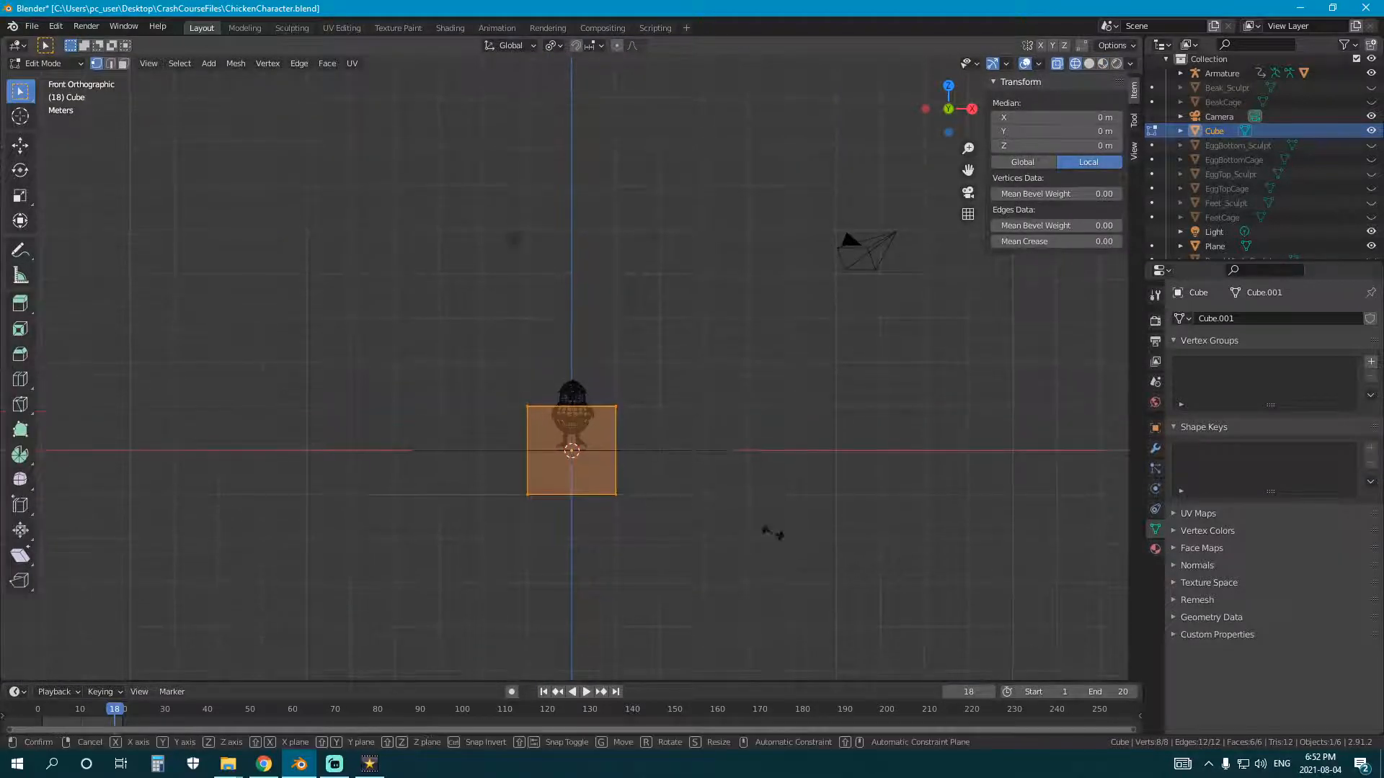
pyautogui.click(683, 493)
pyautogui.press('g')
pyautogui.press('z')
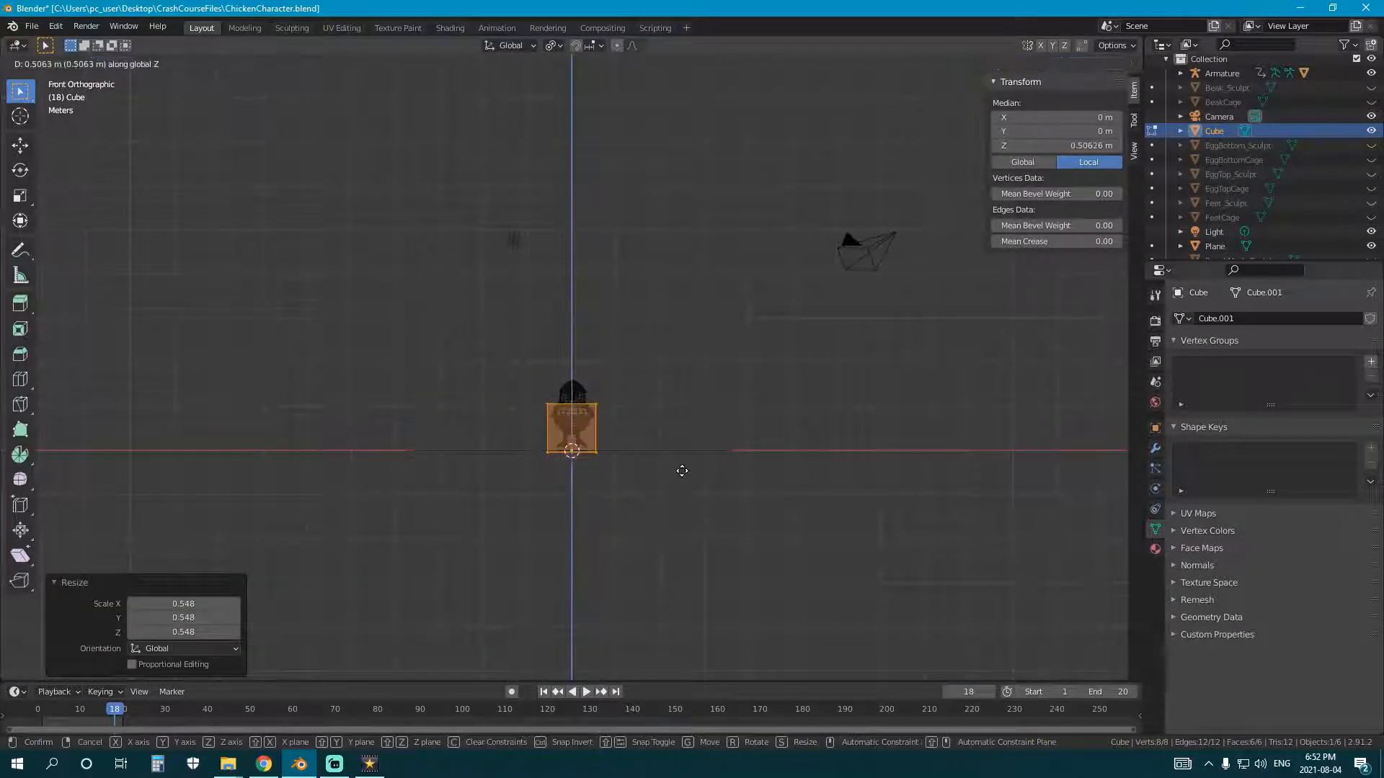
pyautogui.click(681, 471)
pyautogui.scroll(3, 679, 466)
pyautogui.press('g')
pyautogui.press('z')
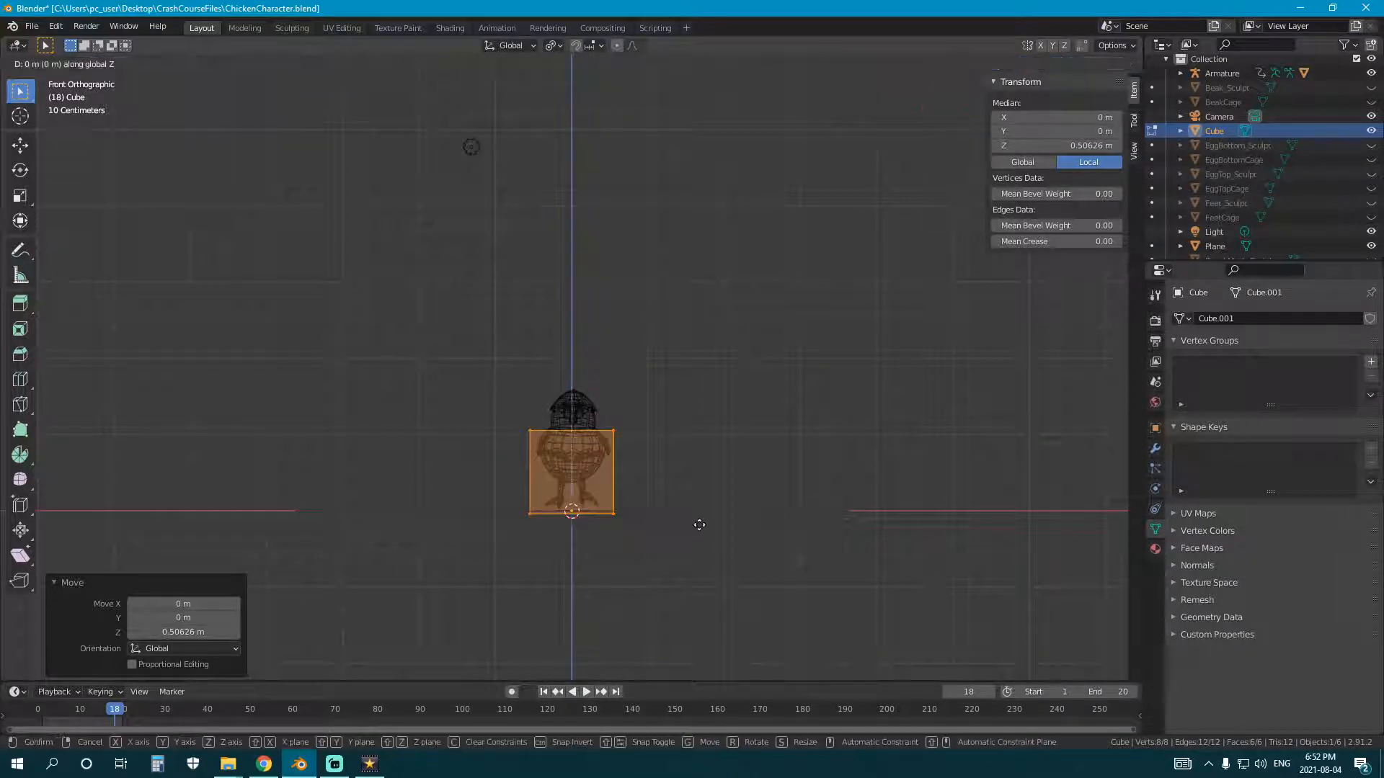
pyautogui.click(699, 523)
# Step: Restore material preview shading and move the cube's mesh along Y to about -1.12 m, in front of the chick
pyautogui.press('KP_3')
pyautogui.hotkey('shift', 'z')
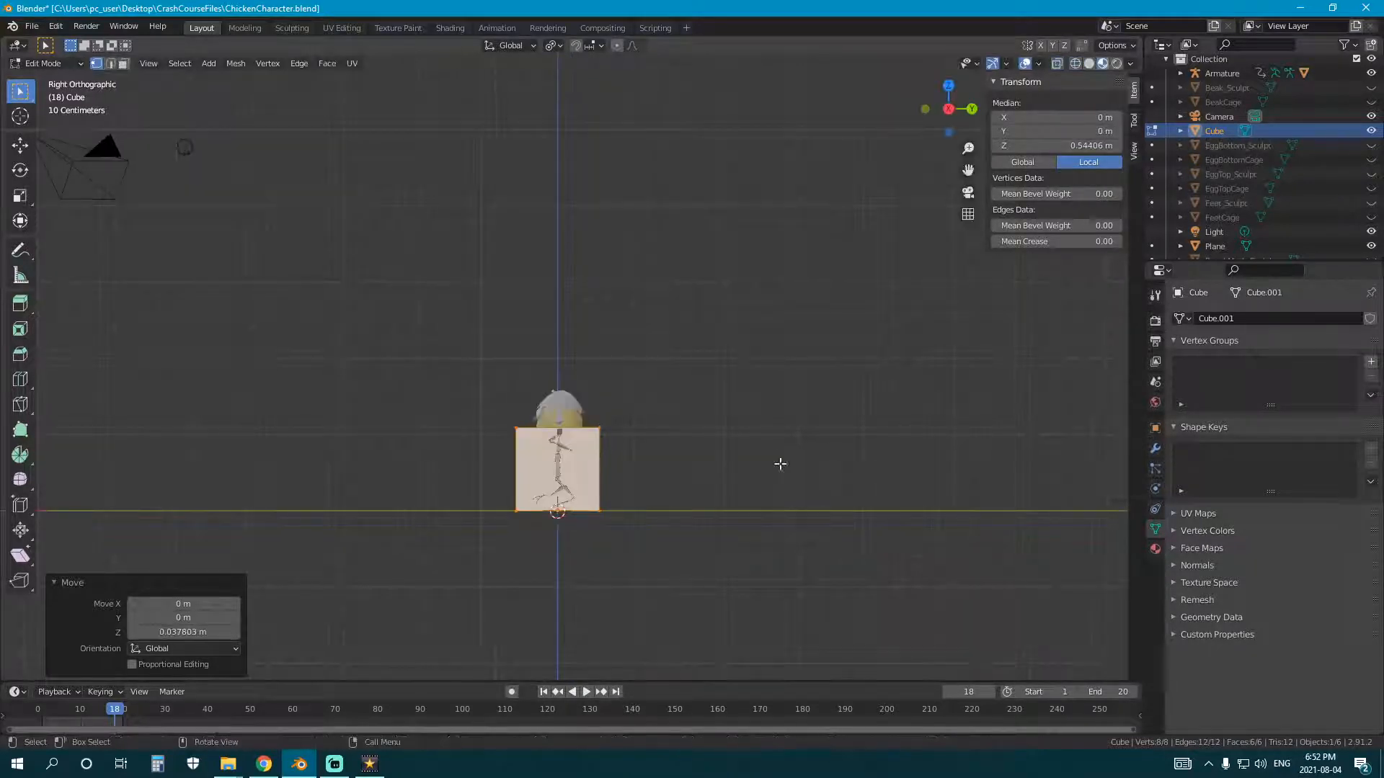
pyautogui.press('g')
pyautogui.press('y')
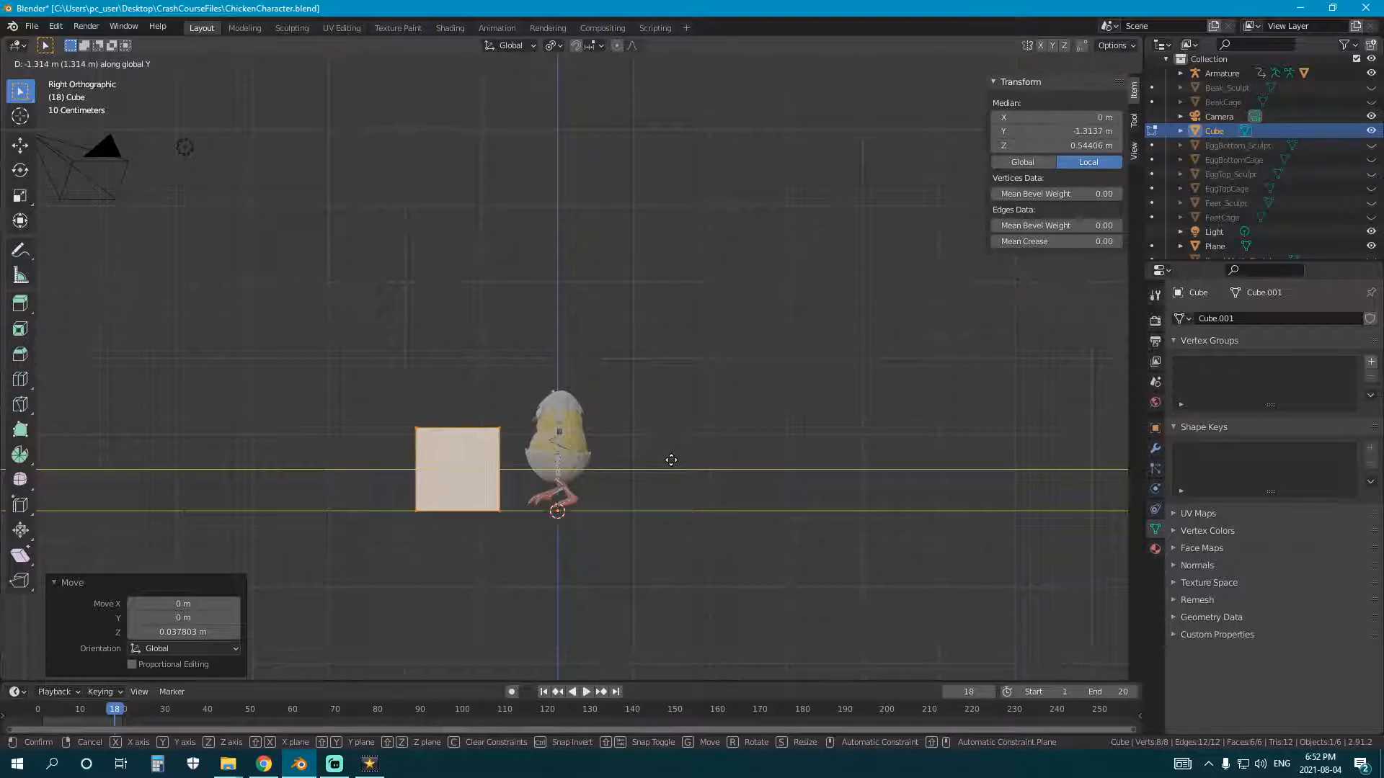
pyautogui.click(671, 460)
pyautogui.moveTo(671, 459); pyautogui.dragTo(602, 514, button='middle')
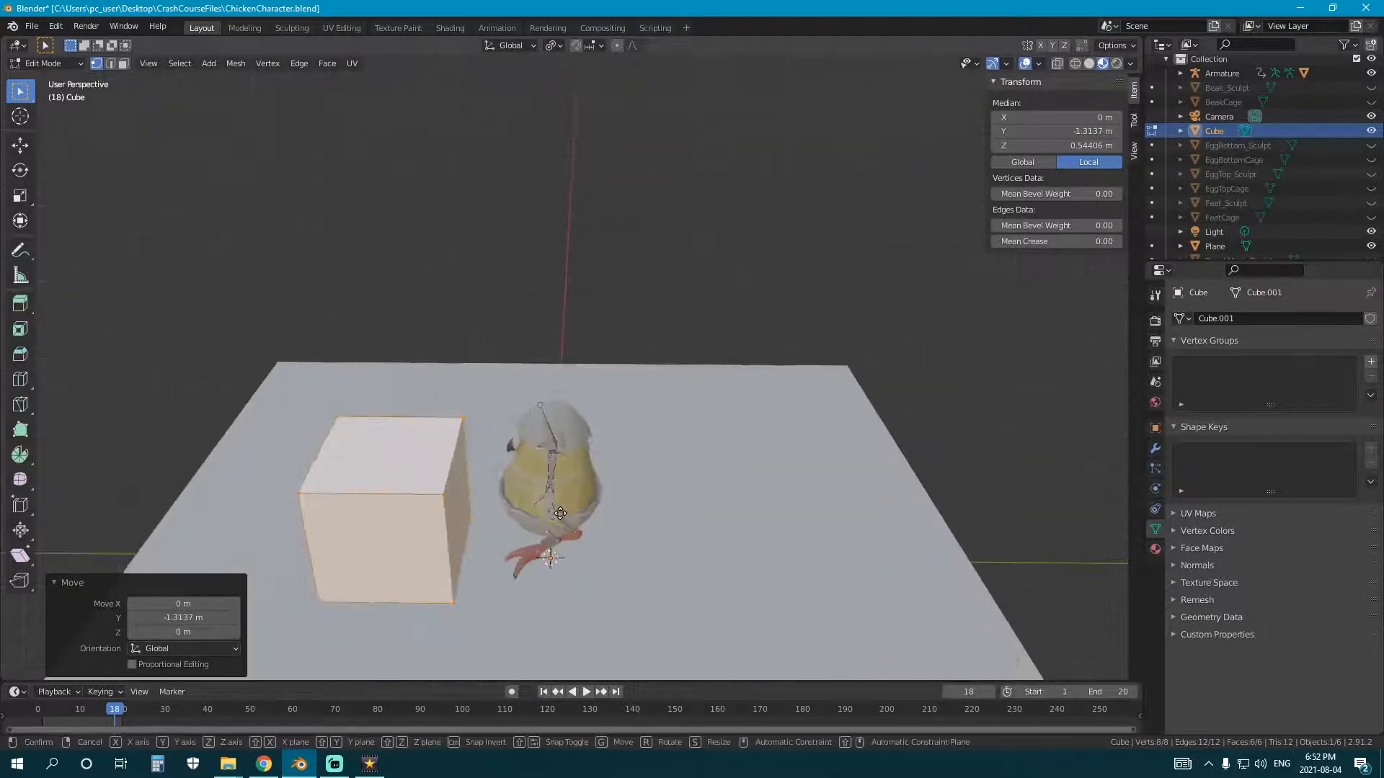
pyautogui.press('g')
pyautogui.press('y')
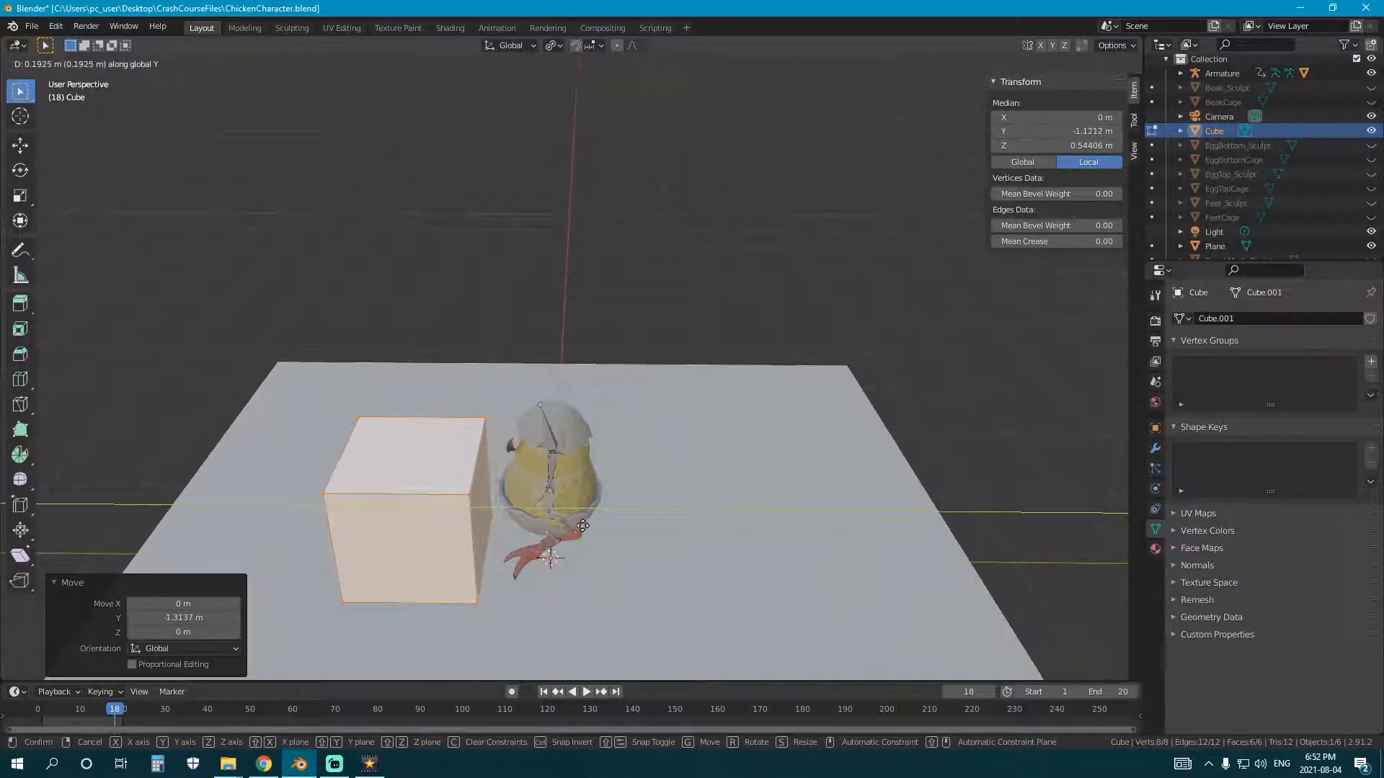
pyautogui.click(612, 471)
# Step: Return to Object Mode, select the armature and check the cube's size and position against the chick from the side
pyautogui.scroll(-2, 612, 471)
pyautogui.scroll(2, 710, 455)
pyautogui.moveTo(612, 472); pyautogui.dragTo(639, 445, button='middle')
pyautogui.hotkey('ctrl', 'Tab')
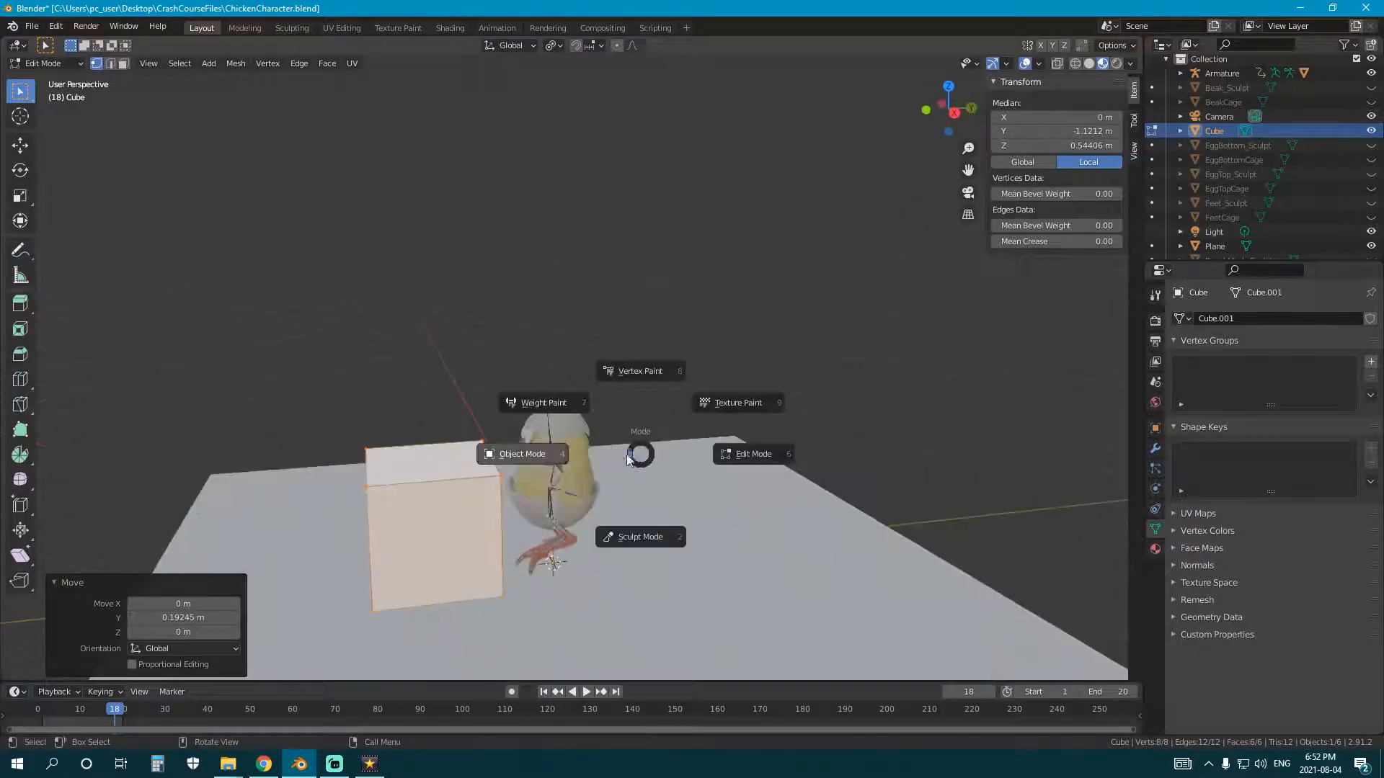
pyautogui.click(537, 452)
pyautogui.click(553, 444)
pyautogui.press('KP_3')
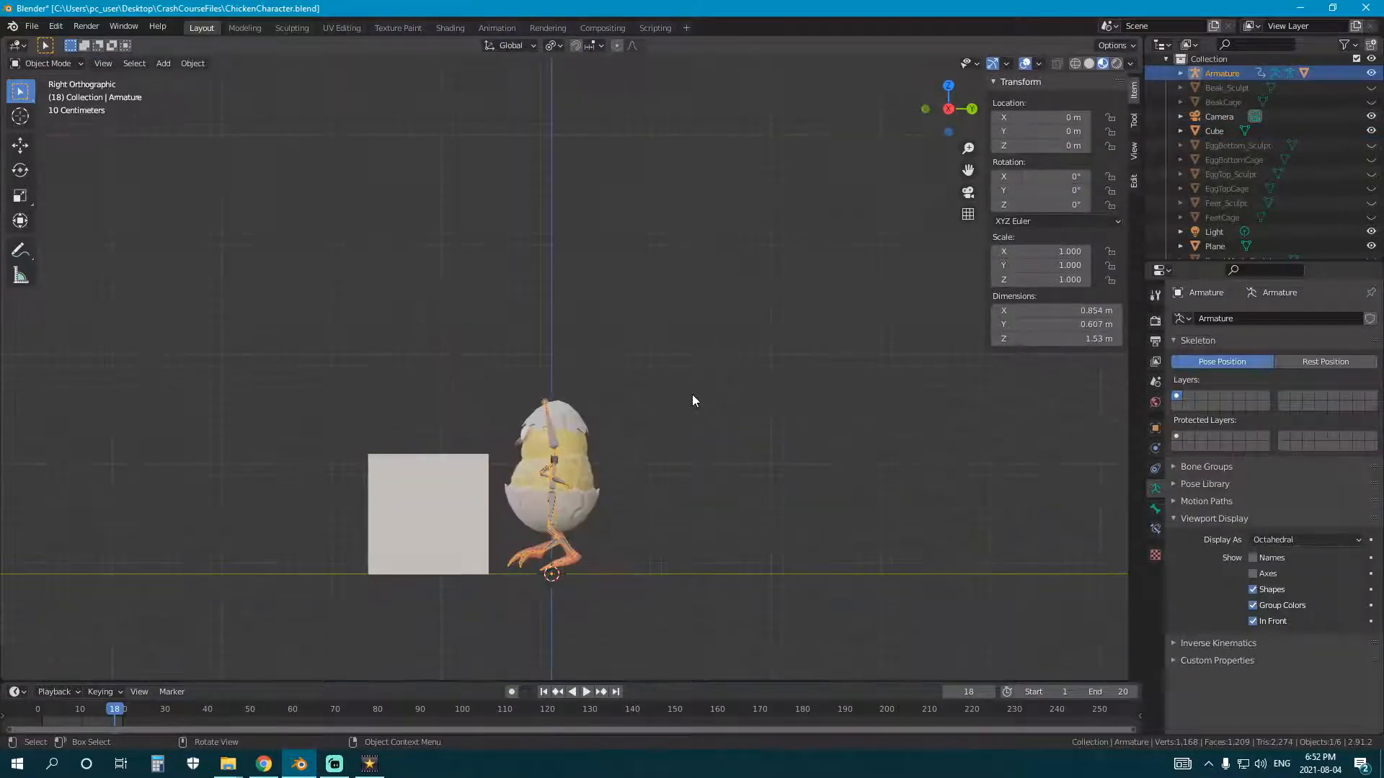
pyautogui.keyDown('shift'); pyautogui.moveTo(550, 490); pyautogui.dragTo(710, 472, button='middle'); pyautogui.keyUp('shift')
# Step: Rename the cube Placeholder_Crate
pyautogui.click(535, 454)
pyautogui.moveTo(793, 479); pyautogui.dragTo(650, 445, button='middle')
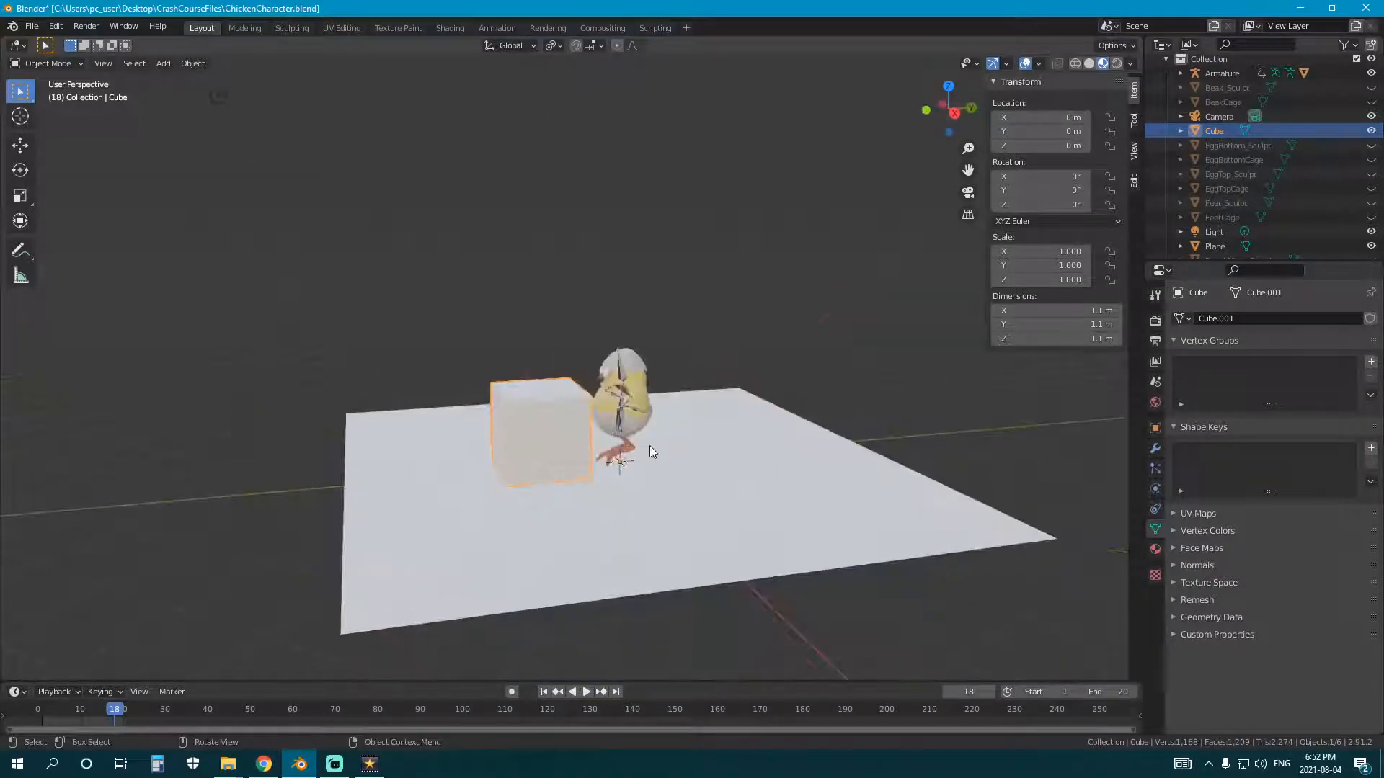
pyautogui.press('F2')
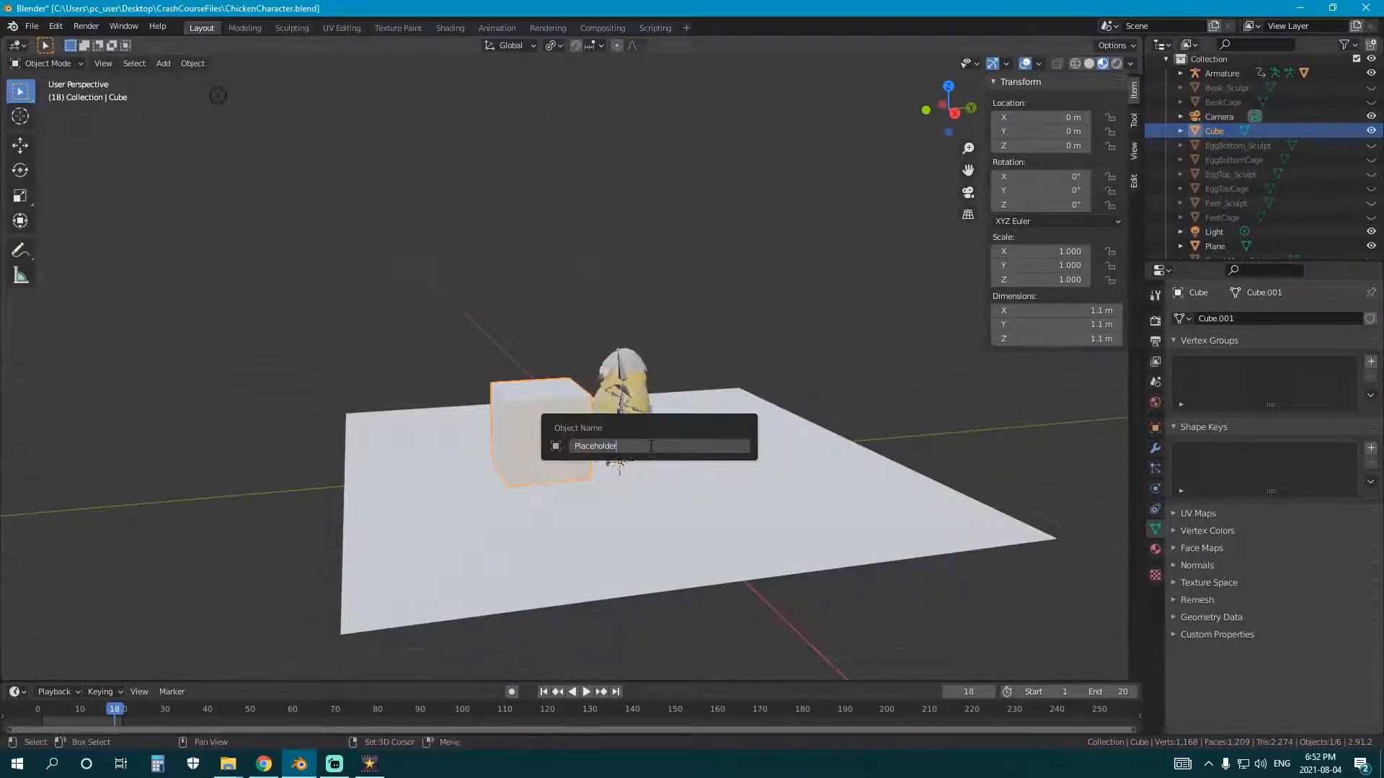
pyautogui.write('Placeholder_Crate')
pyautogui.press('Return')
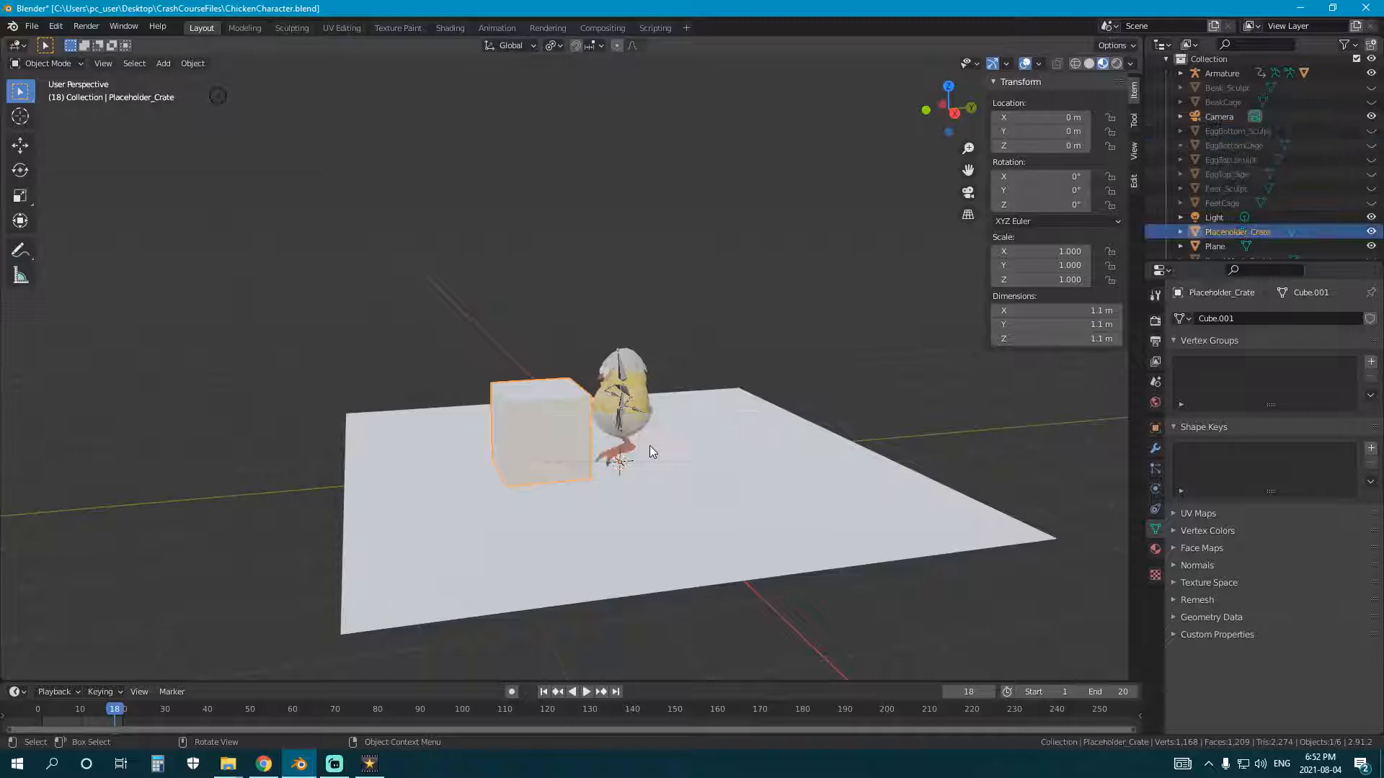
# Step: Rename the floor plane Placeholder_Floor and save the file
pyautogui.click(720, 473)
pyautogui.press('F2')
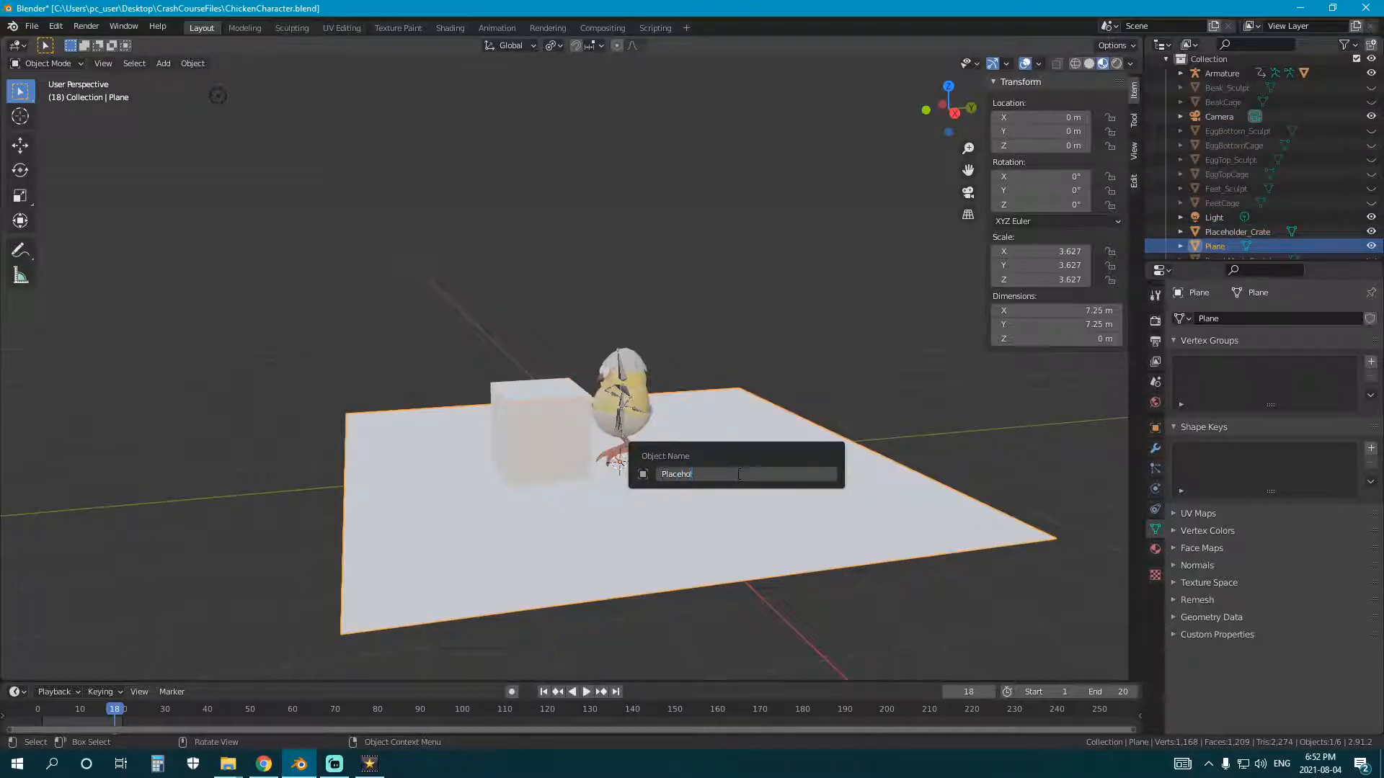
pyautogui.write('Placeholder_Floor')
pyautogui.press('Return')
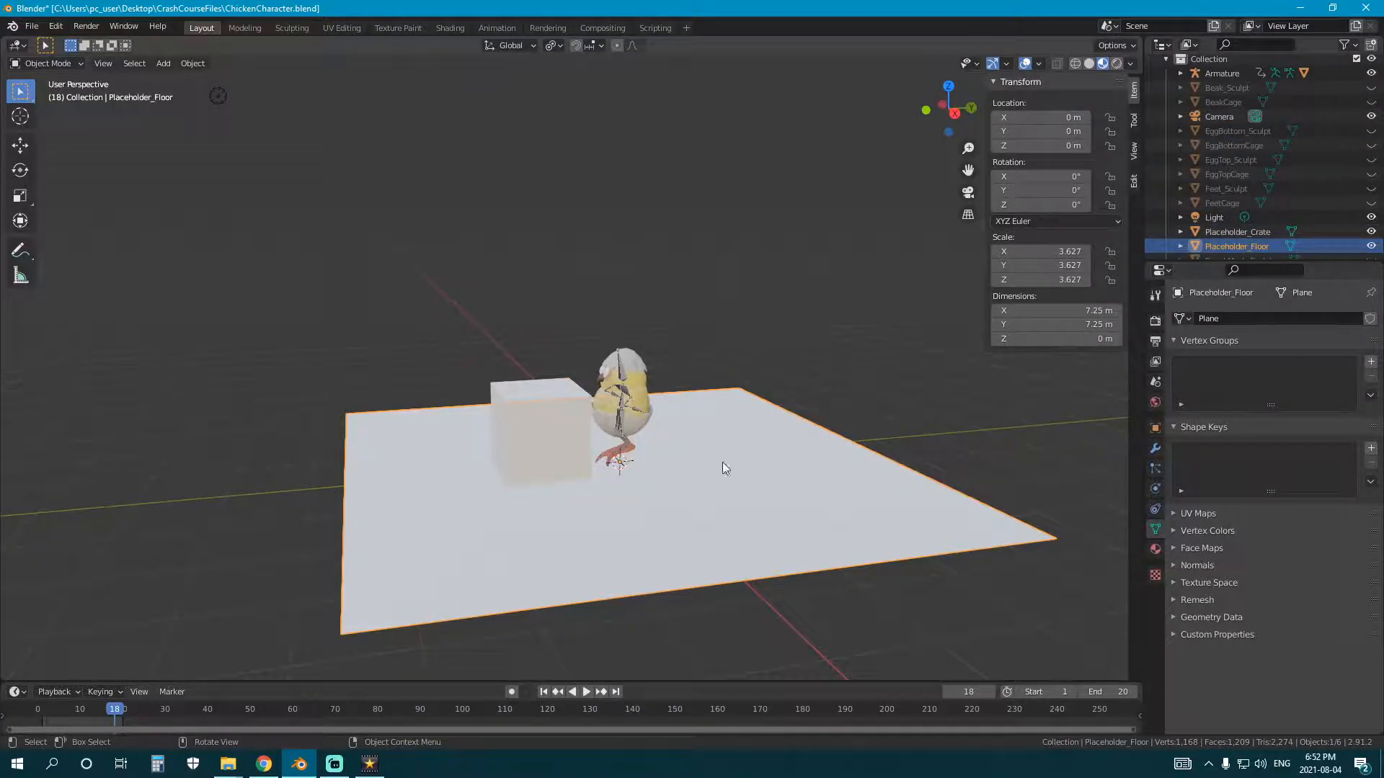
pyautogui.click(741, 451)
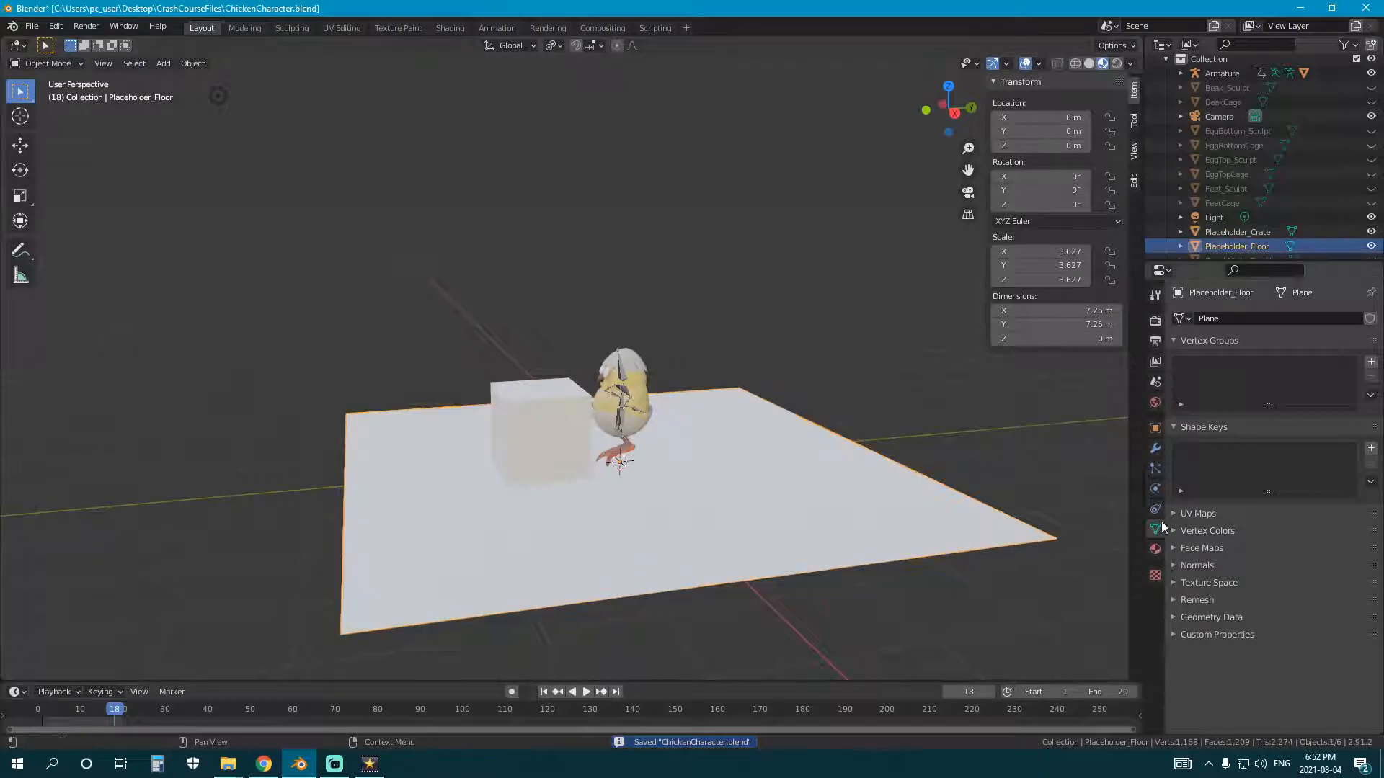
# Step: Create a material named Placeholders on the floor and set its base color to a light red
pyautogui.click(1155, 549)
pyautogui.click(1266, 379)
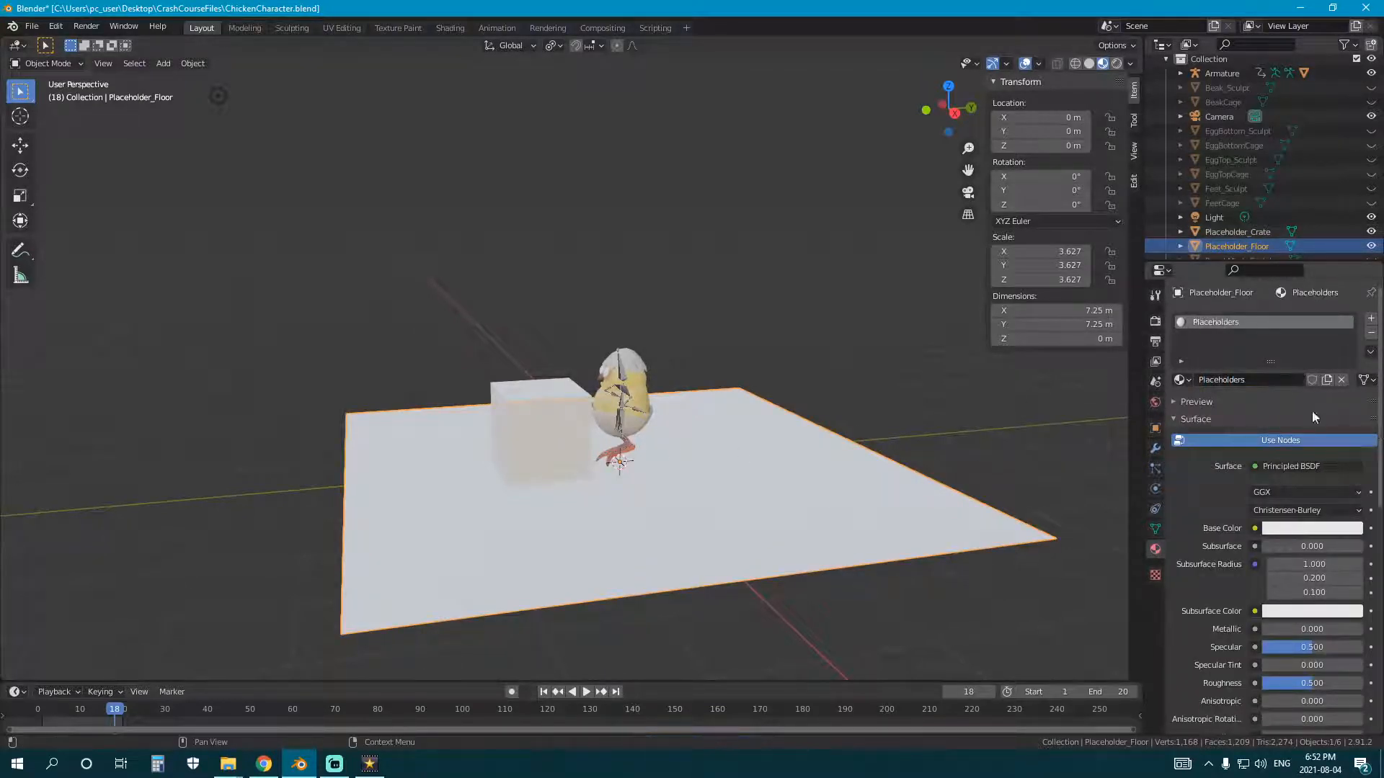
pyautogui.click(1312, 528)
pyautogui.click(1312, 528)
pyautogui.moveTo(1288, 422); pyautogui.dragTo(1283, 413)
# Step: Assign the existing Placeholders material to the crate
pyautogui.click(532, 419)
pyautogui.click(1181, 380)
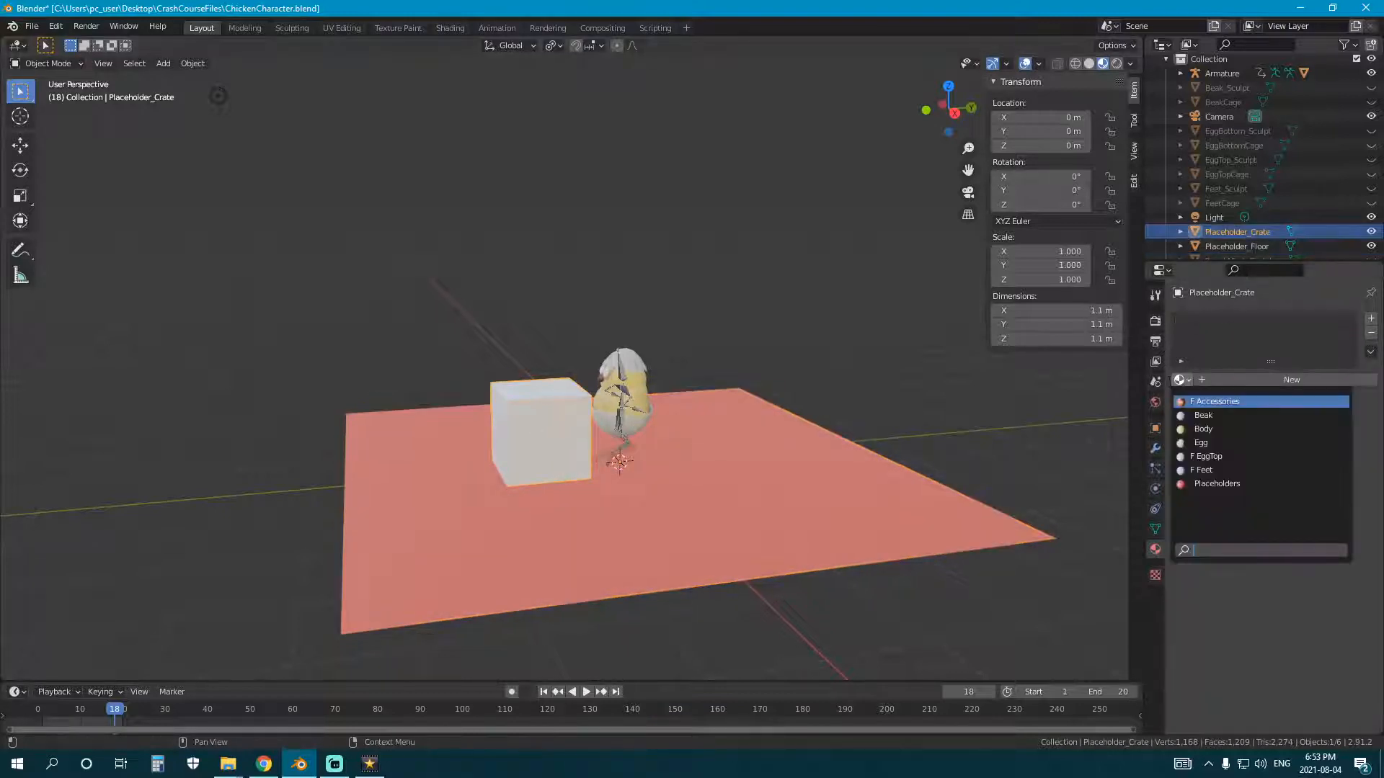
pyautogui.click(1217, 484)
pyautogui.scroll(4, 750, 346)
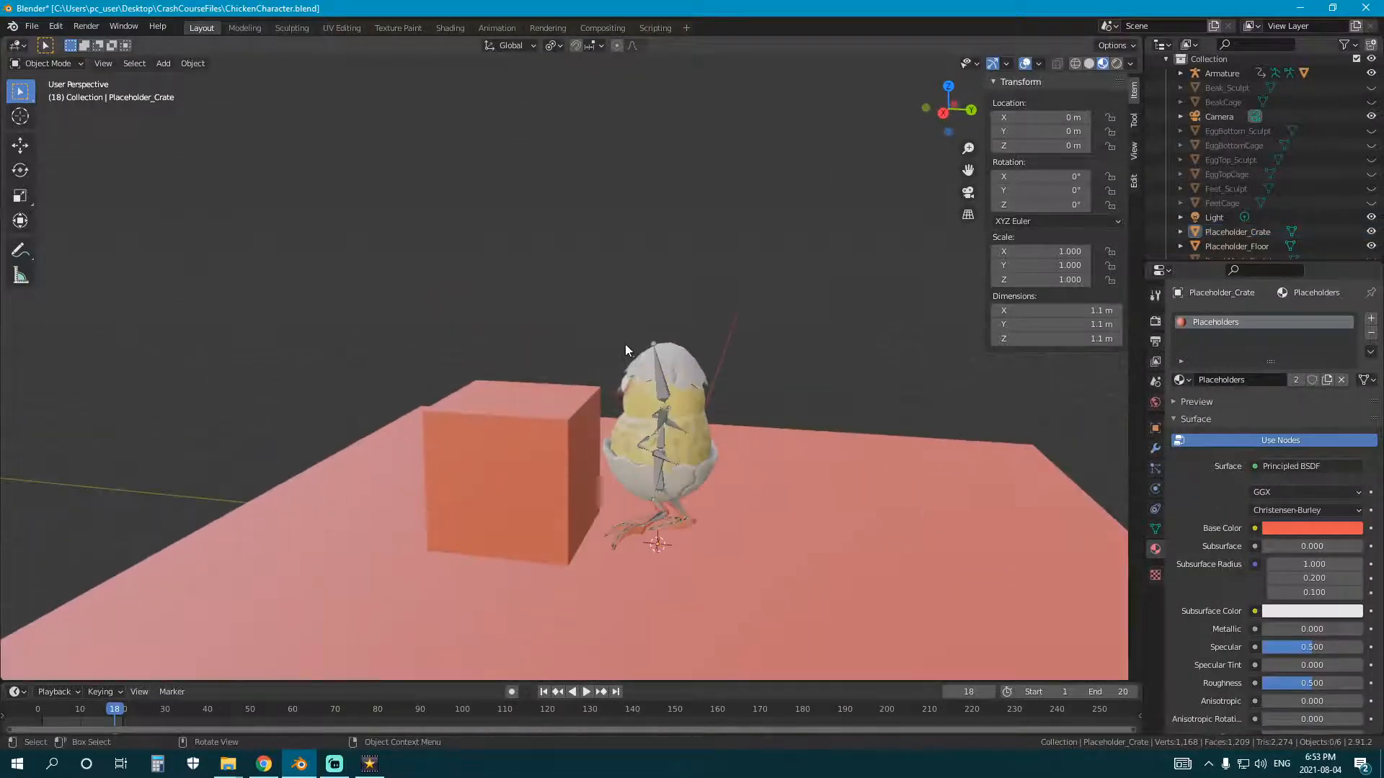
# Step: Switch to the Animation workspace, select the armature and set the preview viewport to Material Preview shading
pyautogui.click(497, 28)
pyautogui.click(853, 298)
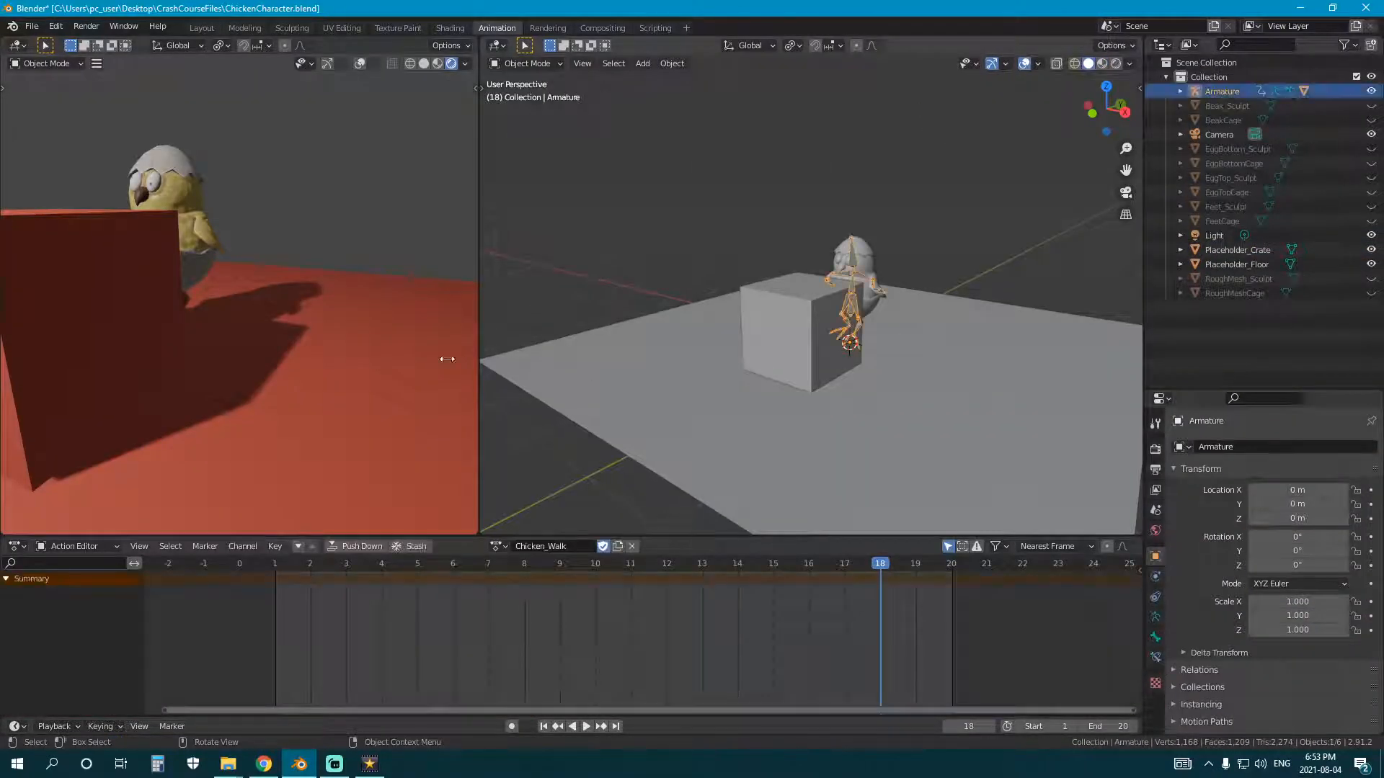
pyautogui.moveTo(449, 355); pyautogui.dragTo(297, 369, button='middle')
pyautogui.click(438, 63)
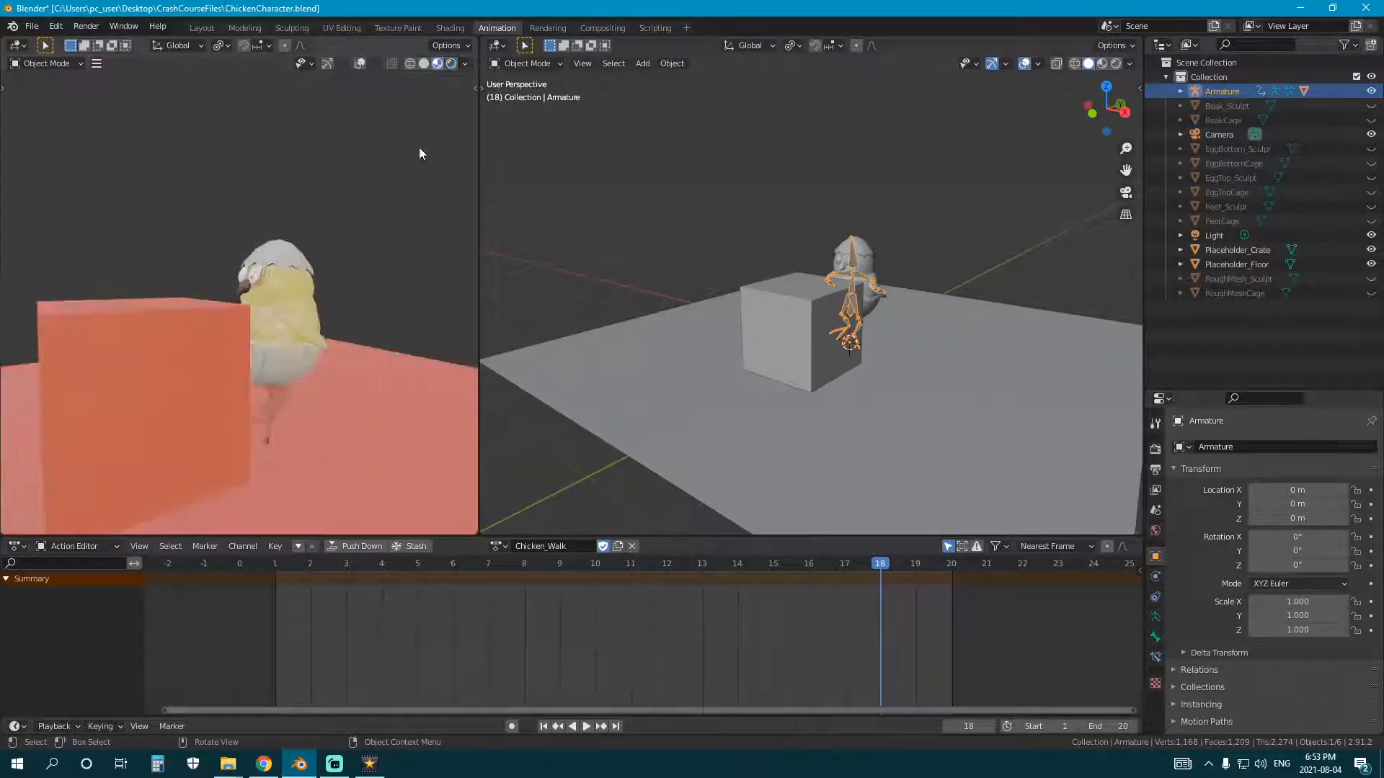
pyautogui.scroll(3, 924, 345)
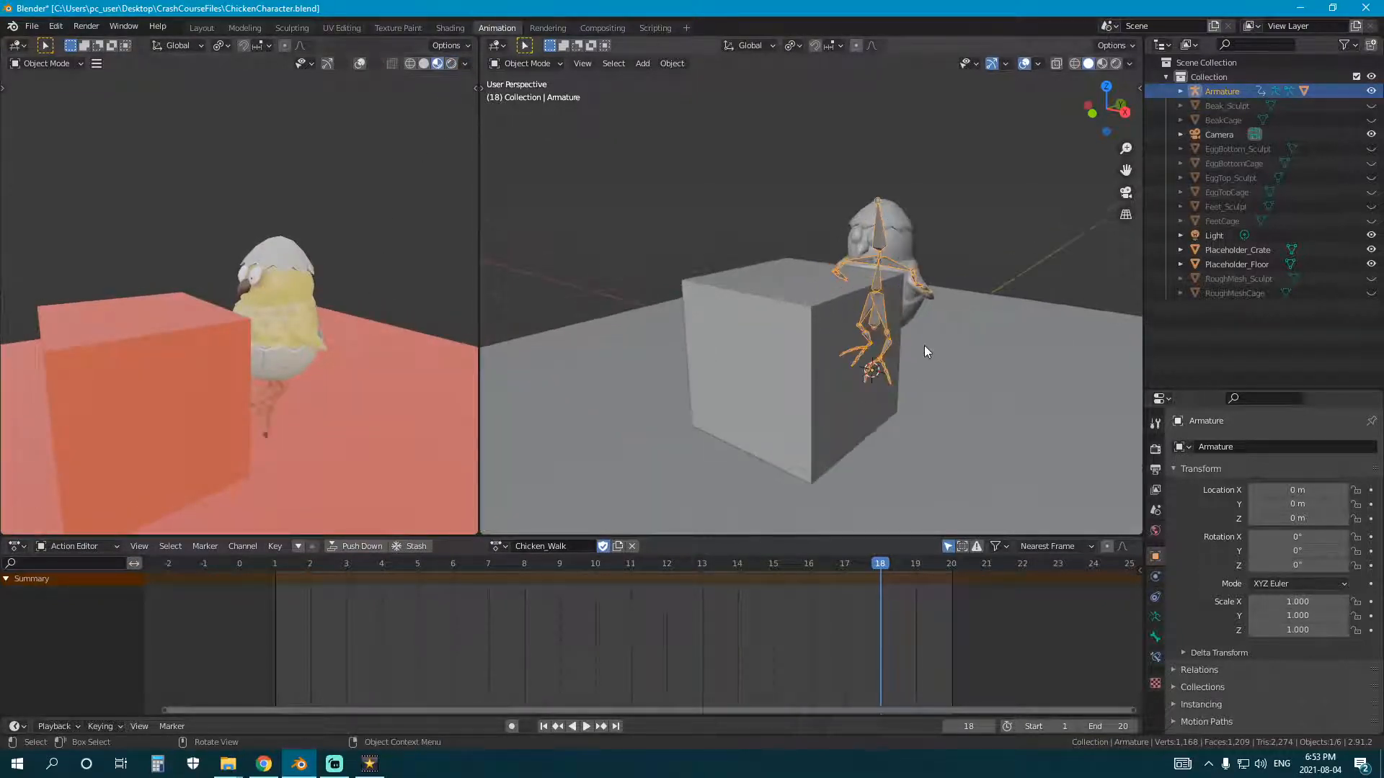
# Step: Put the armature in Pose Mode in the right side view and load the Chicken_Attack action
pyautogui.press('KP_3')
pyautogui.hotkey('ctrl', 'Tab')
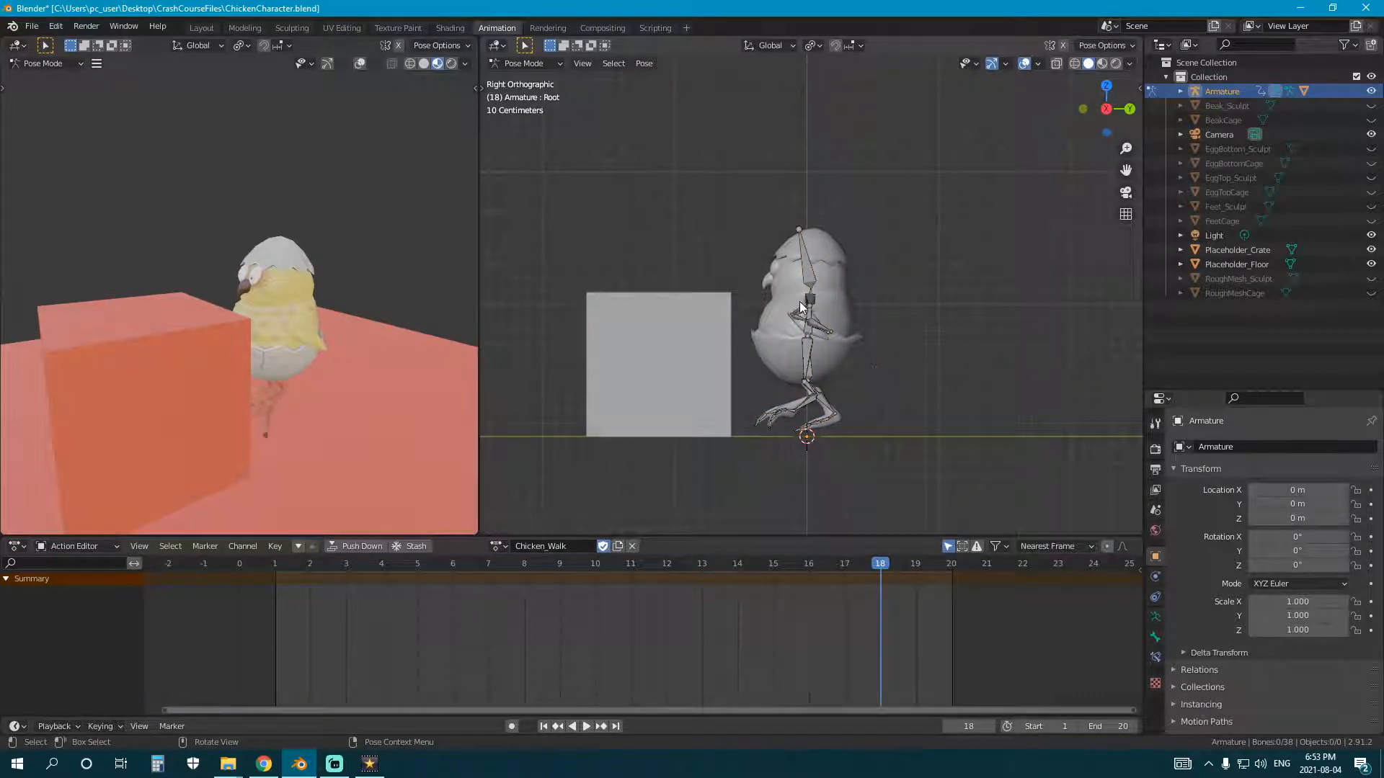
pyautogui.click(805, 275)
pyautogui.scroll(4, 932, 400)
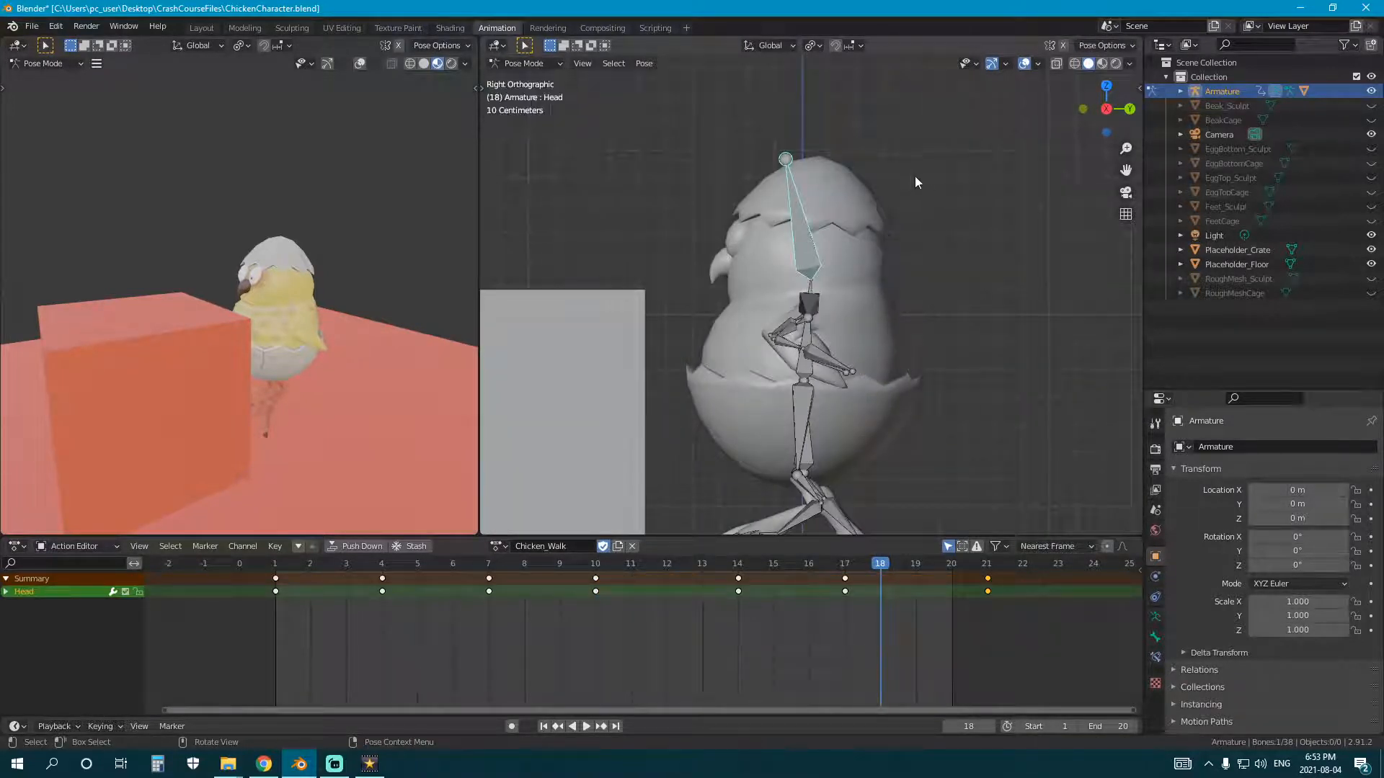
pyautogui.click(497, 546)
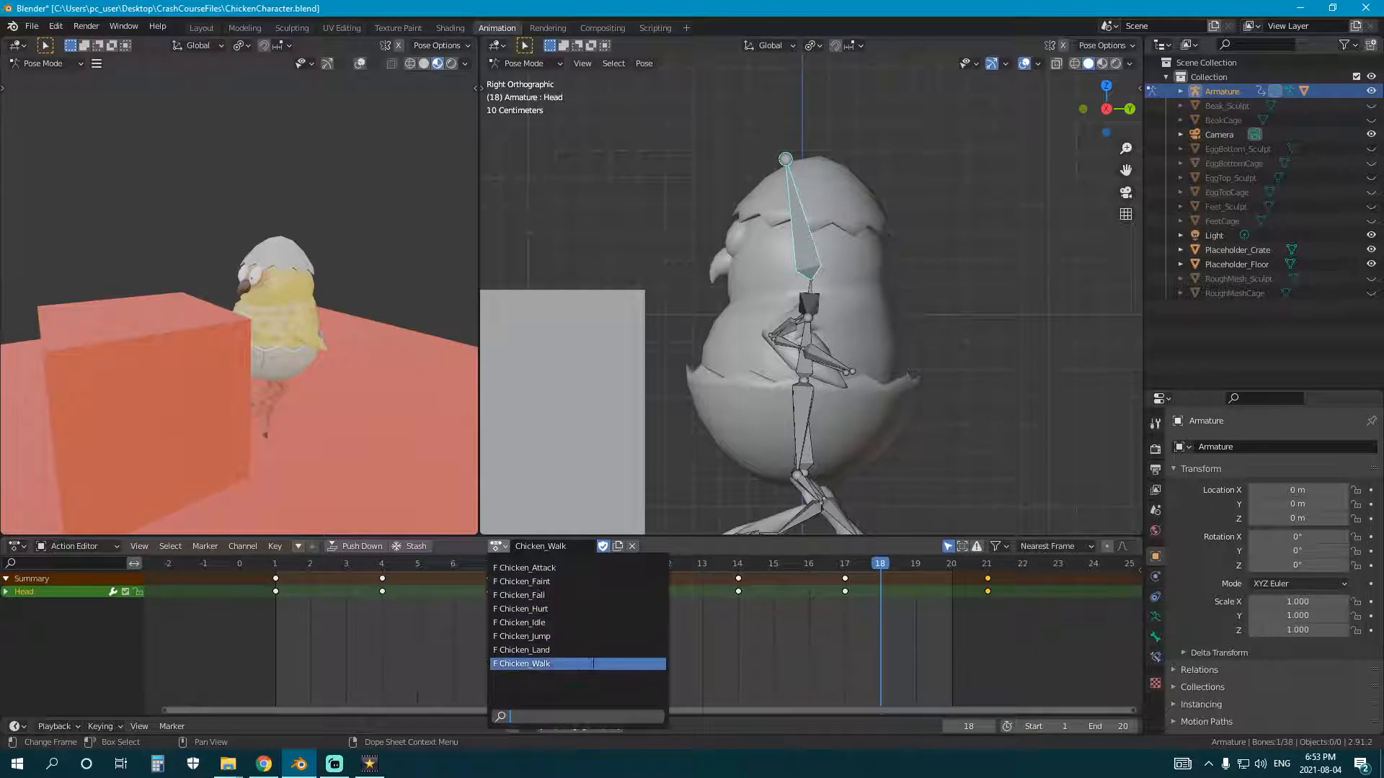
pyautogui.click(504, 568)
# Step: Keyframe the lean-back pose on all bones at frame 6 and play the animation to check the timing
pyautogui.press('a')
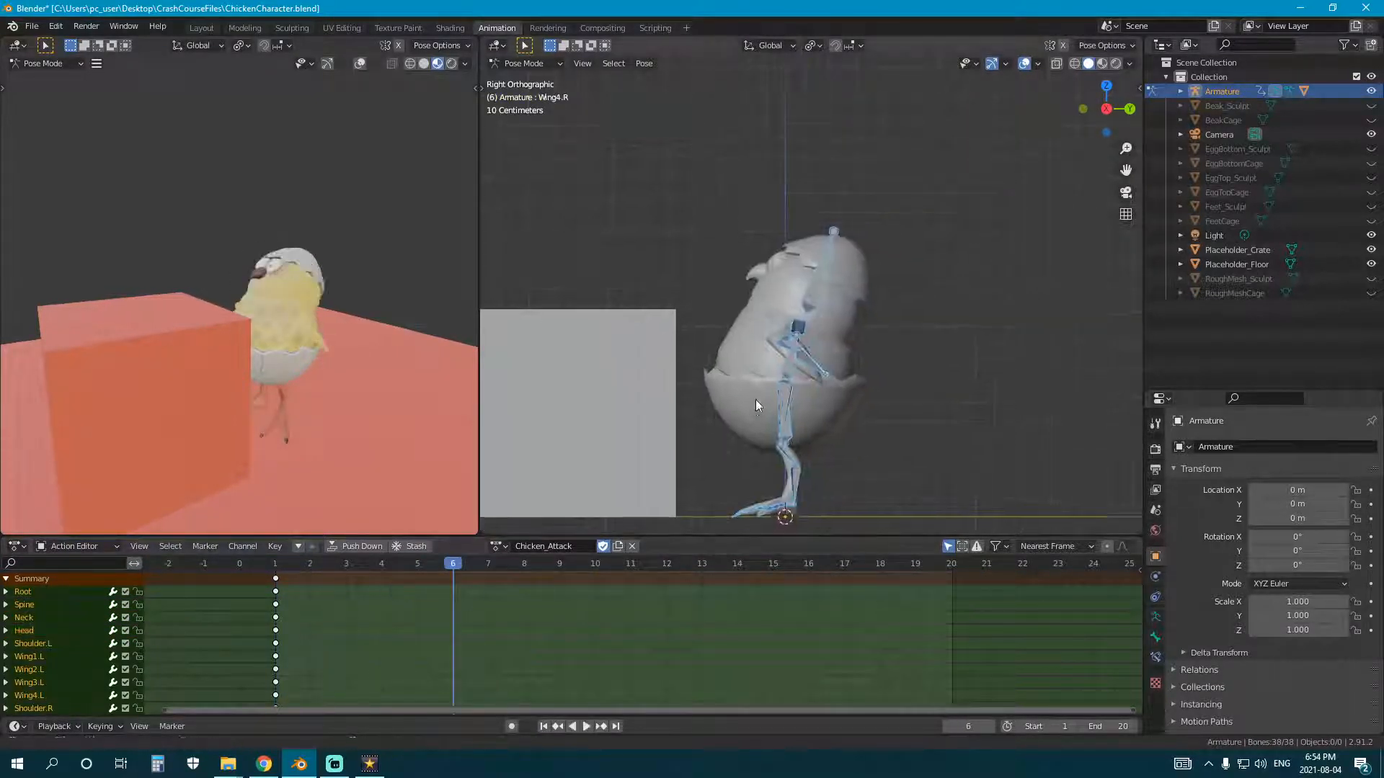
pyautogui.keyDown('shift'); pyautogui.moveTo(755, 399); pyautogui.dragTo(760, 392, button='middle'); pyautogui.keyUp('shift')
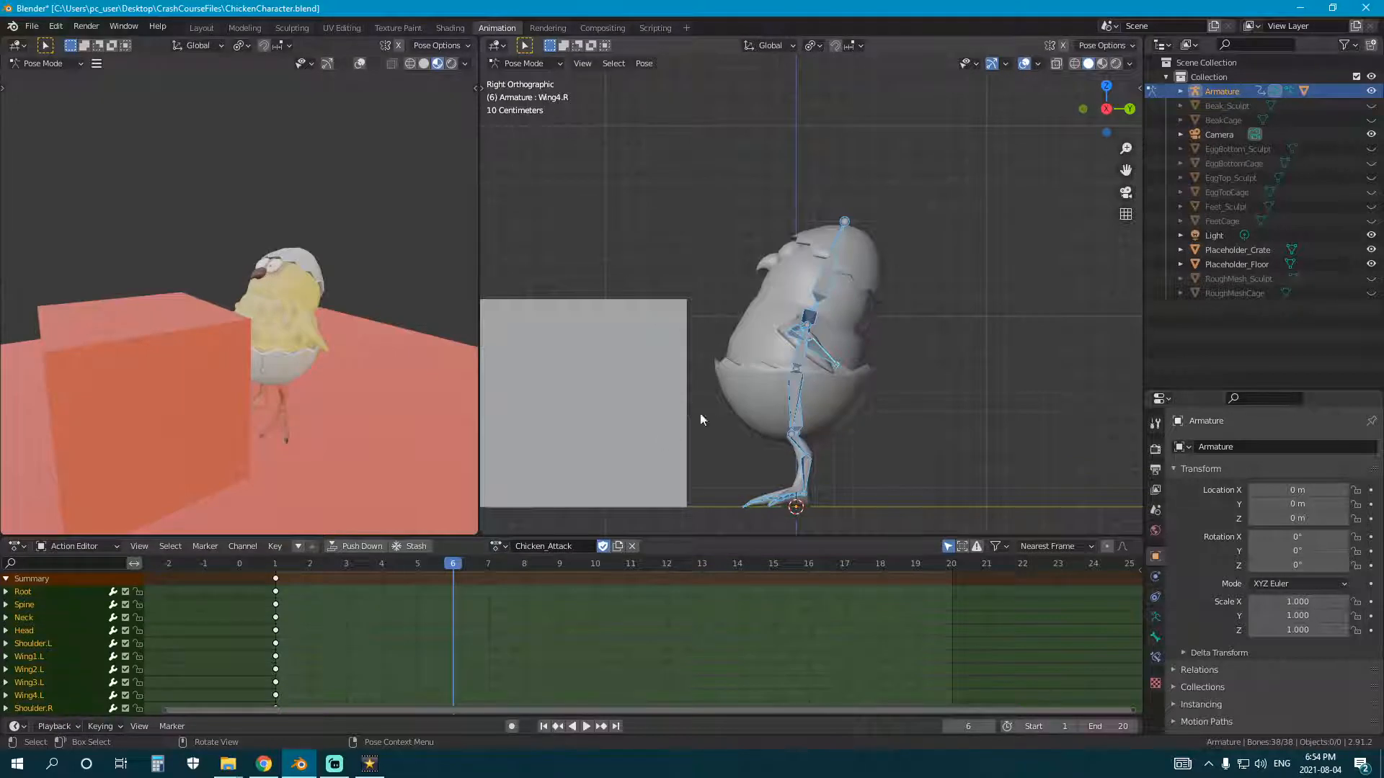
pyautogui.press('i')
pyautogui.click(841, 387)
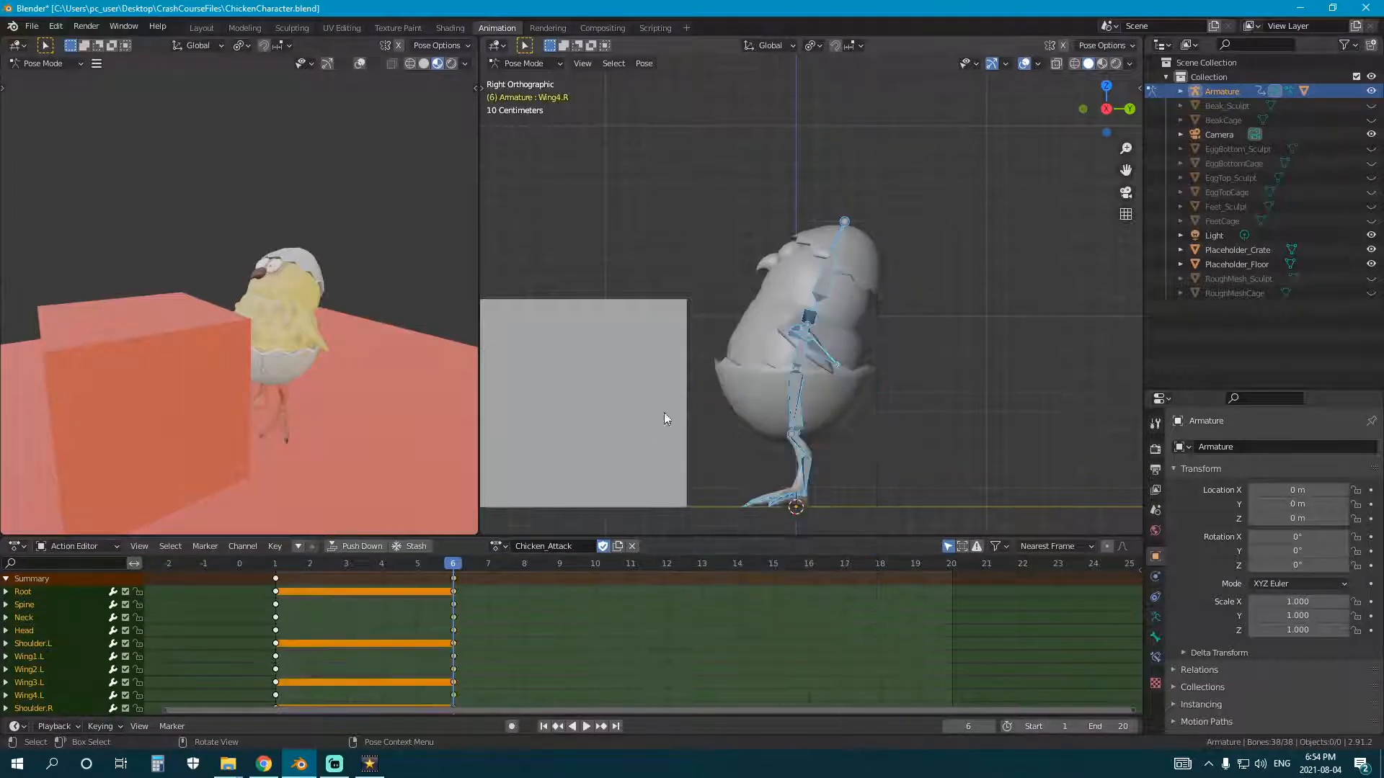
pyautogui.press('space')
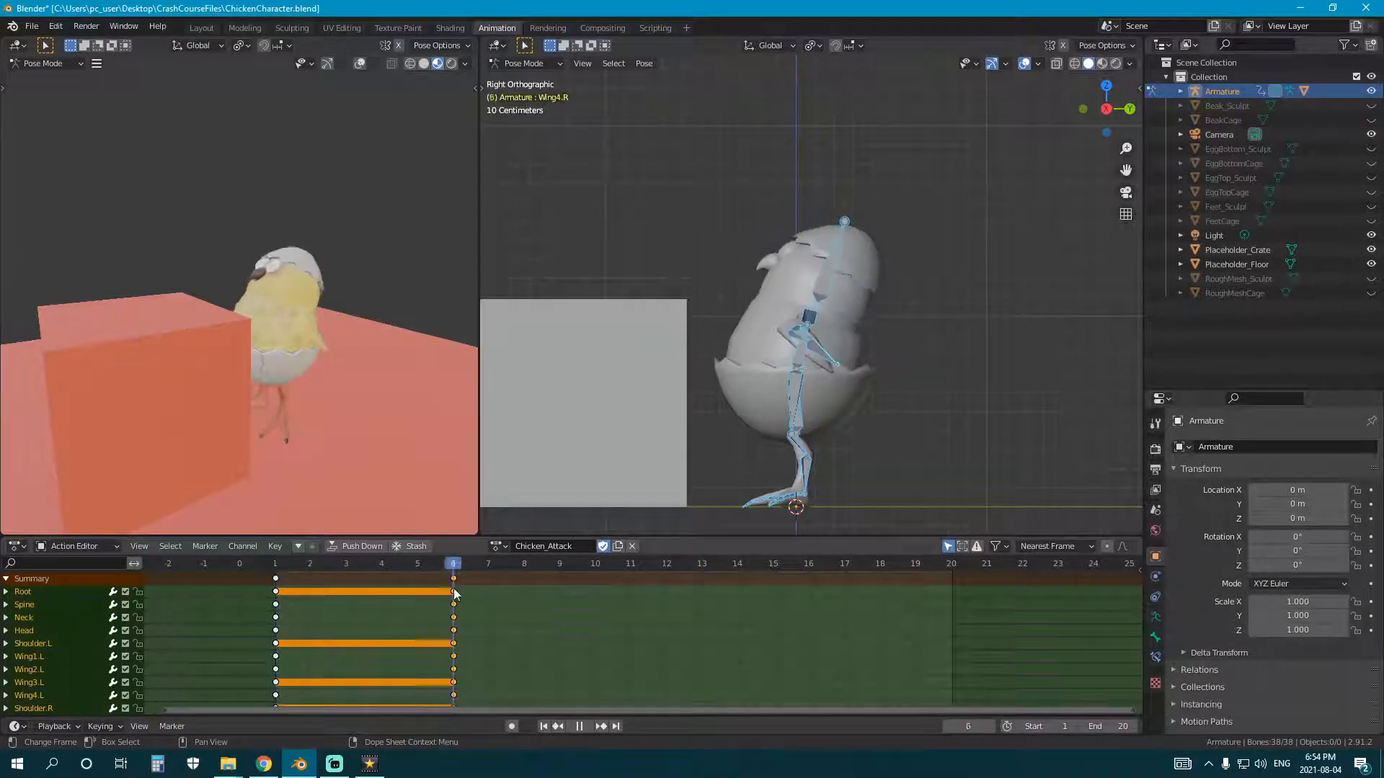
pyautogui.press('space')
# Step: At frame 13, rotate the spine, neck and head bones so the chick bends forward toward the crate
pyautogui.scroll(1, 804, 382)
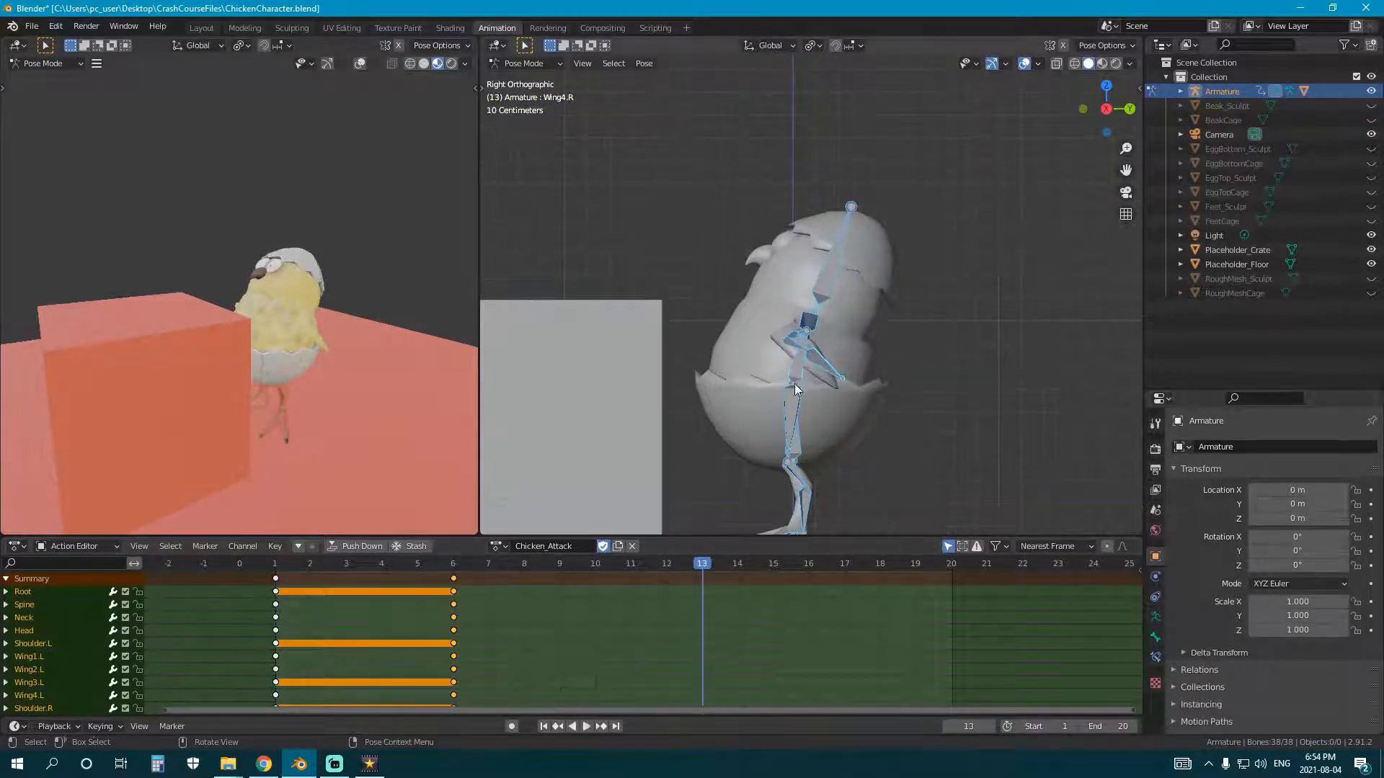
pyautogui.click(796, 389)
pyautogui.press('r')
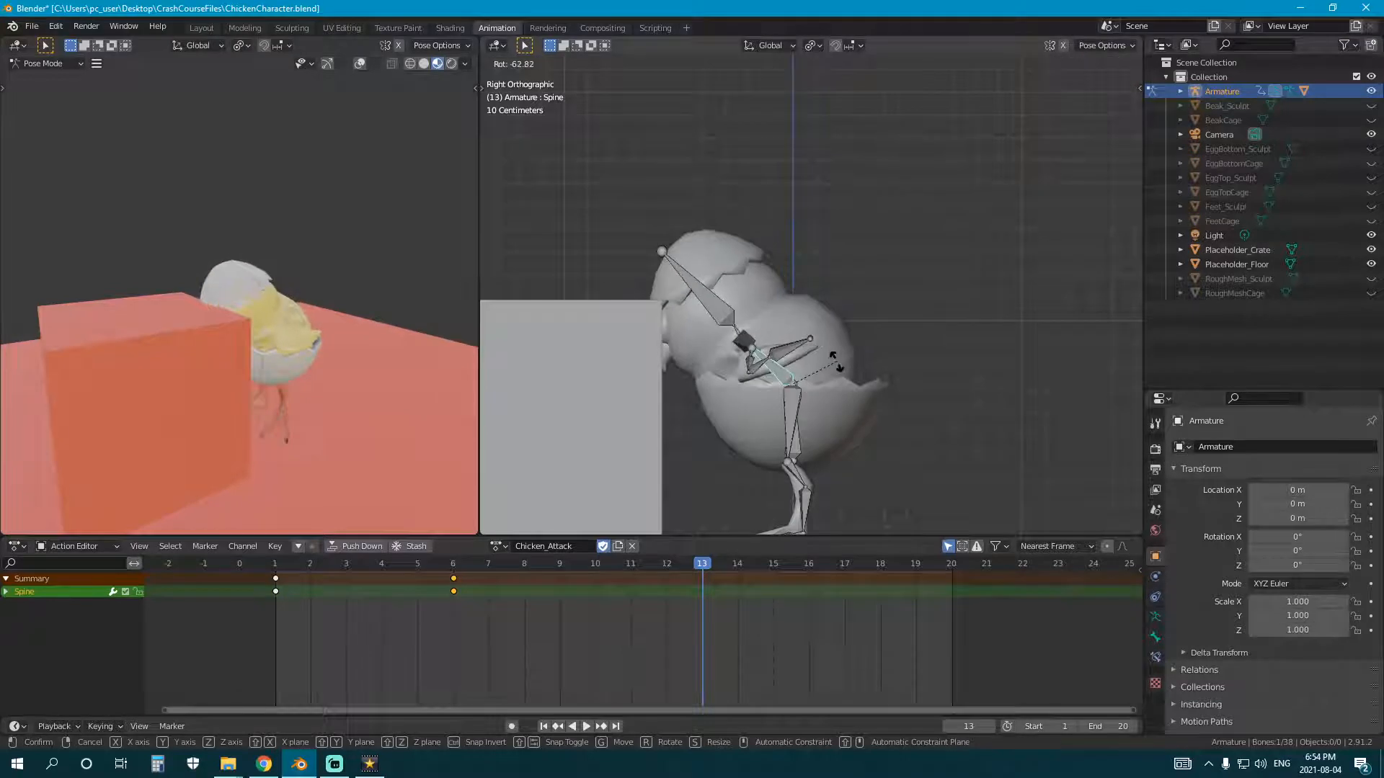
pyautogui.click(836, 360)
pyautogui.click(737, 344)
pyautogui.press('r')
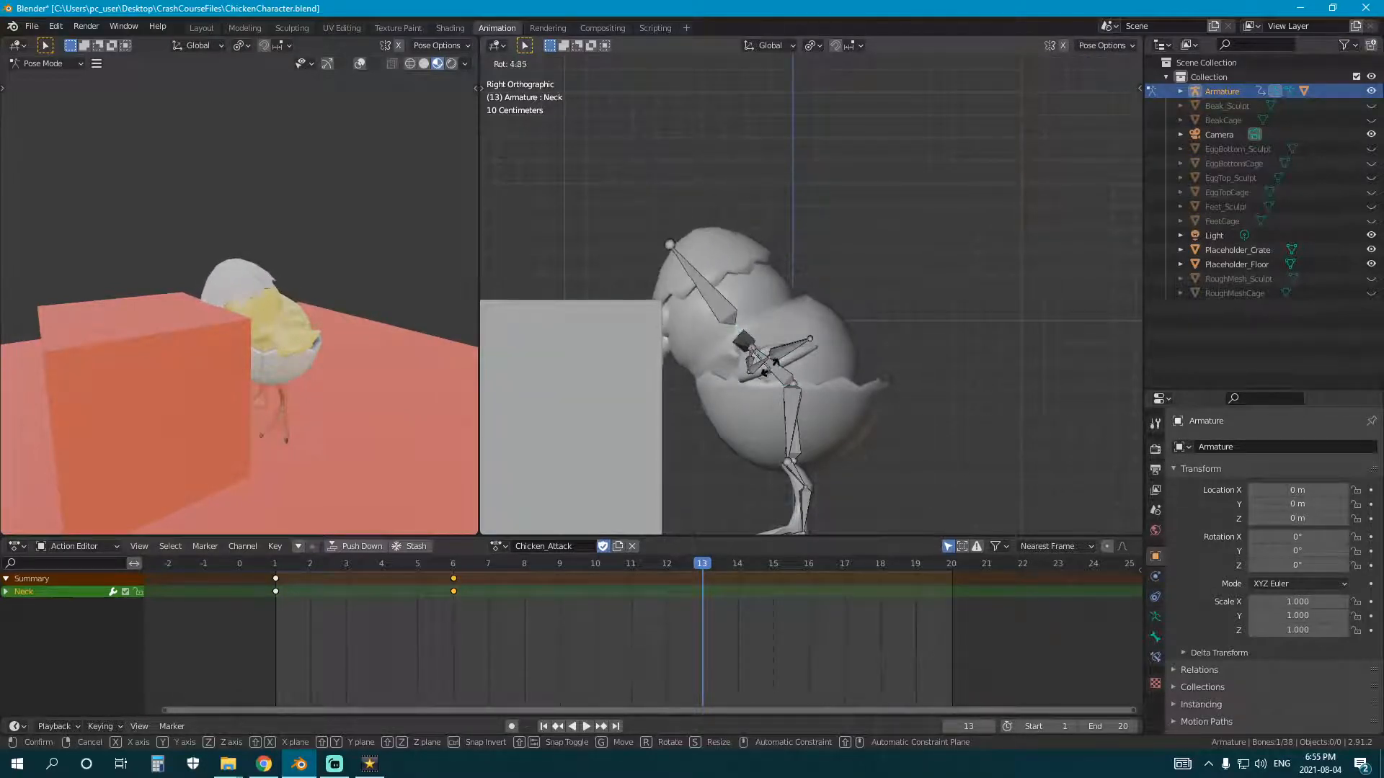
pyautogui.click(771, 366)
pyautogui.press('r')
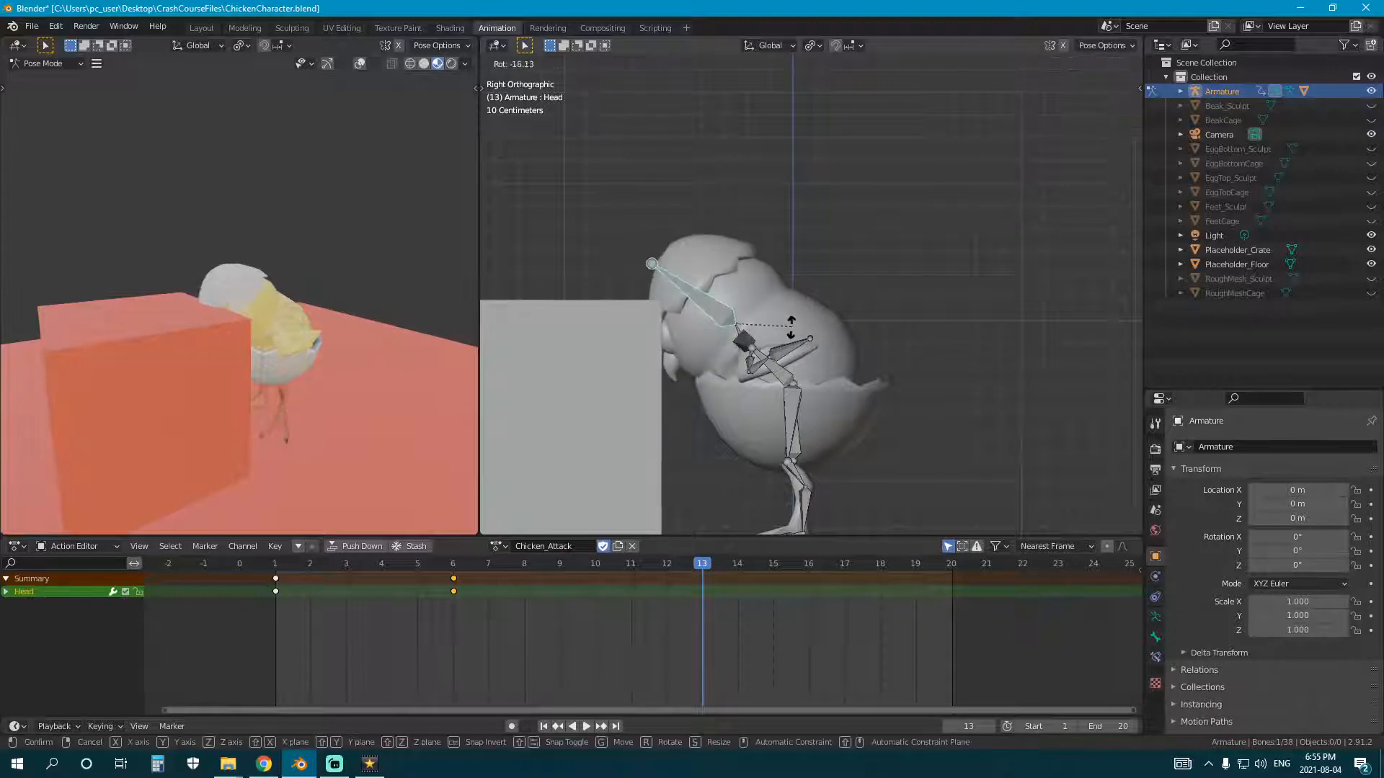
pyautogui.click(768, 359)
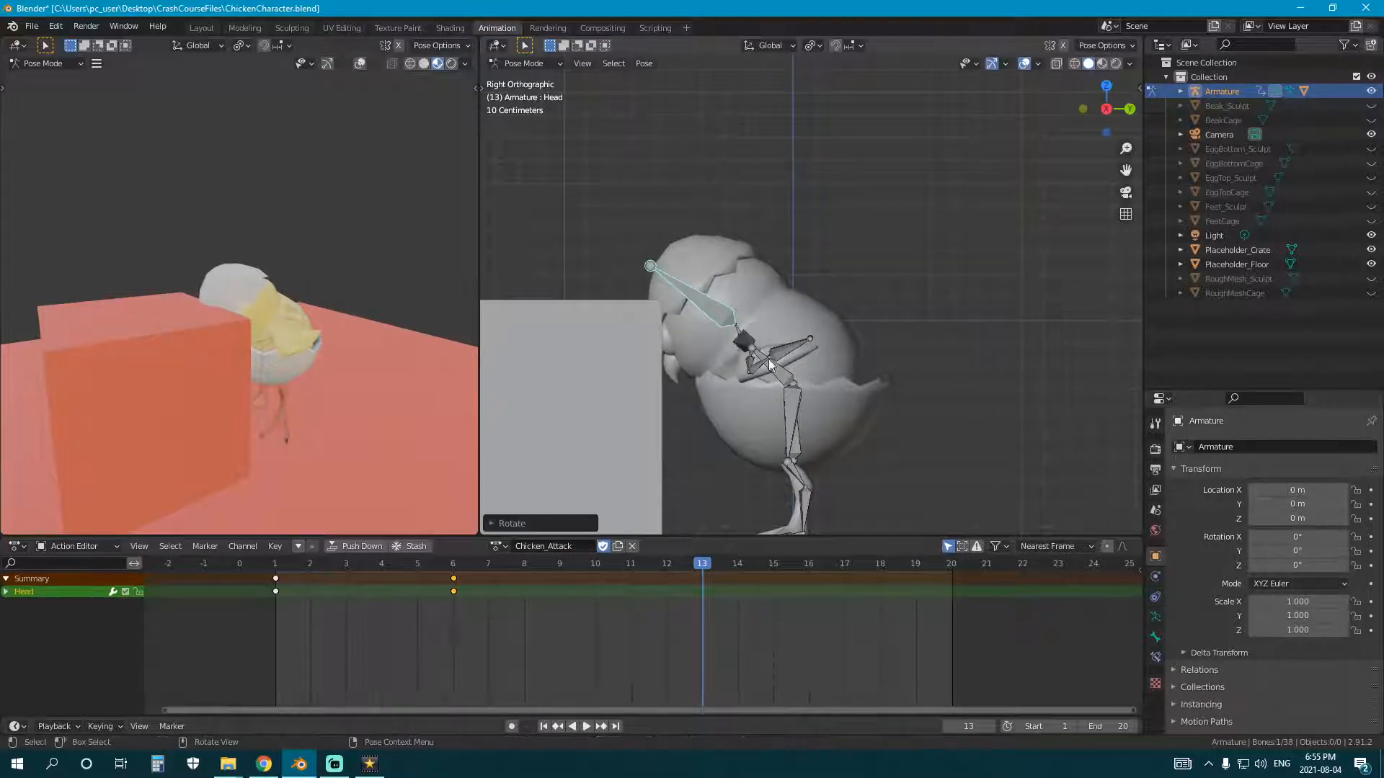
# Step: Rotate the spine partly back upright and tilt the root bone forward so the chick leans onto the crate
pyautogui.click(799, 383)
pyautogui.press('r')
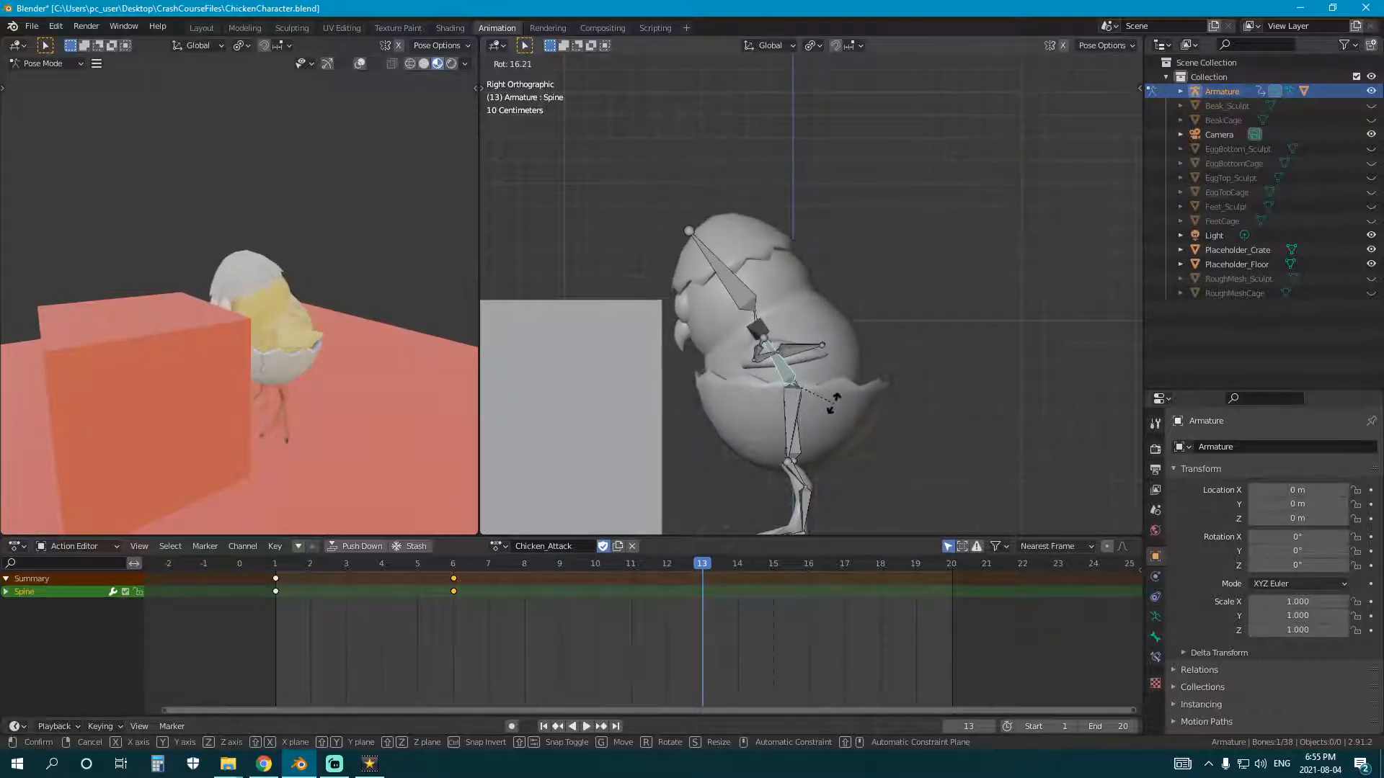
pyautogui.click(822, 419)
pyautogui.click(799, 444)
pyautogui.press('r')
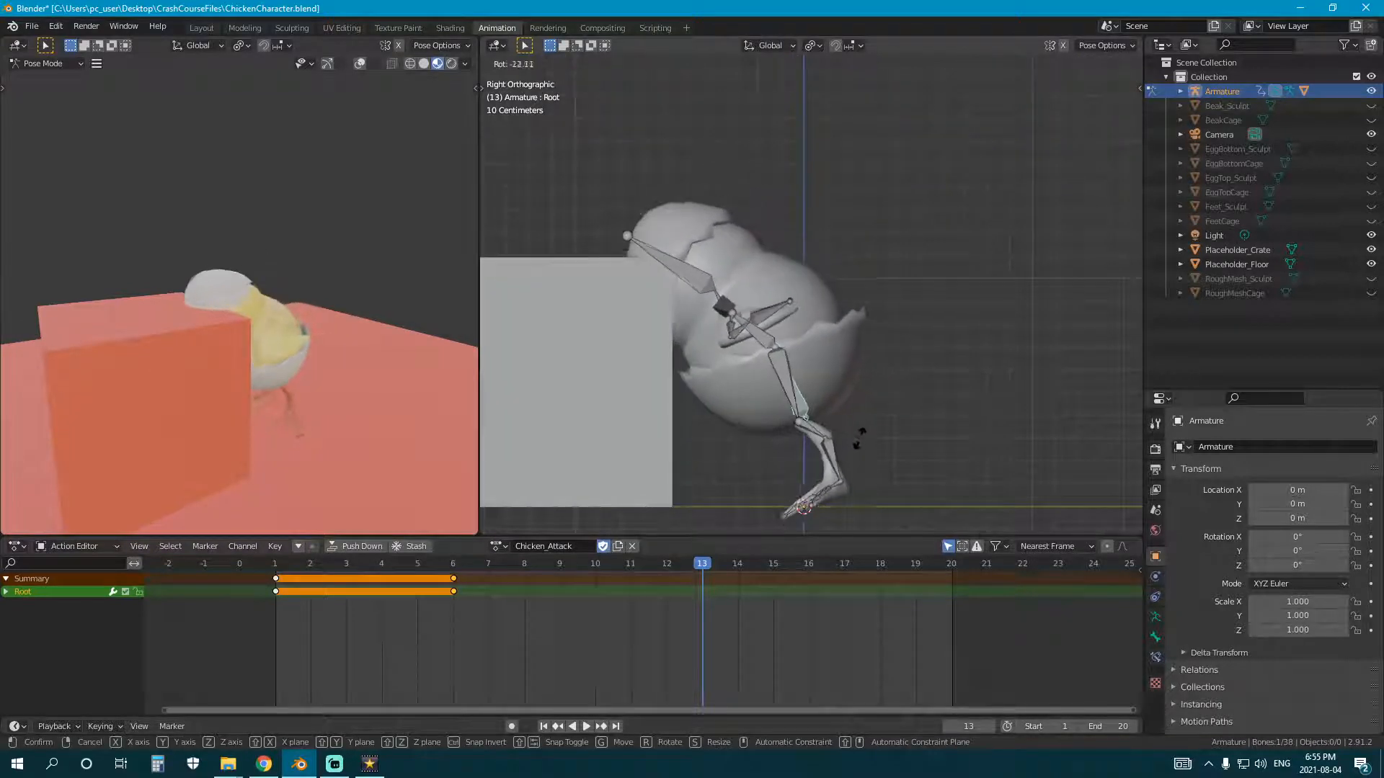
pyautogui.click(861, 434)
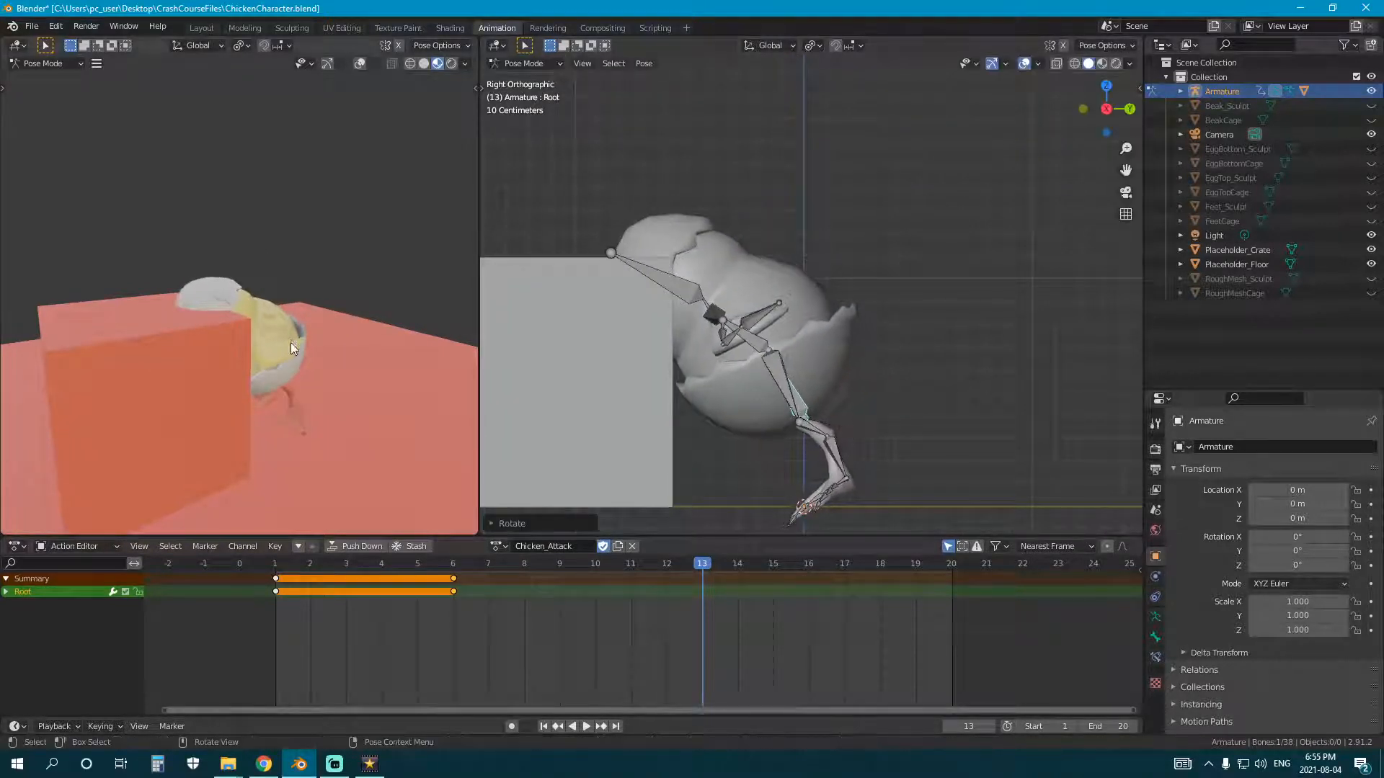
# Step: Rotate the head bone back up and ease the root bone's forward tilt by about 5 degrees
pyautogui.moveTo(291, 343); pyautogui.dragTo(326, 344, button='middle')
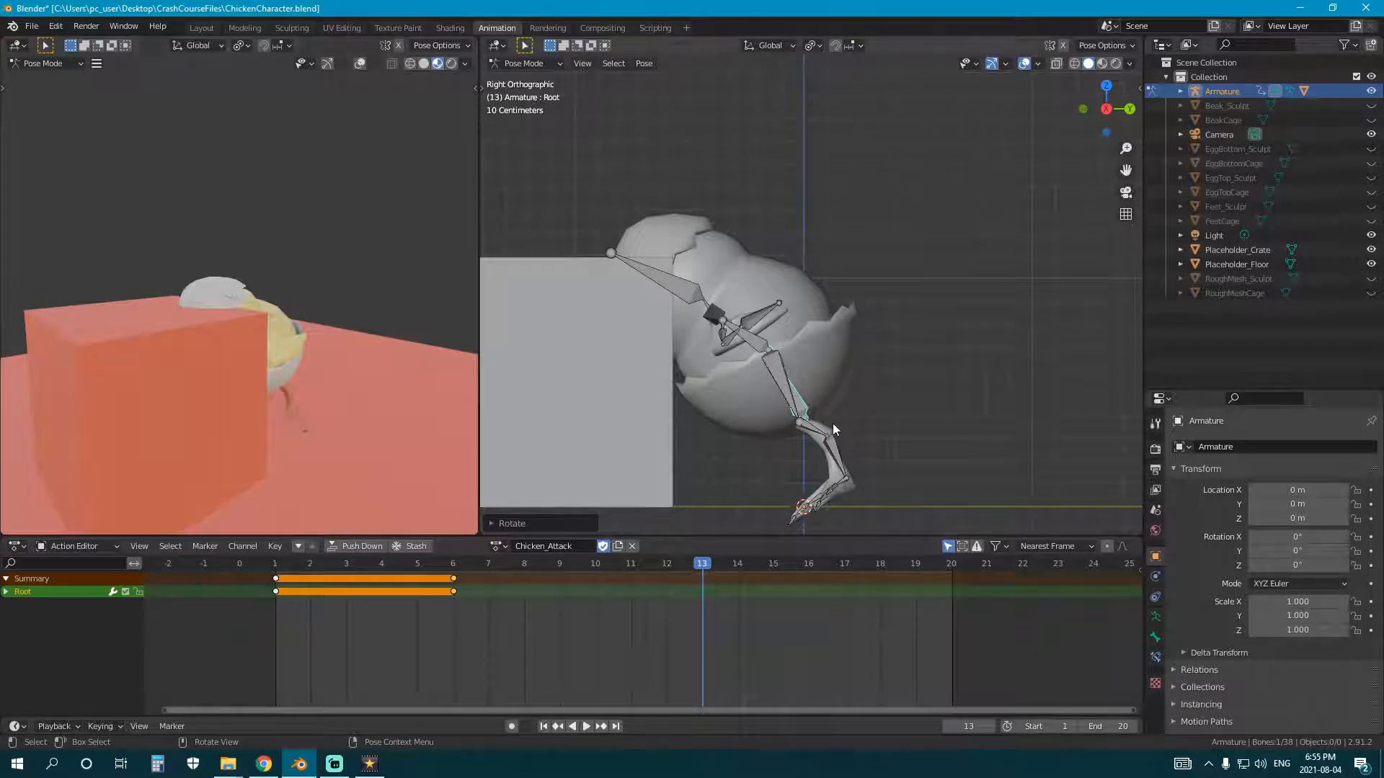
pyautogui.keyDown('shift'); pyautogui.moveTo(833, 422); pyautogui.dragTo(828, 394, button='middle'); pyautogui.keyUp('shift')
pyautogui.press('r')
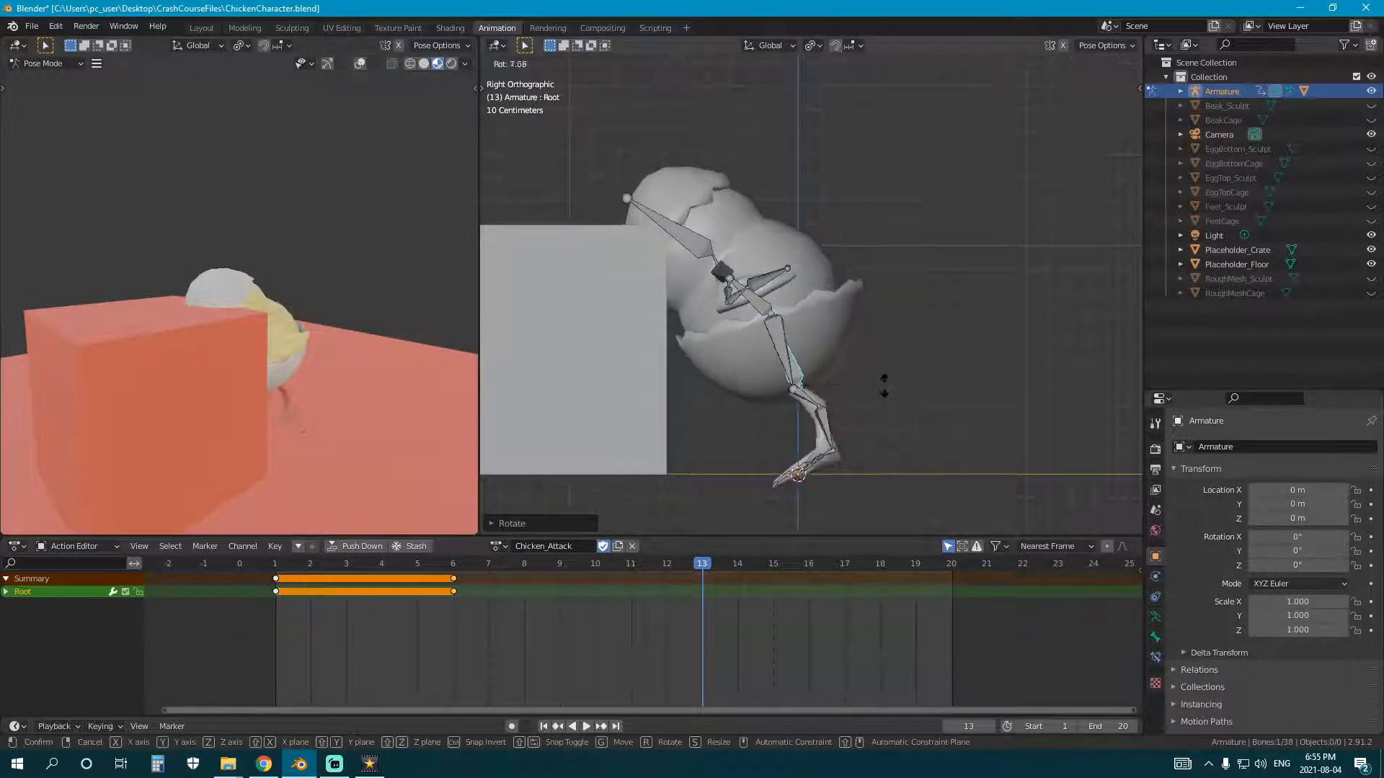
pyautogui.rightClick(865, 388)
pyautogui.press('r')
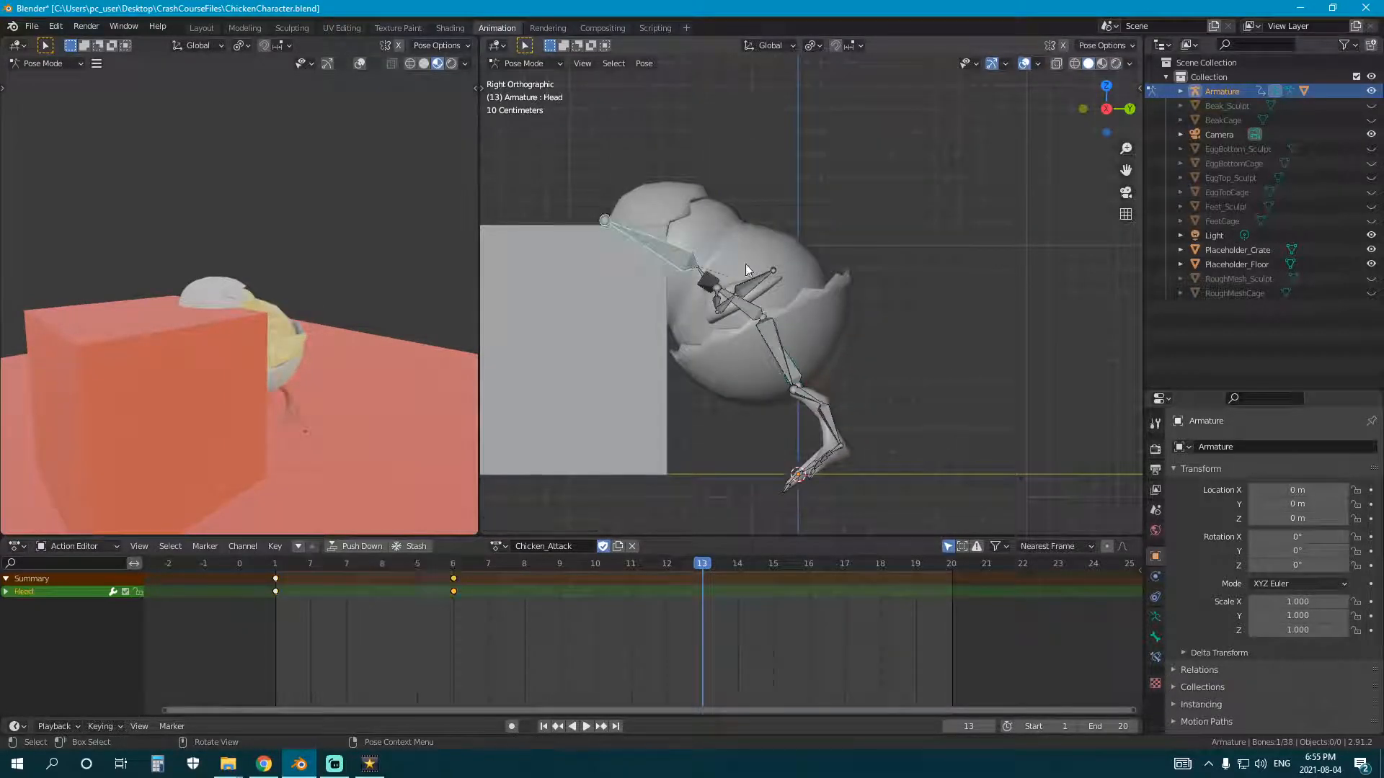
pyautogui.click(877, 382)
pyautogui.press('r')
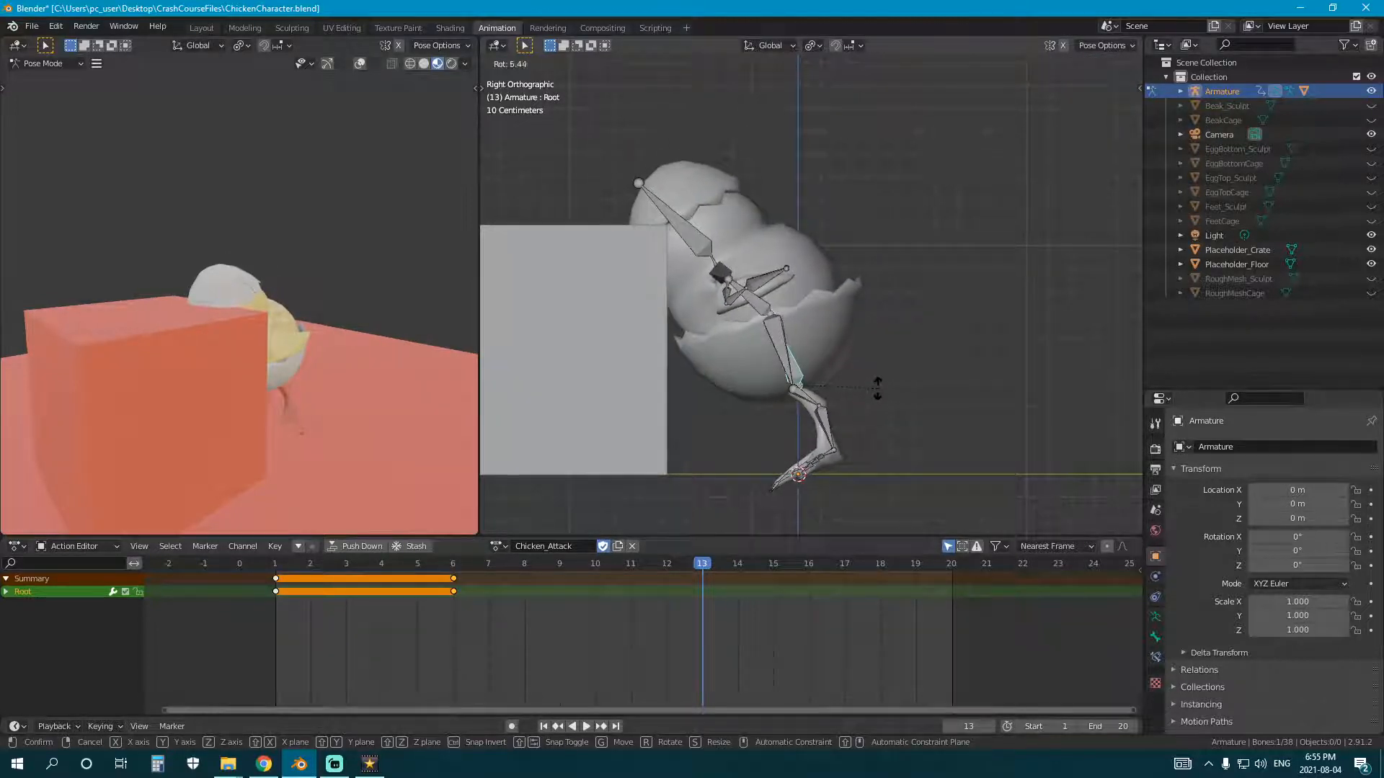
pyautogui.click(877, 390)
# Step: Rotate the upper and lower bones of both legs together by about 11 degrees to plant the feet under the body
pyautogui.hotkey('alt', 'a')
pyautogui.press('c')
pyautogui.click(815, 400)
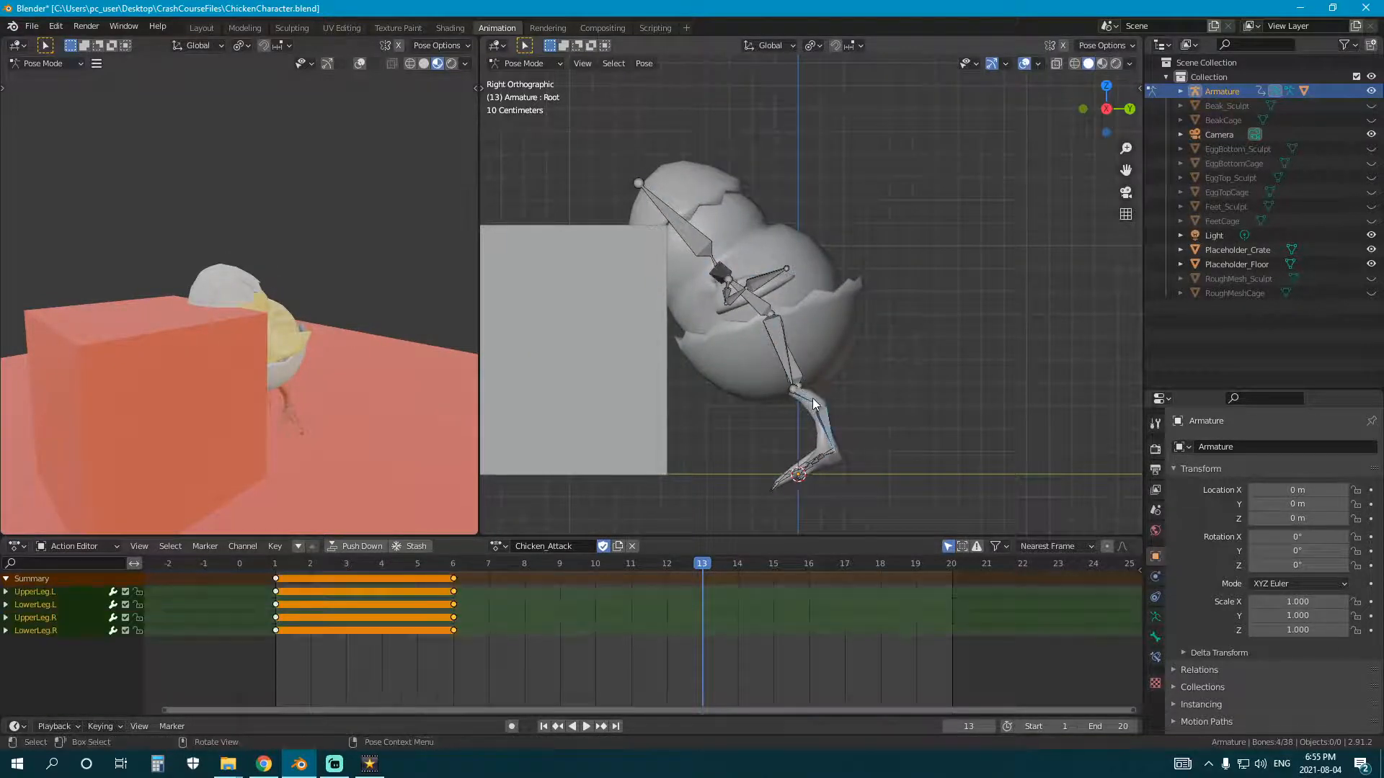
pyautogui.scroll(2, 858, 382)
pyautogui.press('r')
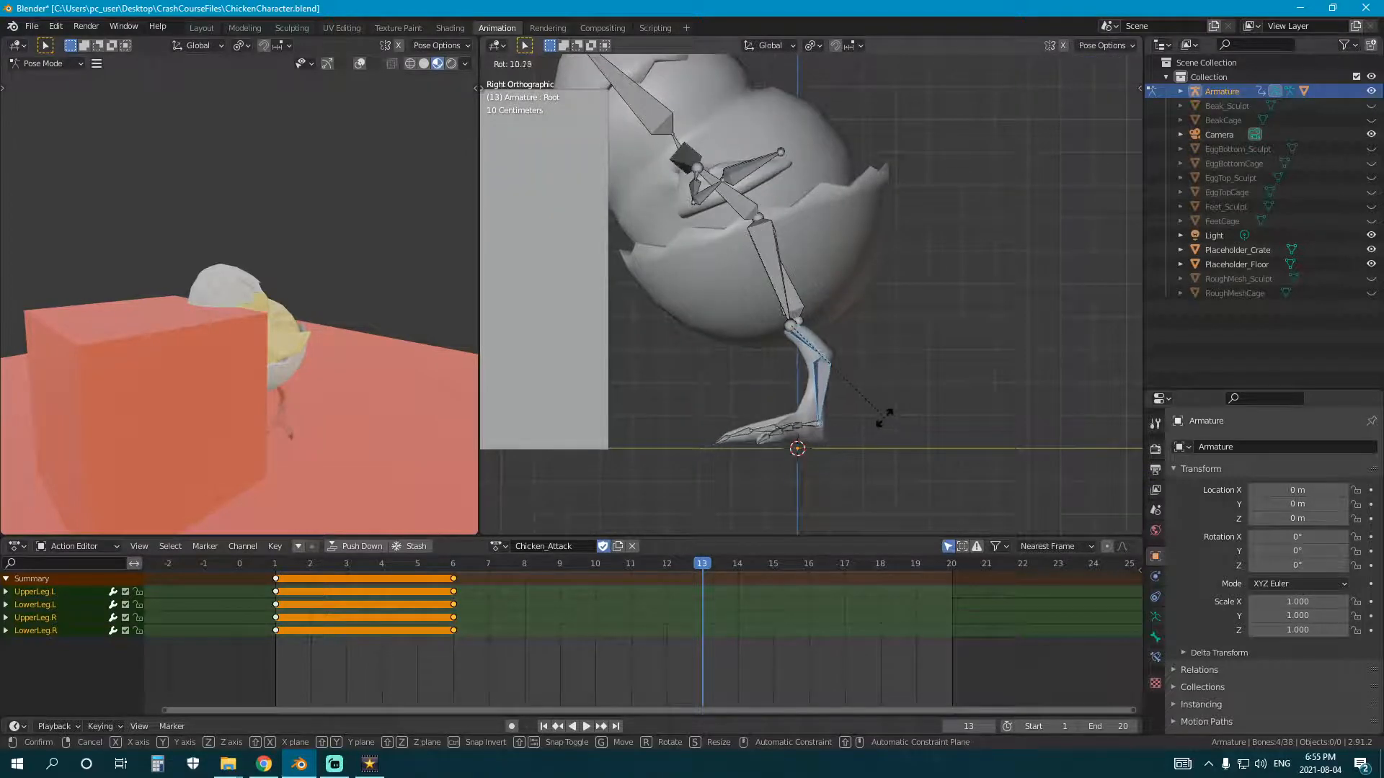
pyautogui.click(883, 419)
# Step: Lower the root bone slightly along the Z axis toward the floor
pyautogui.click(802, 310)
pyautogui.press('g')
pyautogui.press('z')
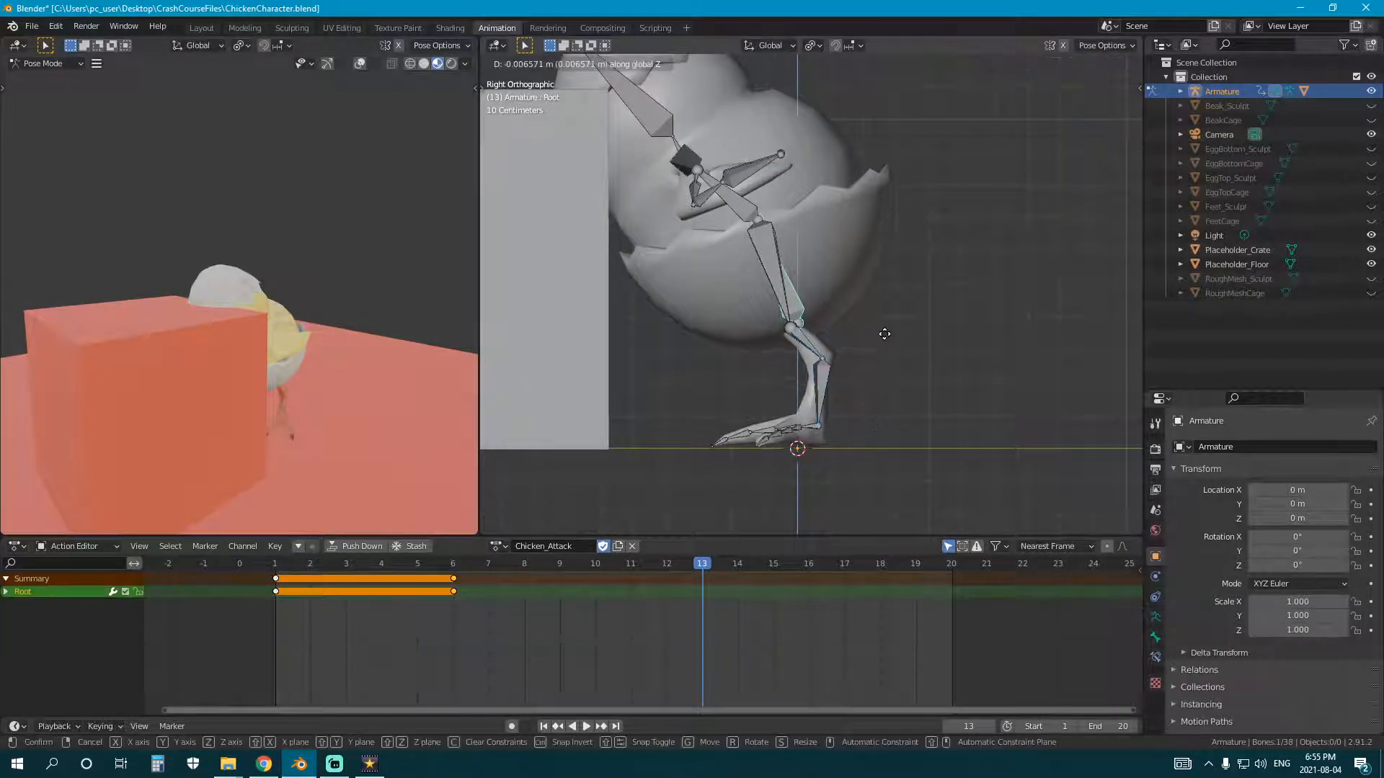
pyautogui.click(884, 332)
# Step: Select the bones of both feet and rotate them to rest on the floor
pyautogui.hotkey('alt', 'a')
pyautogui.press('c')
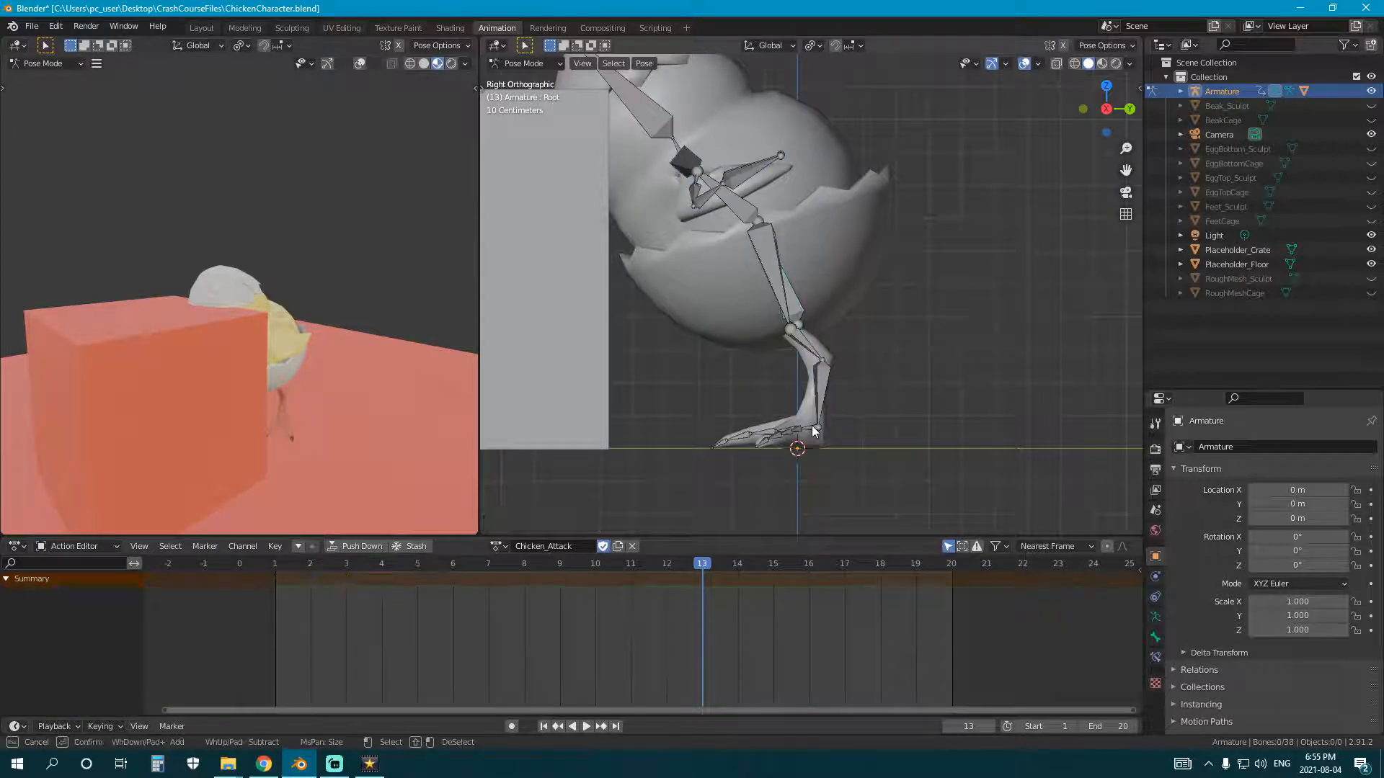
pyautogui.click(809, 425)
pyautogui.rightClick(857, 436)
pyautogui.press('r')
pyautogui.click(859, 436)
# Step: Keyframe the headbutt pose on all bones, move the new keys to frame 11 and go back to frame 1
pyautogui.press('a')
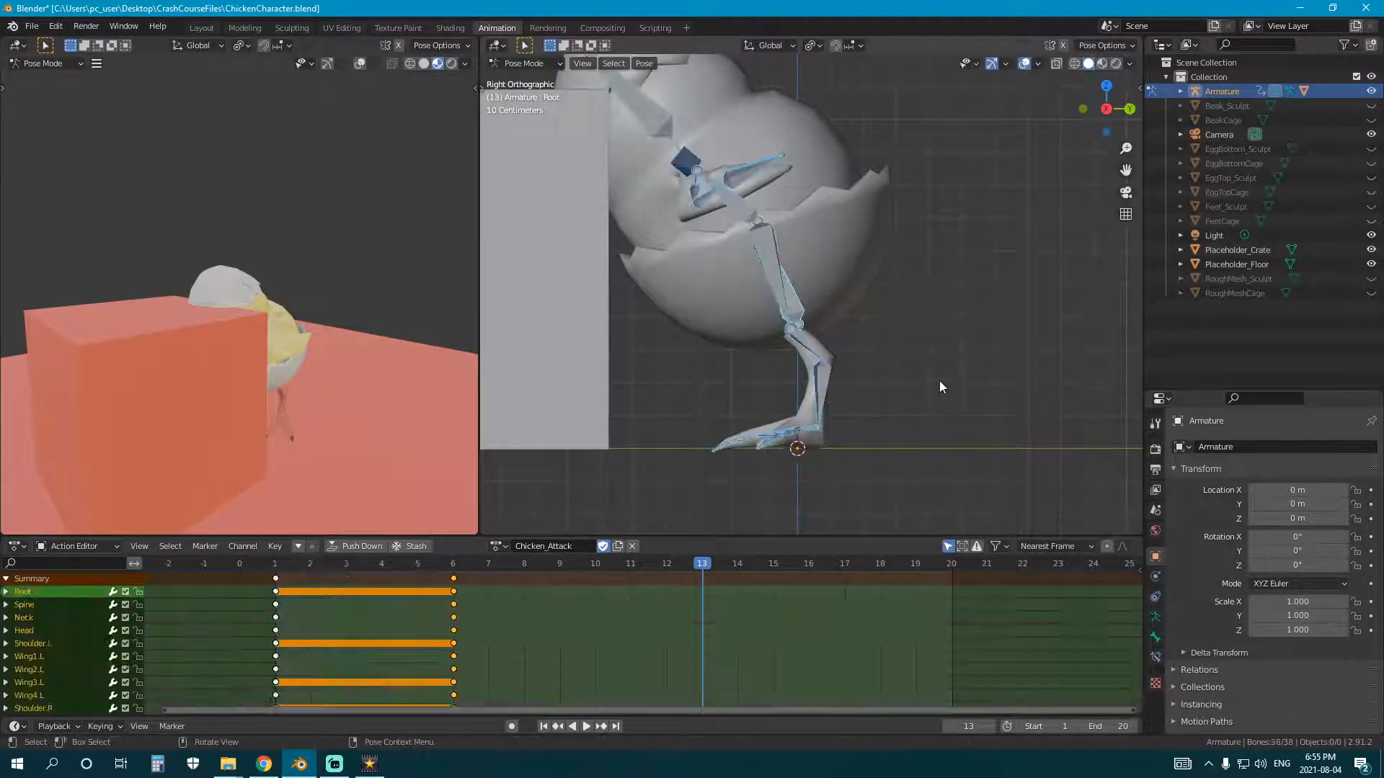
pyautogui.press('i')
pyautogui.click(913, 369)
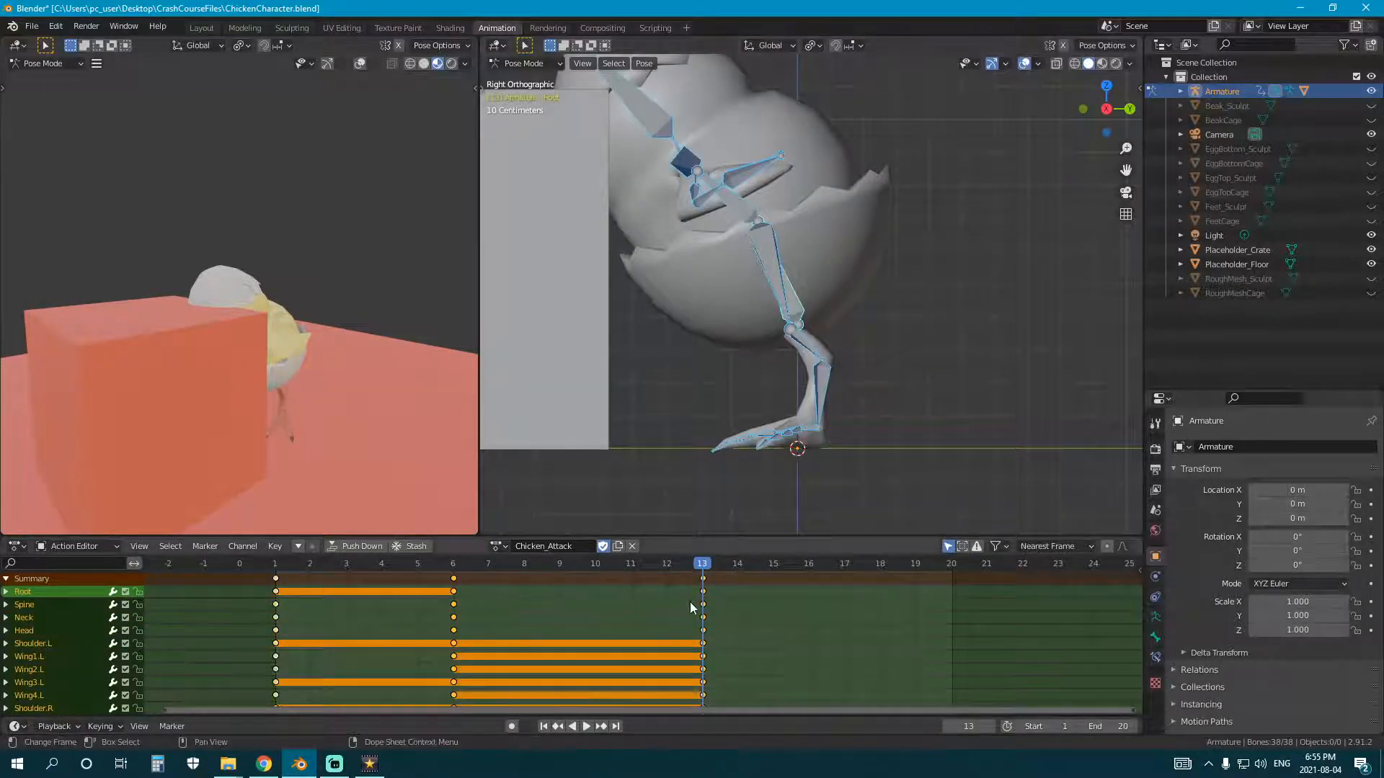
pyautogui.moveTo(702, 580); pyautogui.dragTo(288, 577)
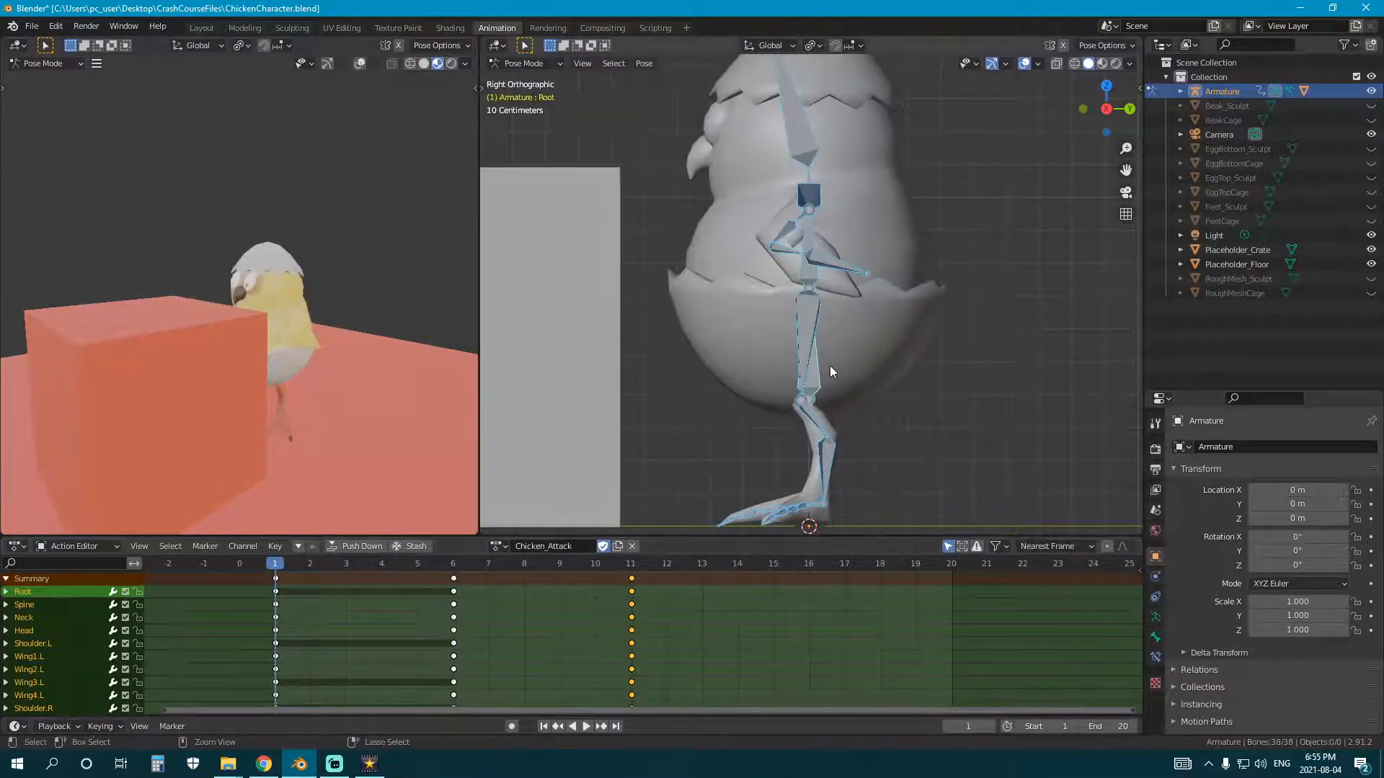
# Step: Copy the frame 1 pose, paste and keyframe it at frame 21, move those keys to frame 19 and play the animation
pyautogui.hotkey('ctrl', 'c')
pyautogui.click(986, 569)
pyautogui.hotkey('ctrl', 'v')
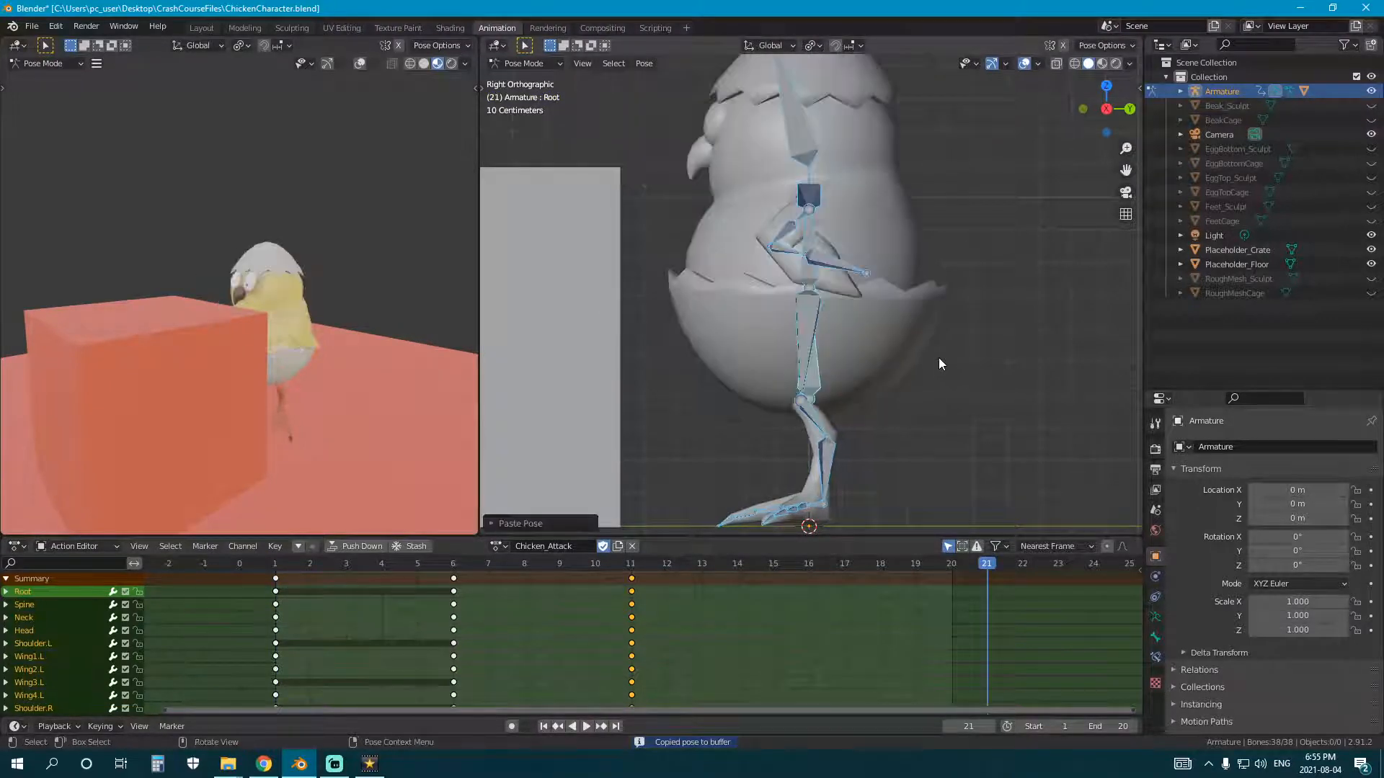
pyautogui.press('i')
pyautogui.click(938, 357)
pyautogui.click(989, 580)
pyautogui.moveTo(989, 580); pyautogui.dragTo(908, 592)
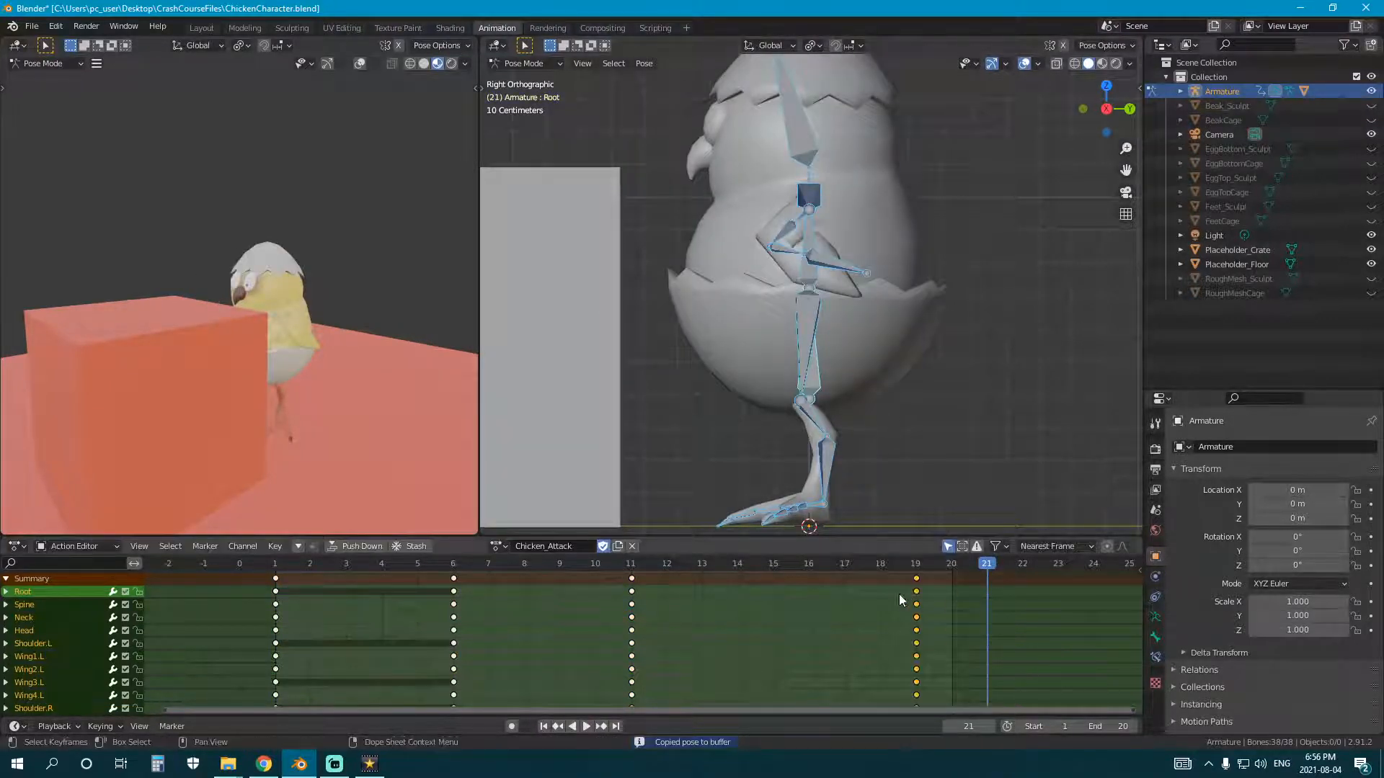
pyautogui.press('space')
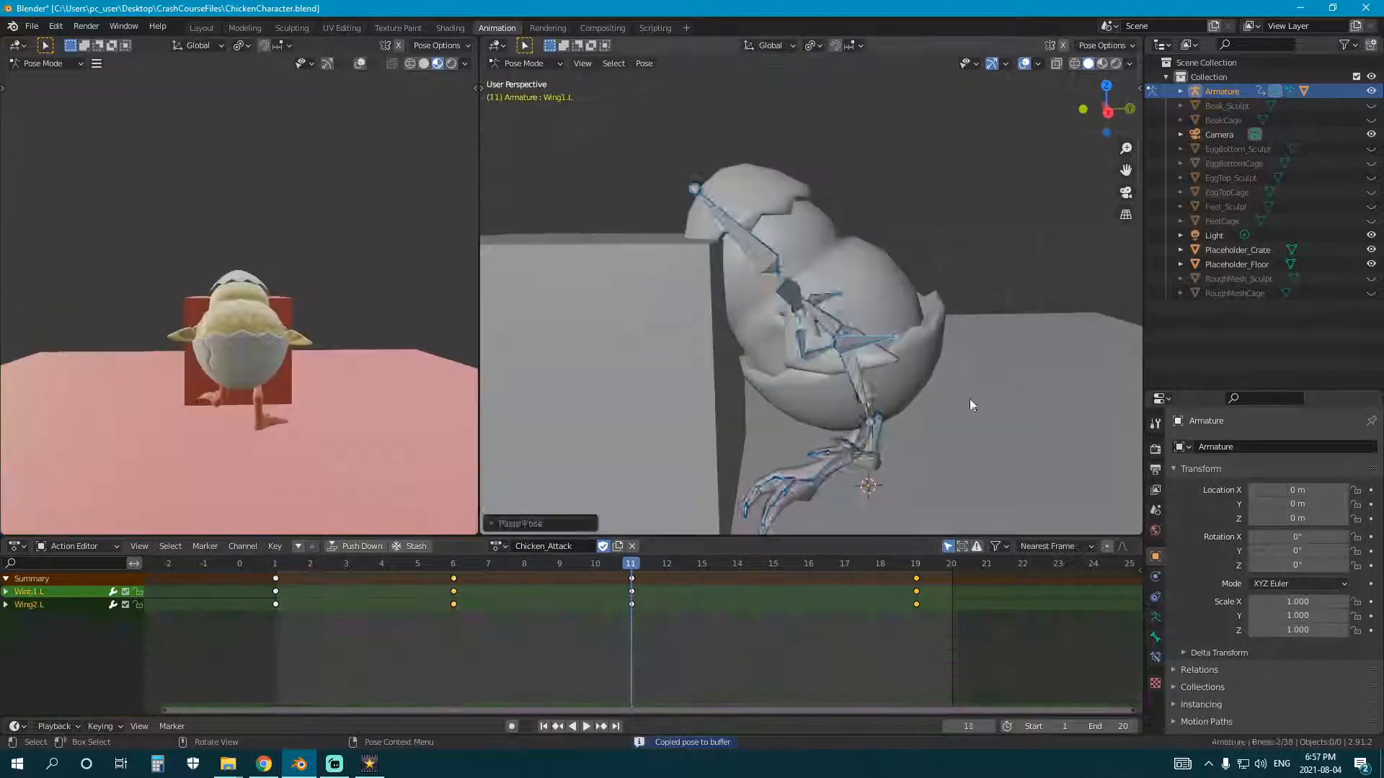
# Step: Keyframe all bones at frame 11 with the adjusted wings and legs
pyautogui.press('a')
pyautogui.press('i')
pyautogui.click(980, 400)
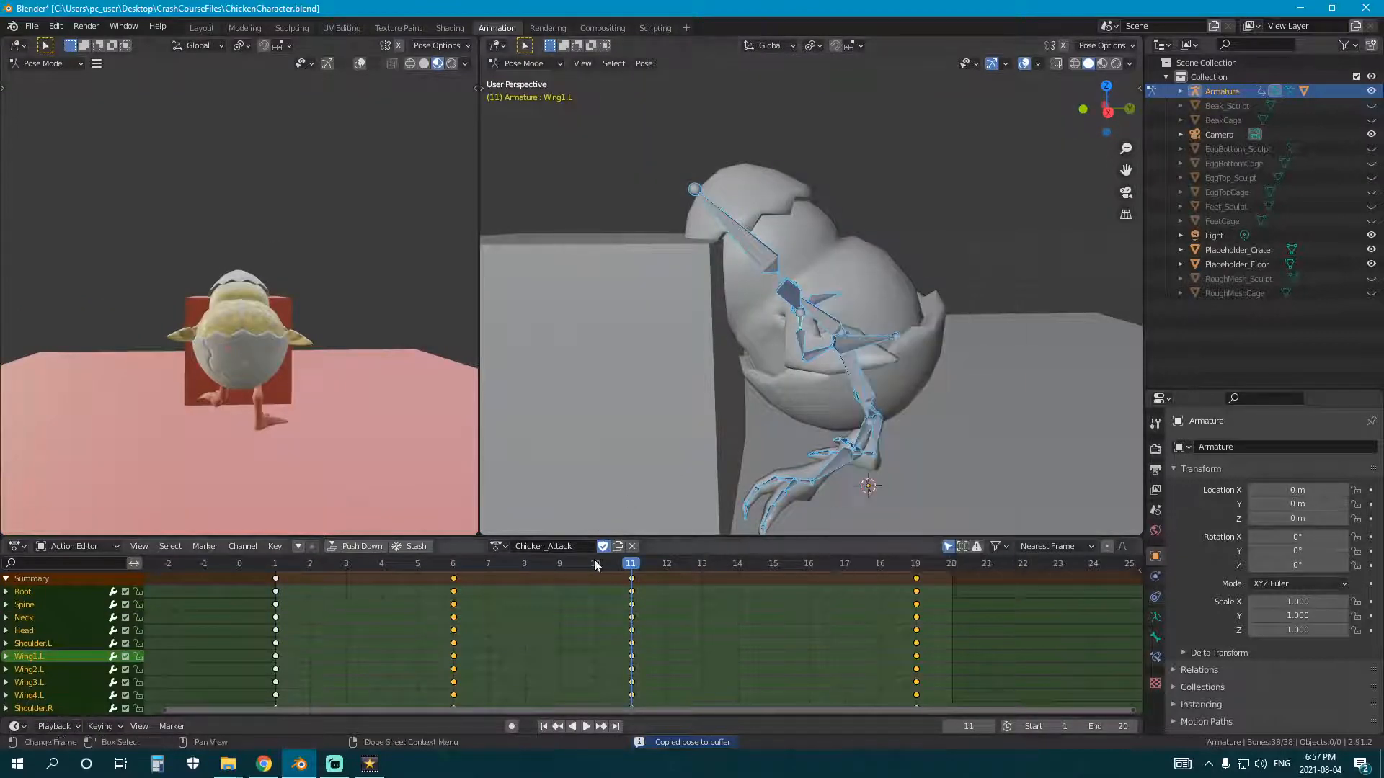
# Step: At frame 11, move all bones along the Y axis slightly toward the crate
pyautogui.press('space')
pyautogui.moveTo(576, 573); pyautogui.dragTo(690, 612)
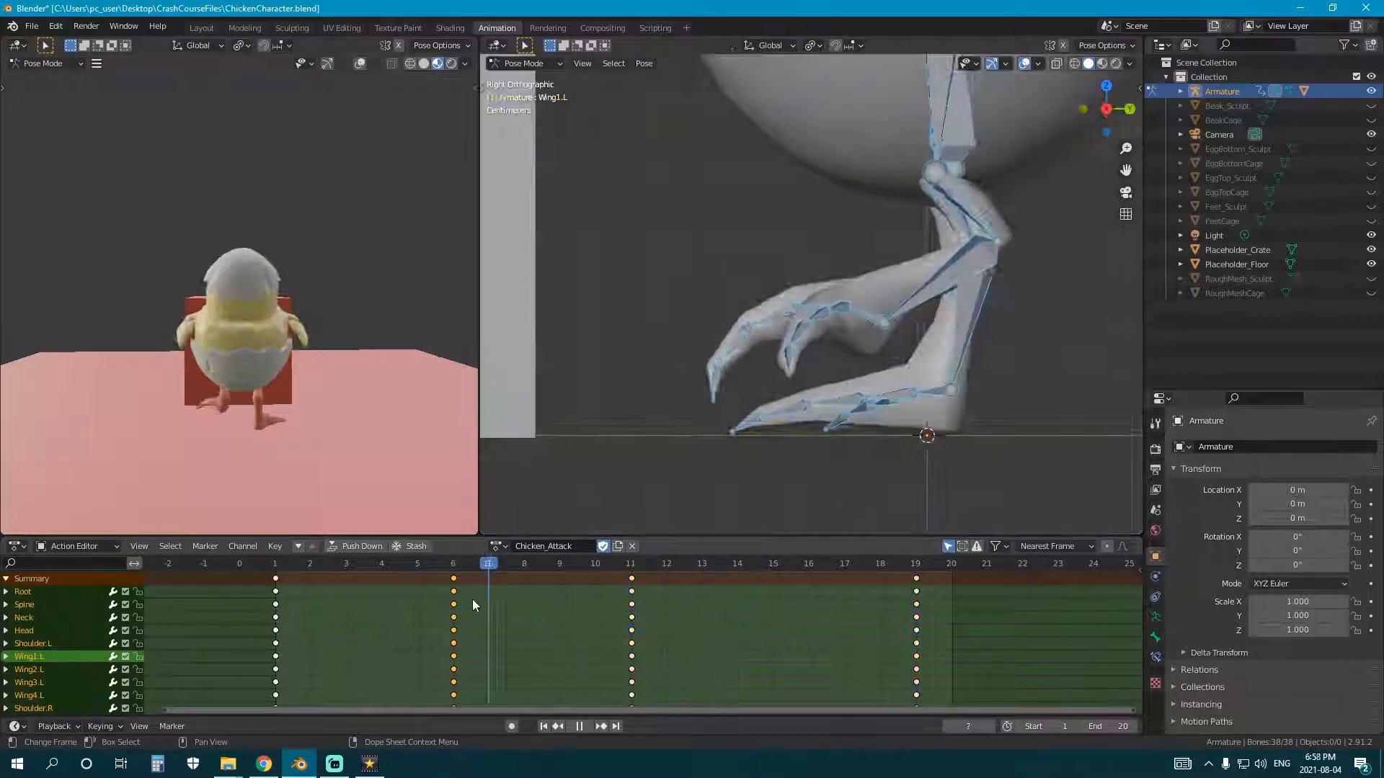
pyautogui.press('g')
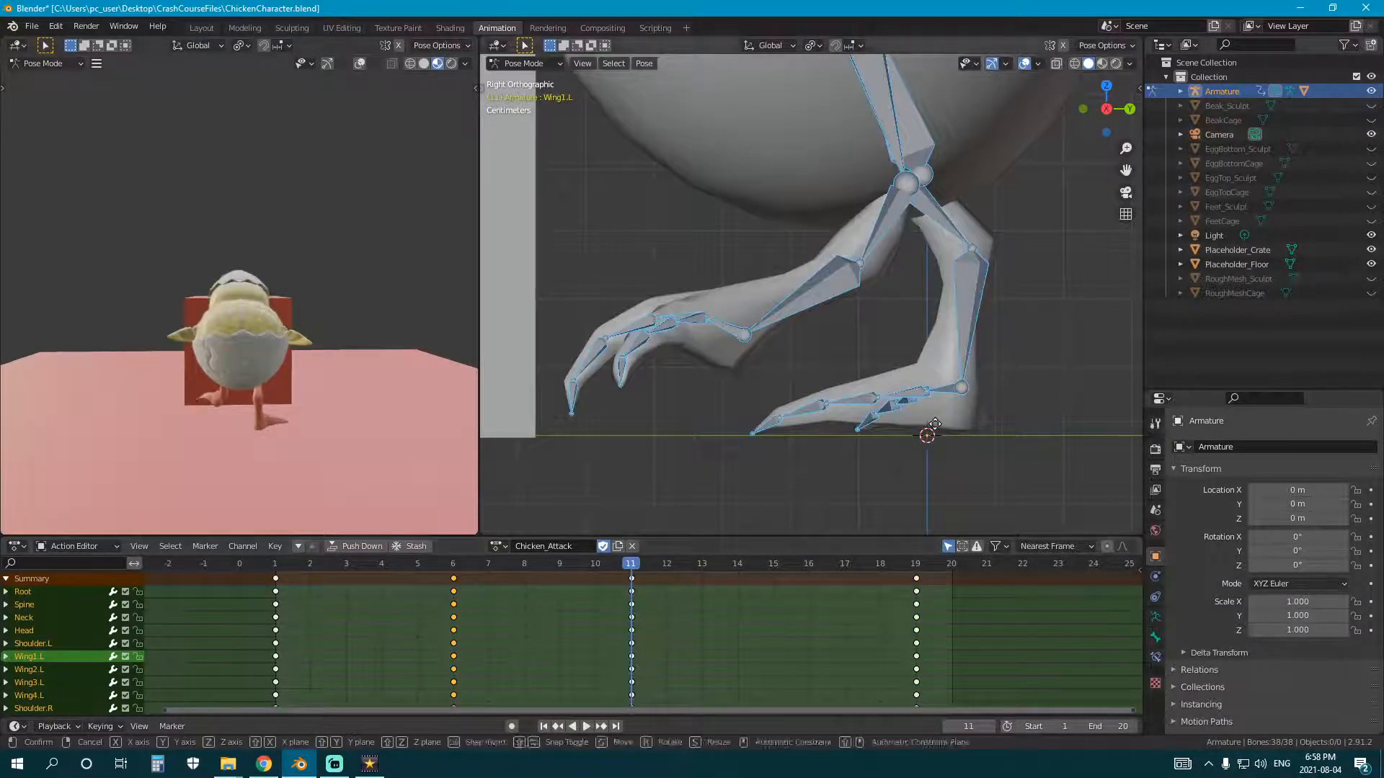
pyautogui.press('y')
pyautogui.click(920, 432)
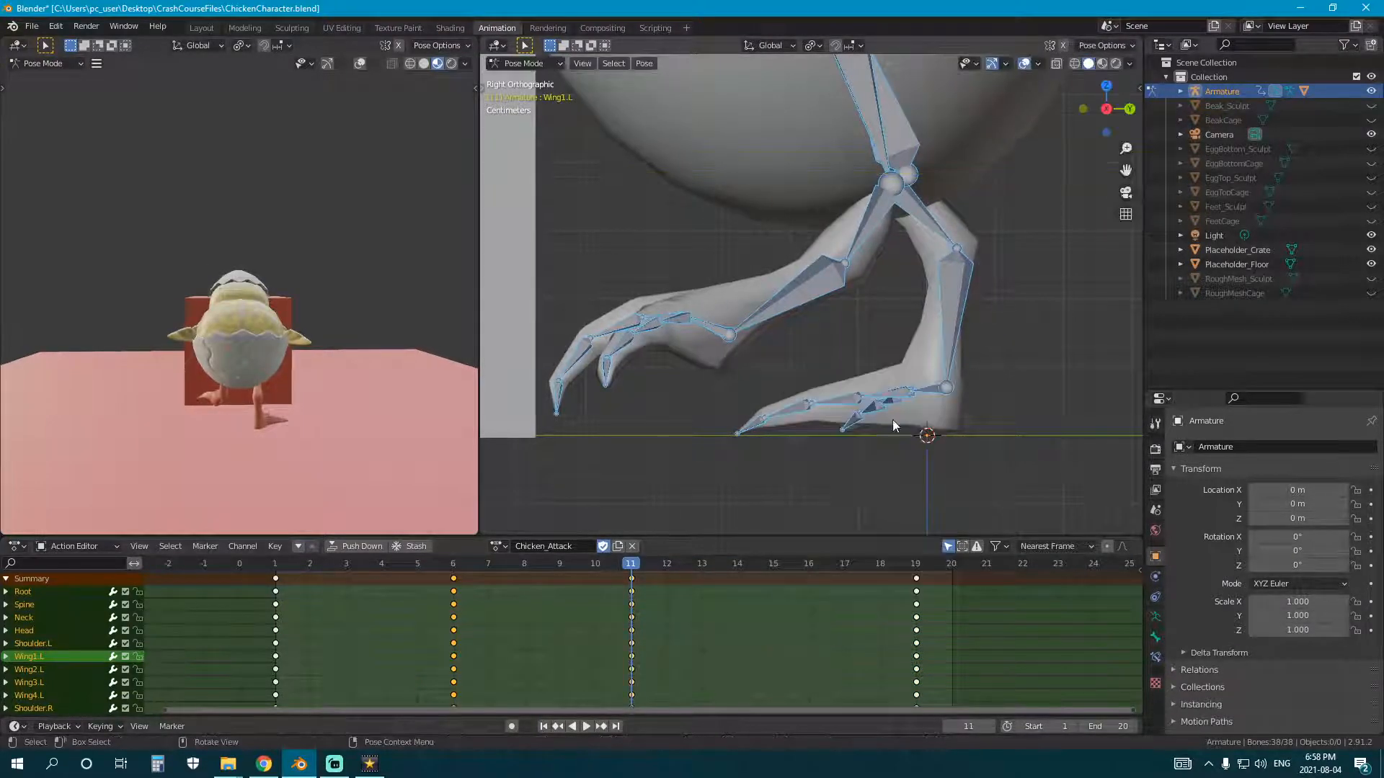
# Step: Play the attack animation and check the headbutt against the crate
pyautogui.scroll(-7, 893, 420)
pyautogui.press('space')
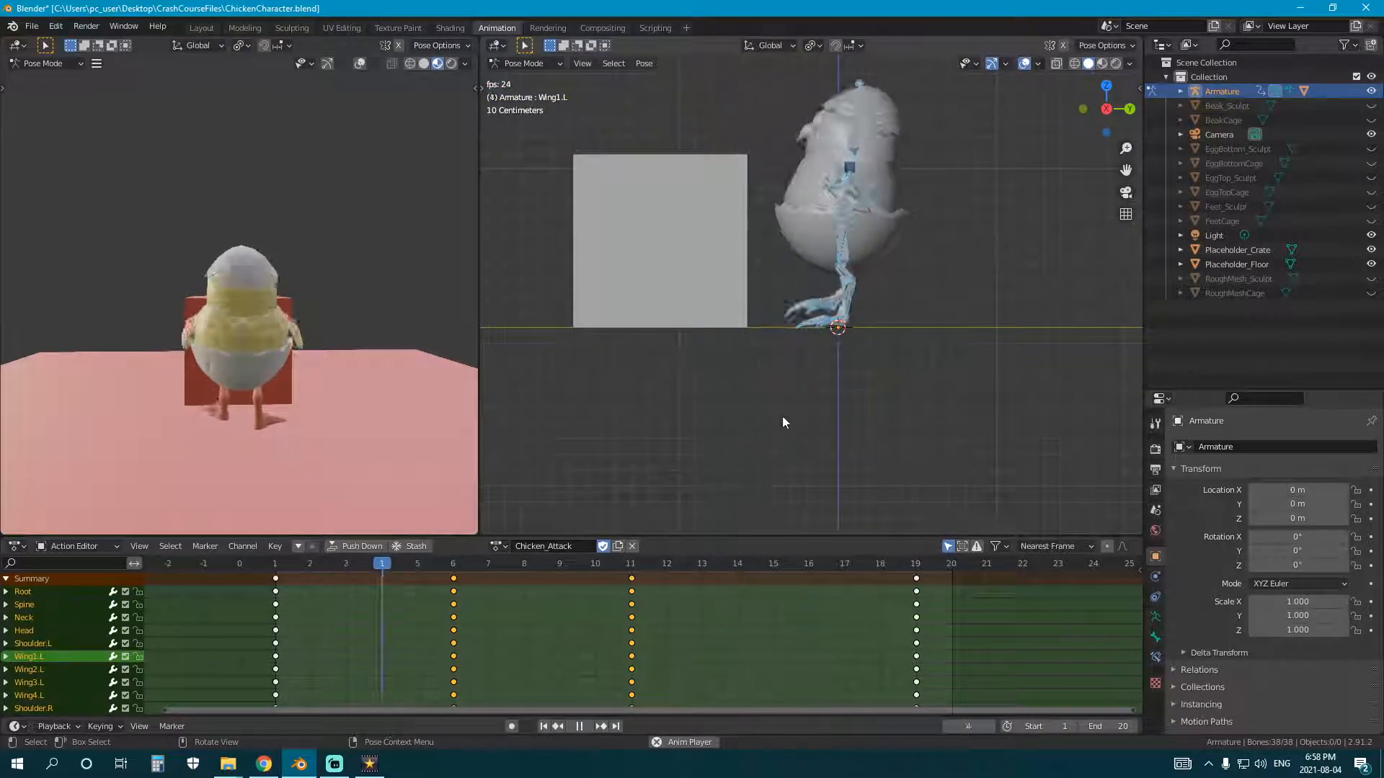
pyautogui.moveTo(310, 404)
pyautogui.mouseDown(button='middle')
pyautogui.moveTo(262, 402)
pyautogui.moveTo(317, 384)
pyautogui.moveTo(231, 372)
pyautogui.moveTo(323, 388)
pyautogui.mouseUp(button='middle')
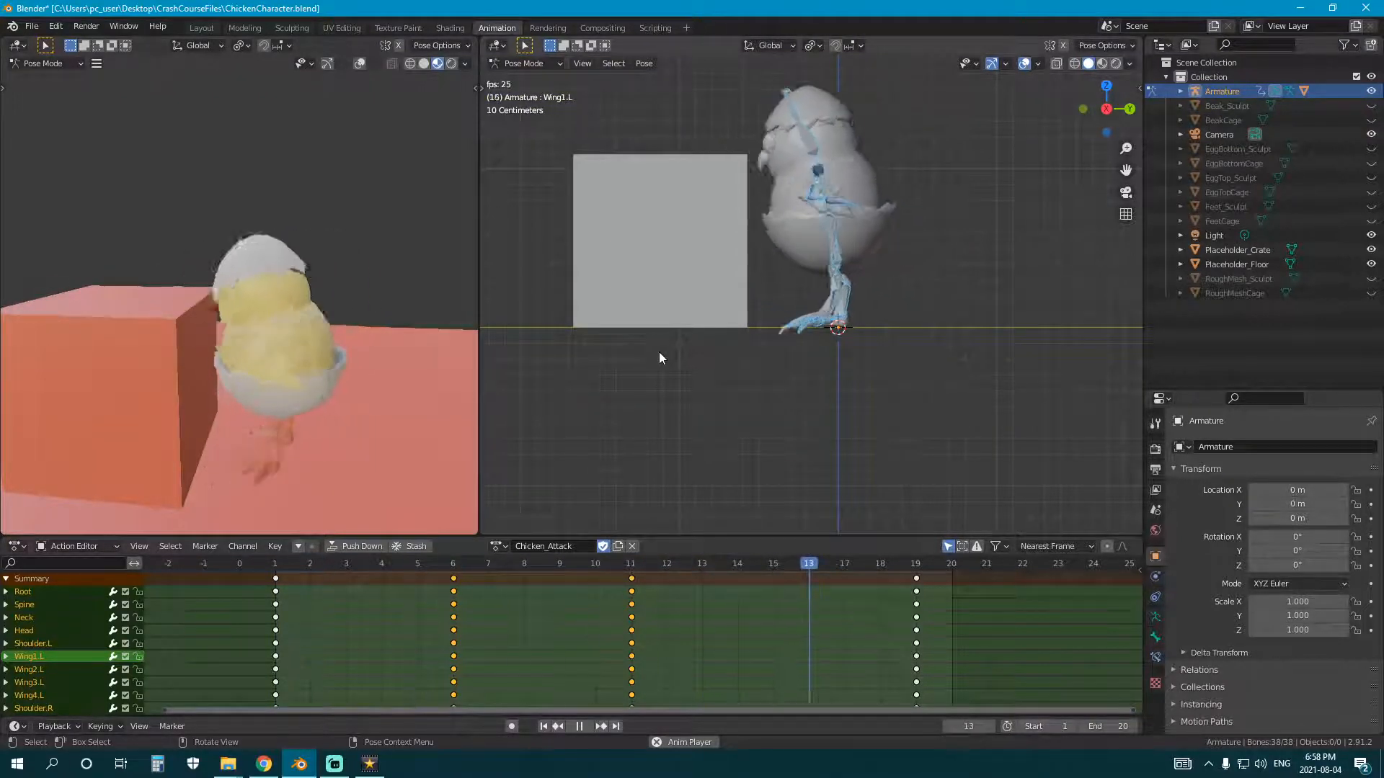
pyautogui.moveTo(278, 346); pyautogui.dragTo(284, 327, button='middle')
pyautogui.press('space')
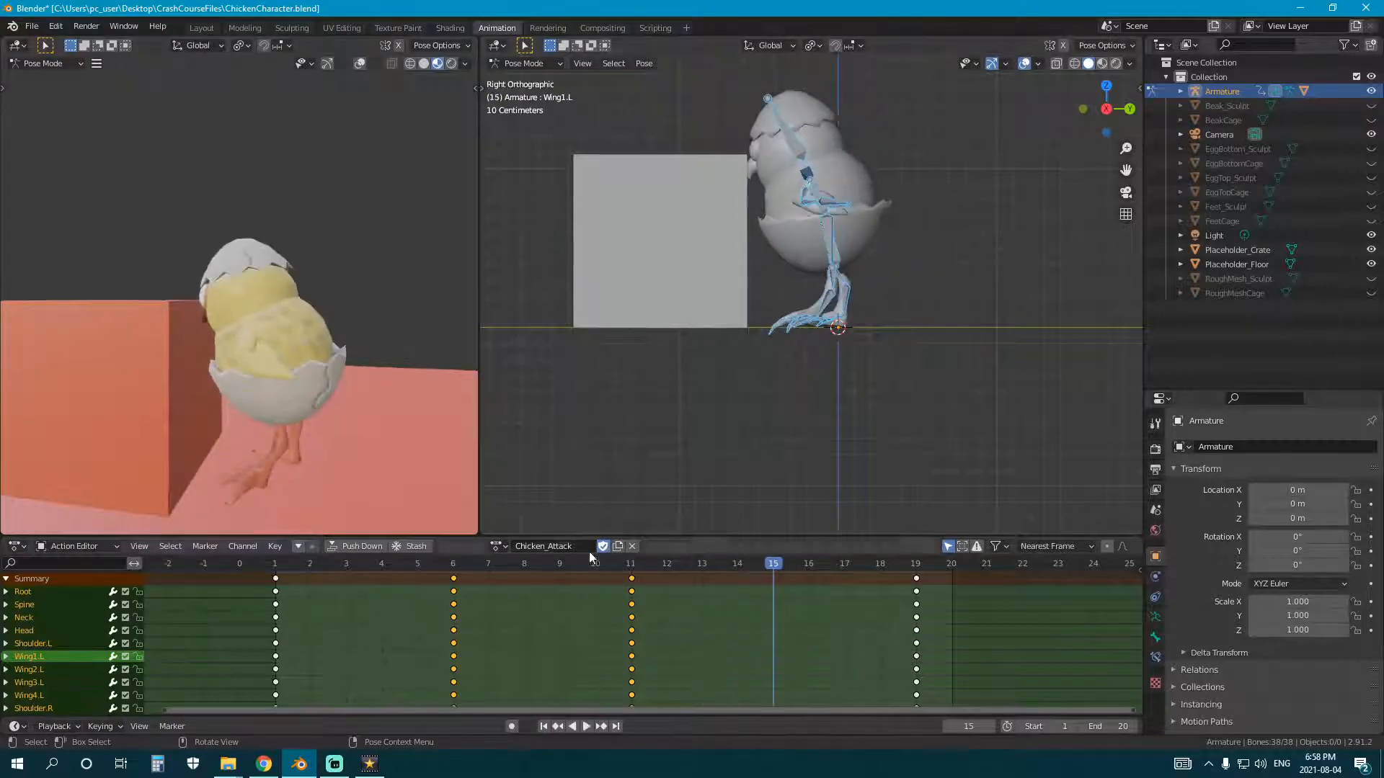
# Step: Isolate the left leg's bones, go to frame 11 and rotate the left upper leg to adjust its raised pose
pyautogui.scroll(7, 827, 378)
pyautogui.hotkey('alt', 'a')
pyautogui.press('c')
pyautogui.moveTo(879, 257)
pyautogui.mouseDown()
pyautogui.moveTo(887, 267)
pyautogui.moveTo(811, 371)
pyautogui.moveTo(698, 387)
pyautogui.moveTo(677, 420)
pyautogui.moveTo(735, 393)
pyautogui.mouseUp()
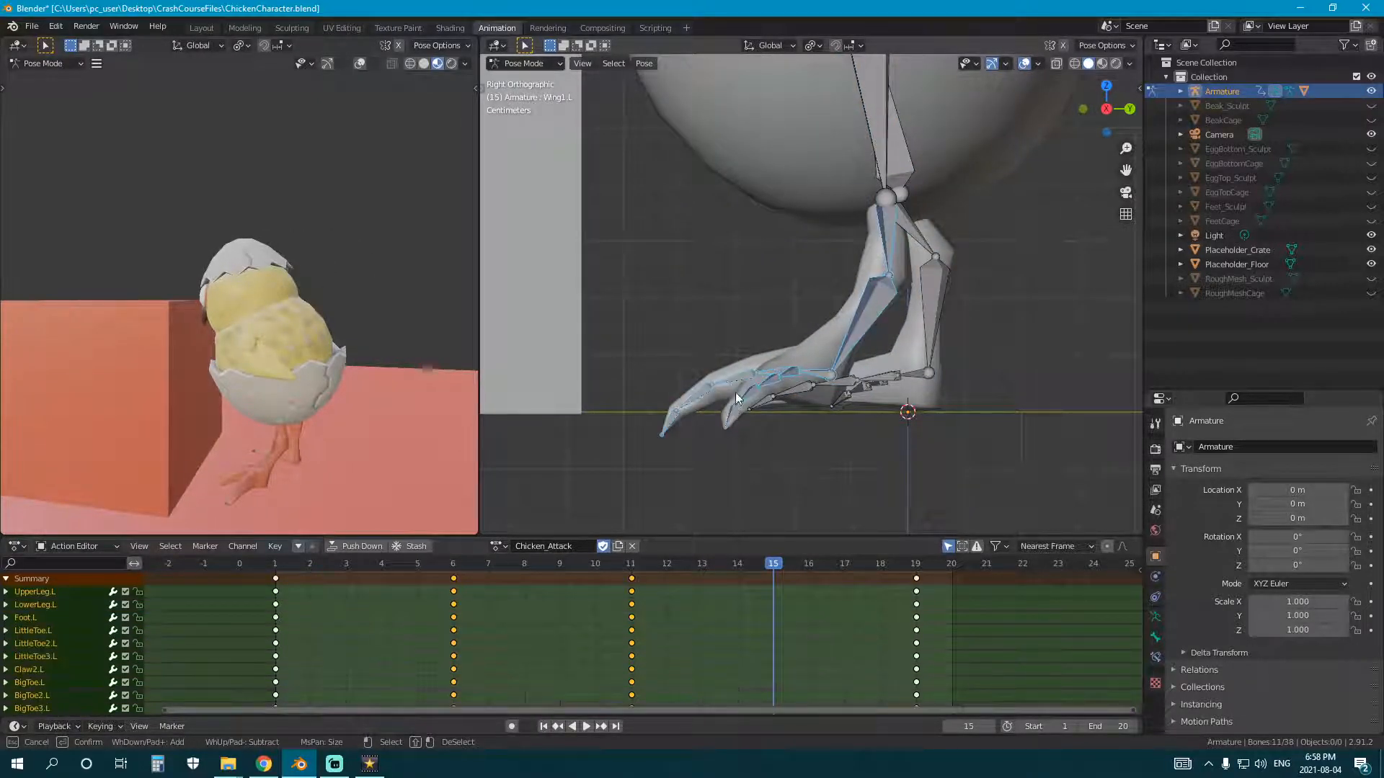
pyautogui.press('Escape')
pyautogui.moveTo(752, 567); pyautogui.dragTo(633, 595)
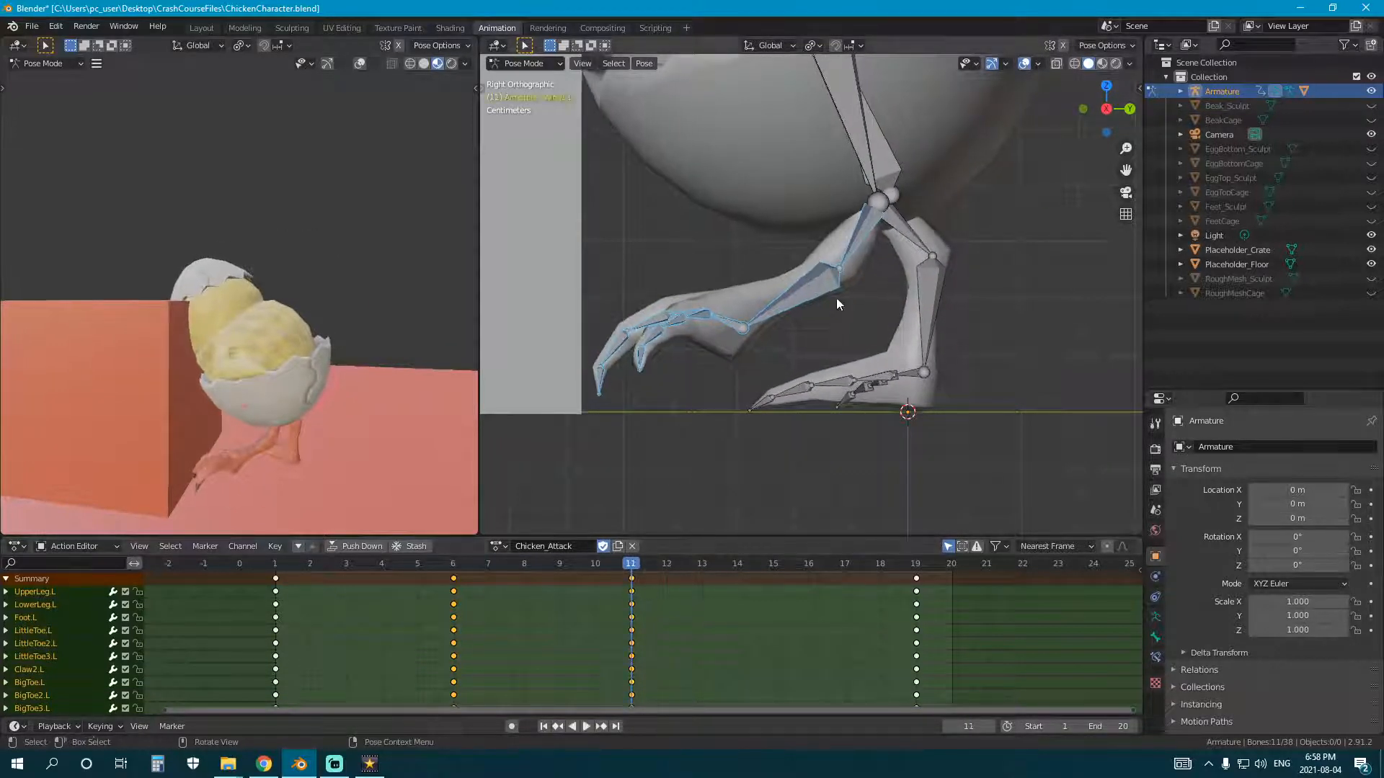
pyautogui.click(859, 234)
pyautogui.press('r')
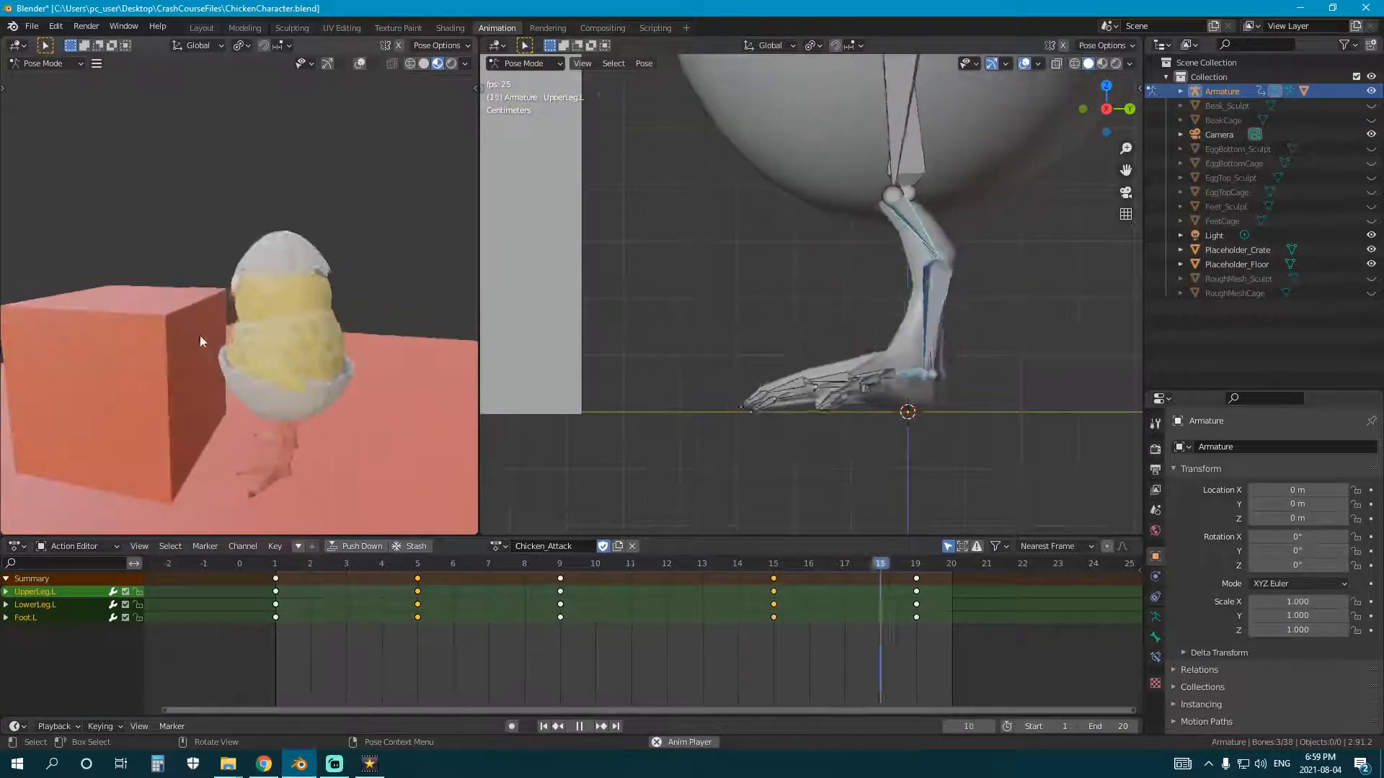
# Step: Play the animation to check the left leg's motion during the strike and return
pyautogui.moveTo(200, 335); pyautogui.dragTo(173, 288, button='middle')
pyautogui.moveTo(281, 422); pyautogui.dragTo(284, 379, button='middle')
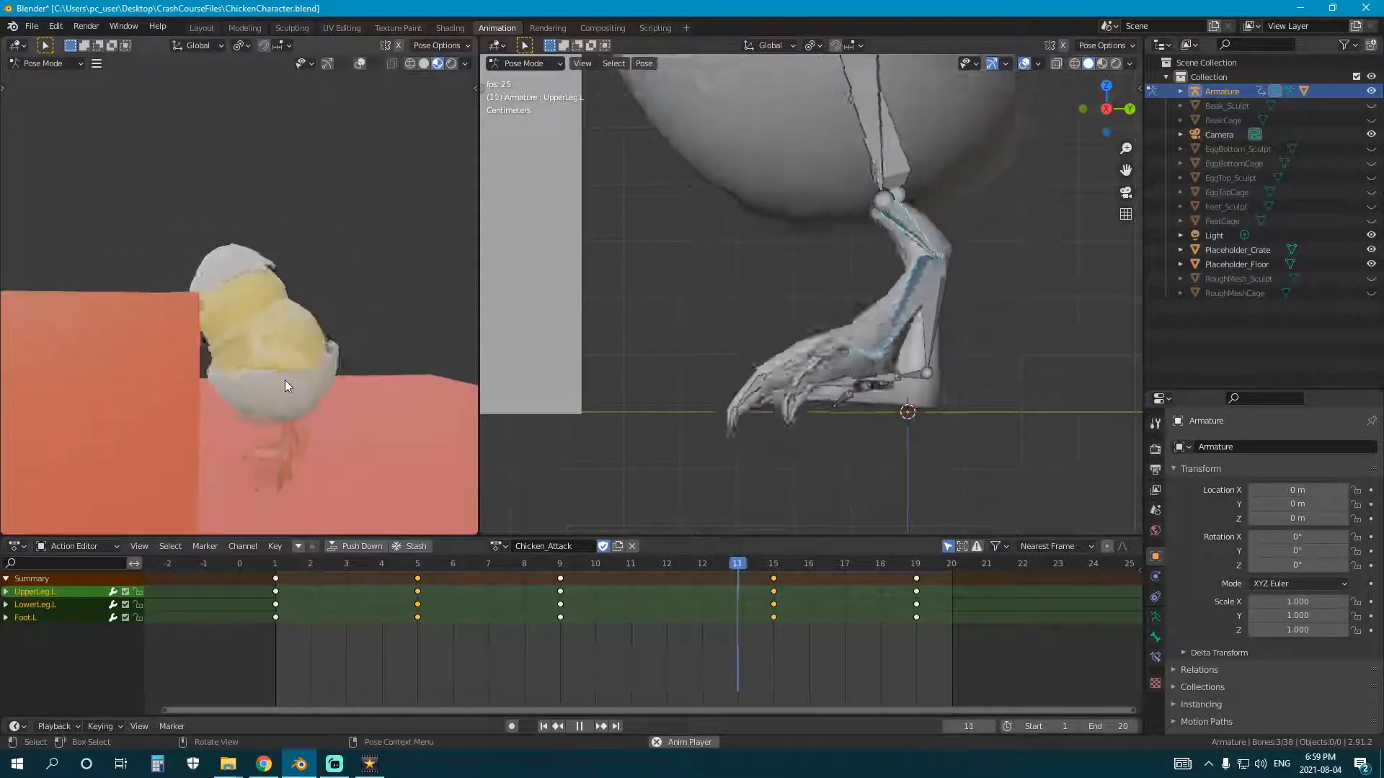
pyautogui.press('space')
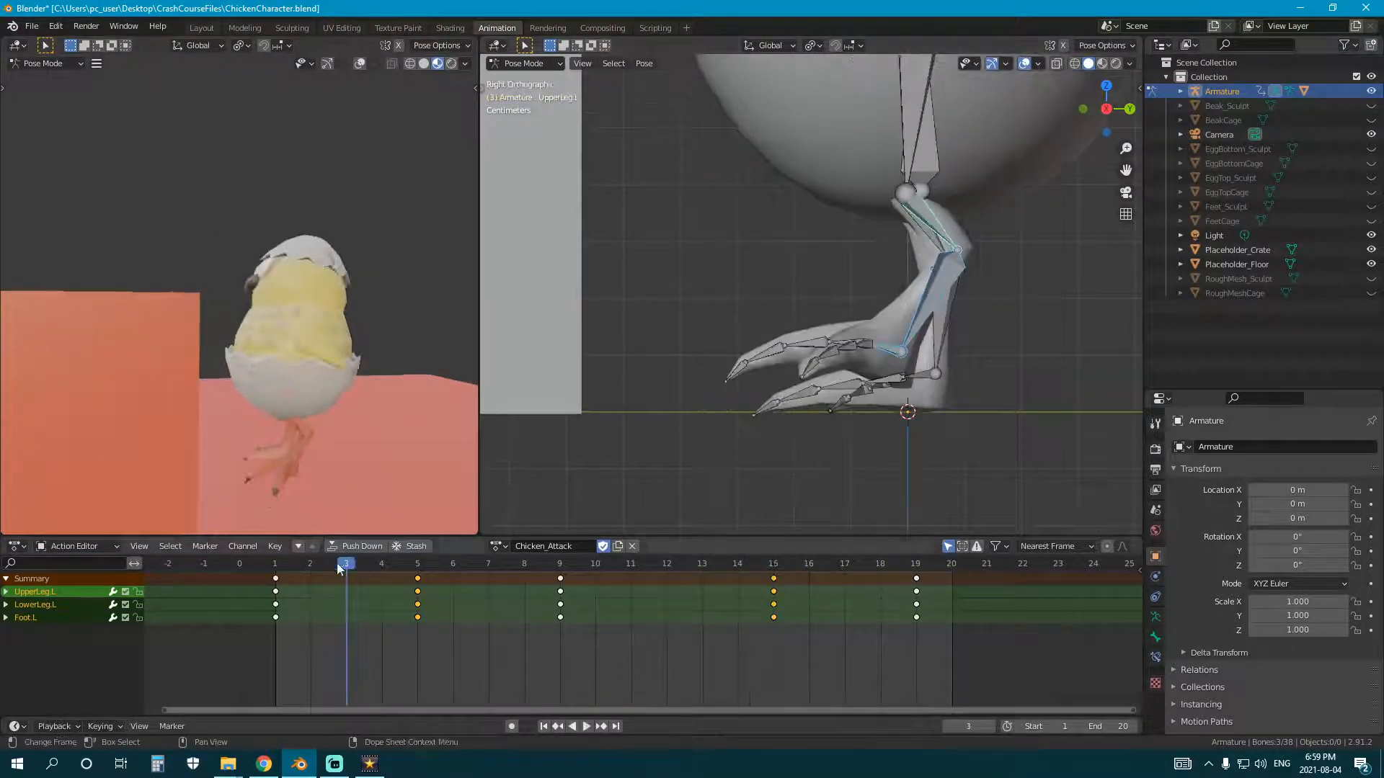
# Step: At frame 9, lower all bones slightly along the Z axis so the standing foot meets the floor
pyautogui.moveTo(336, 564); pyautogui.dragTo(560, 582)
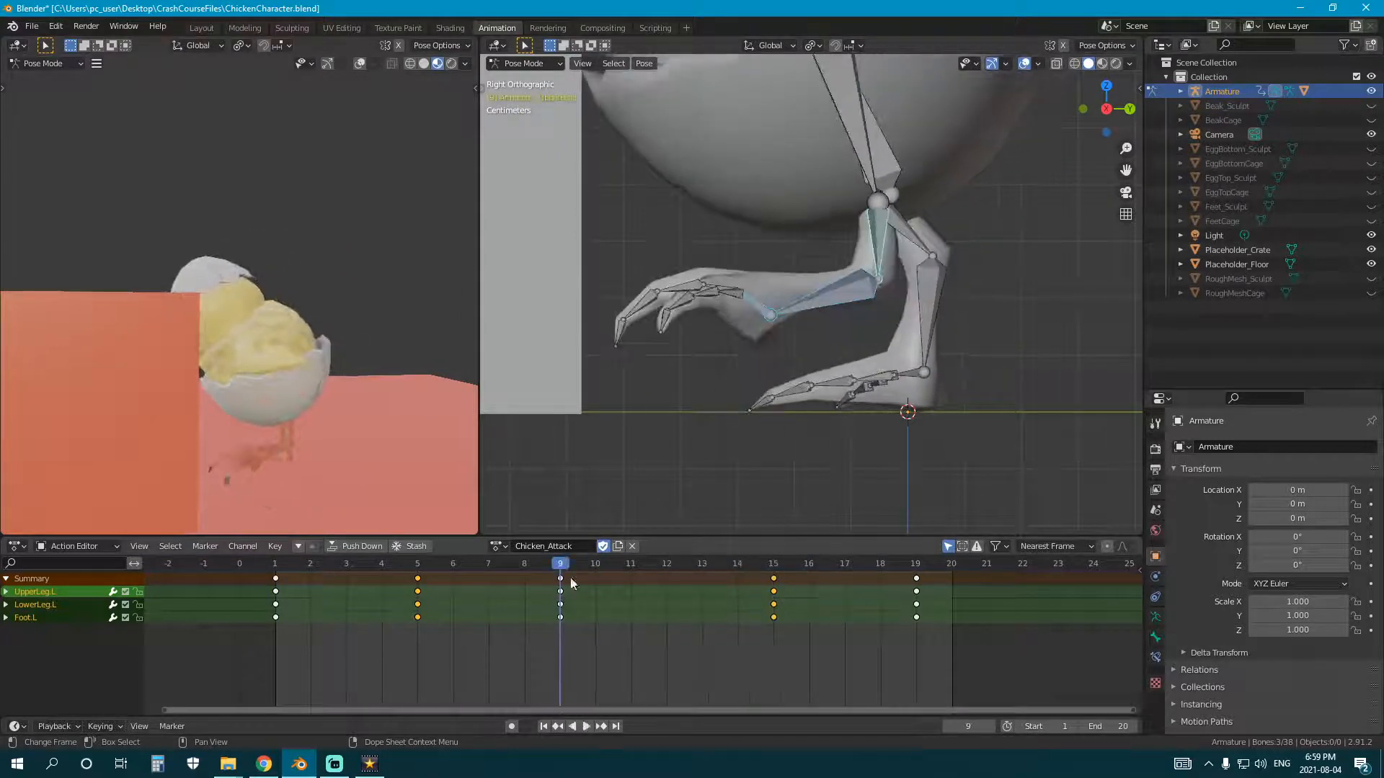
pyautogui.press('a')
pyautogui.press('g')
pyautogui.press('z')
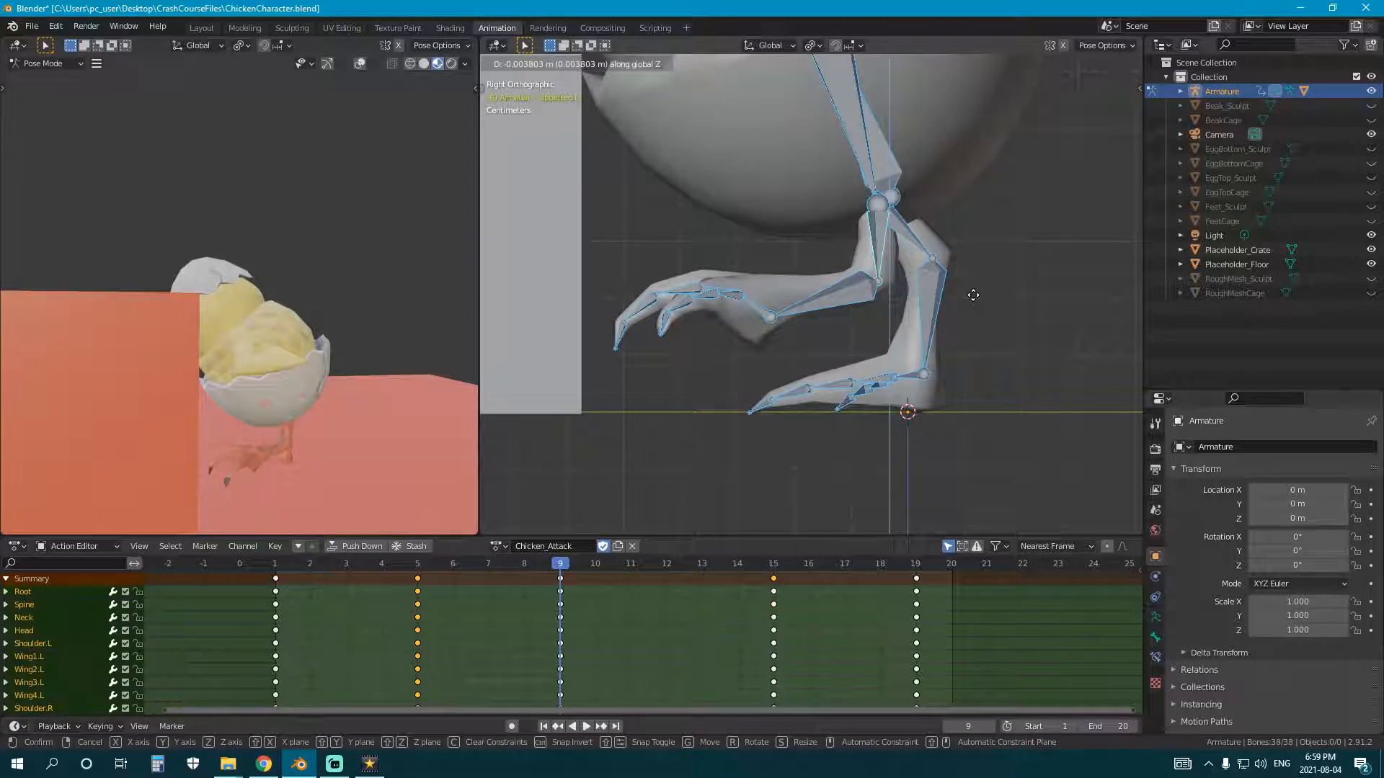
pyautogui.click(973, 294)
pyautogui.moveTo(562, 564); pyautogui.dragTo(770, 587)
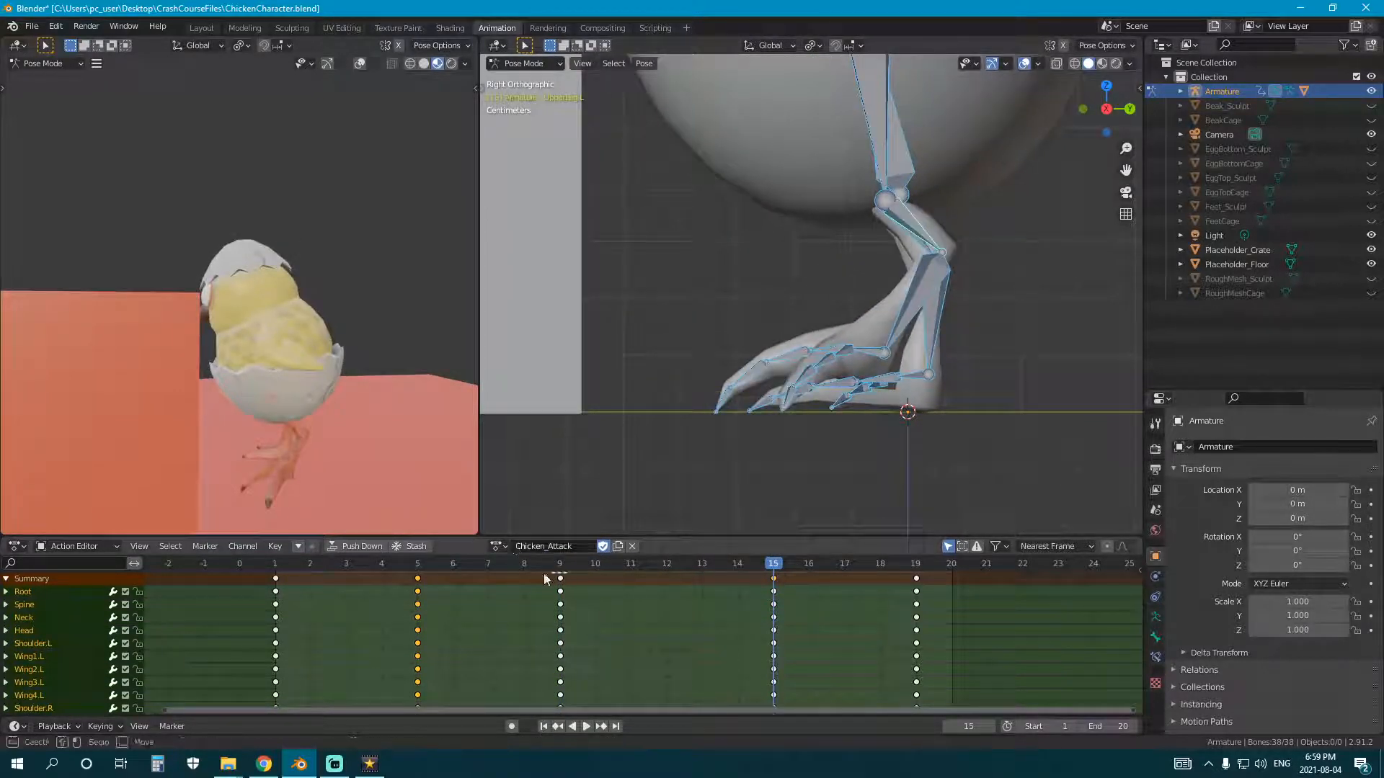
pyautogui.moveTo(560, 565)
pyautogui.mouseDown()
pyautogui.moveTo(294, 561)
pyautogui.moveTo(655, 569)
pyautogui.moveTo(560, 568)
pyautogui.mouseUp()
pyautogui.press('g')
pyautogui.press('z')
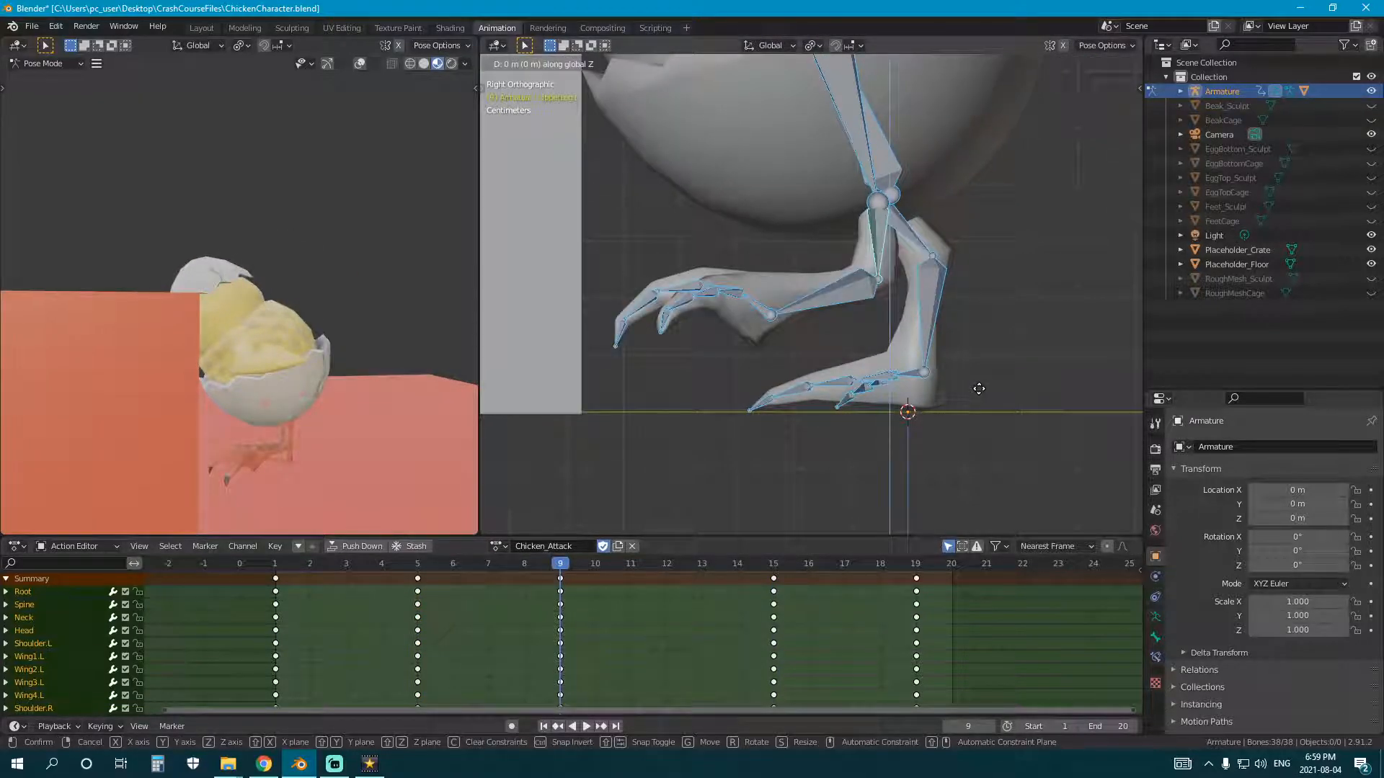
pyautogui.rightClick(978, 387)
pyautogui.rightClick(979, 388)
pyautogui.click(561, 578)
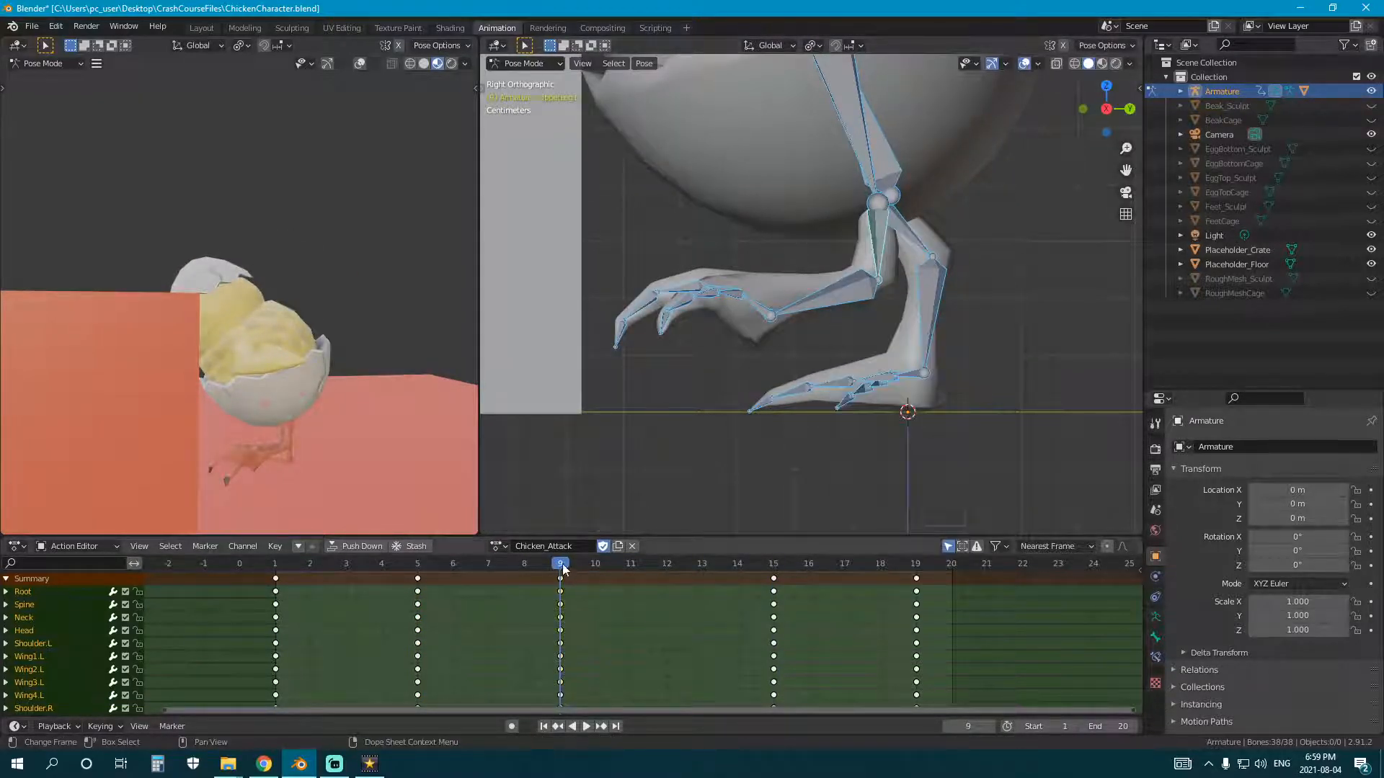
# Step: At frame 11, rotate the head and neck further down toward the crate and keyframe both bones
pyautogui.press('space')
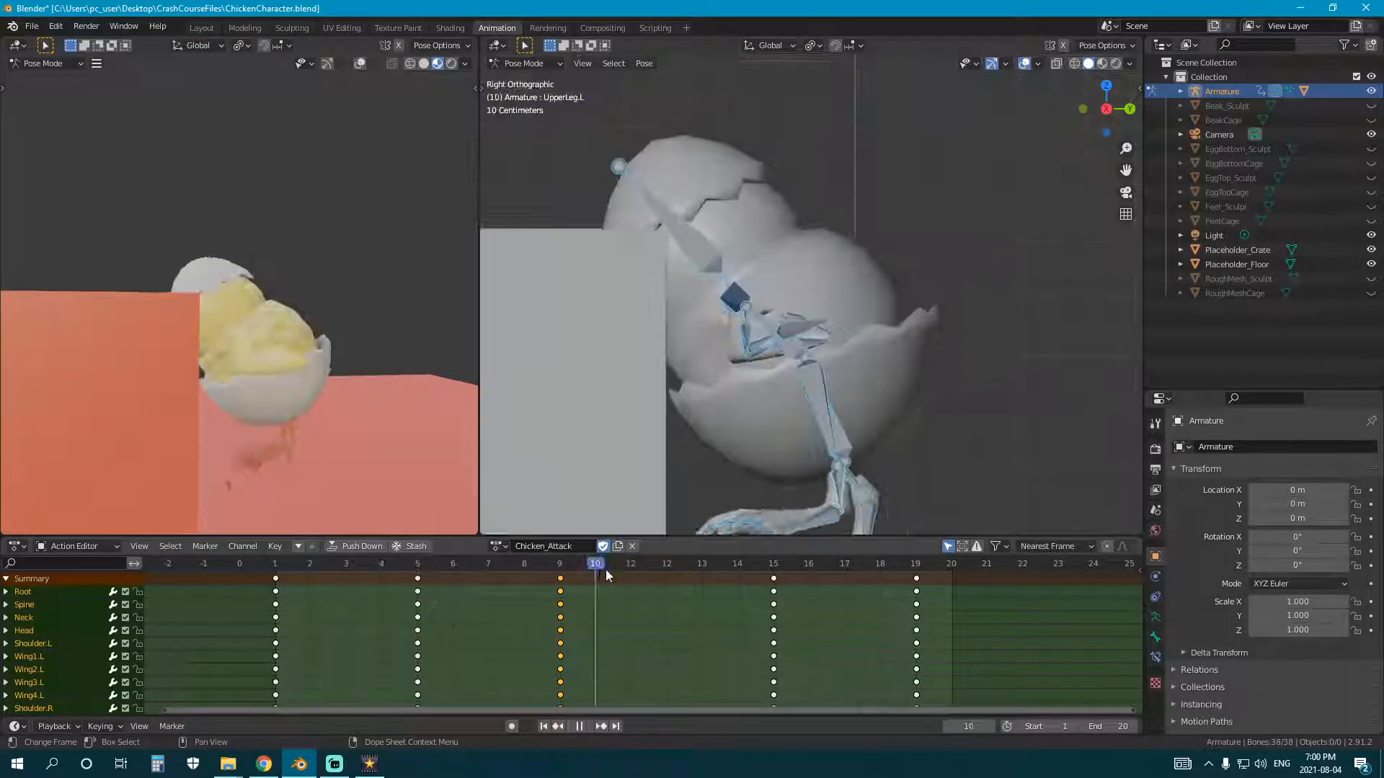
pyautogui.moveTo(606, 569); pyautogui.dragTo(464, 564)
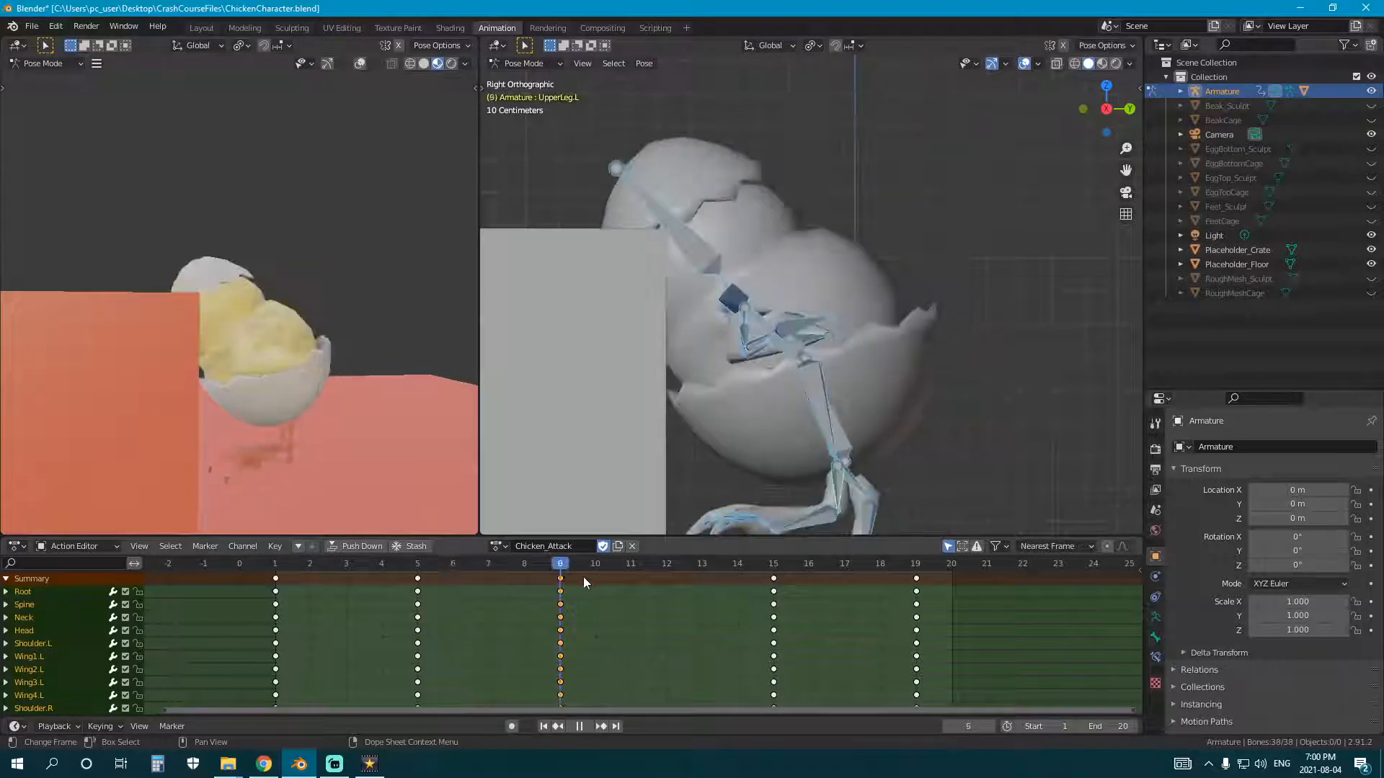
pyautogui.press('space')
pyautogui.click(719, 267)
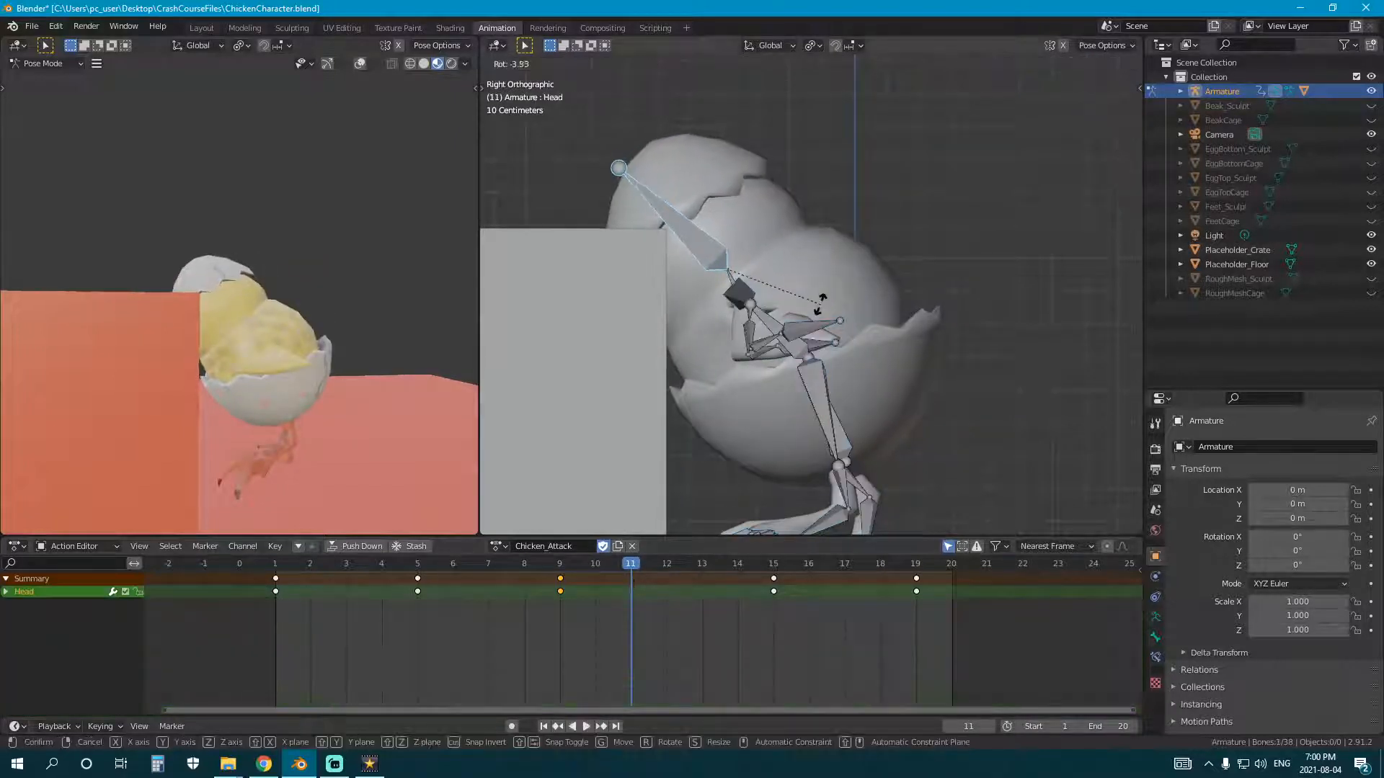
pyautogui.press('r')
pyautogui.click(810, 293)
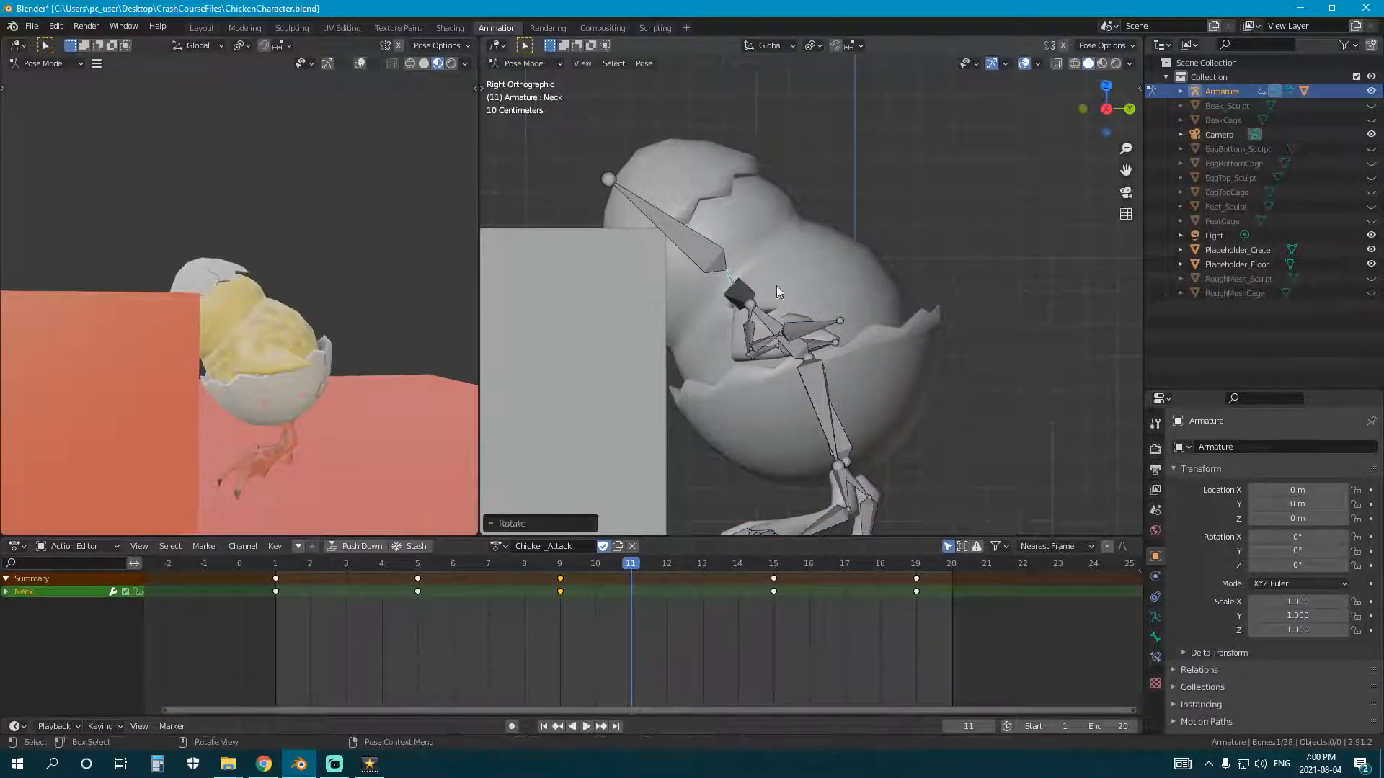
pyautogui.keyDown('shift'); pyautogui.click(713, 261); pyautogui.keyUp('shift')
pyautogui.press('i')
pyautogui.click(858, 309)
# Step: Try rotating the head and neck back by about 8° at frame 15 and replay the motion
pyautogui.press('space')
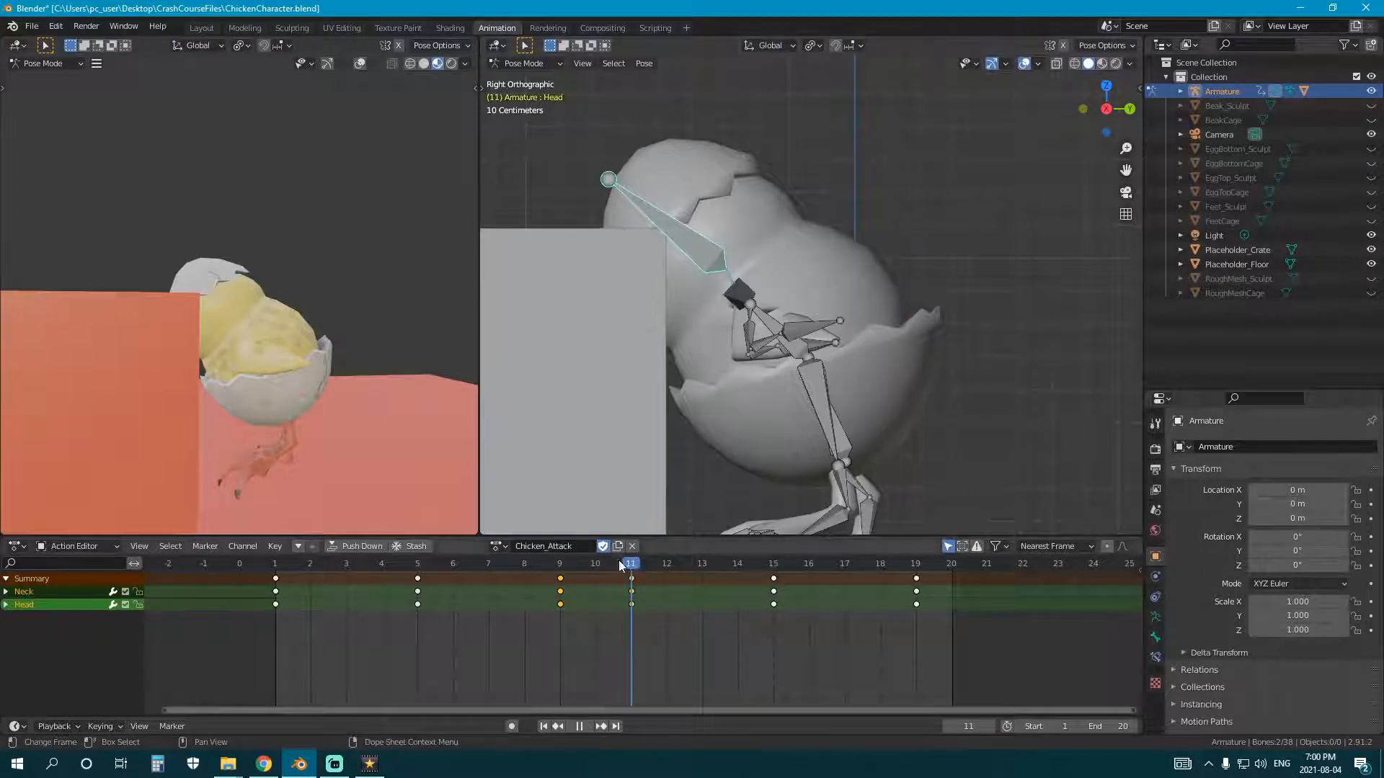
pyautogui.moveTo(636, 575); pyautogui.dragTo(784, 562)
pyautogui.press('space')
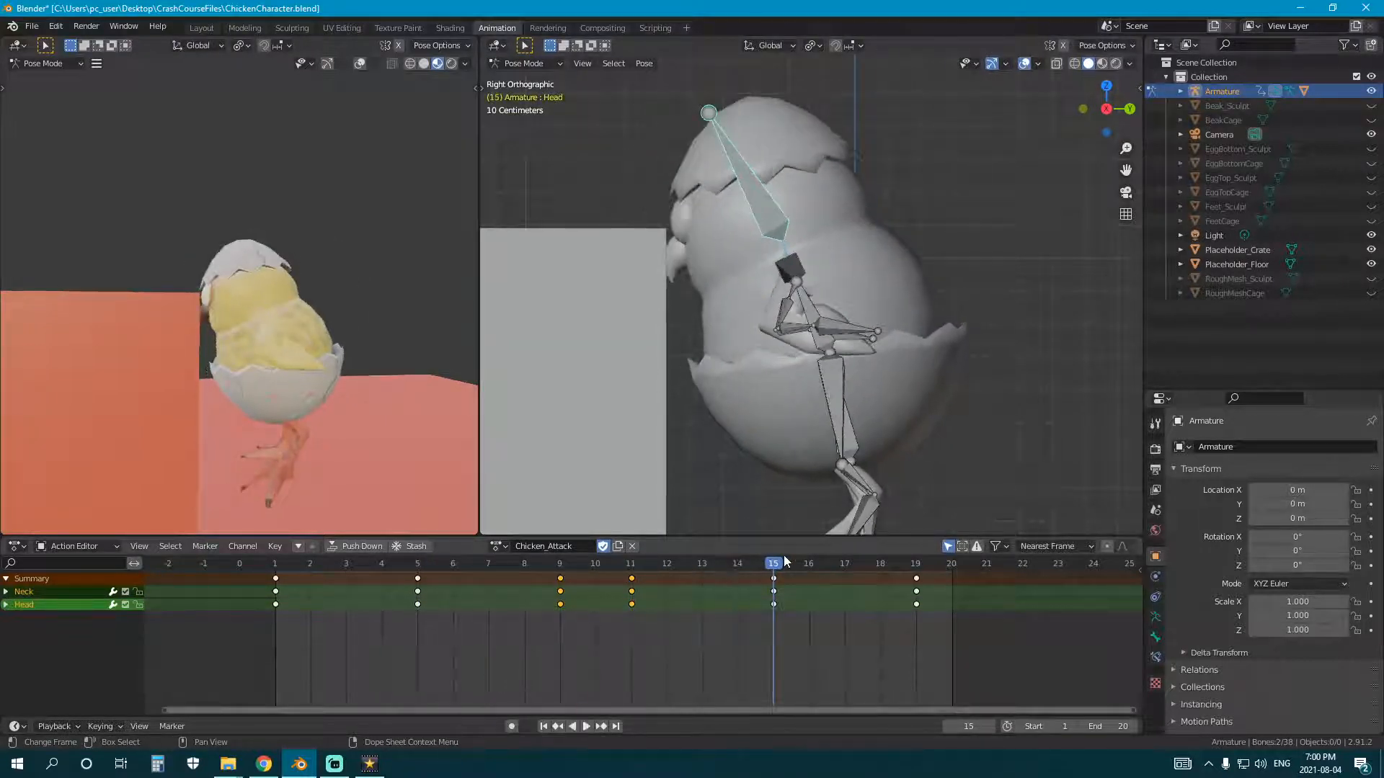
pyautogui.press('r')
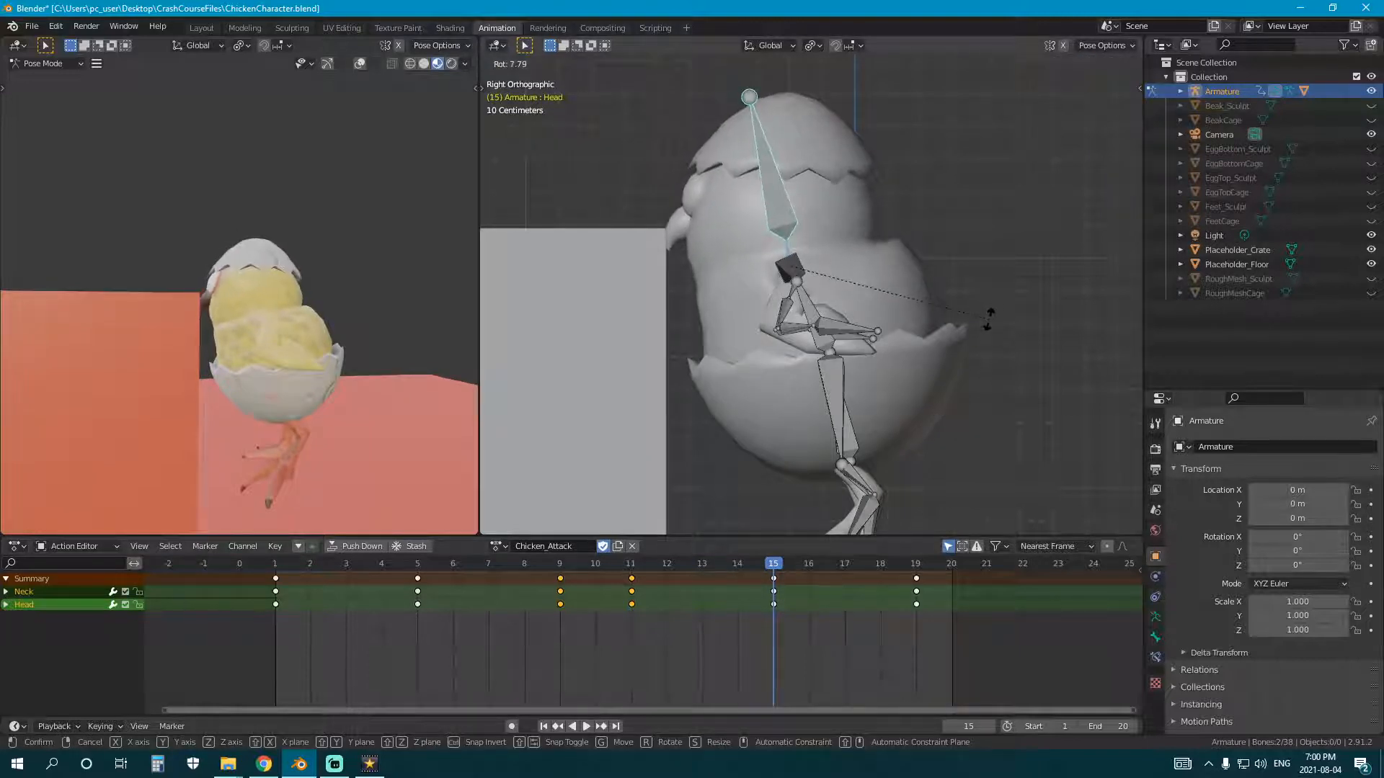
pyautogui.click(989, 318)
pyautogui.press('space')
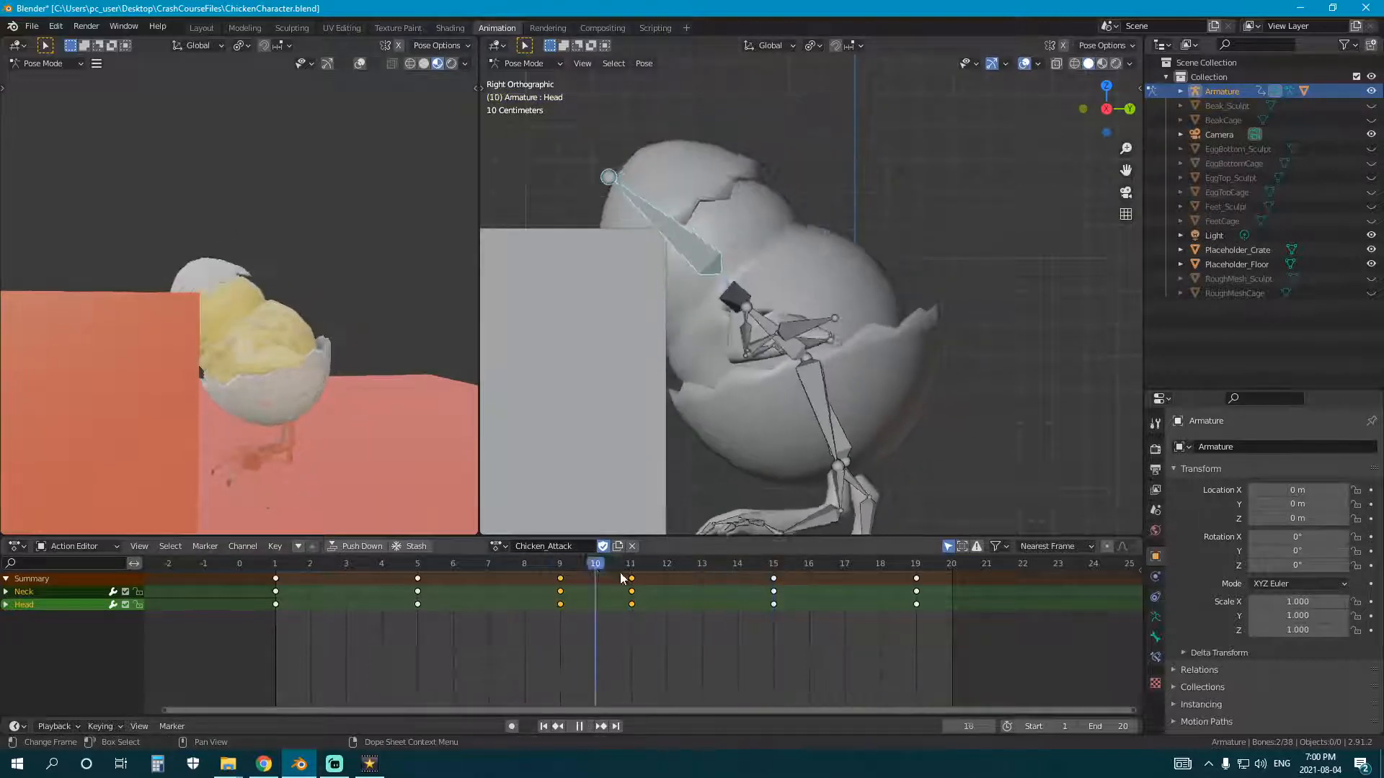
# Step: Delete the neck and head keyframes at frame 15 and go to frame 16
pyautogui.click(776, 566)
pyautogui.press('space')
pyautogui.moveTo(772, 565)
pyautogui.mouseDown()
pyautogui.moveTo(435, 568)
pyautogui.moveTo(696, 597)
pyautogui.moveTo(754, 583)
pyautogui.mouseUp()
pyautogui.press('space')
pyautogui.press('space')
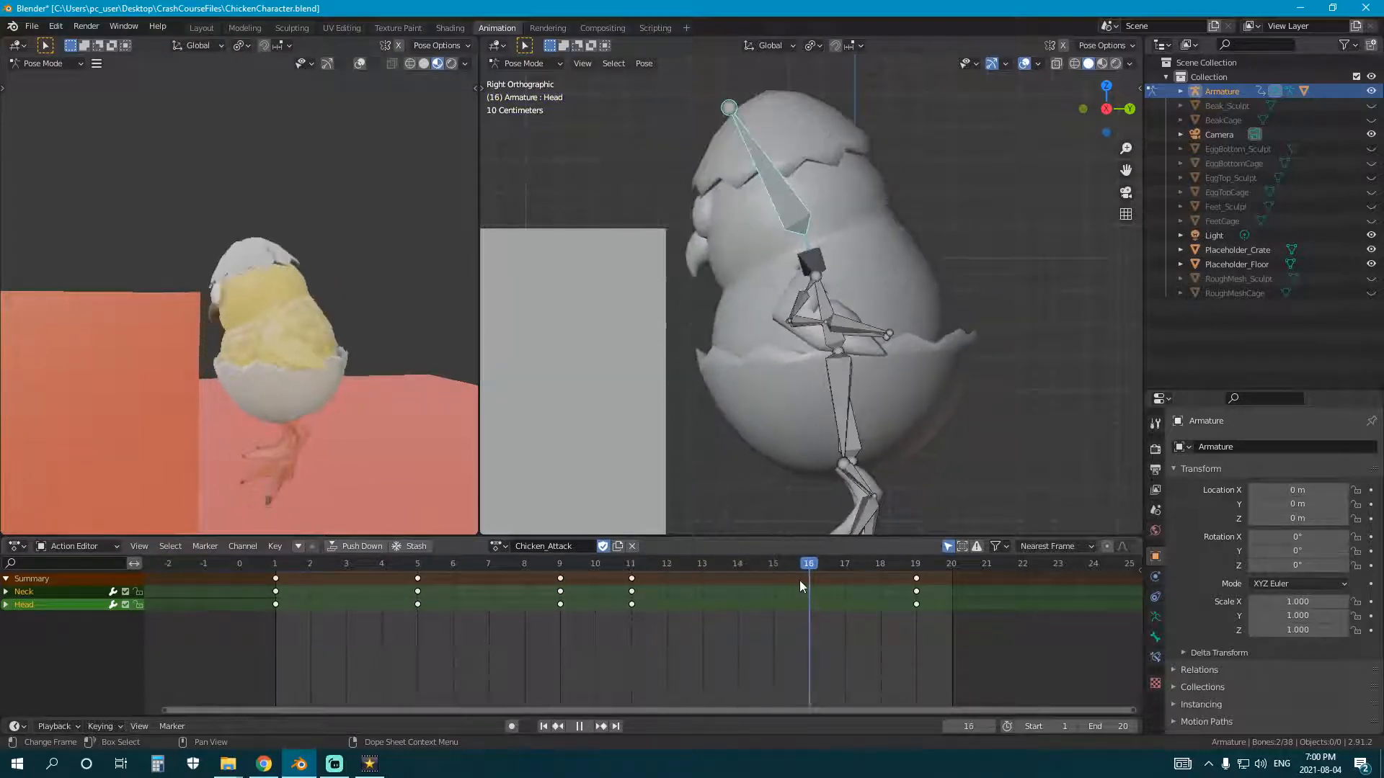
# Step: Rotate the head and neck backward at frame 16, keyframe both bones and play the animation
pyautogui.press('r')
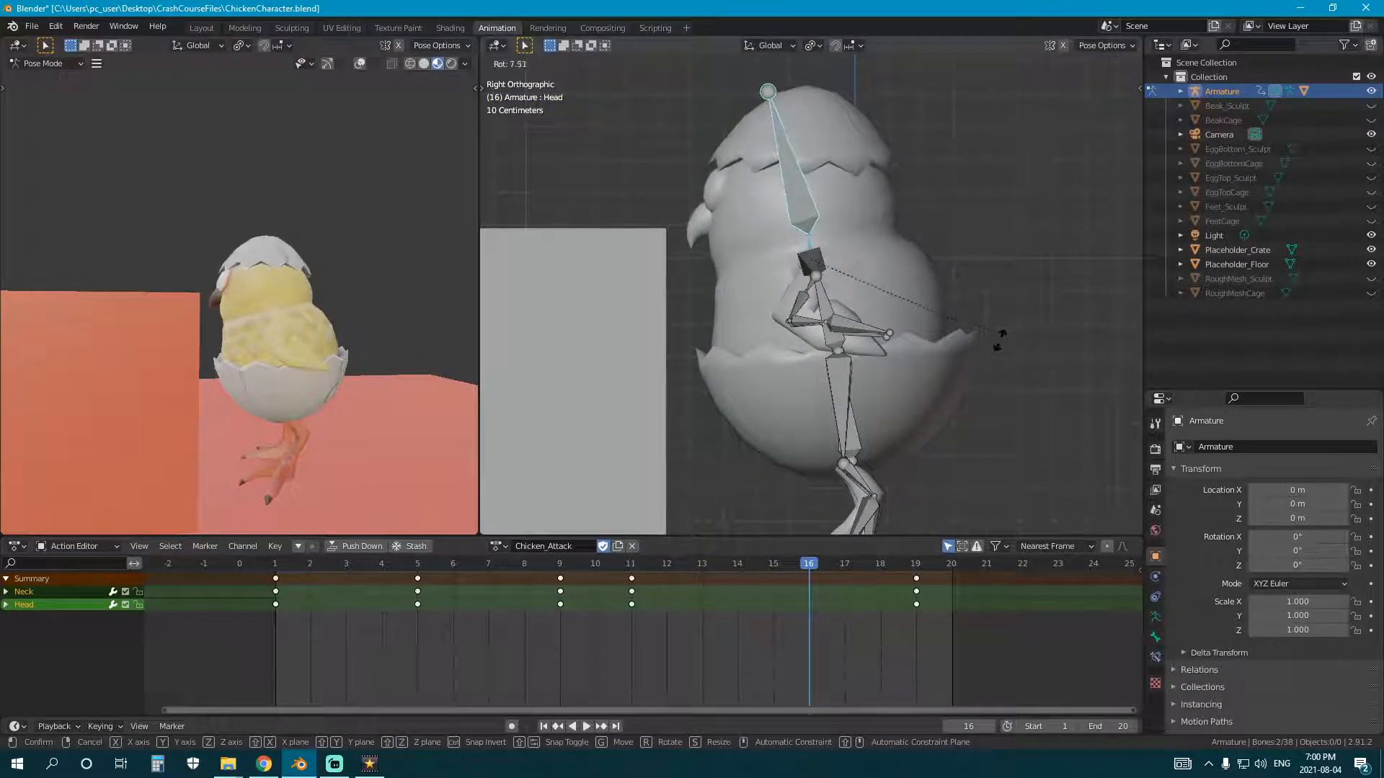
pyautogui.click(961, 348)
pyautogui.press('i')
pyautogui.click(962, 348)
pyautogui.press('space')
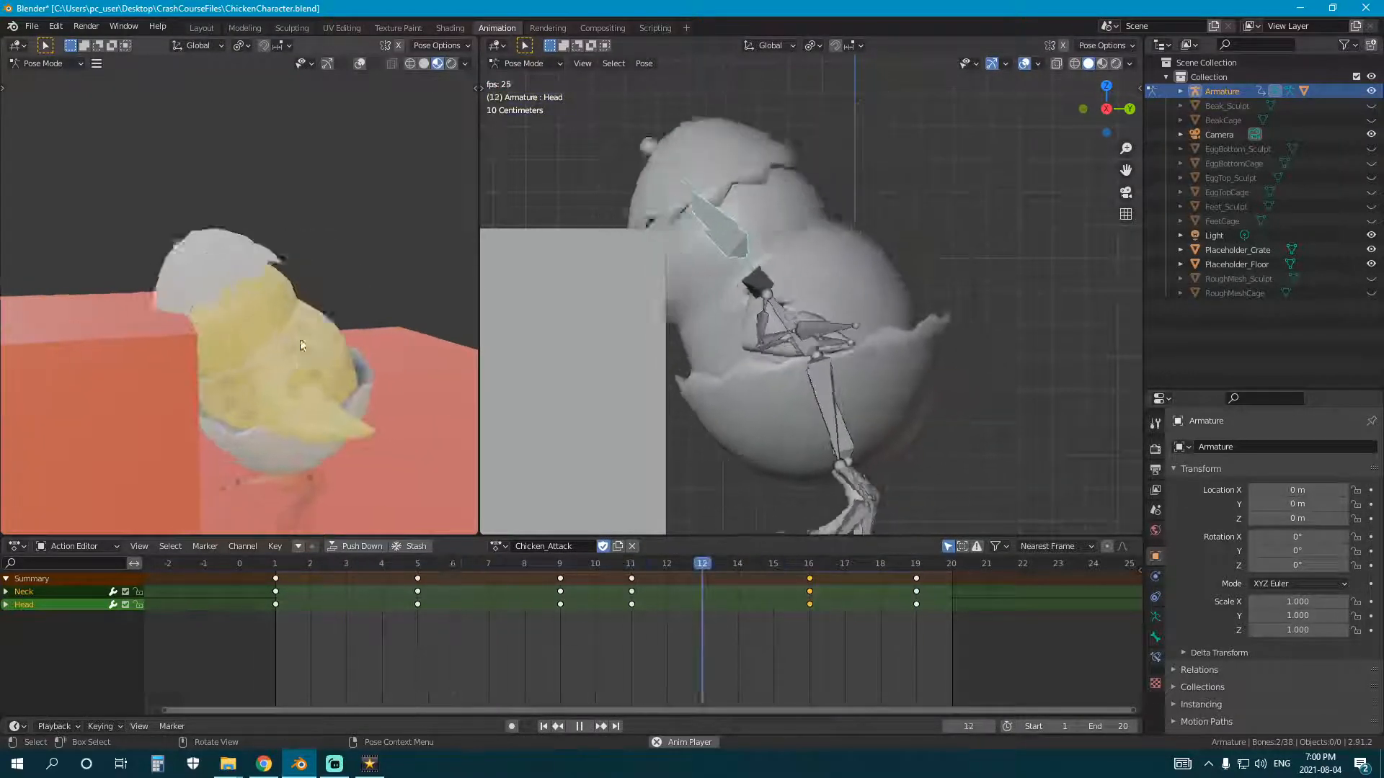
pyautogui.moveTo(307, 387); pyautogui.dragTo(344, 390, button='middle')
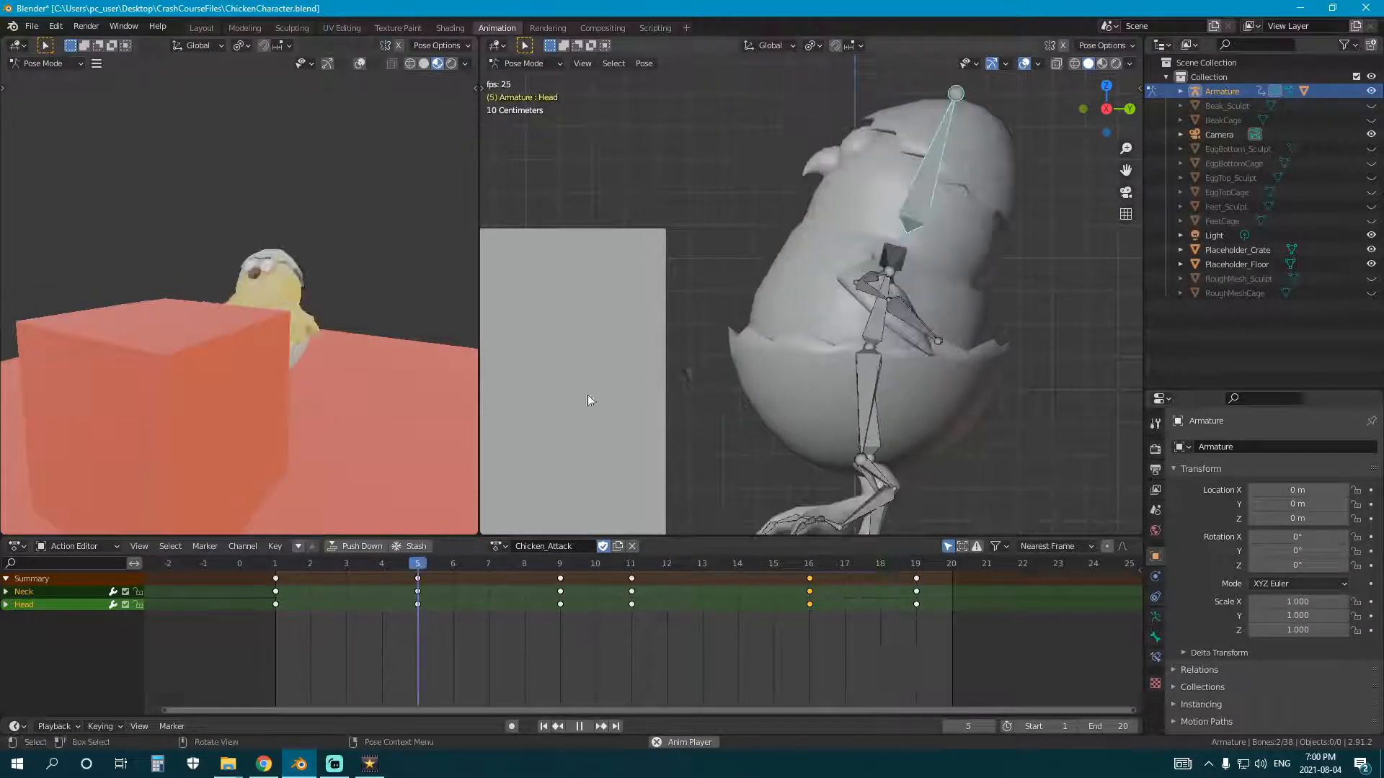
# Step: Deselect the bones, switch to Object Mode and hide the placeholder crate
pyautogui.click(588, 396)
pyautogui.press('Escape')
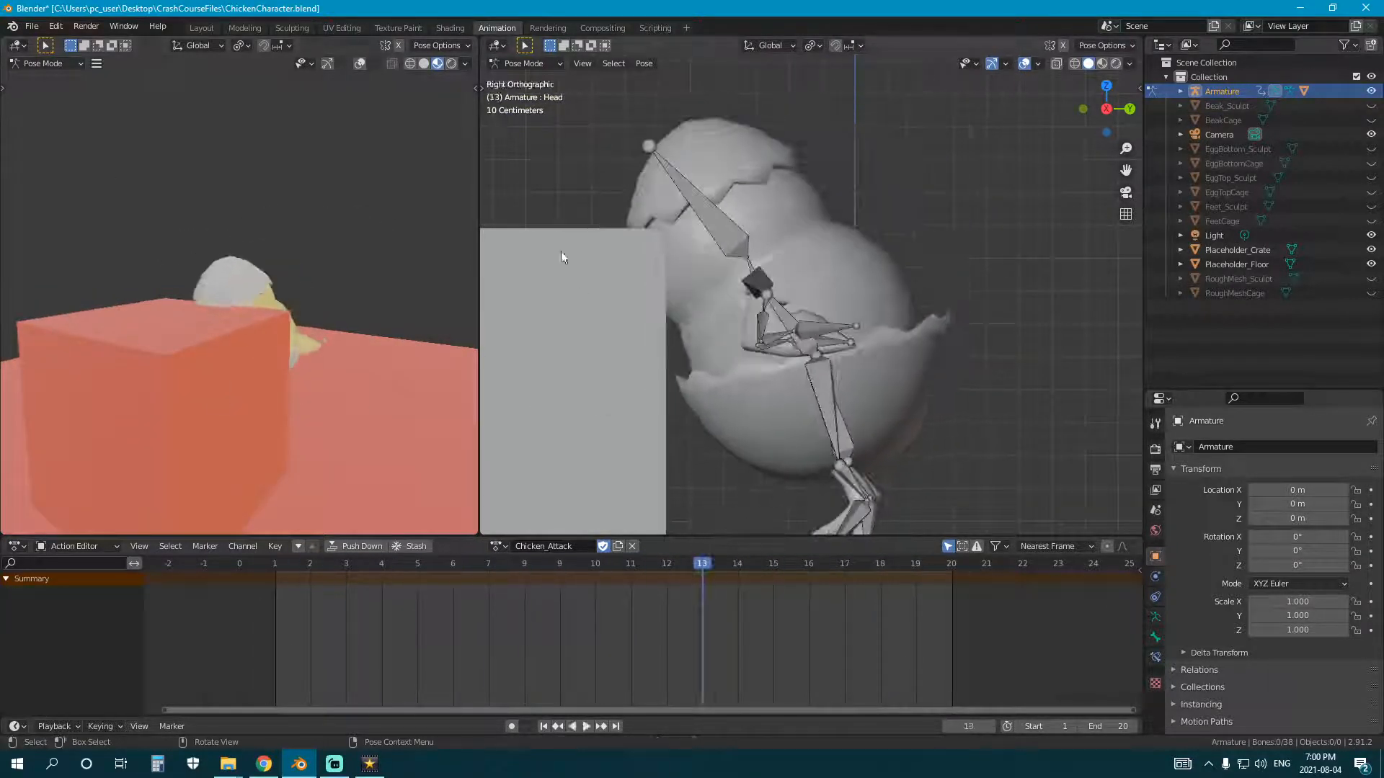
pyautogui.hotkey('ctrl', 'Tab')
pyautogui.click(610, 301)
pyautogui.scroll(-3, 634, 317)
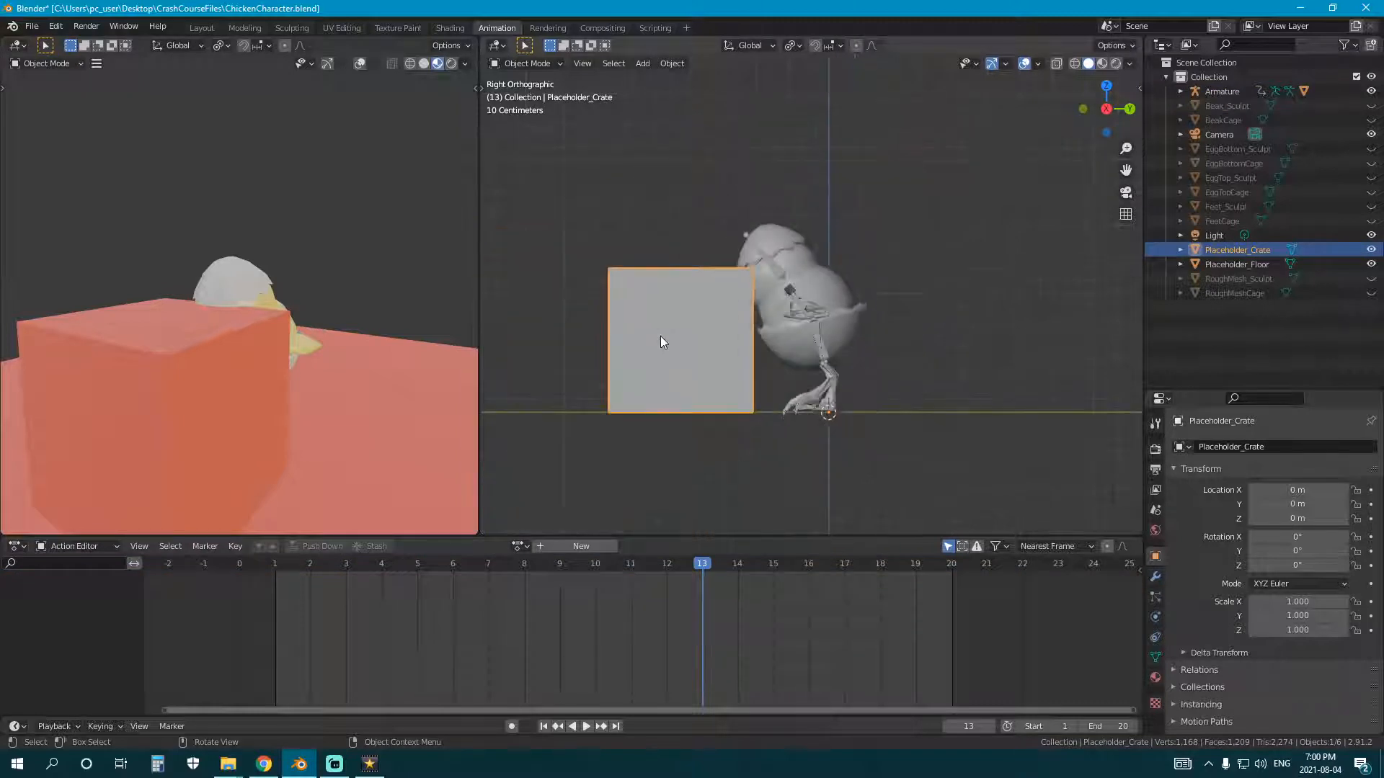
pyautogui.press('h')
# Step: Play the attack animation without the crate and examine the chick's motion from several angles
pyautogui.press('space')
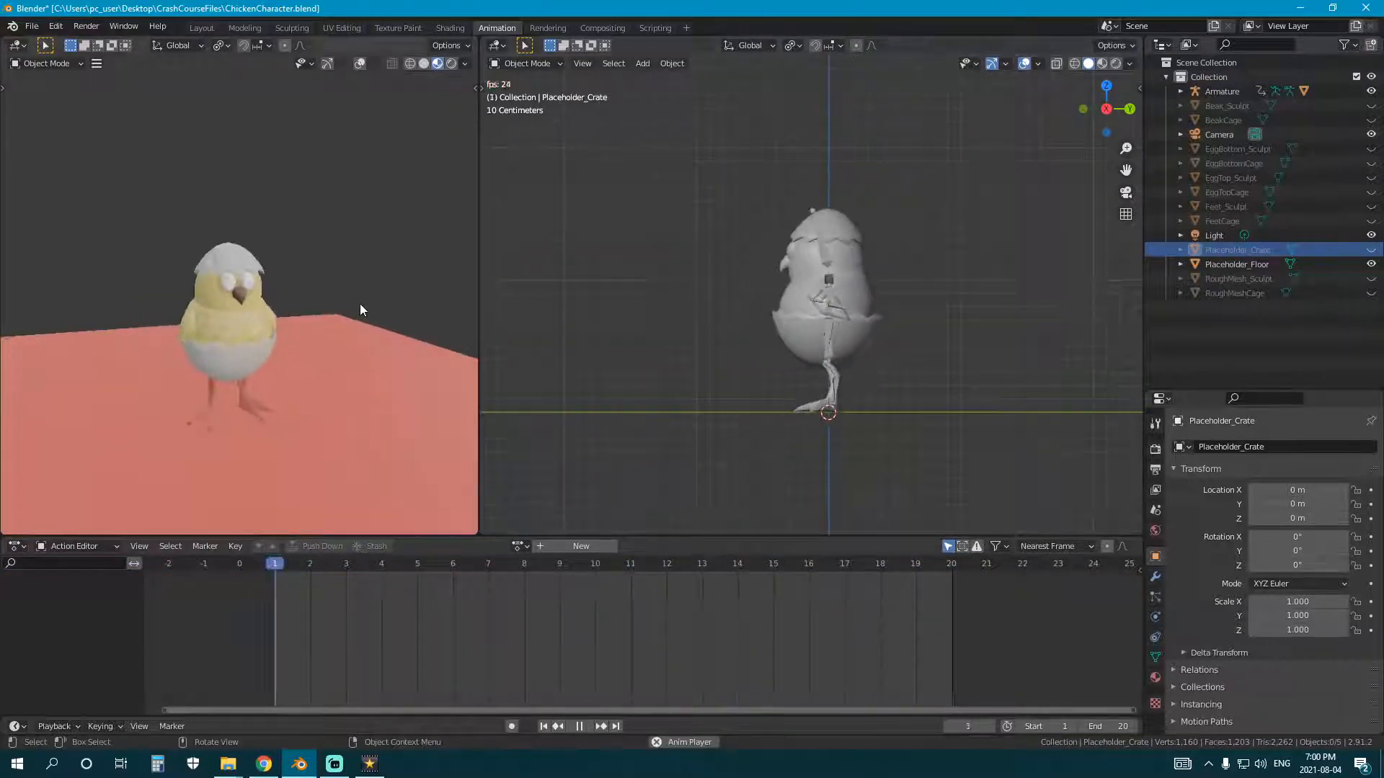
pyautogui.moveTo(305, 283); pyautogui.dragTo(229, 311, button='middle')
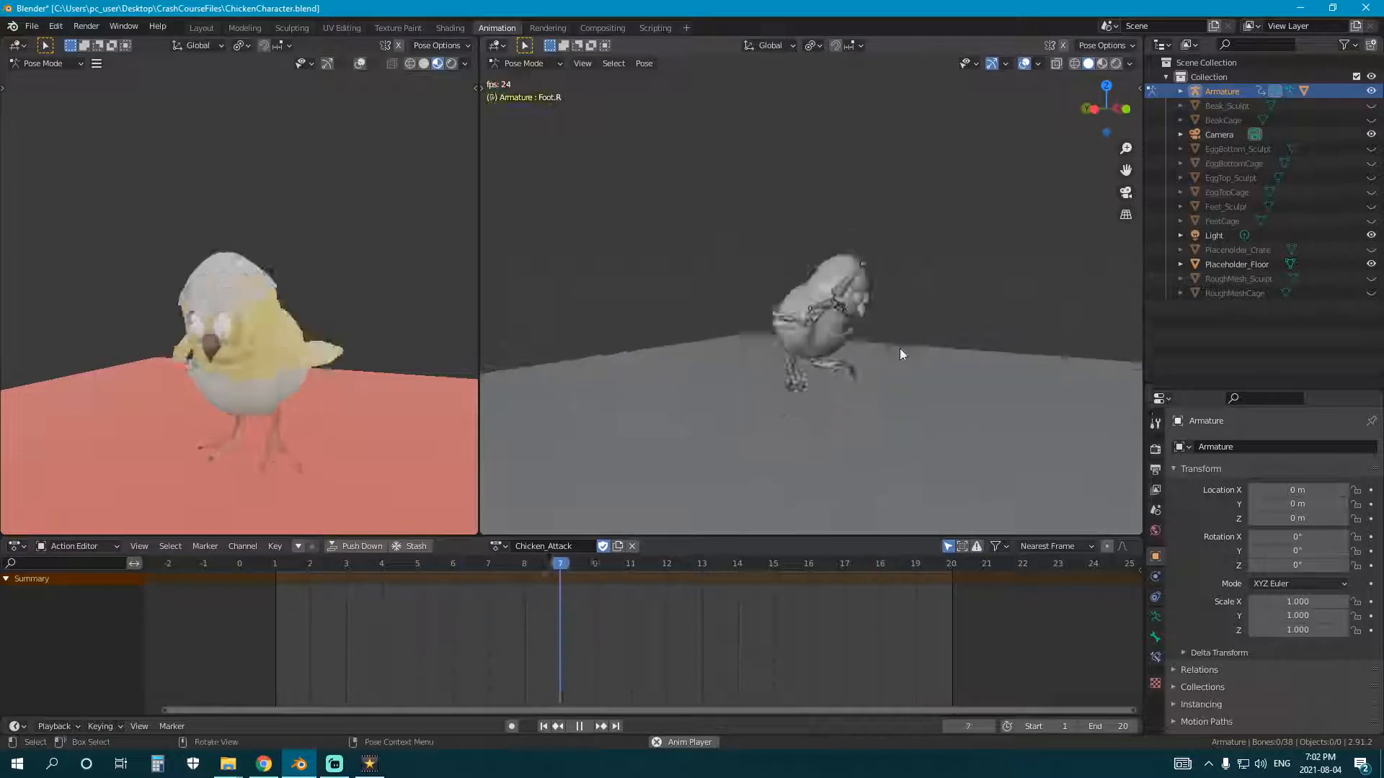
pyautogui.moveTo(900, 348); pyautogui.dragTo(898, 357, button='middle')
pyautogui.scroll(-2, 894, 346)
pyautogui.press('space')
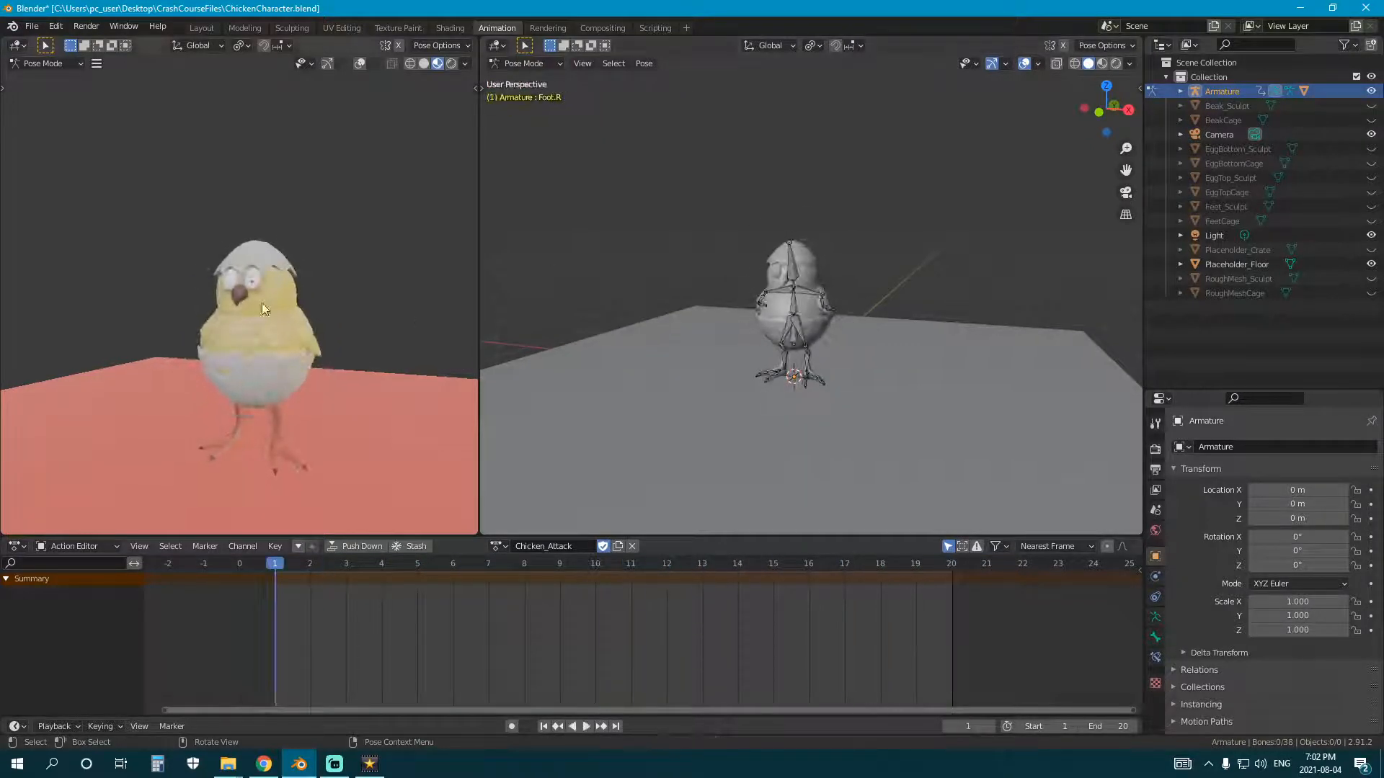
pyautogui.moveTo(296, 328)
pyautogui.mouseDown(button='middle')
pyautogui.moveTo(203, 344)
pyautogui.moveTo(219, 349)
pyautogui.moveTo(255, 340)
pyautogui.moveTo(62, 338)
pyautogui.moveTo(374, 332)
pyautogui.moveTo(298, 326)
pyautogui.moveTo(291, 340)
pyautogui.mouseUp(button='middle')
pyautogui.moveTo(814, 375); pyautogui.dragTo(936, 306, button='middle')
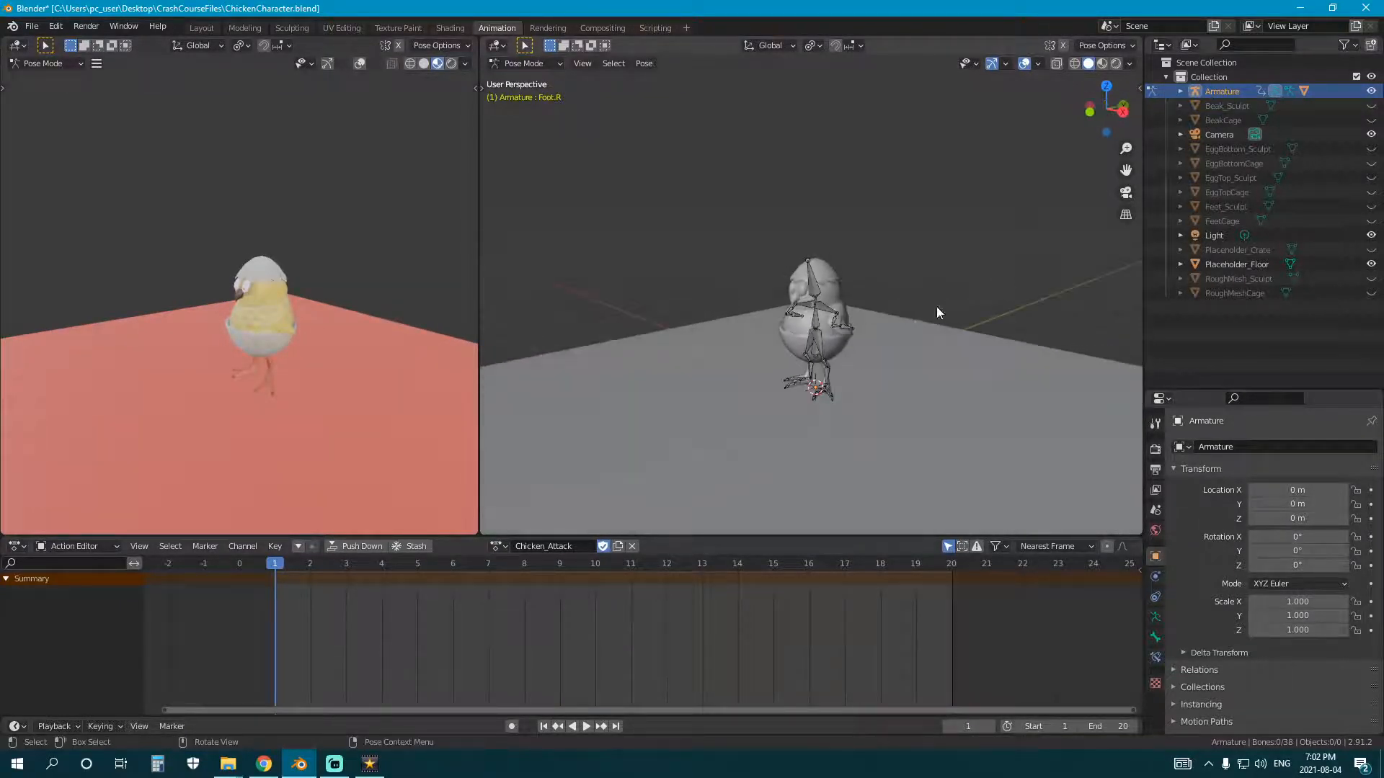